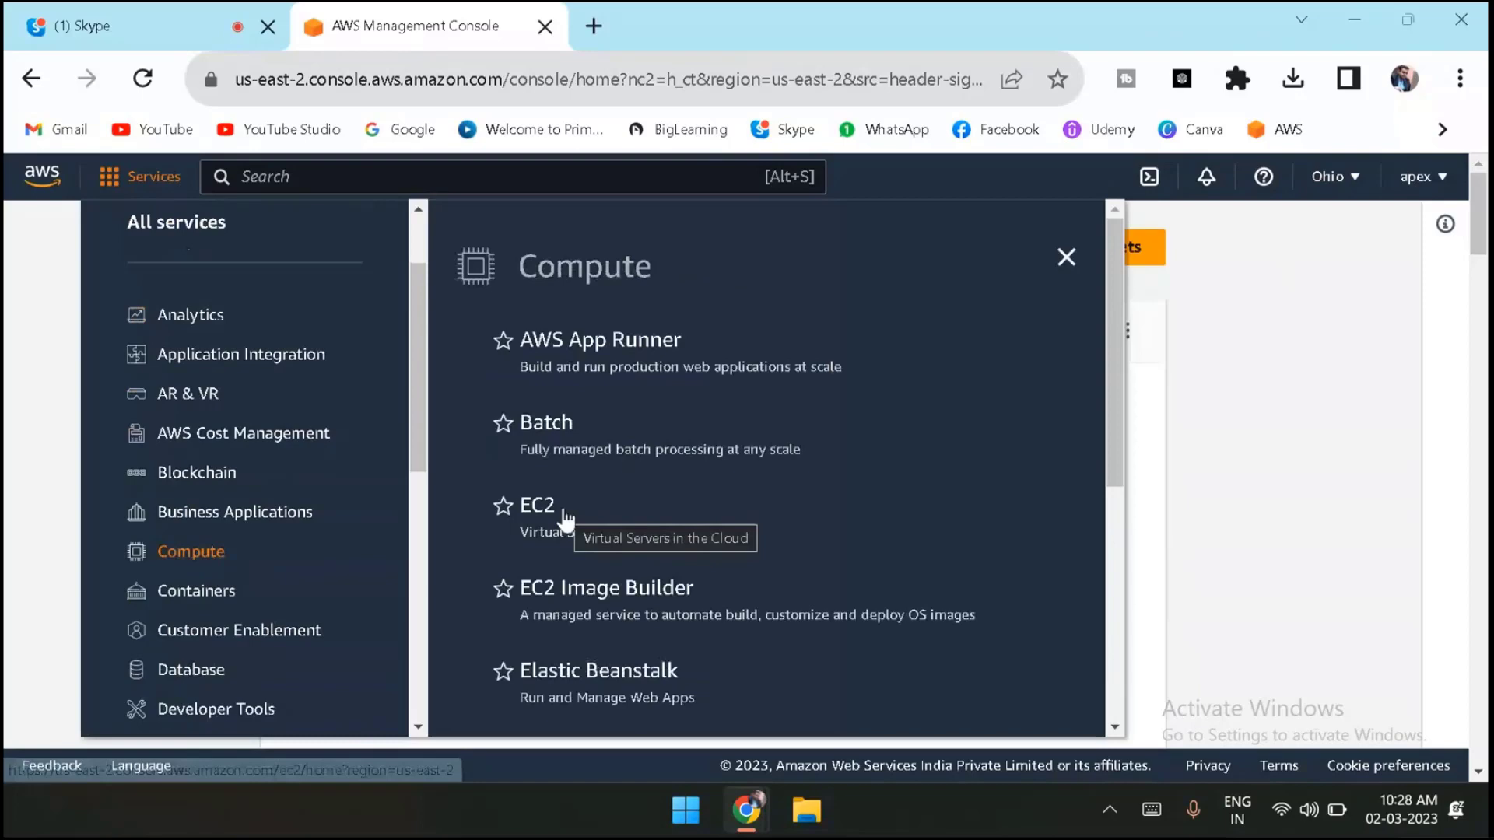
Open the EC2 service's launch templates and start creating a new launch template.
left_click(544, 515)
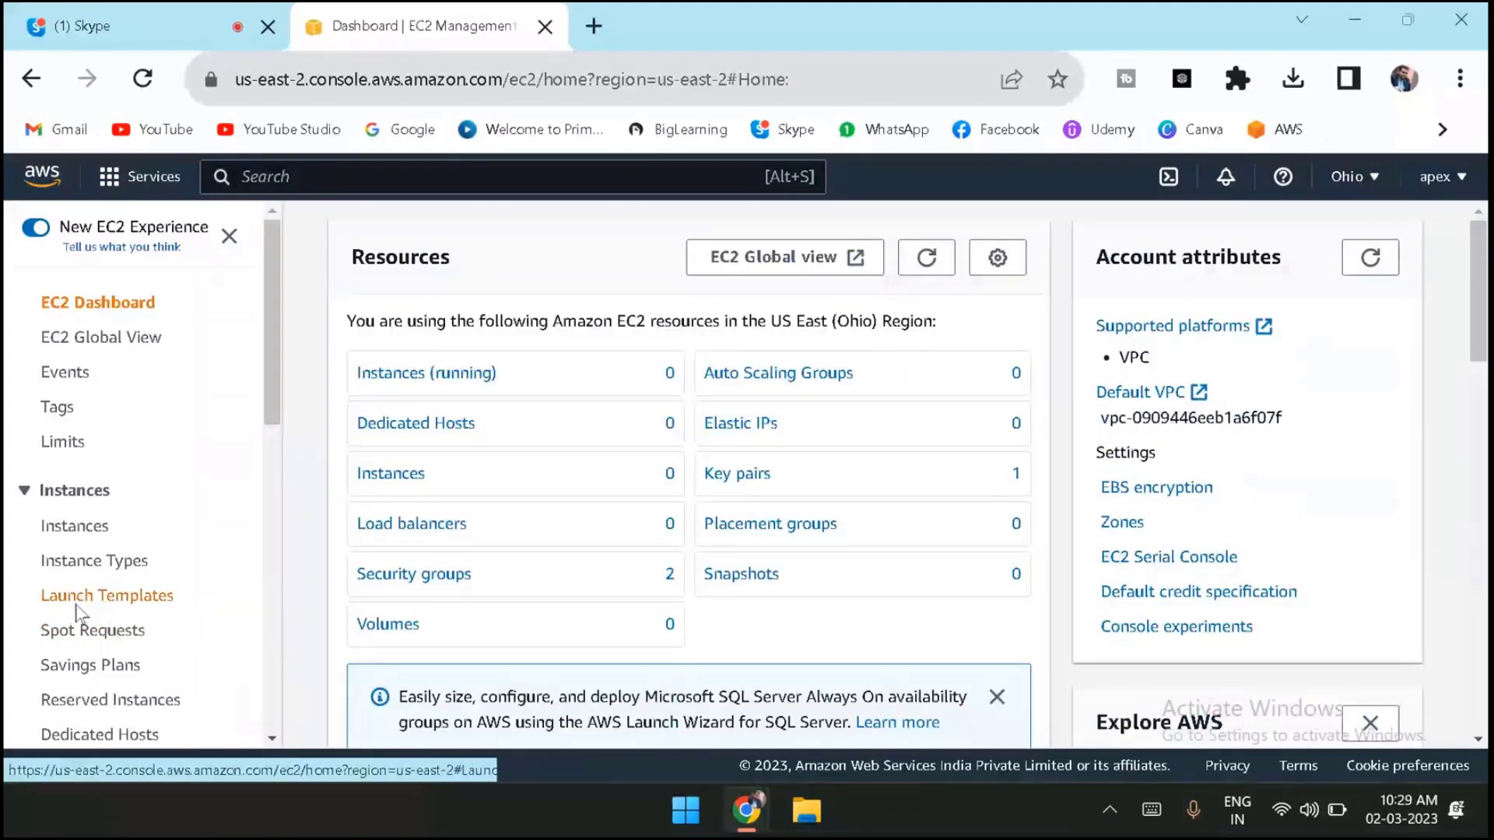
left_click(77, 598)
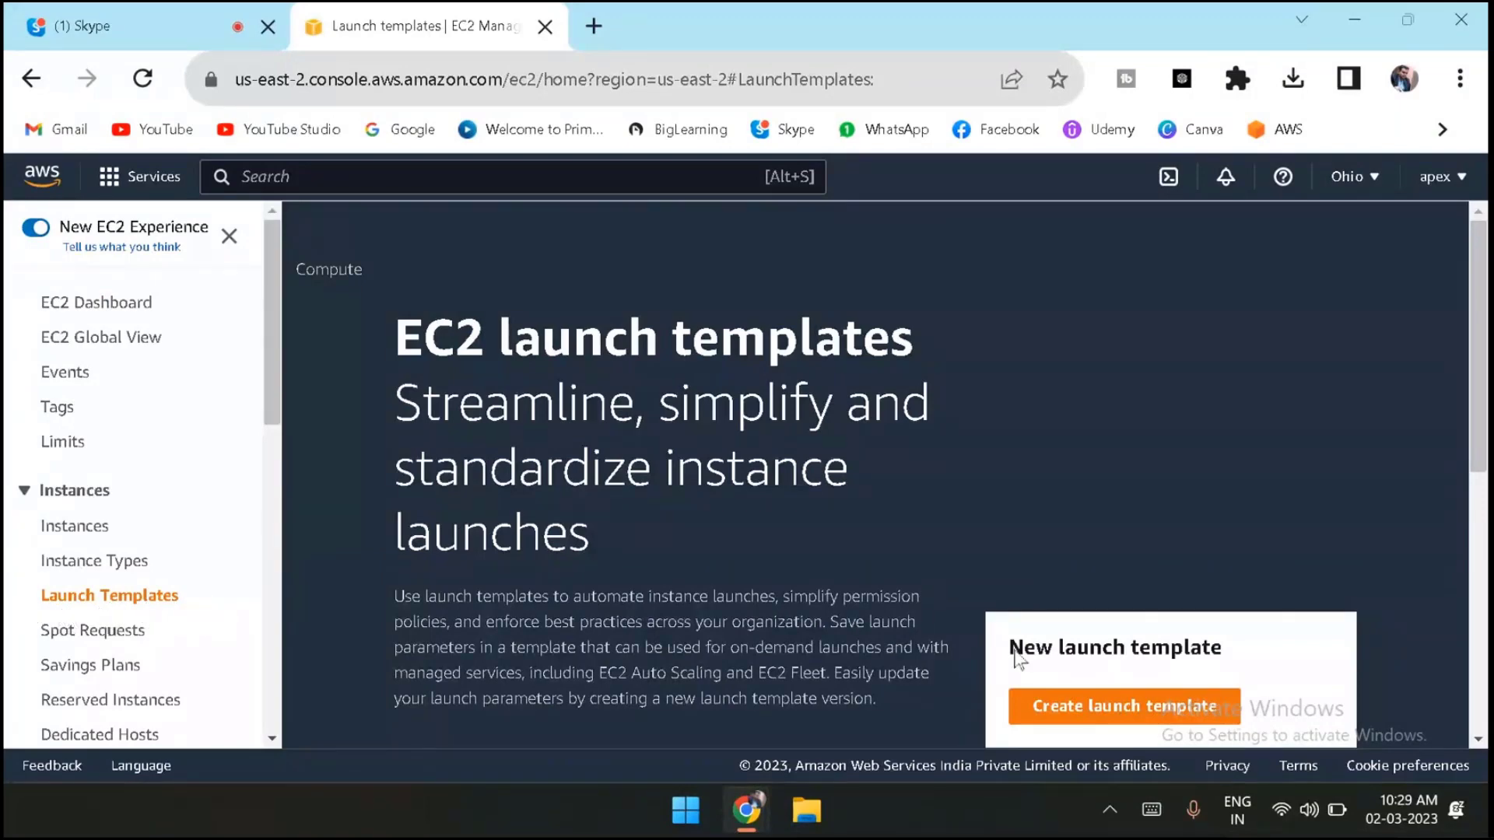
left_click(1069, 715)
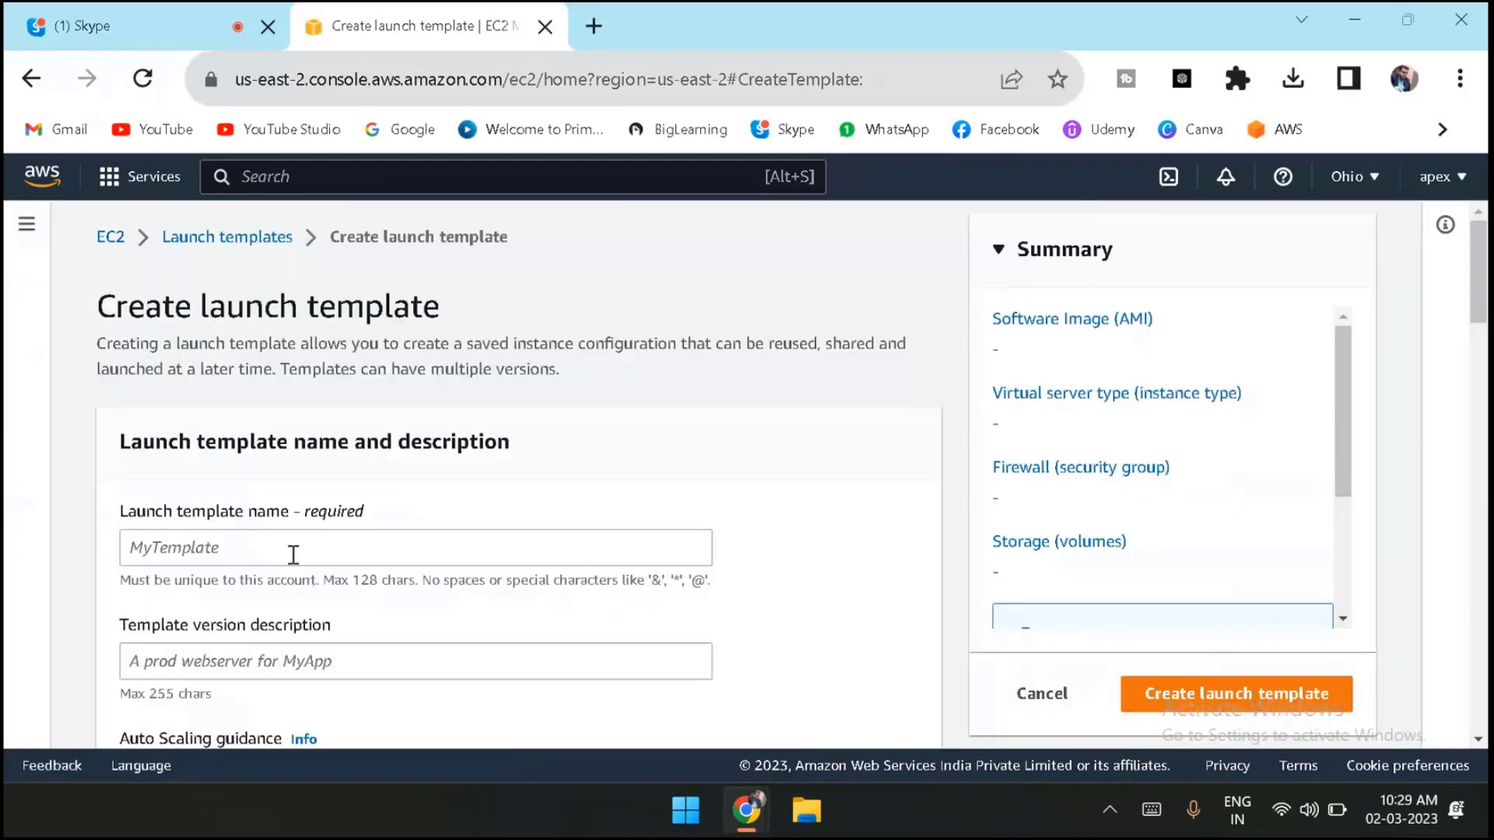
Name the launch template APEXLAUNCHTEMPLATE and enter 1 as its version description.
left_click(293, 553)
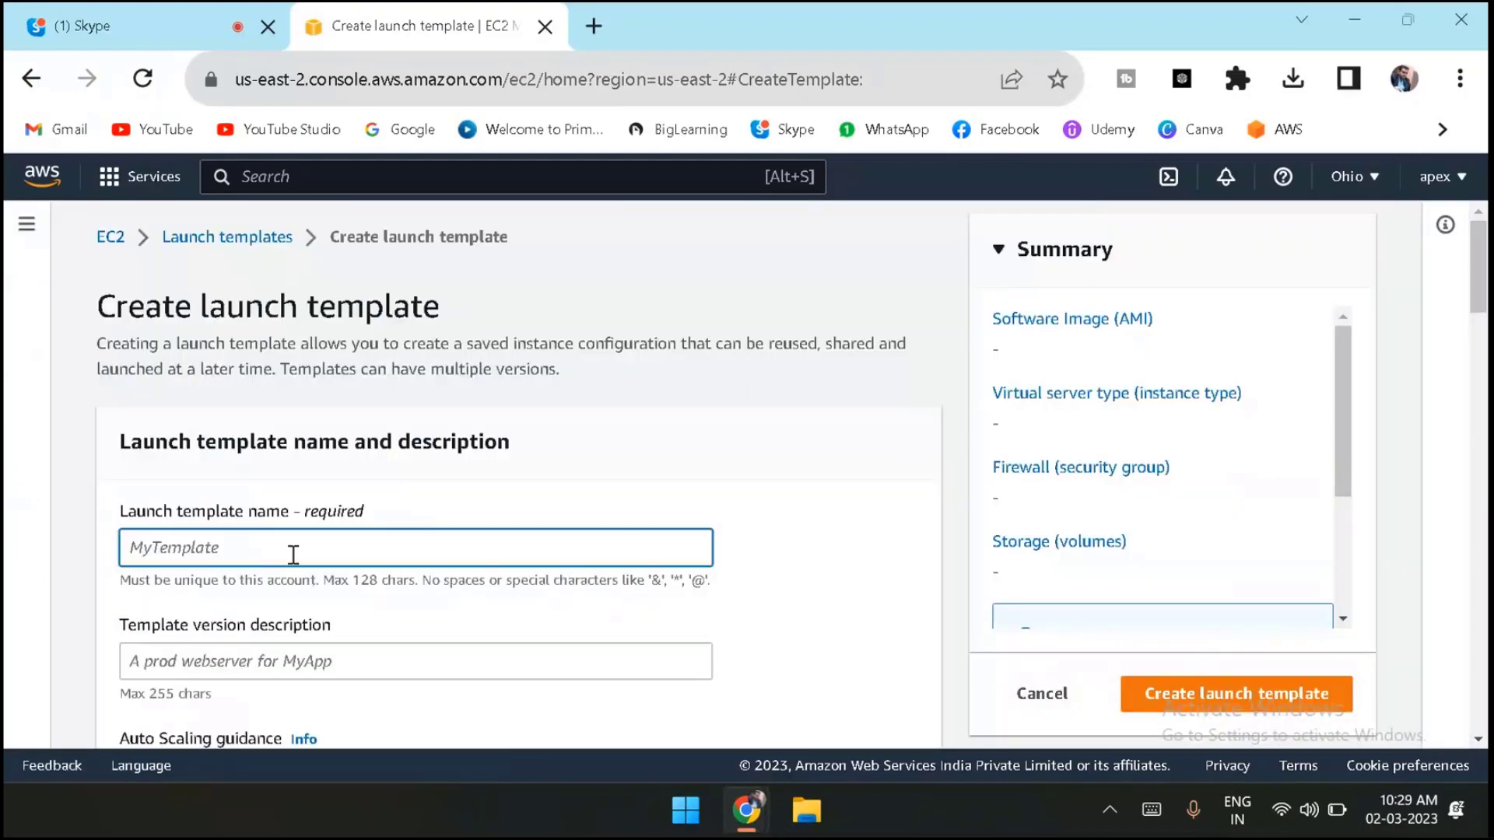
type("APEX")
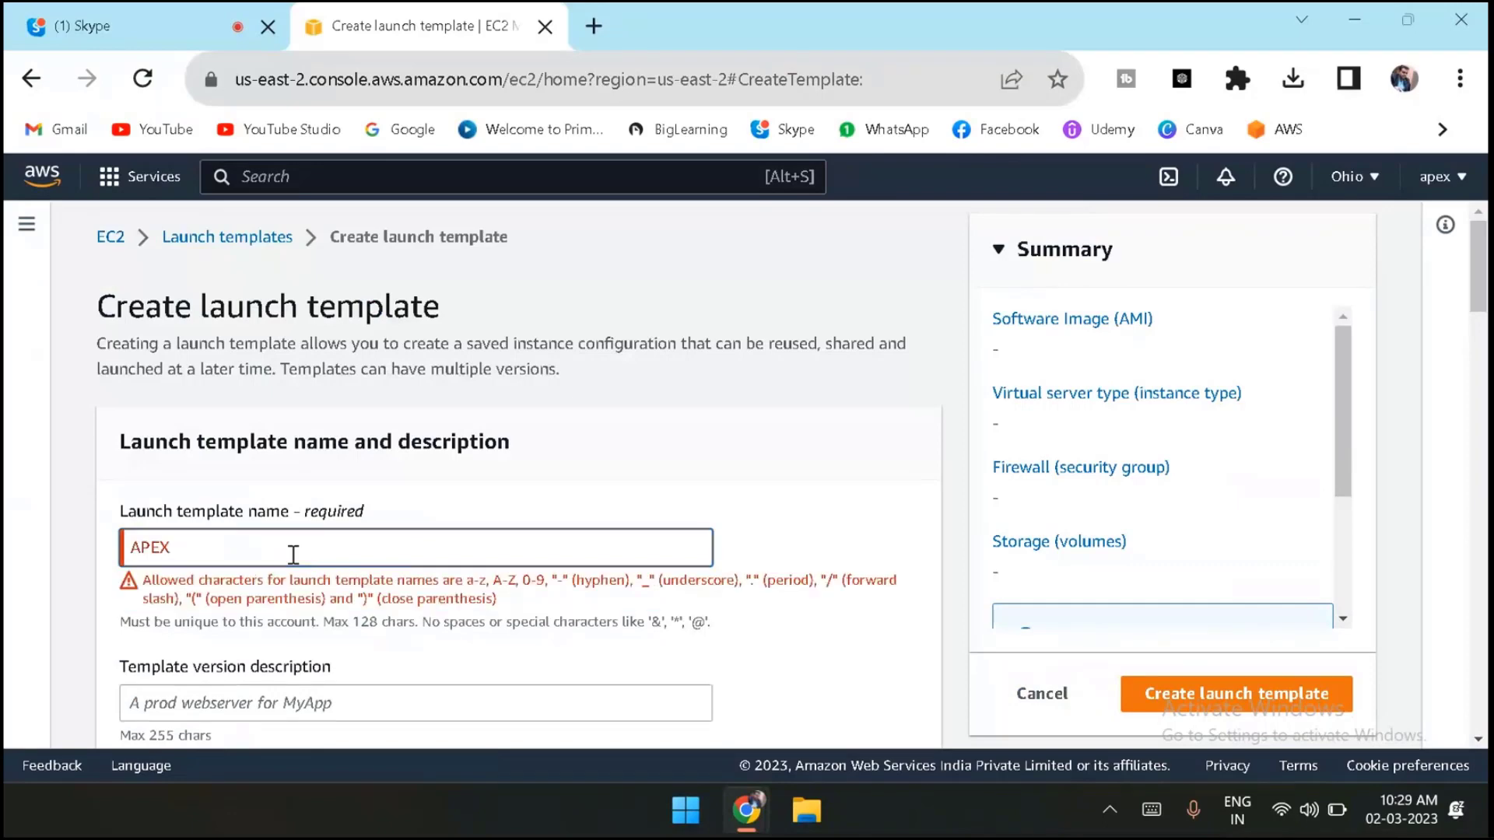
key("BackSpace")
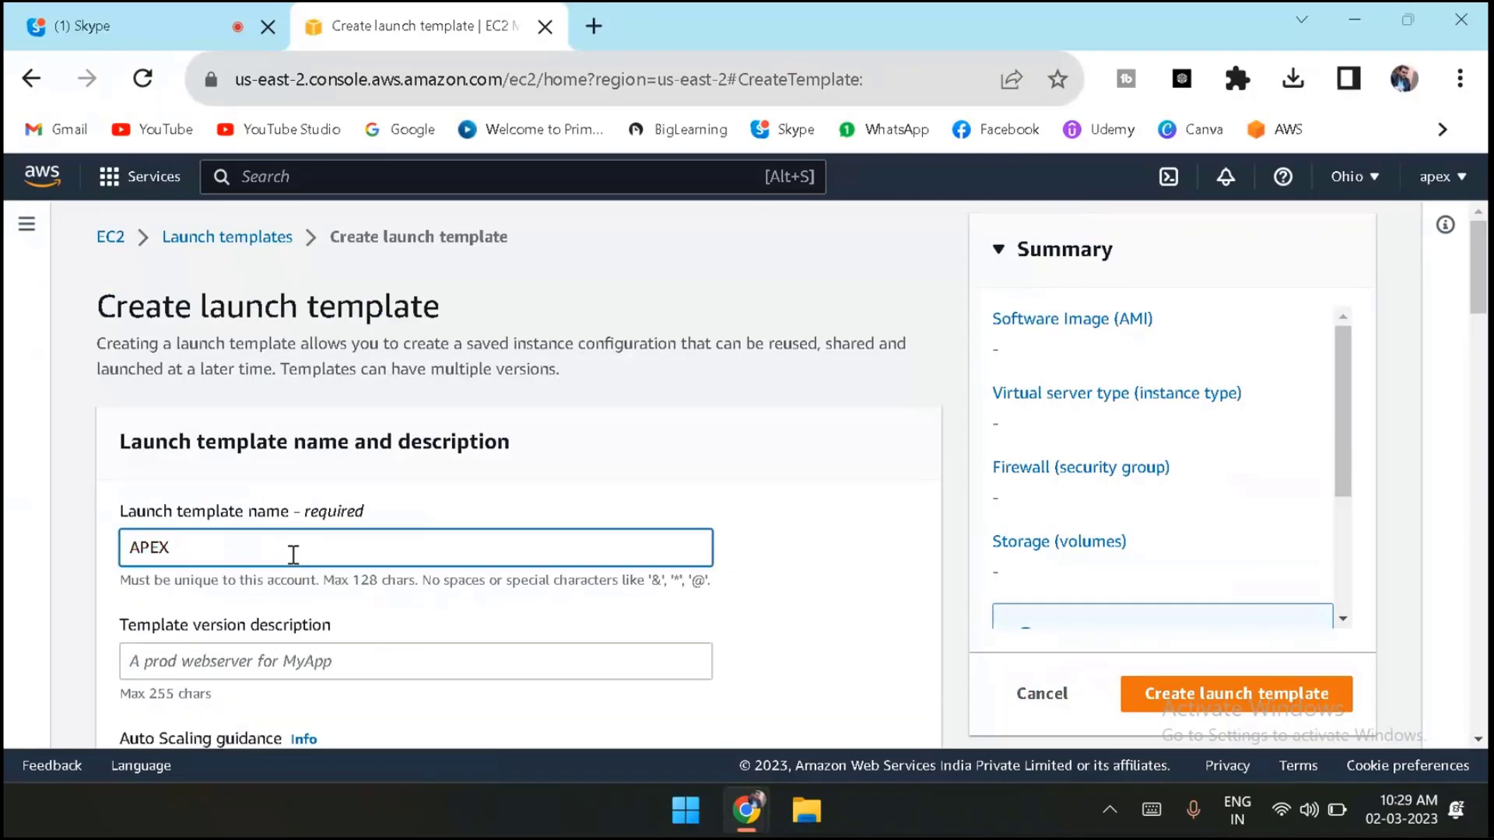
type("LAUNCHTEMPLATE")
left_click(265, 664)
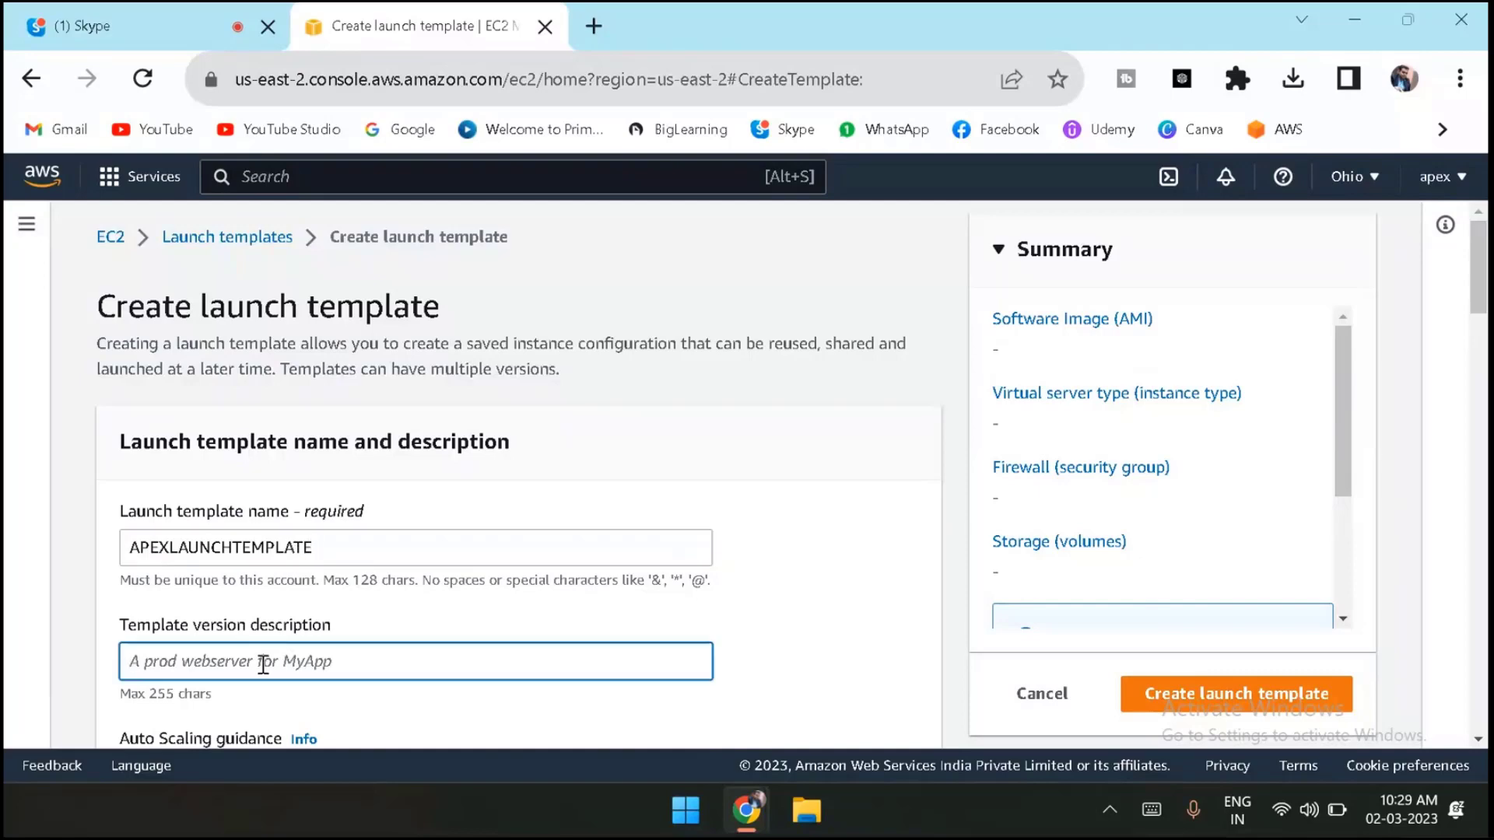
type("1")
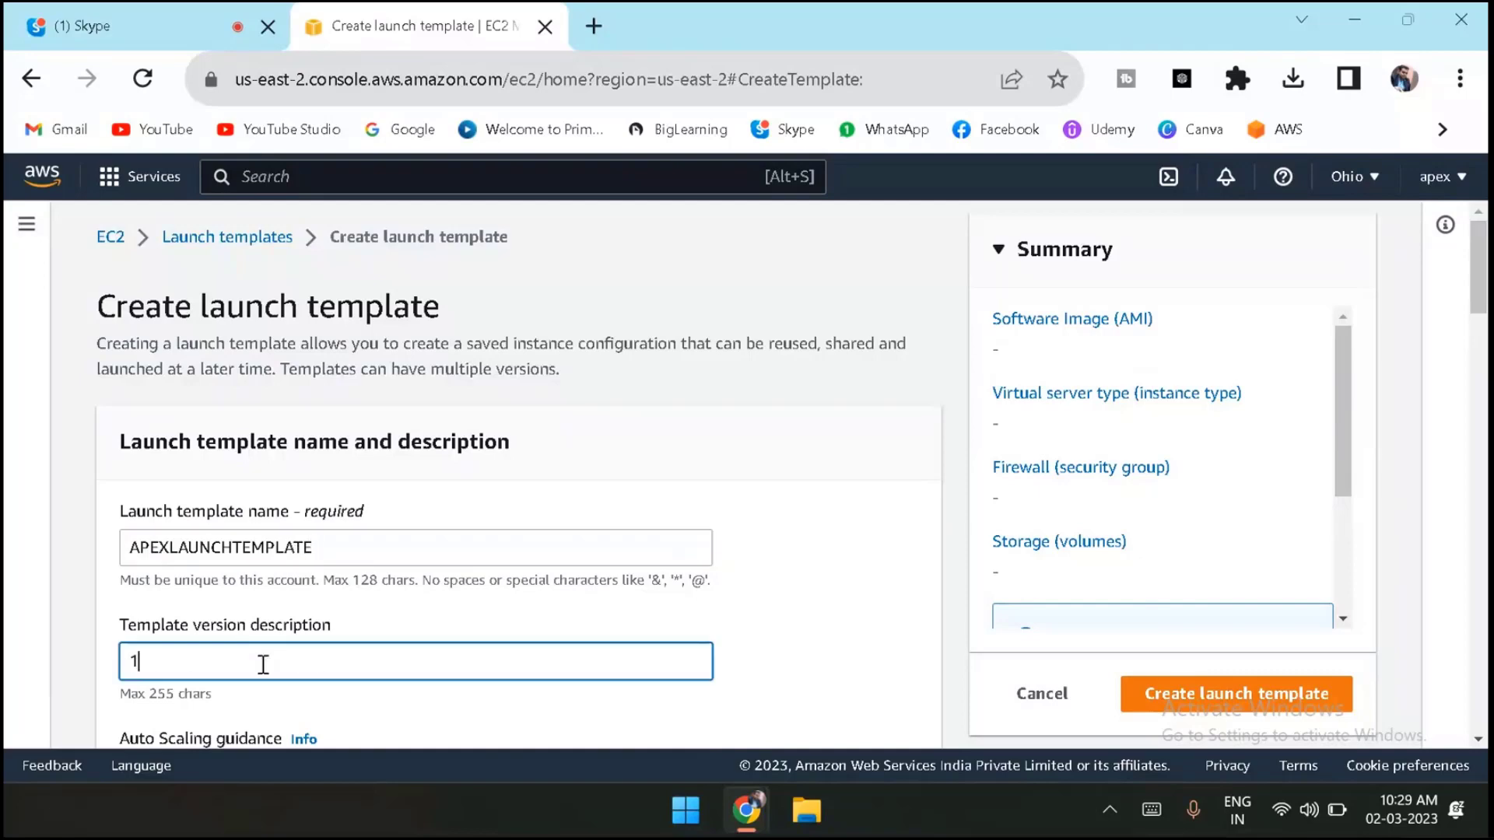
Browse the AMI catalog and select the 64-bit (x86) Microsoft Windows Server 2022 Base image for the template.
scroll(256, 663, "down", 4)
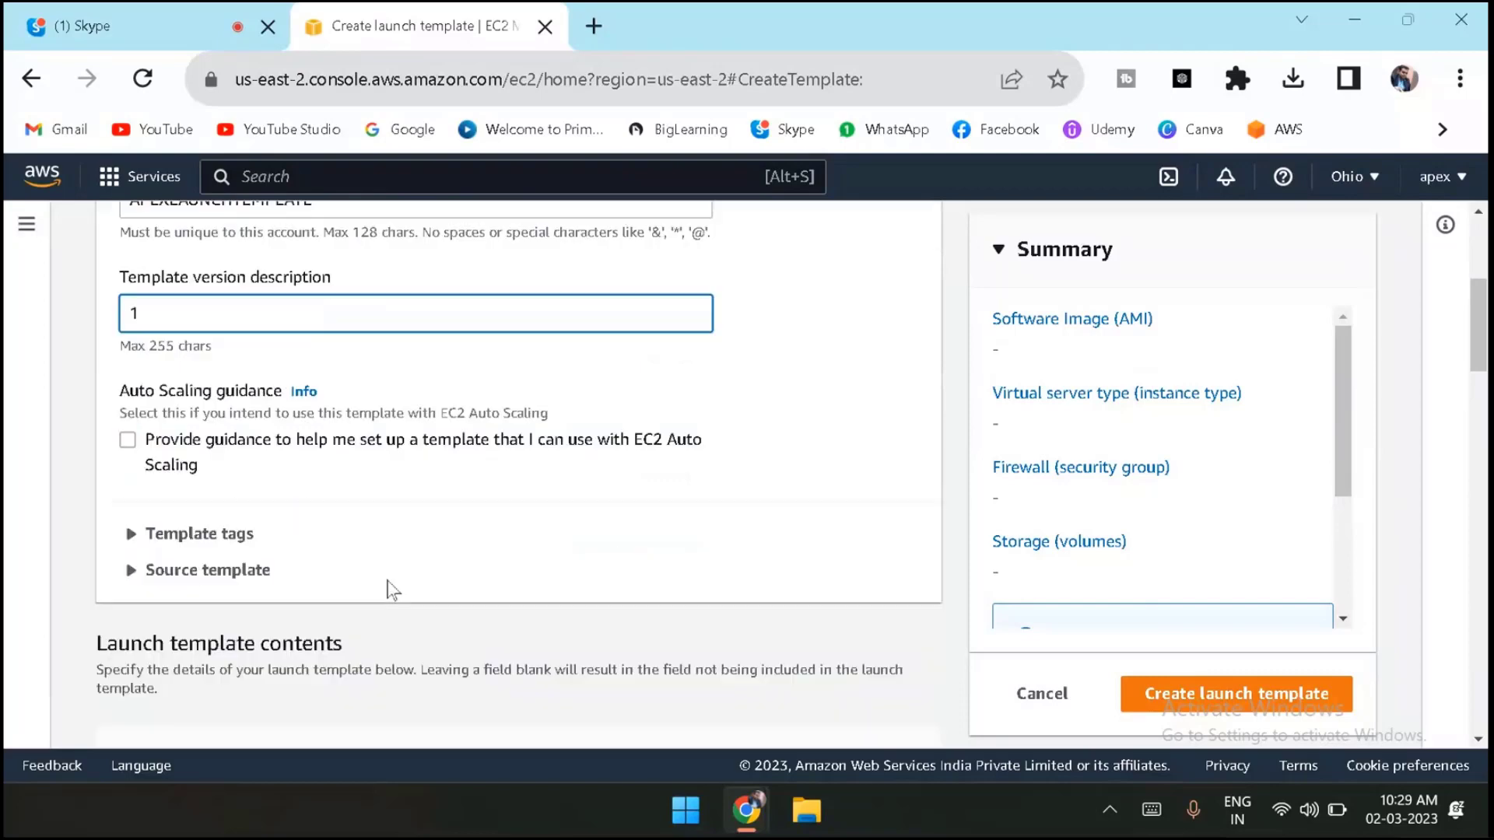
scroll(393, 592, "down", 3)
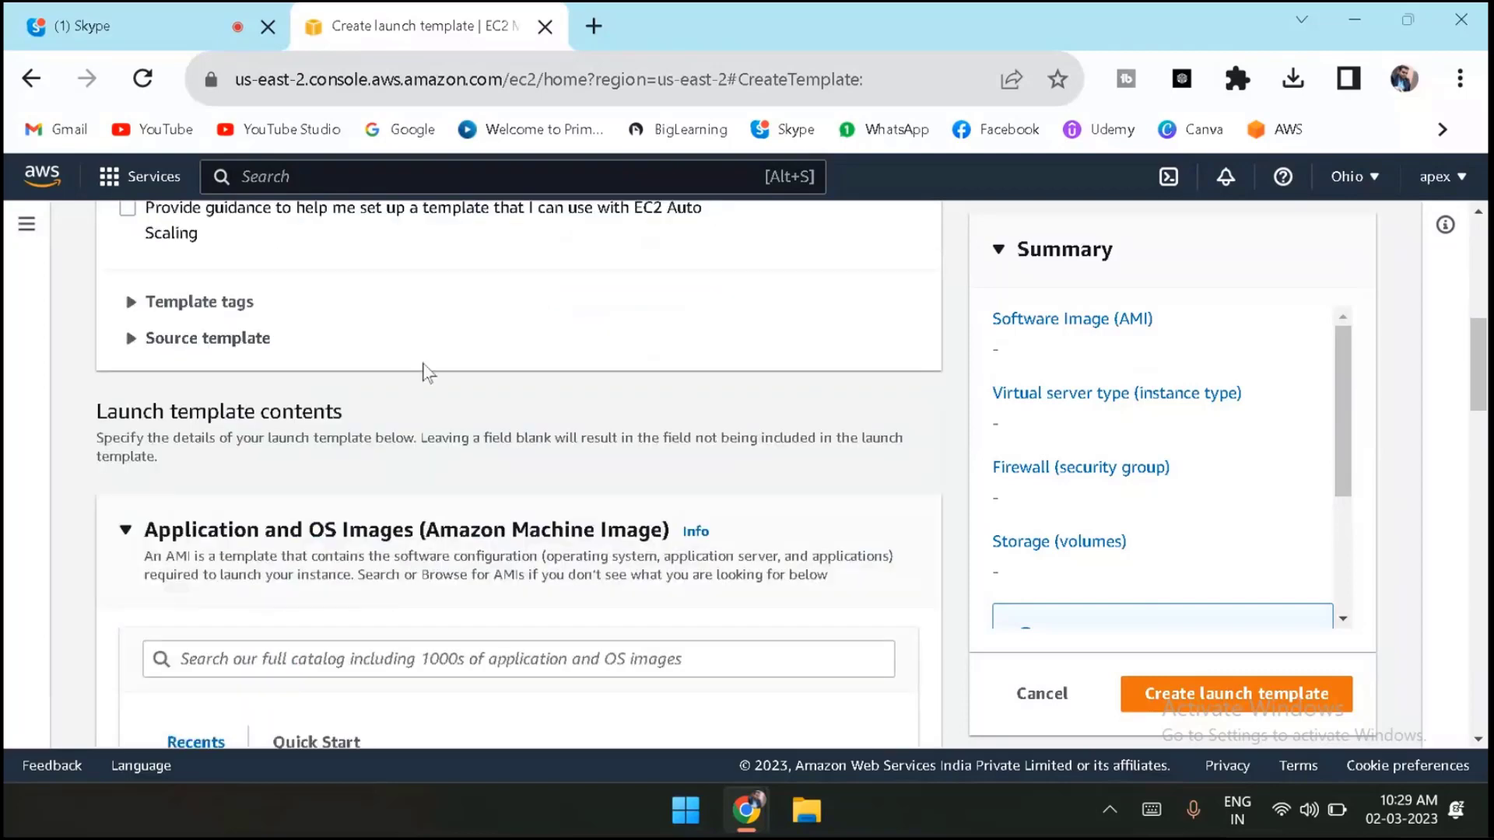
scroll(427, 372, "down", 3)
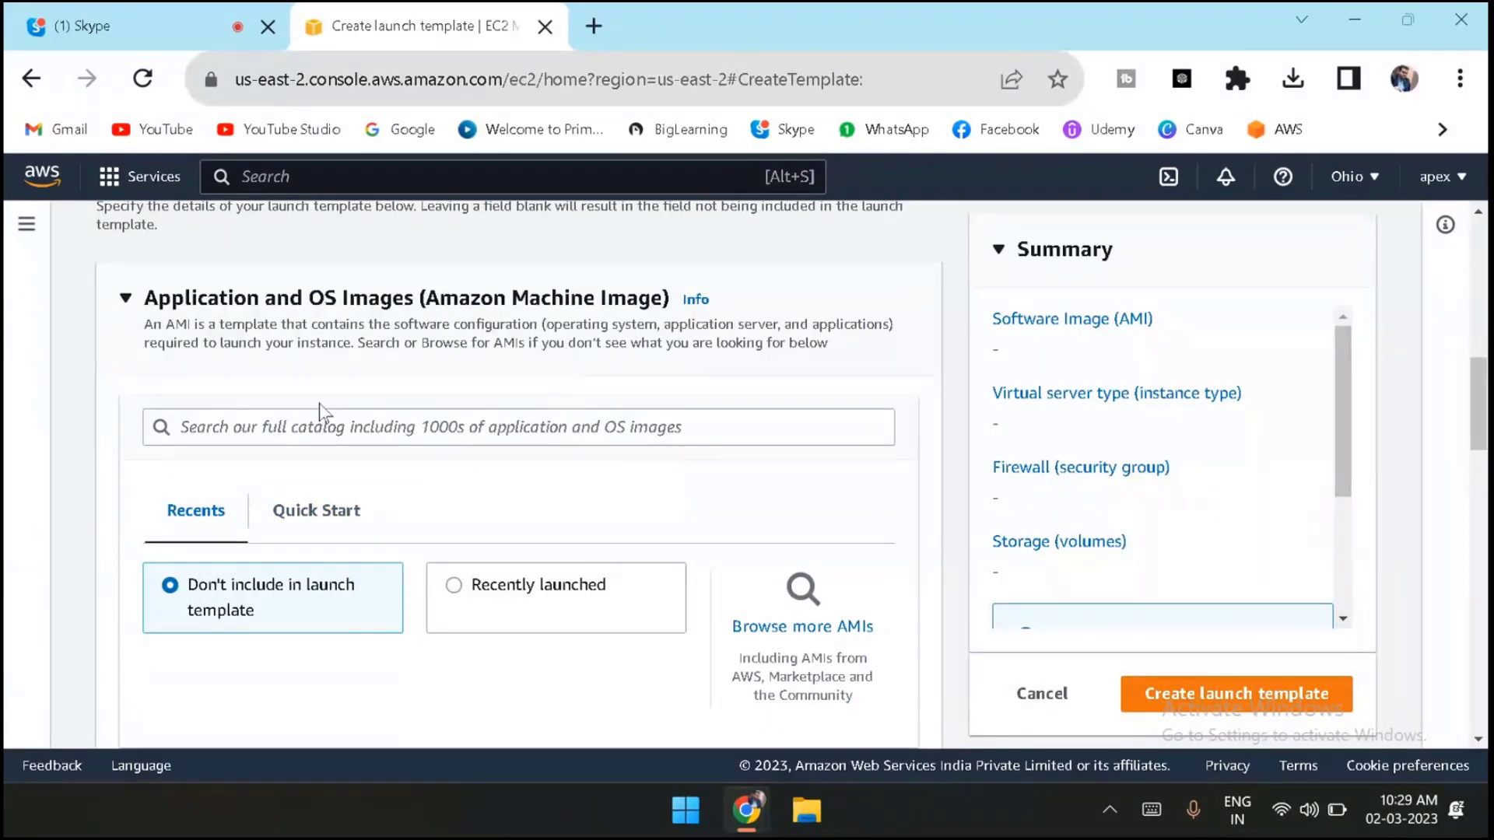
scroll(567, 581, "down", 3)
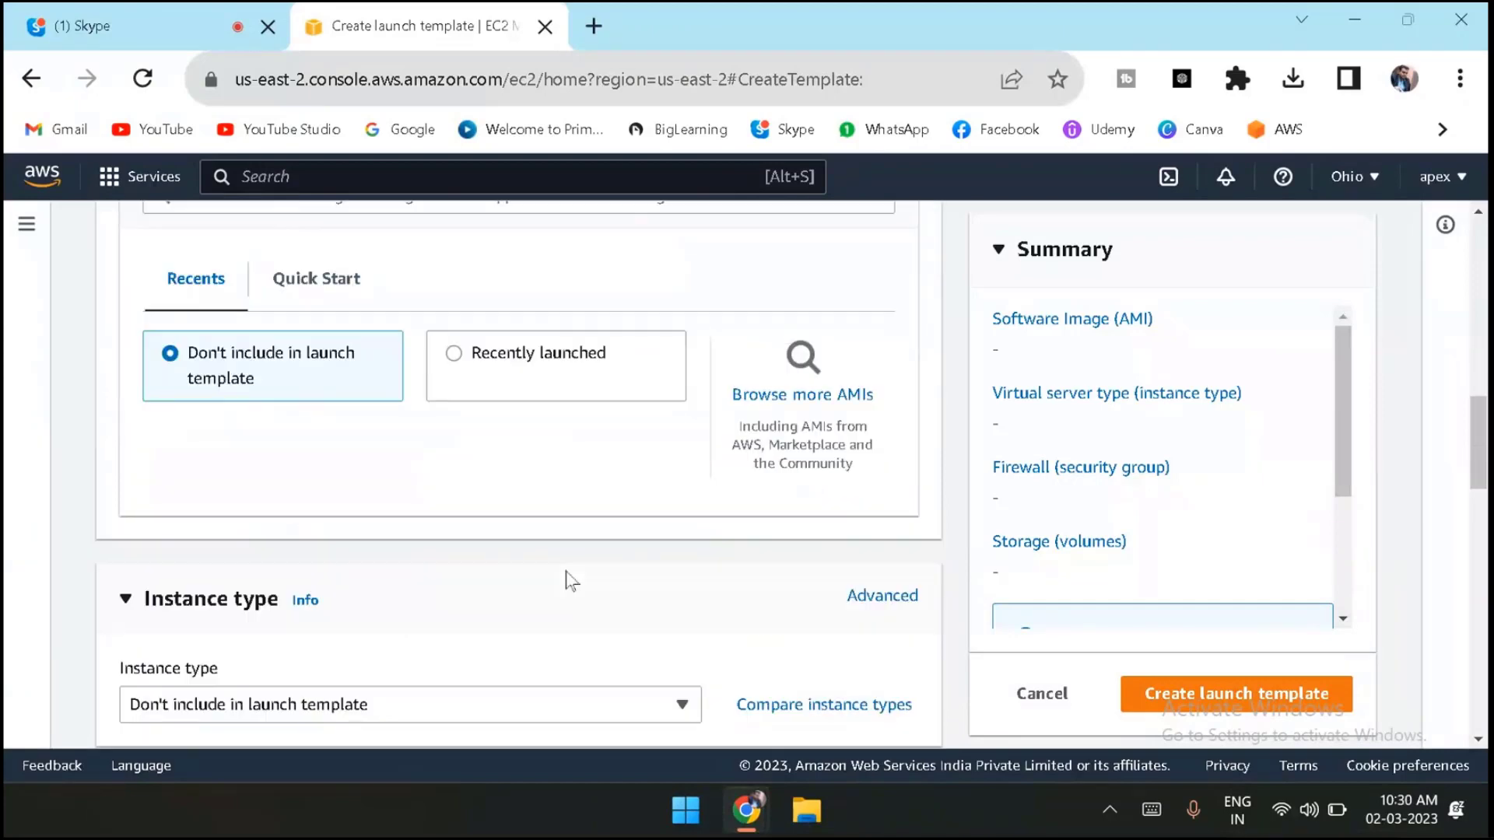
scroll(567, 580, "up", 3)
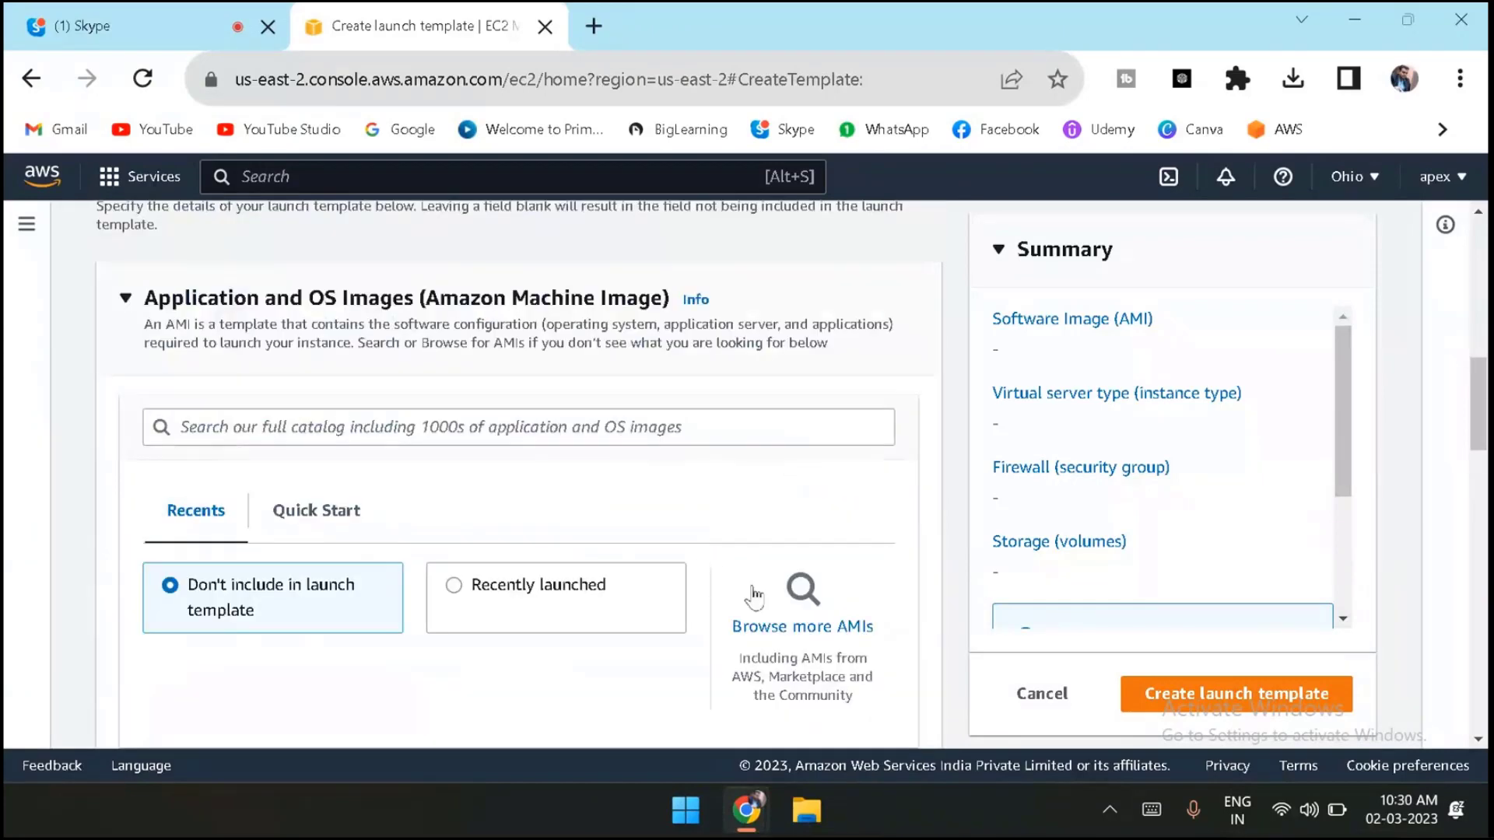
left_click(780, 628)
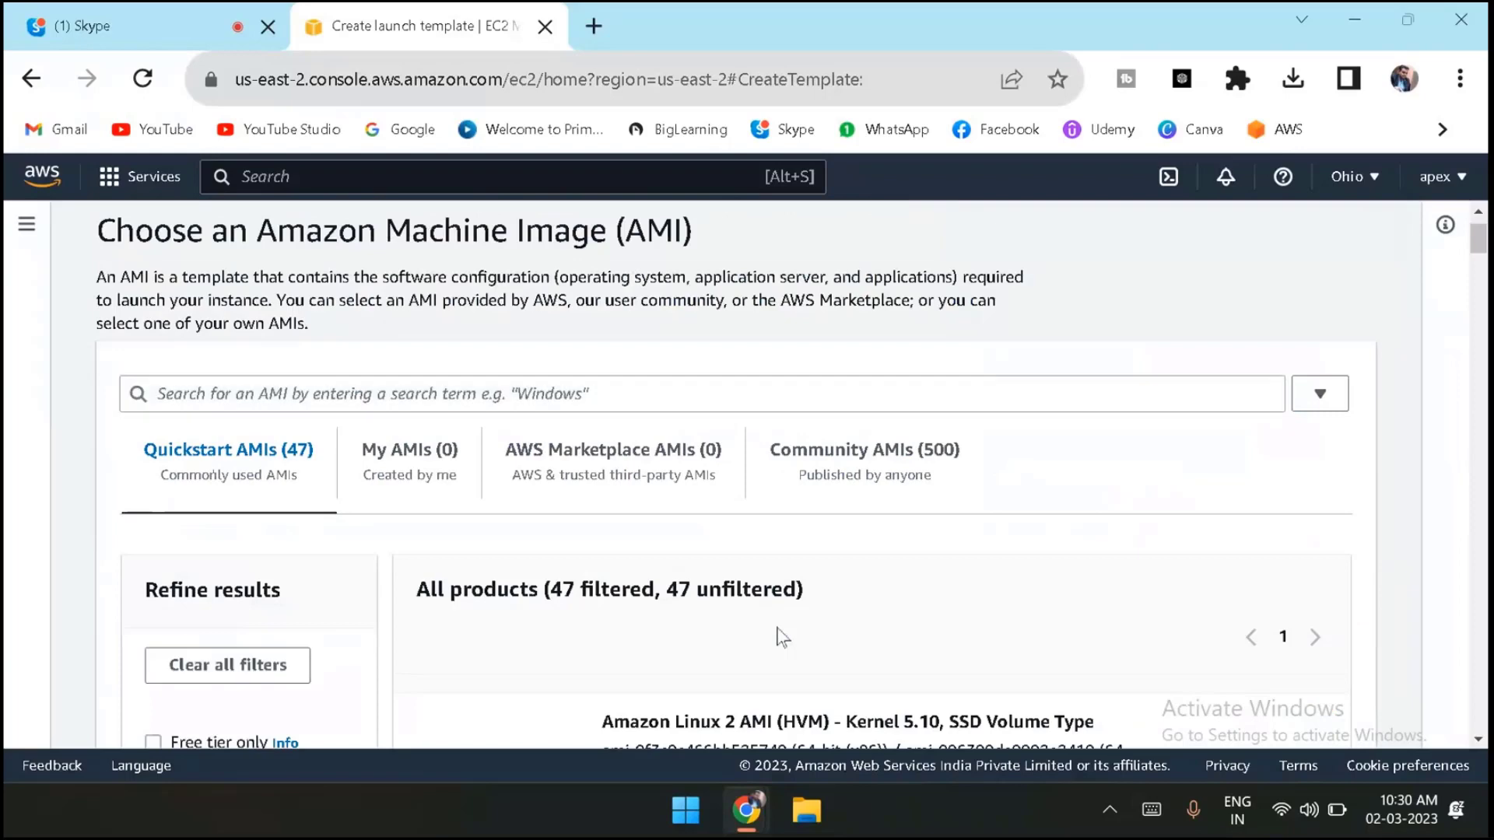
scroll(710, 596, "down", 2)
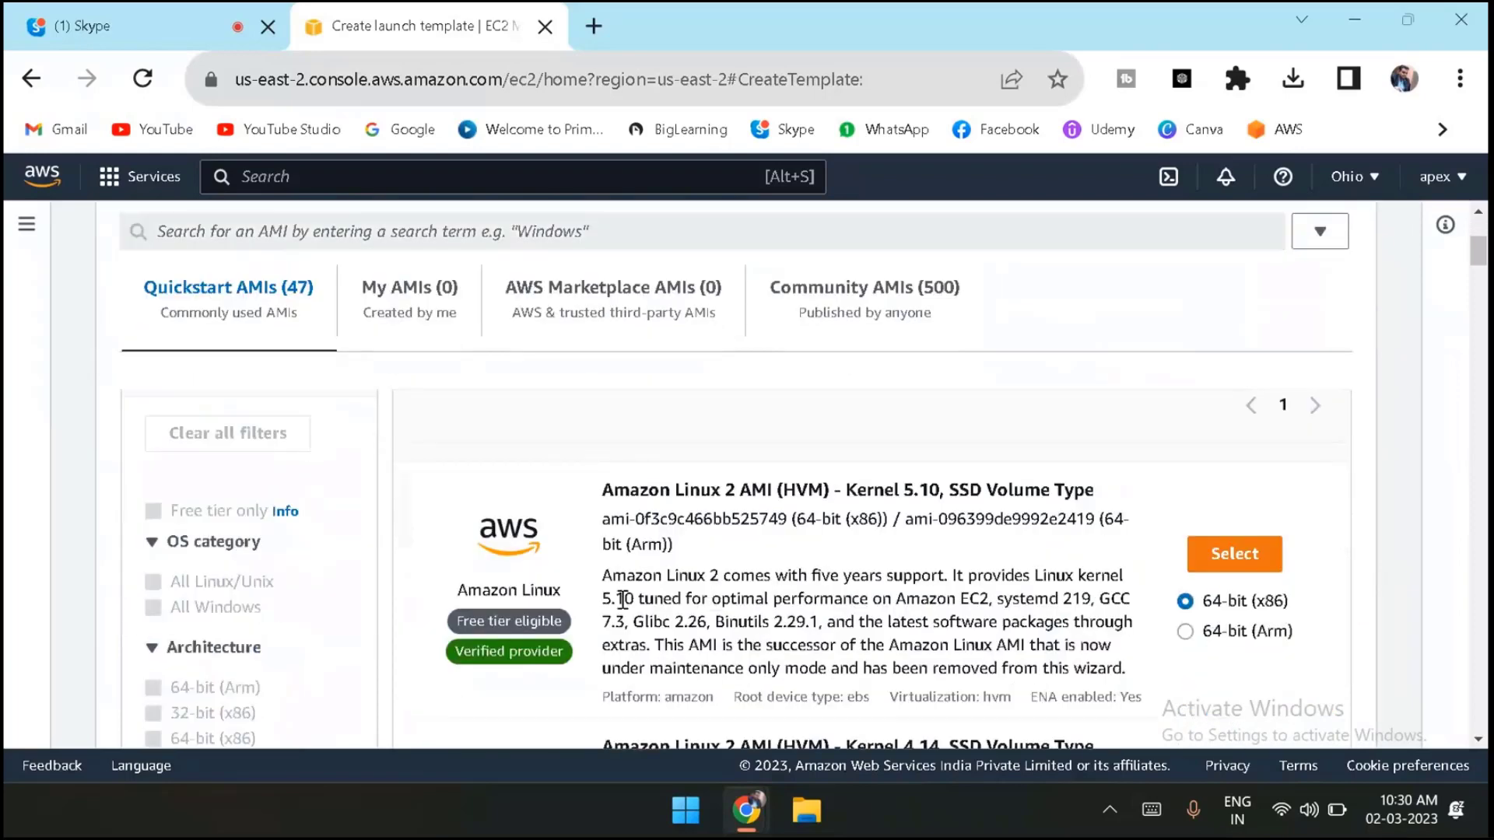
scroll(662, 541, "down", 4)
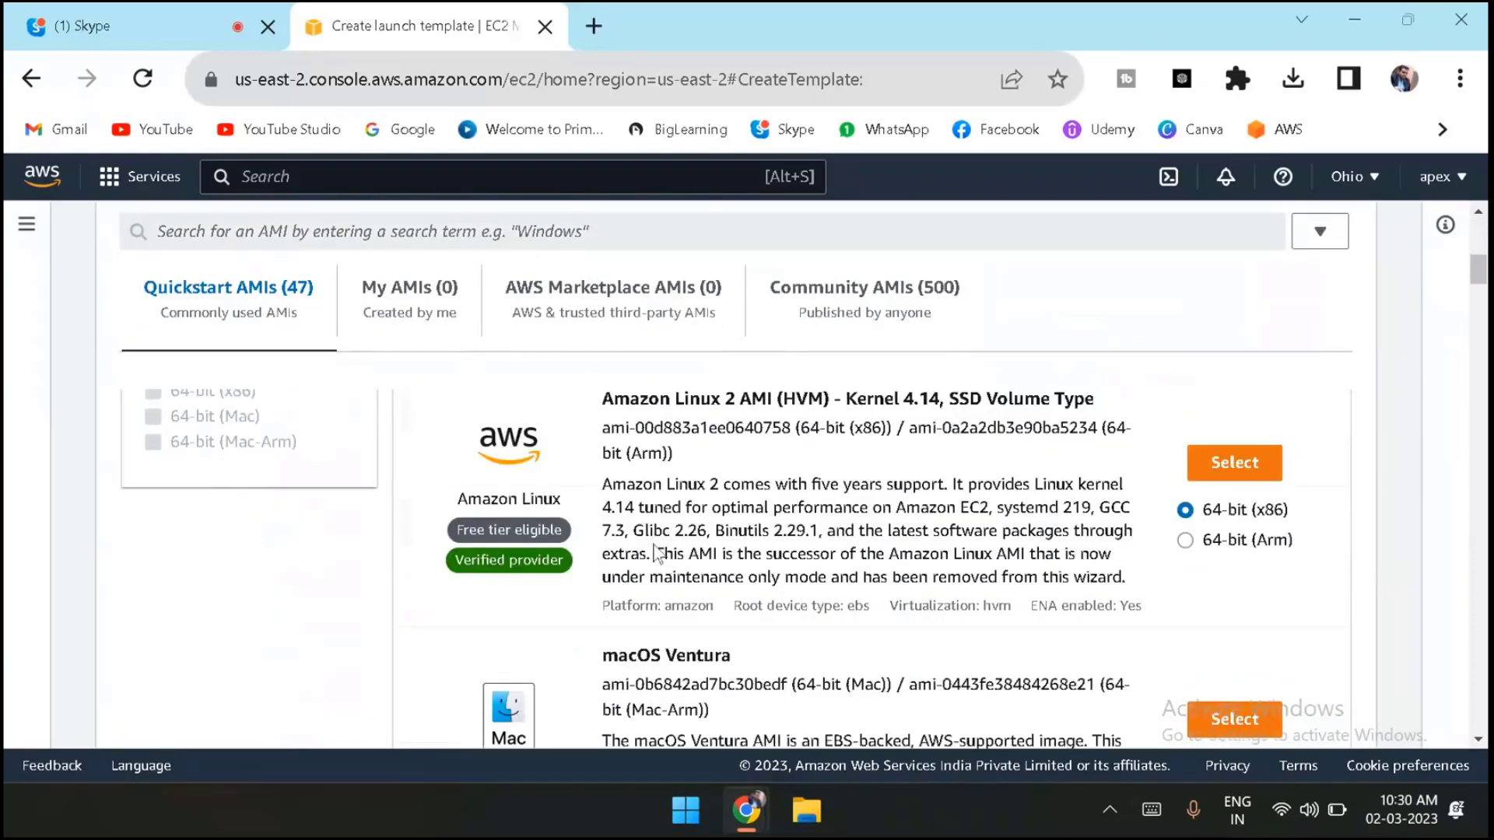
scroll(656, 554, "down", 3)
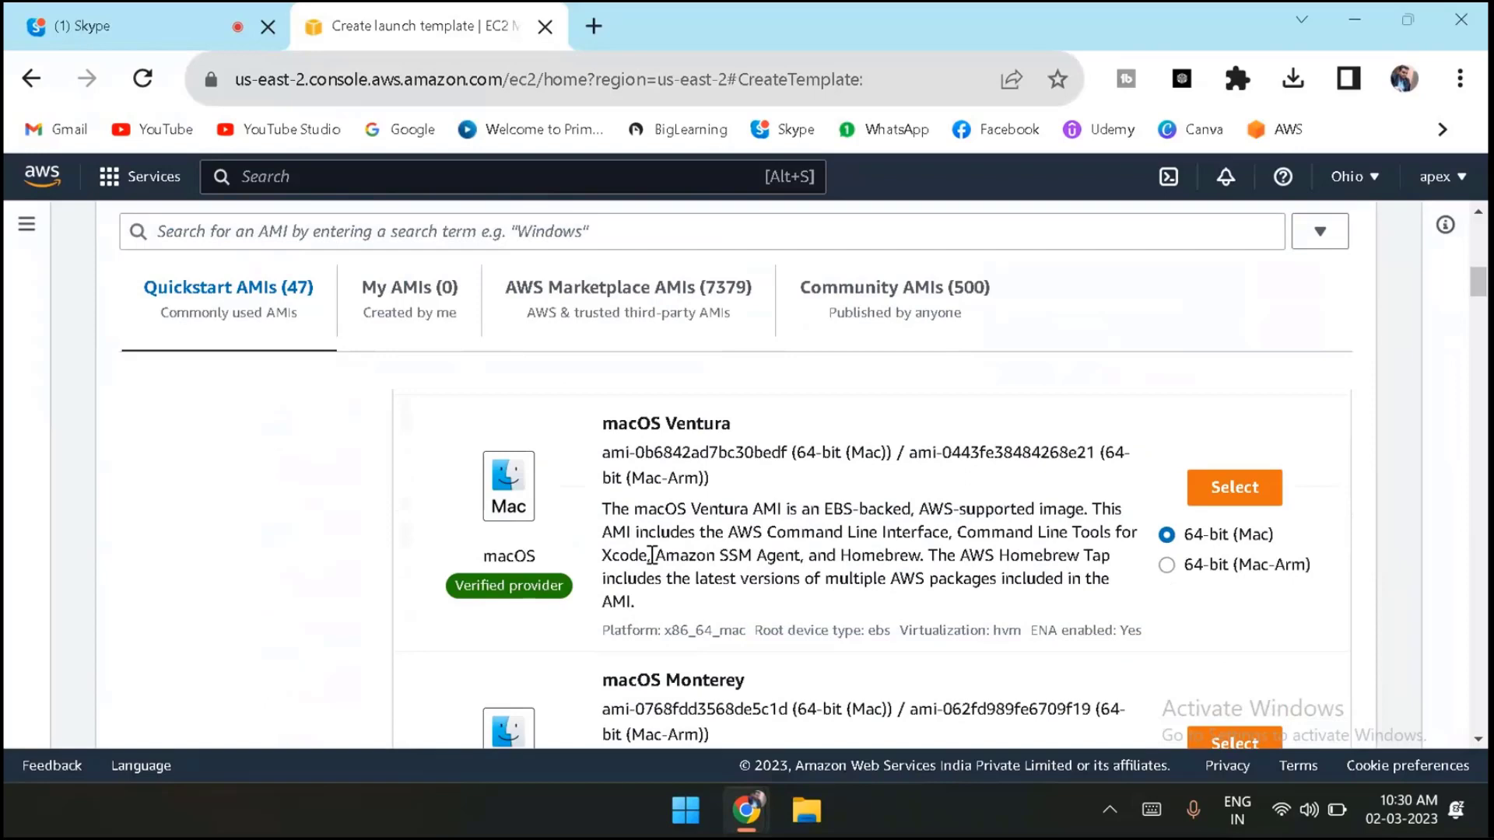
scroll(652, 555, "down", 2)
scroll(653, 555, "down", 5)
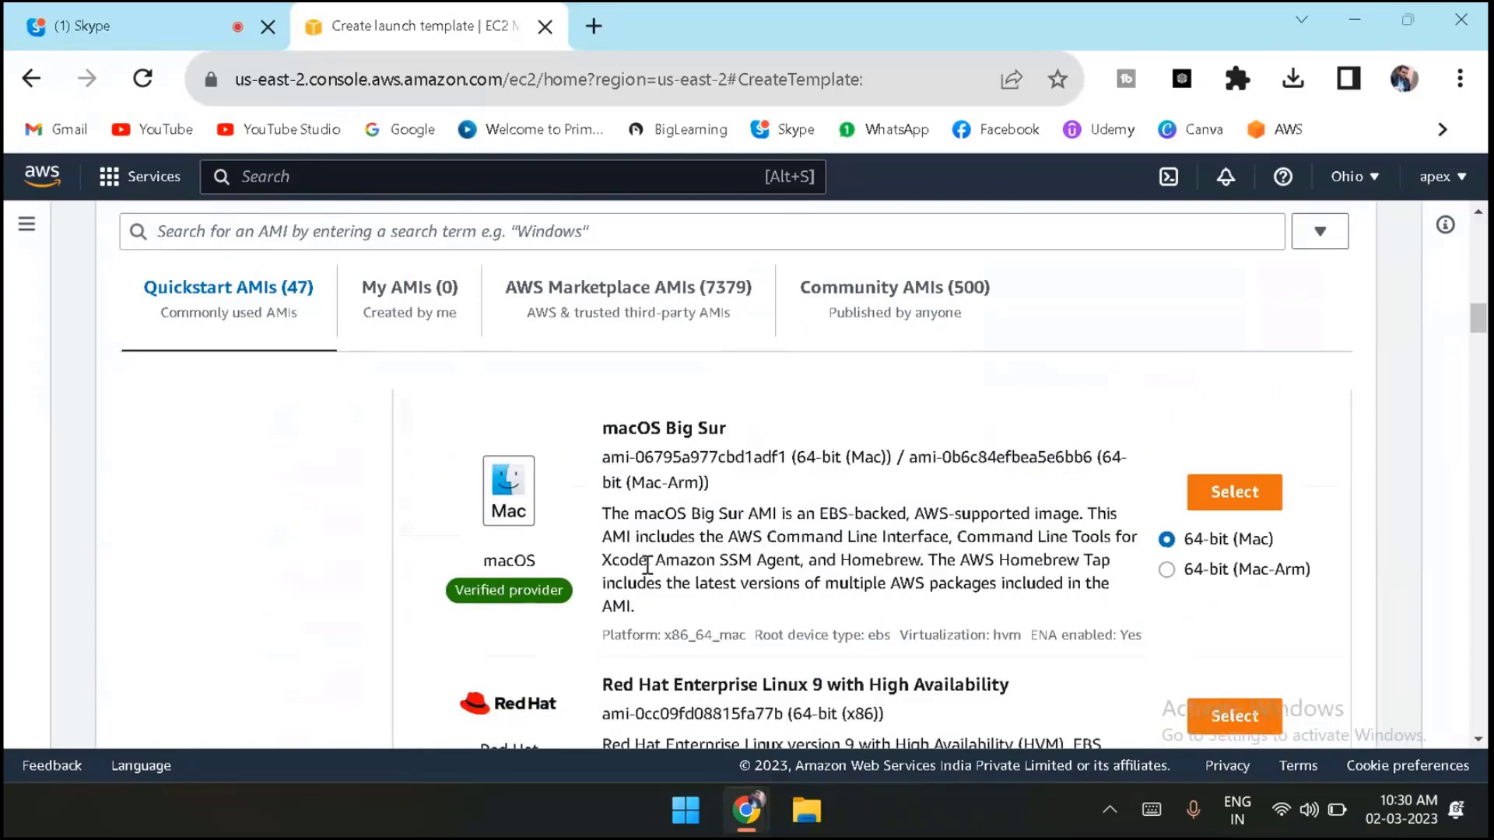
scroll(647, 564, "down", 10)
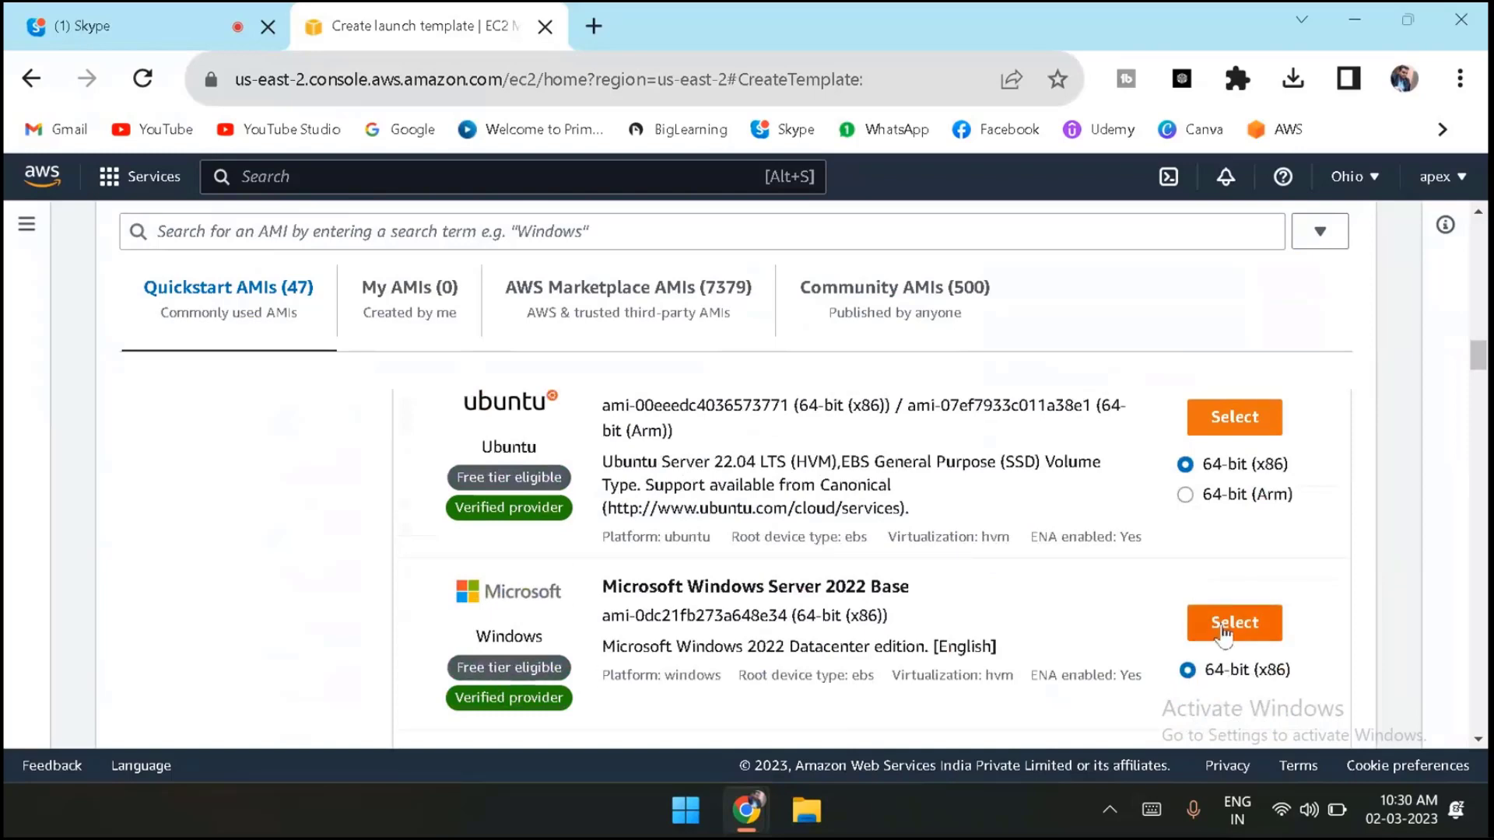
left_click(1234, 623)
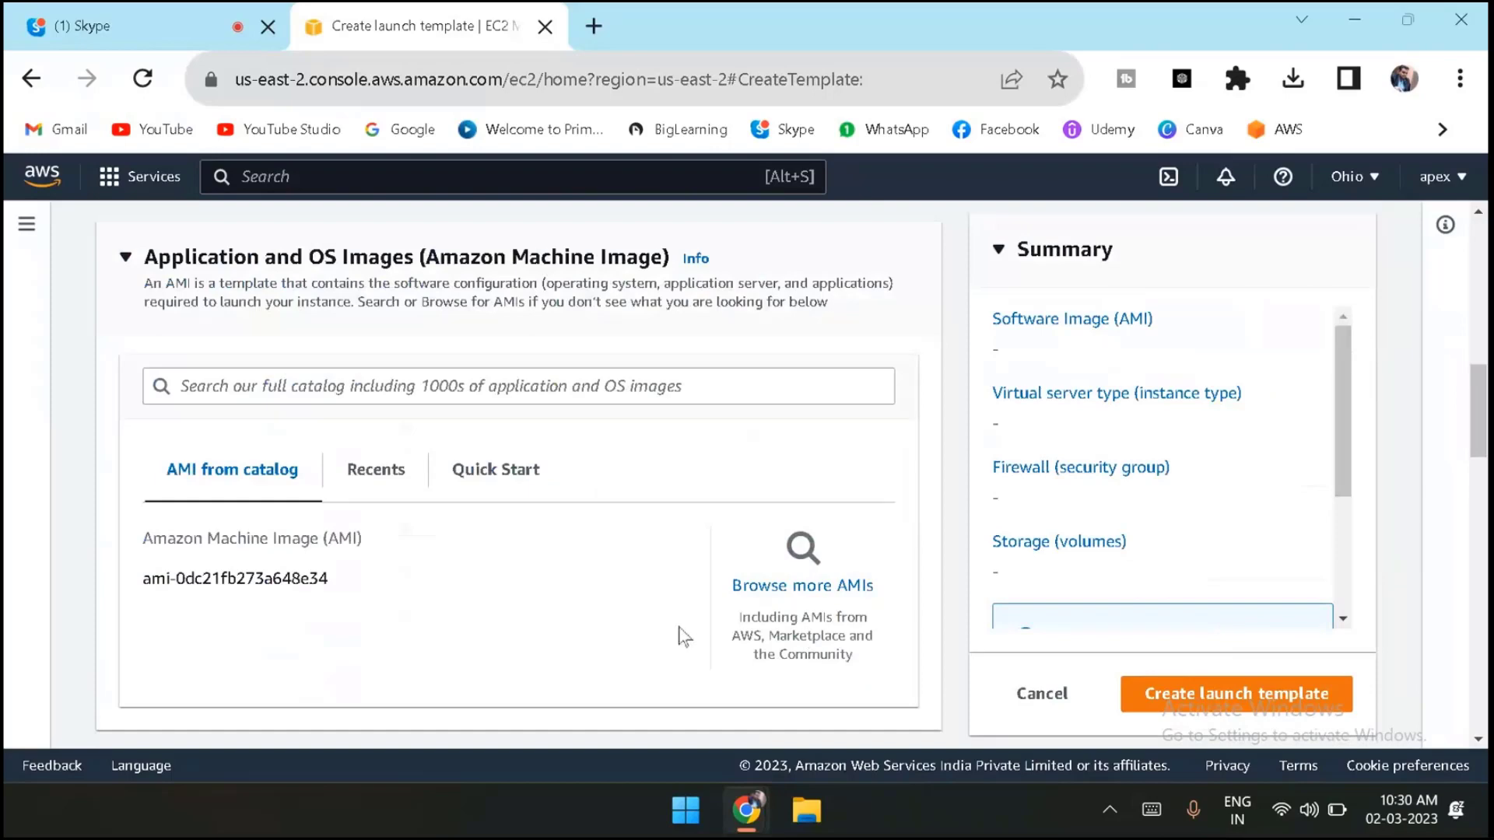
Set the template's instance type to the free-tier-eligible t2.micro.
scroll(358, 574, "down", 2)
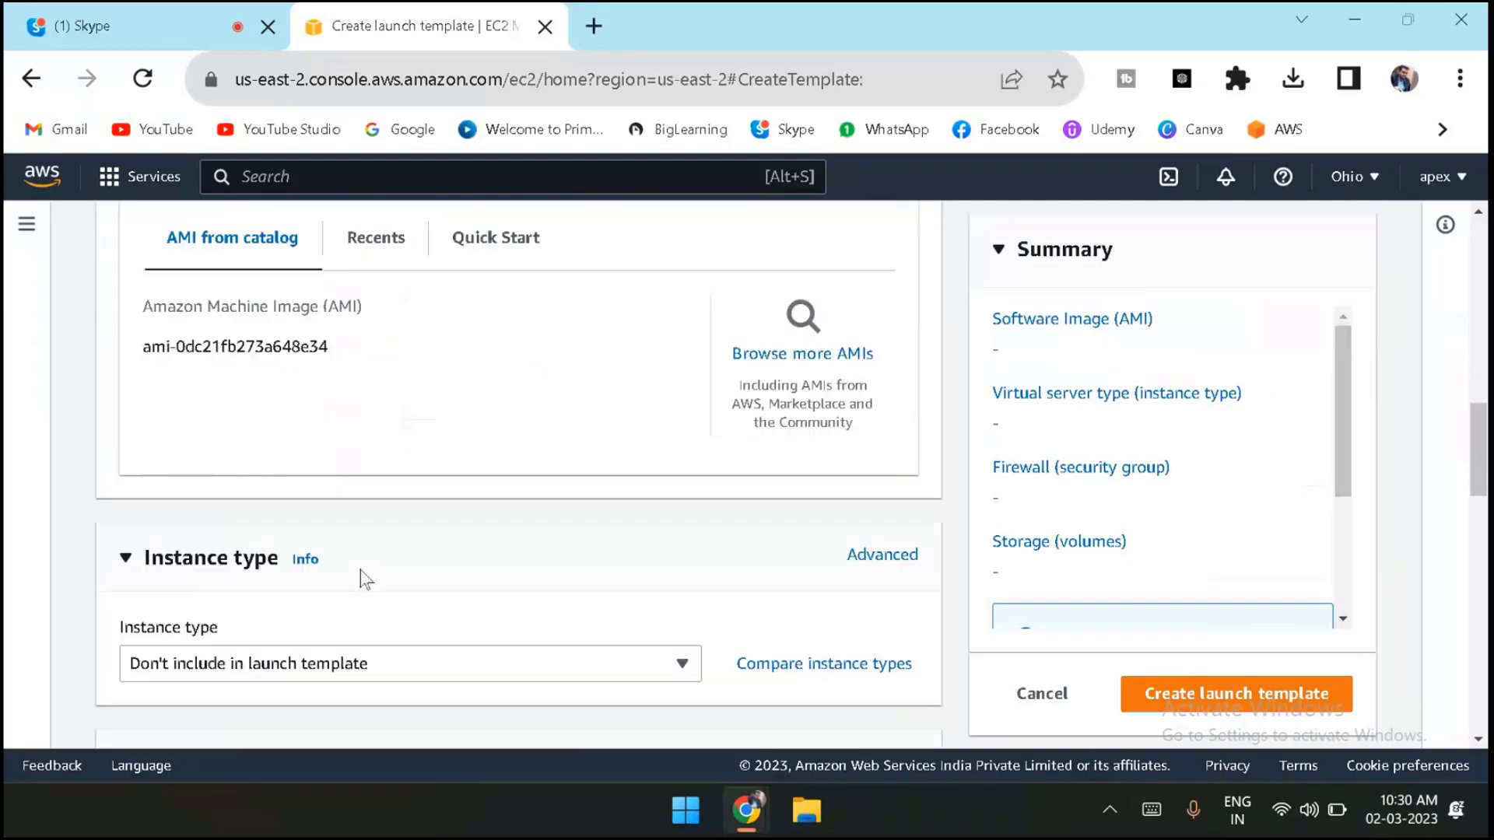
scroll(354, 537, "up", 1)
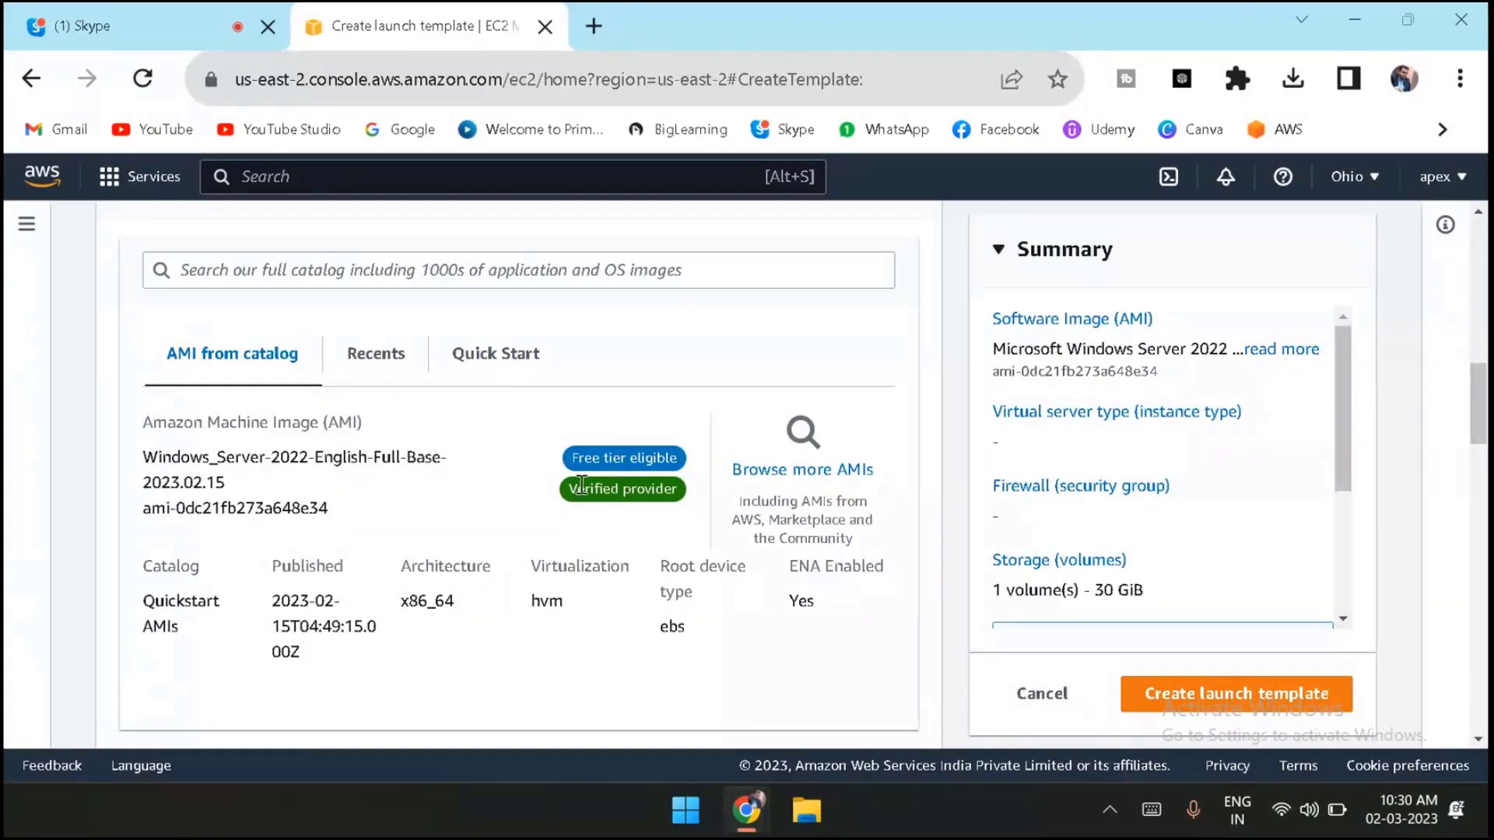
scroll(589, 495, "down", 4)
scroll(589, 495, "down", 1)
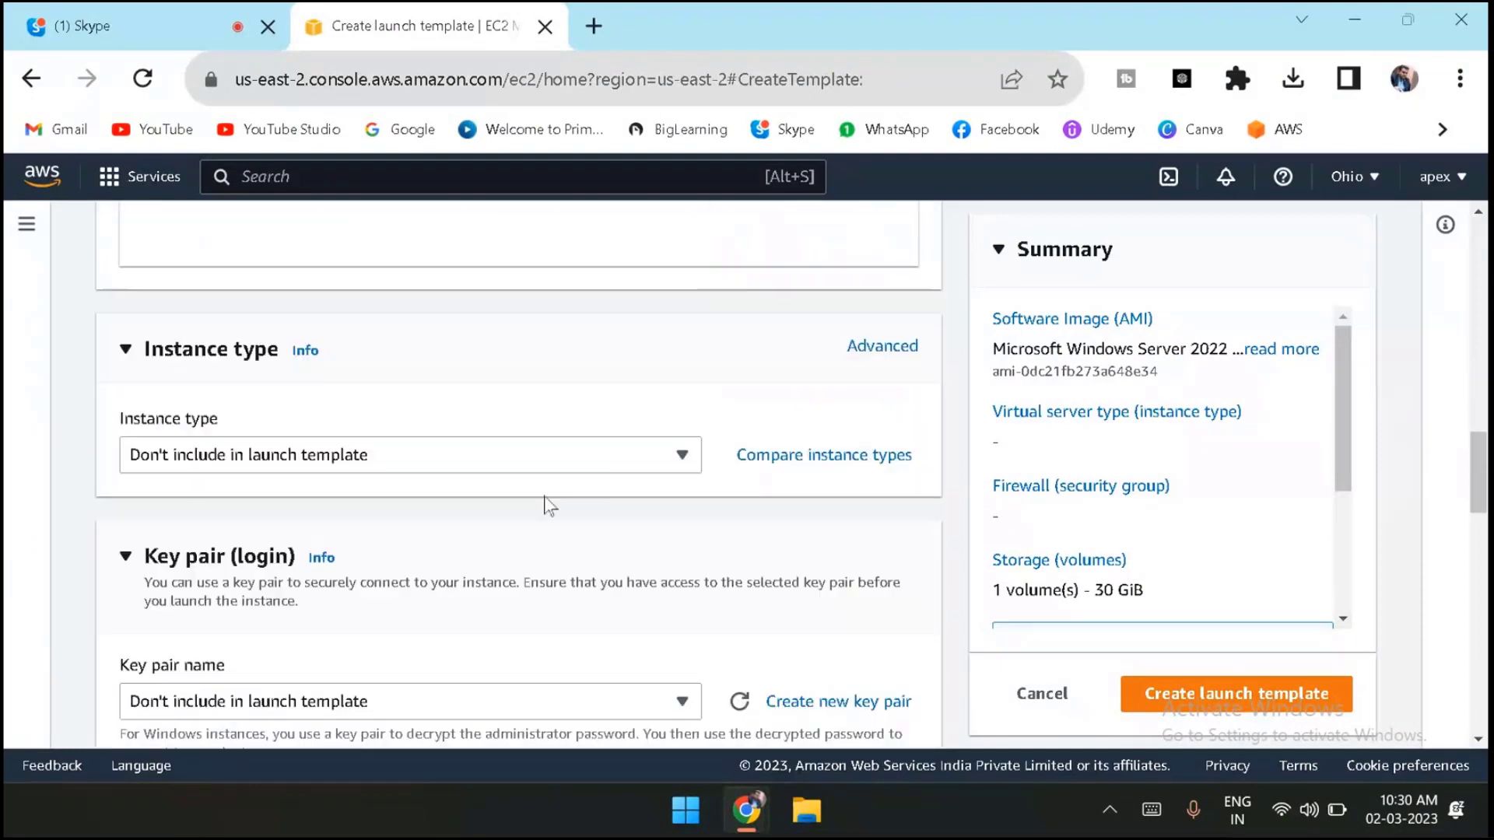
left_click(238, 467)
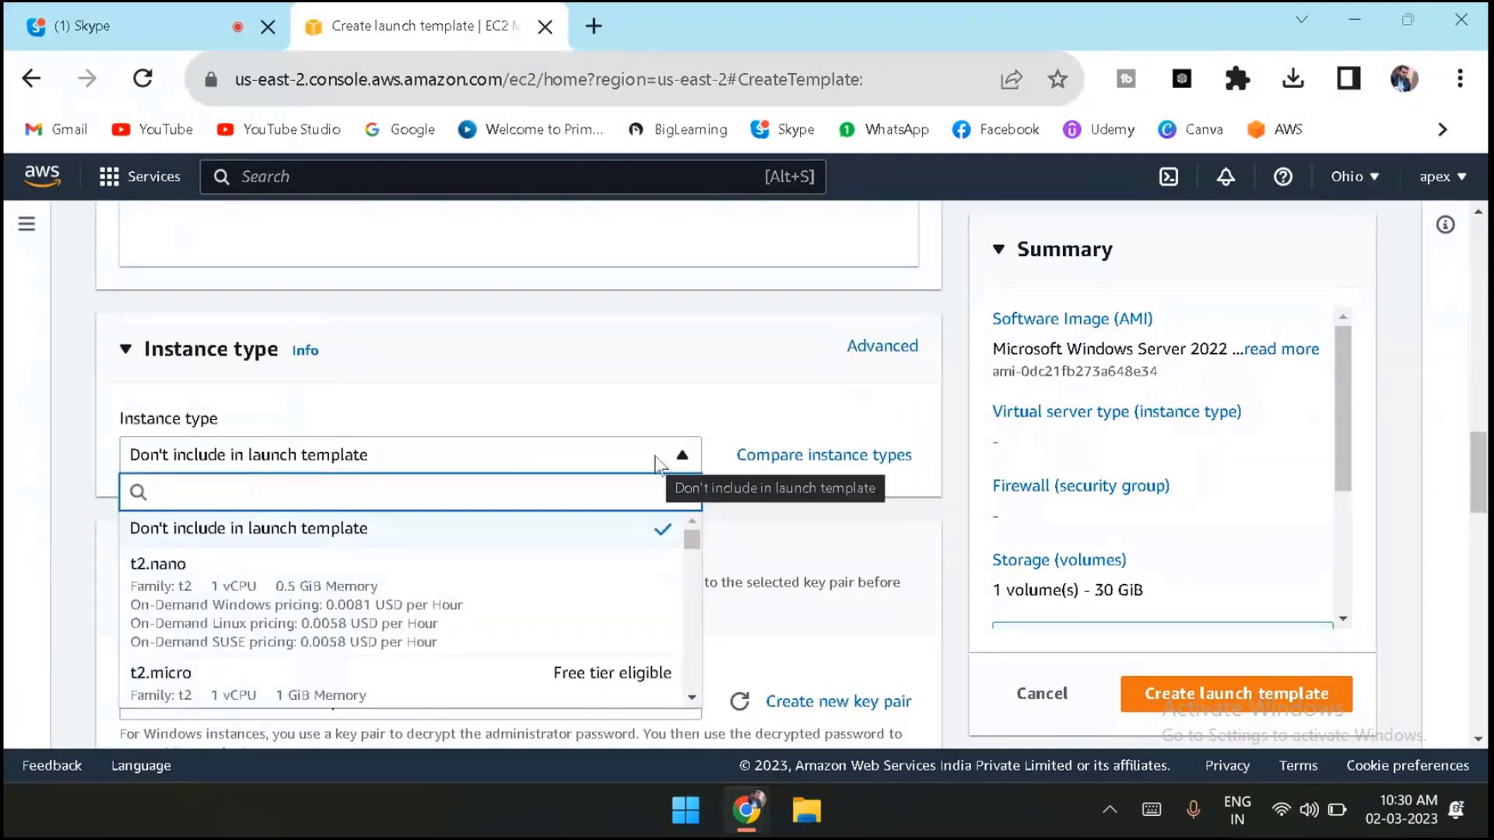
left_click(419, 675)
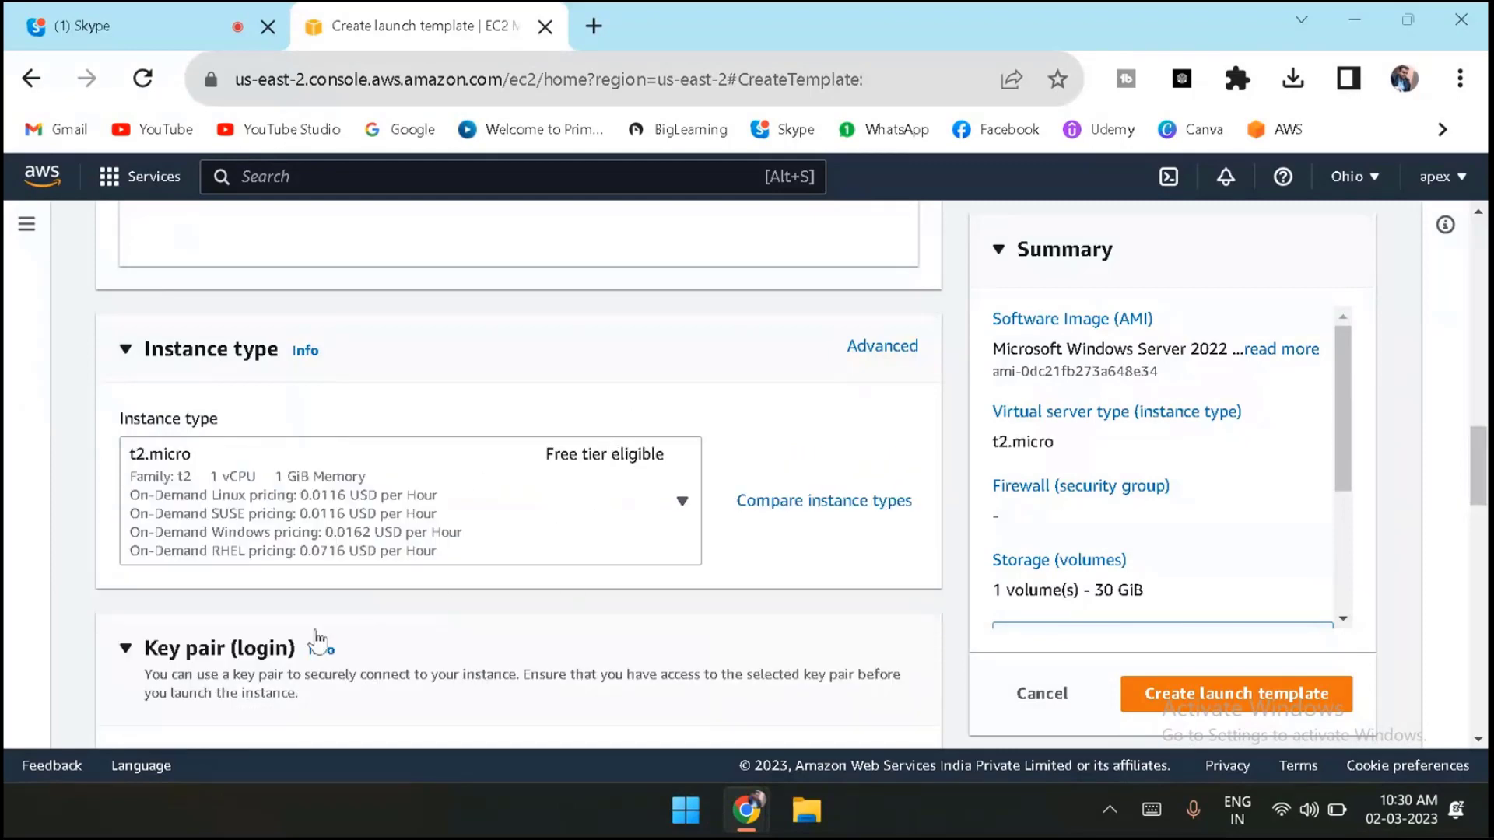
Create a new key pair named AUTOSCALINGKP in .pem format for the template.
scroll(317, 640, "down", 3)
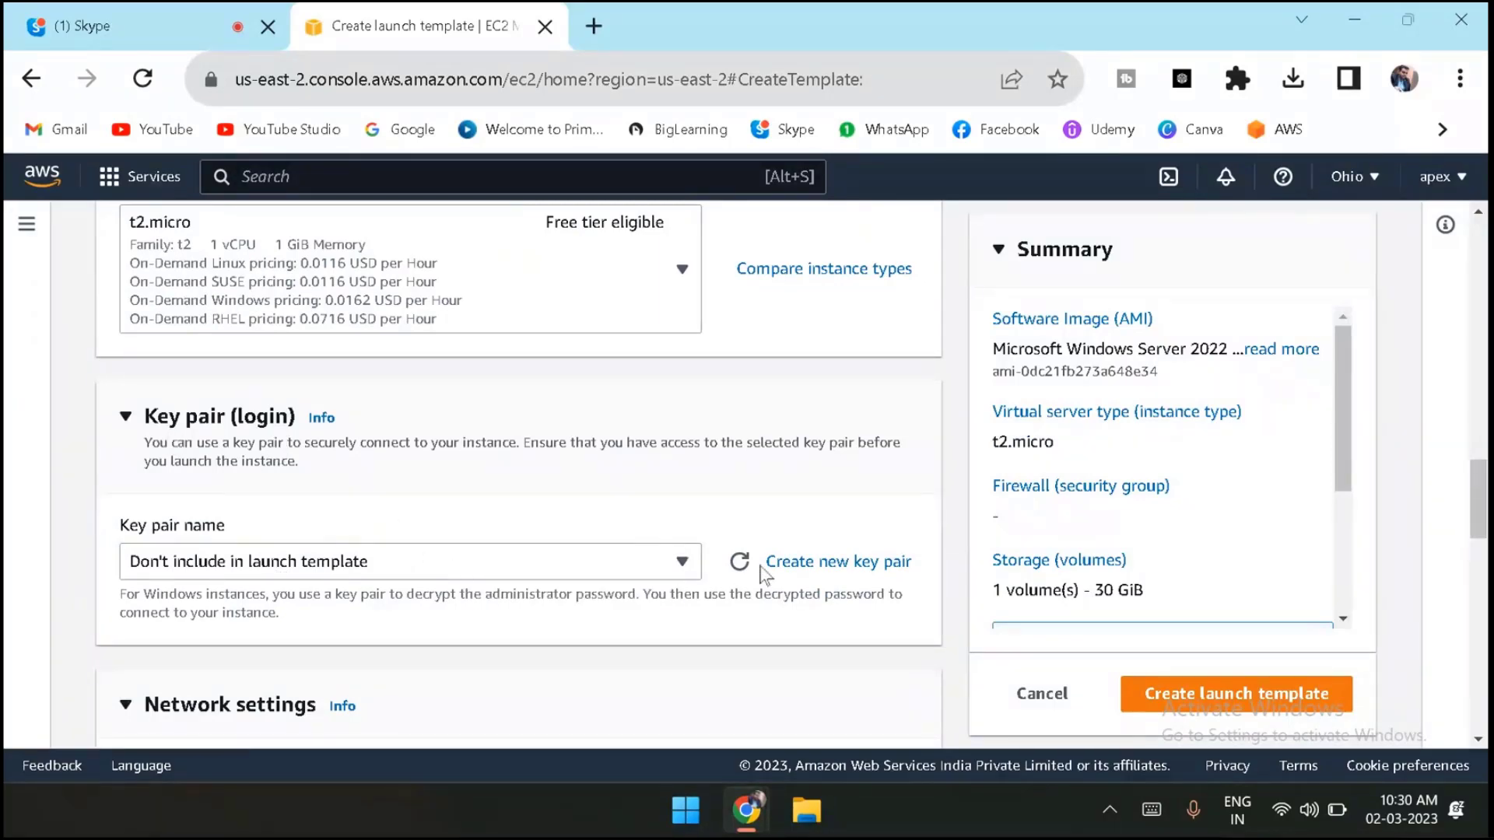
left_click(787, 563)
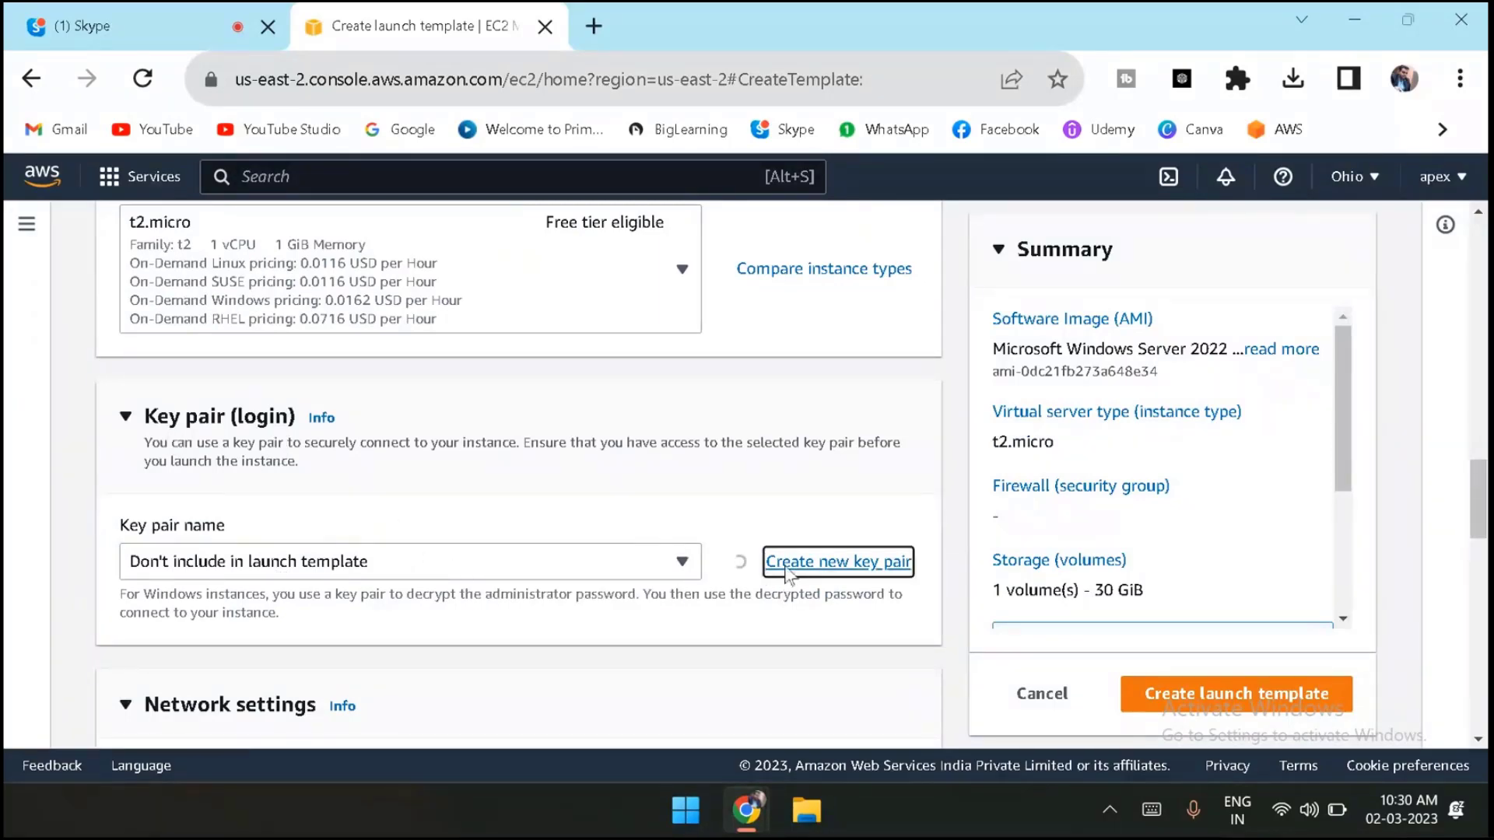
left_click(757, 513)
type("AUC")
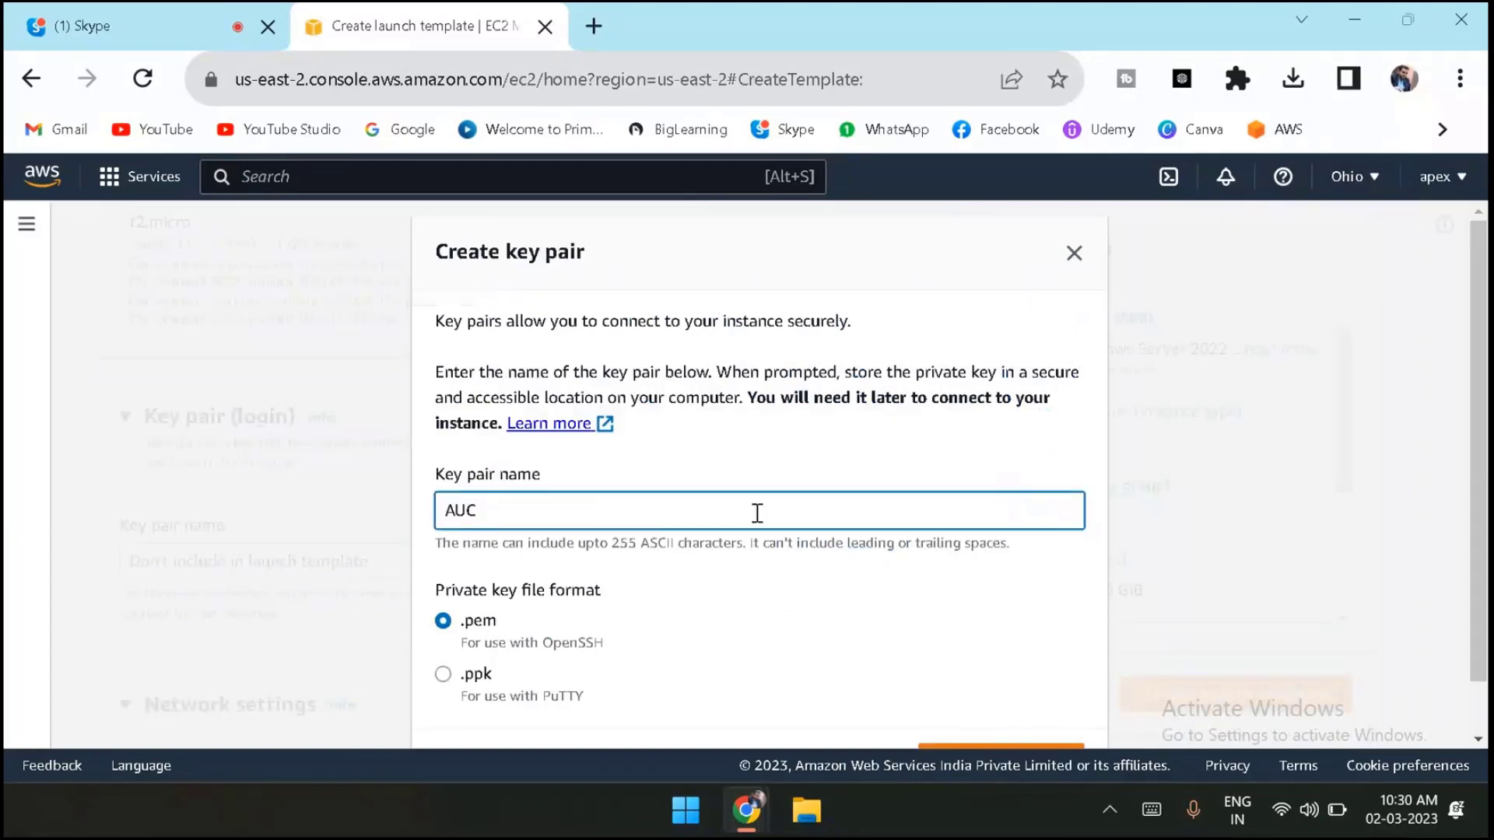
key("BackSpace")
type("TOSCALING")
key("BackSpace")
type("KP")
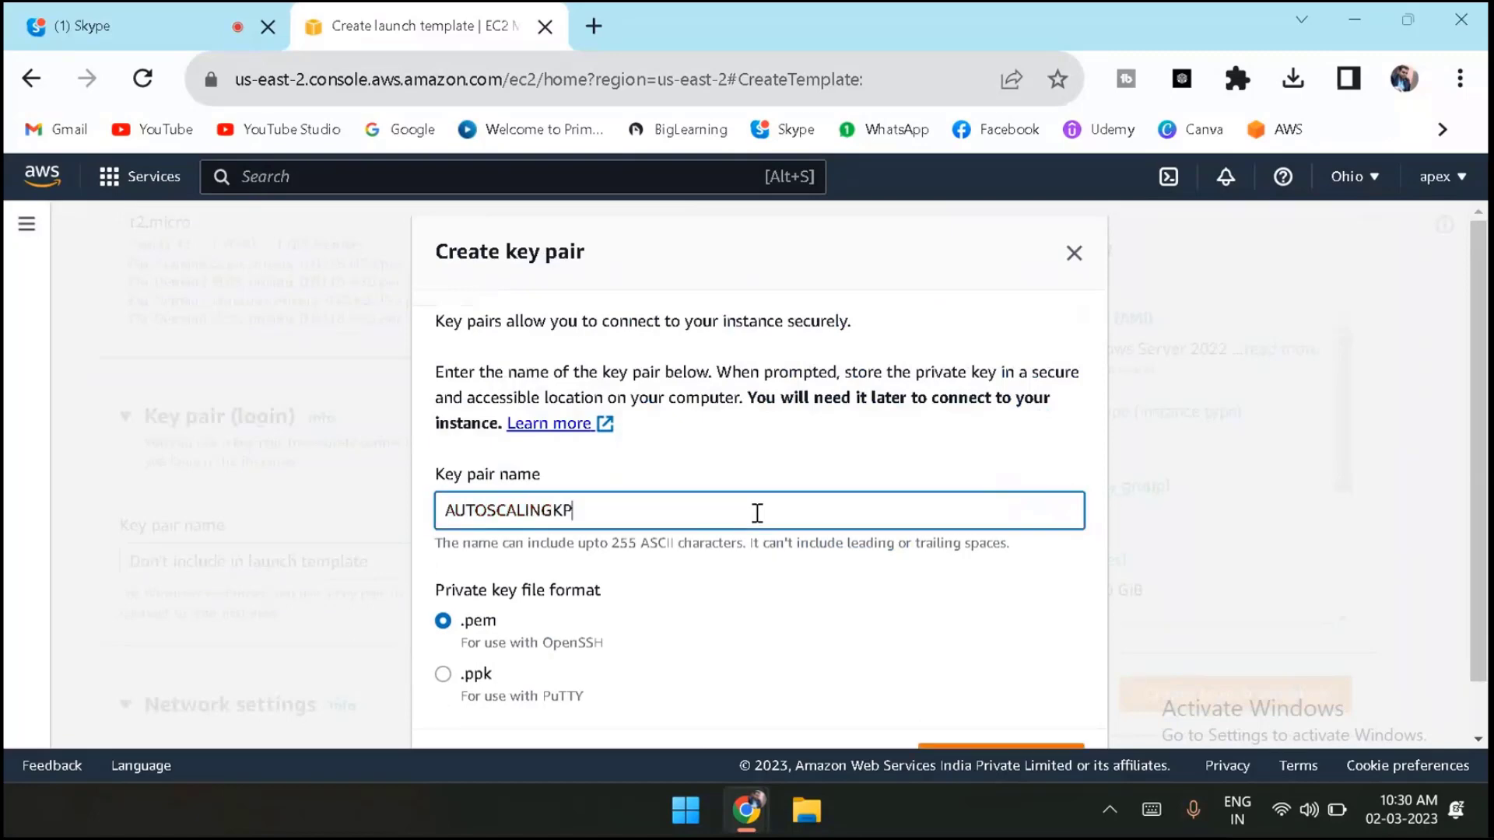
scroll(757, 514, "down", 1)
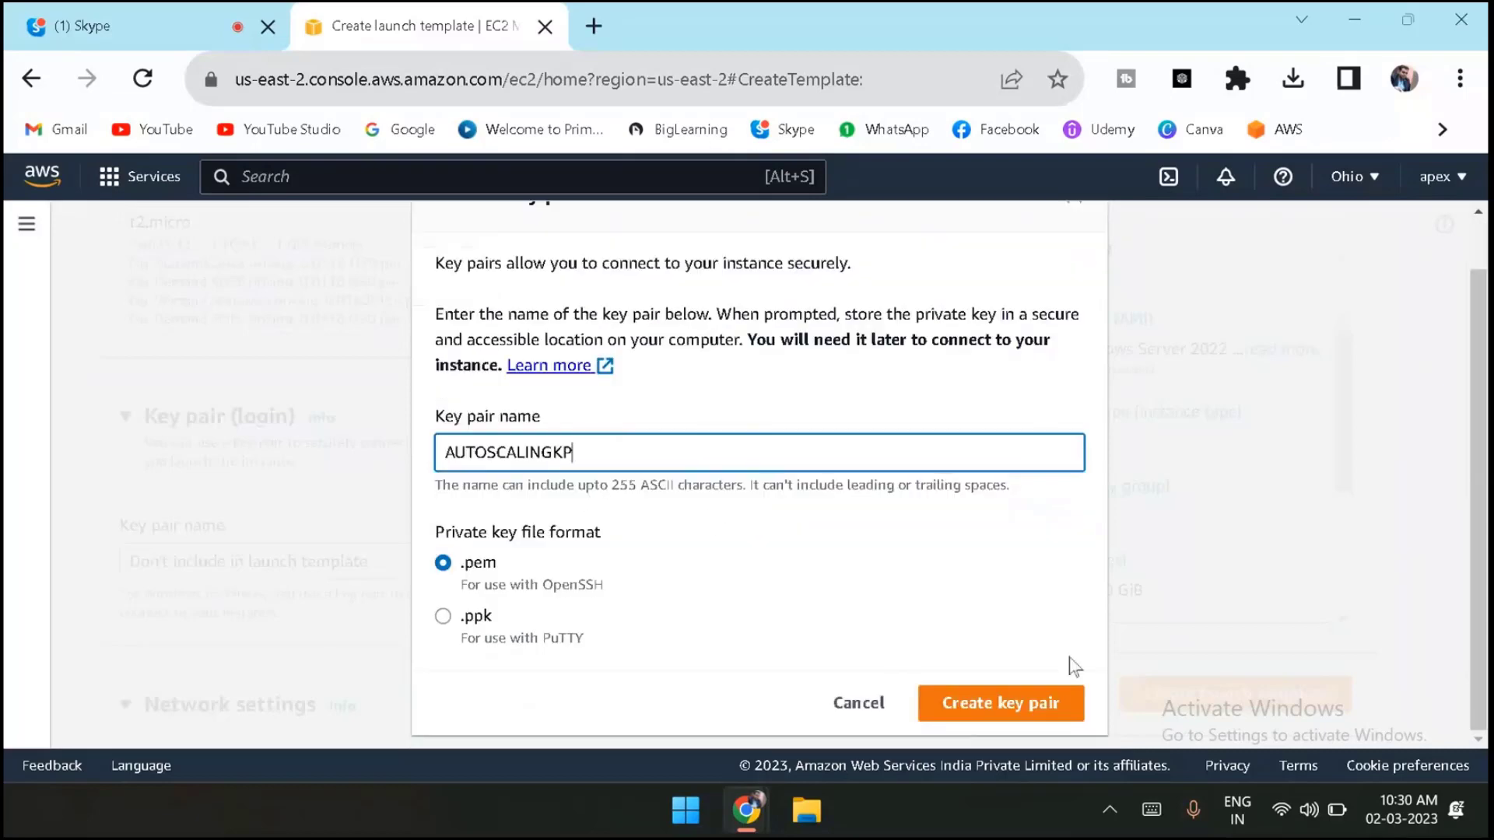
left_click(1052, 722)
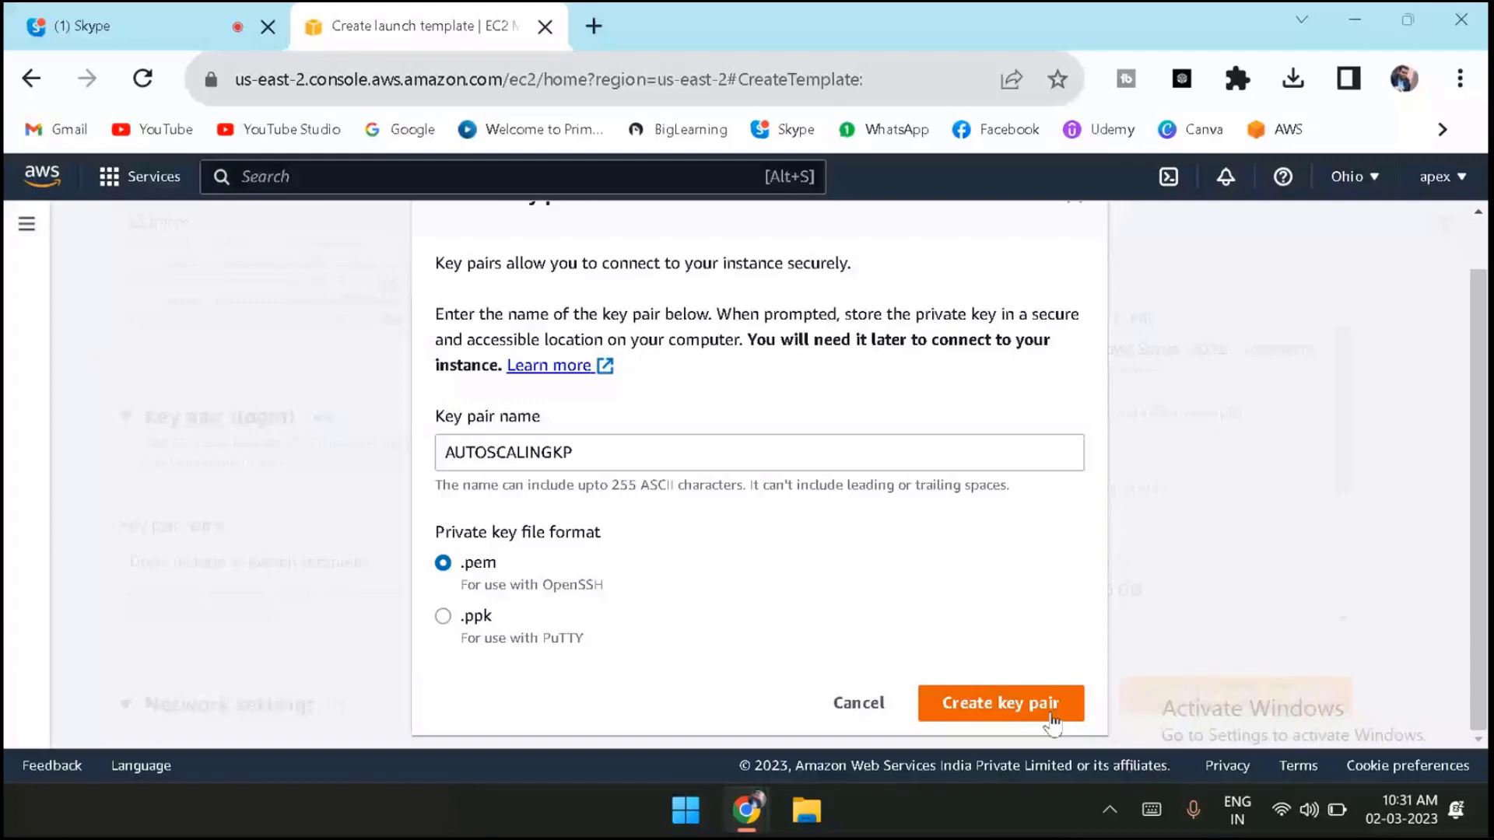
left_click(1052, 710)
Set the template's subnet to the one in availability zone us-east-2c in the network settings.
scroll(616, 452, "down", 5)
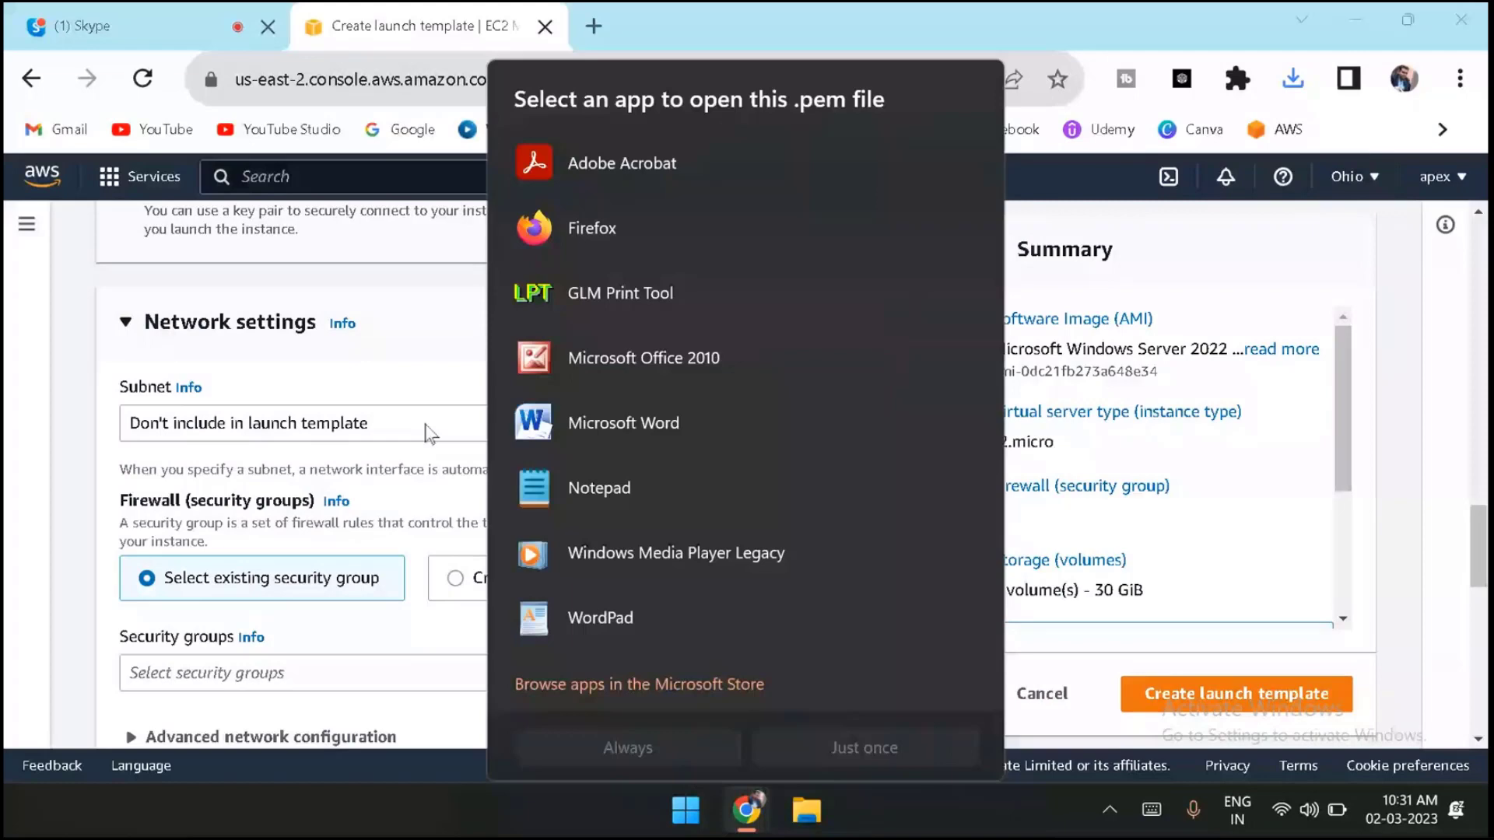
left_click(279, 442)
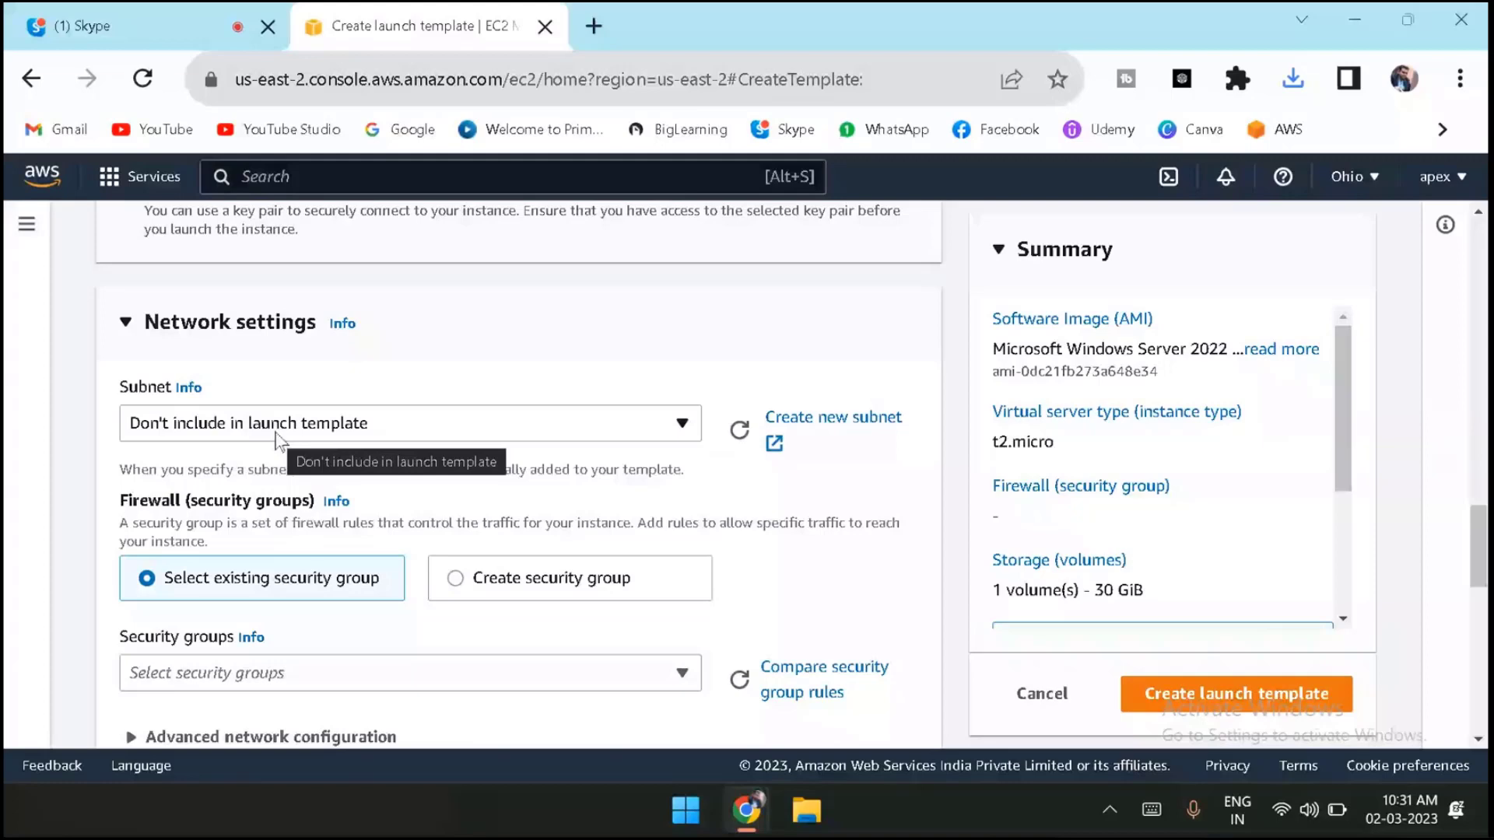
Check which existing security groups are available for the template, without choosing one.
scroll(467, 467, "down", 3)
left_click(610, 486)
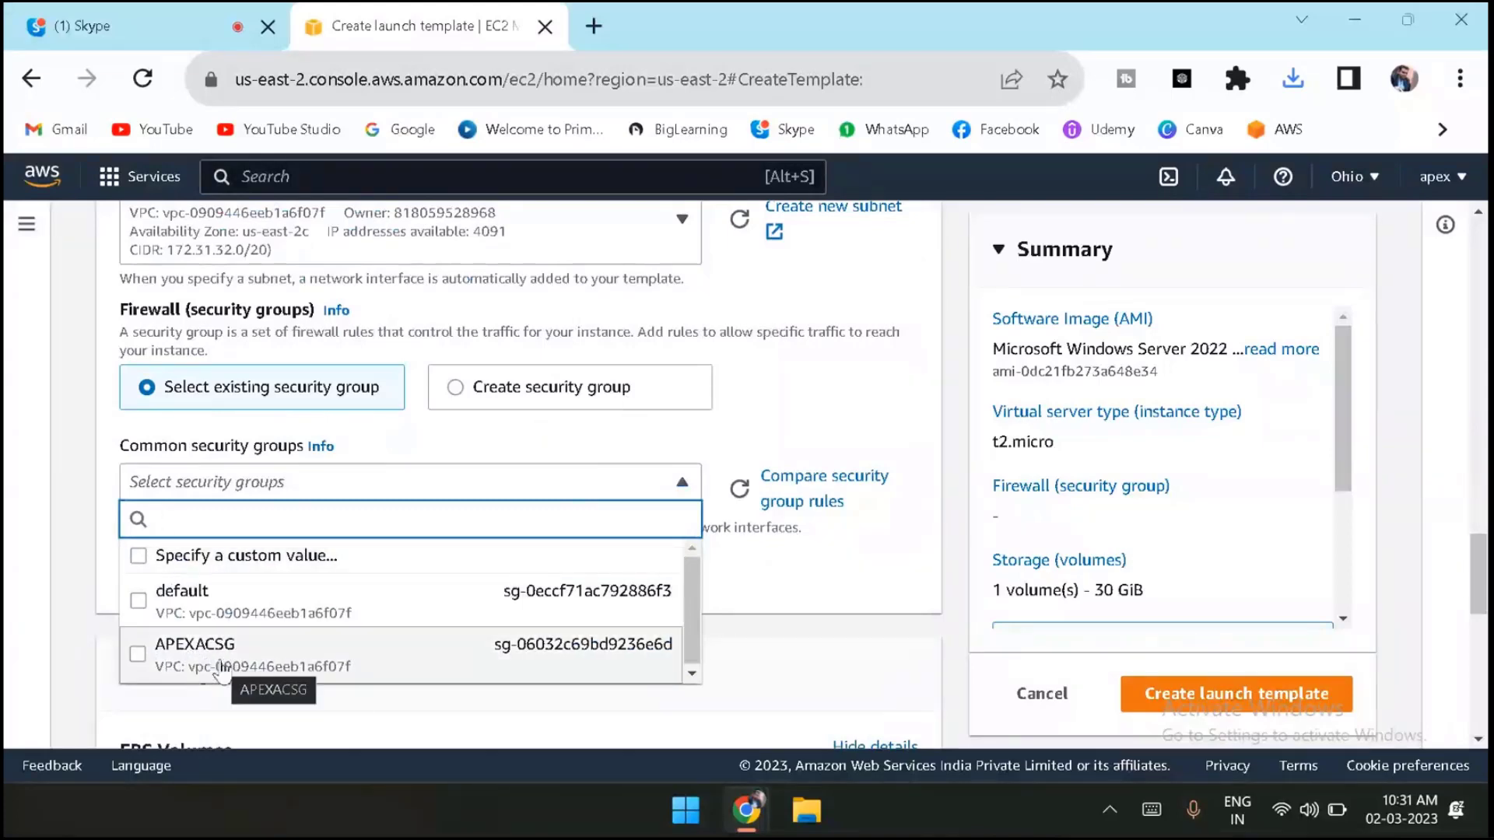
left_click(442, 471)
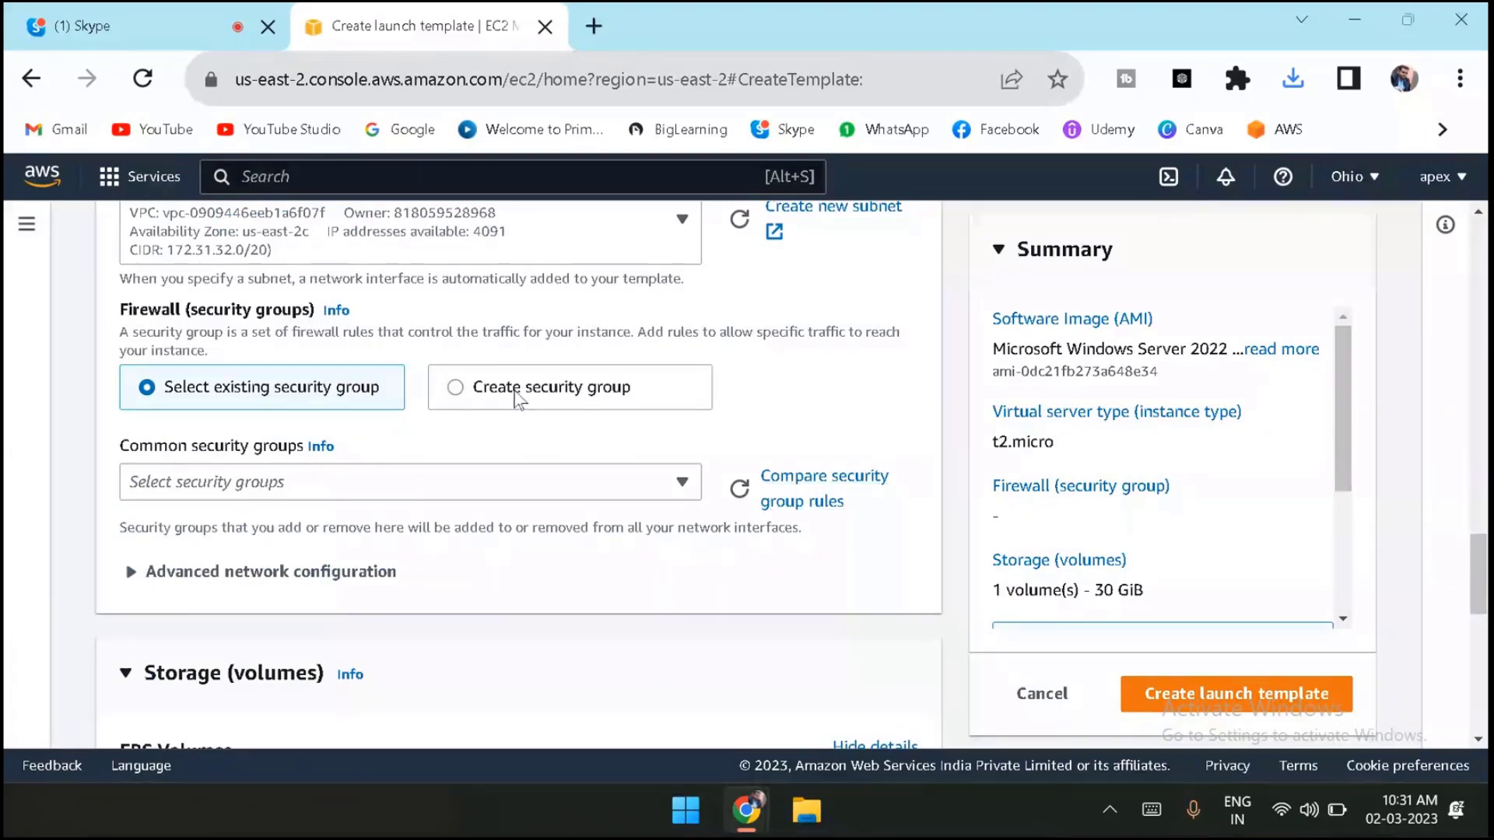
Set the template to create a new security group named ASSG with the description AUTOSCALING.
left_click(519, 400)
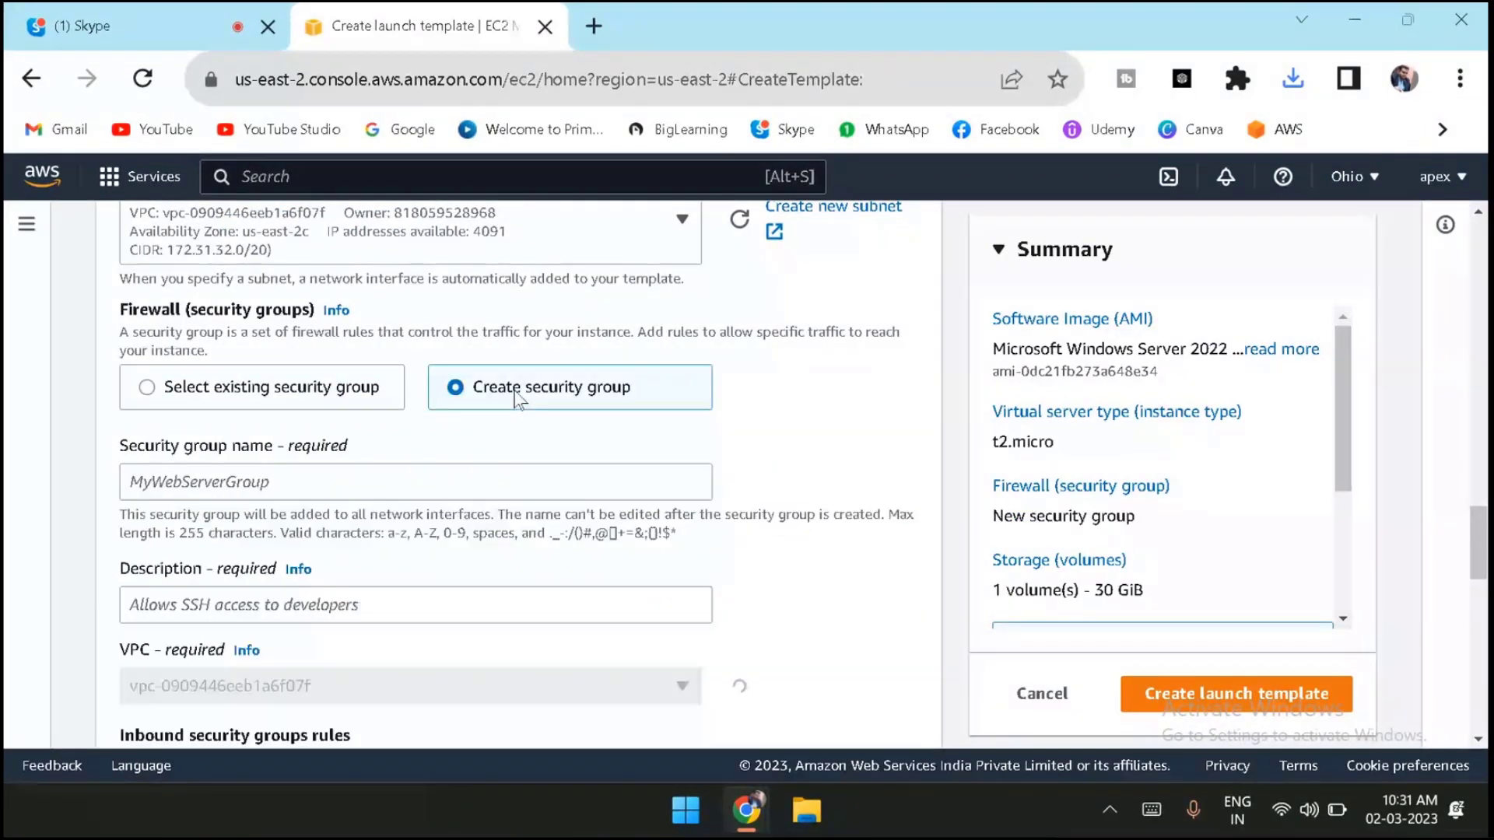
left_click(317, 477)
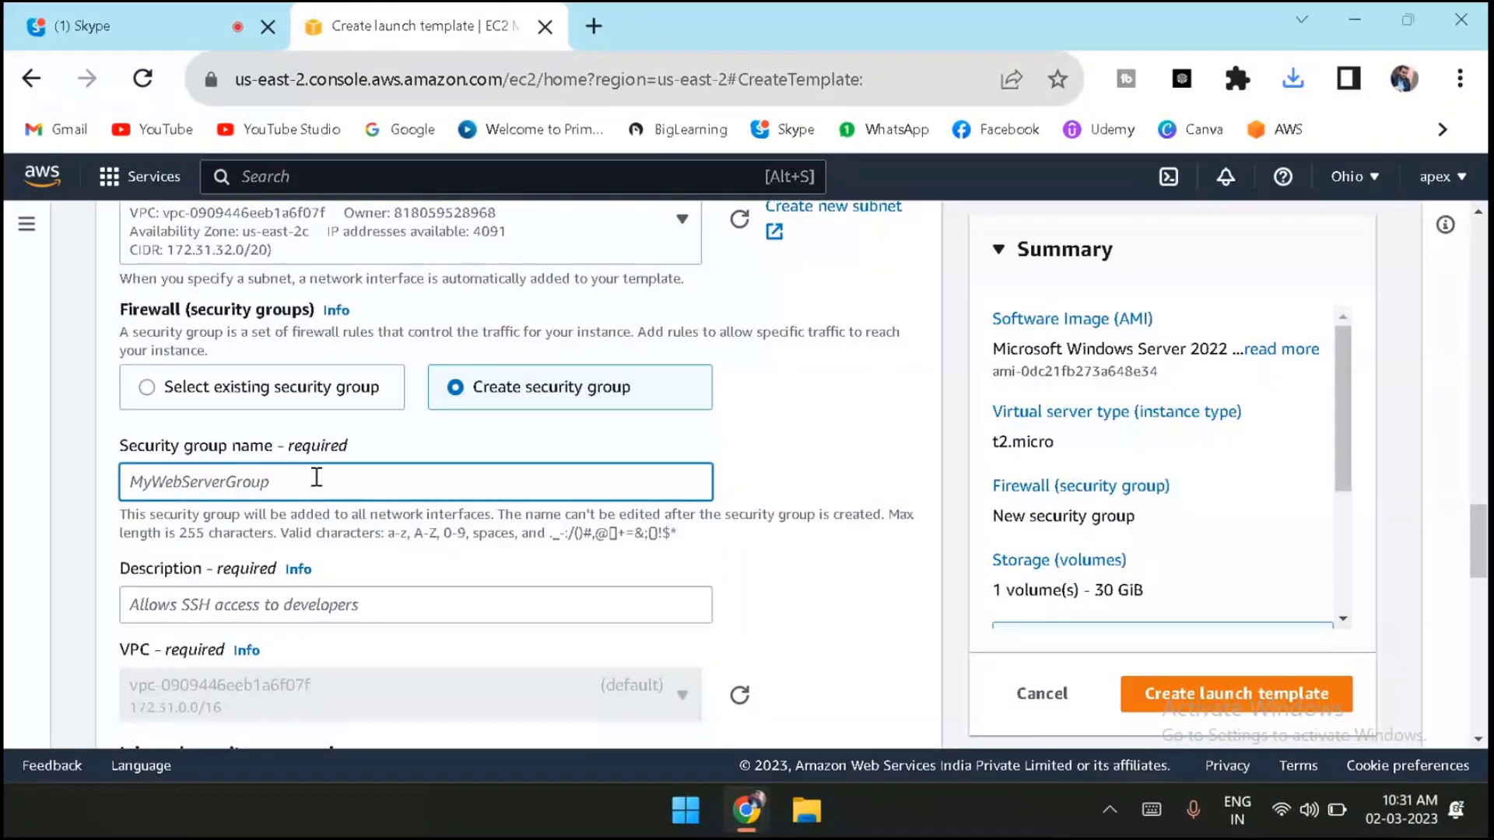
type("ASSG")
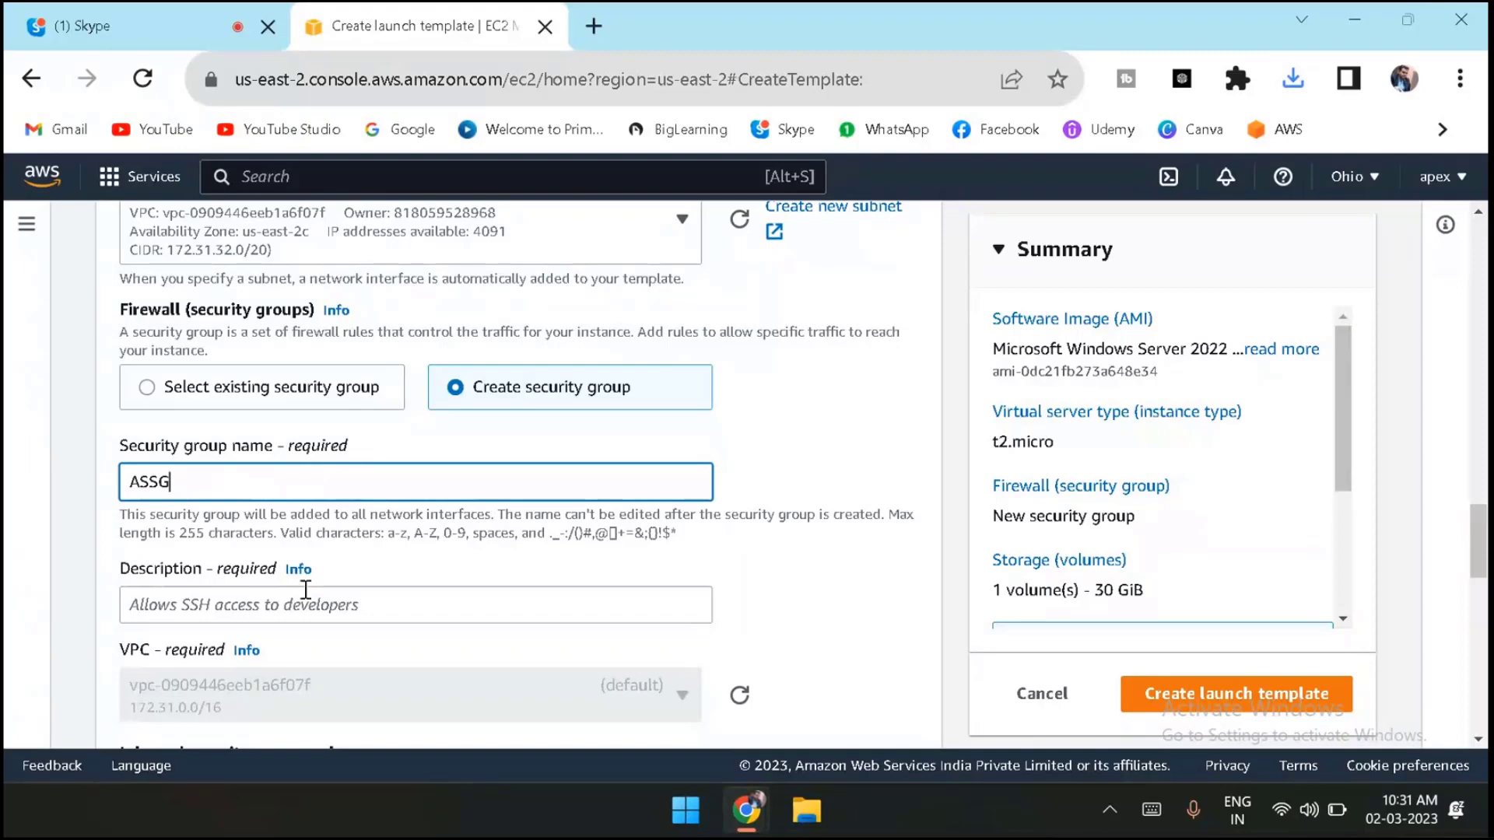
scroll(293, 584, "down", 1)
left_click(275, 494)
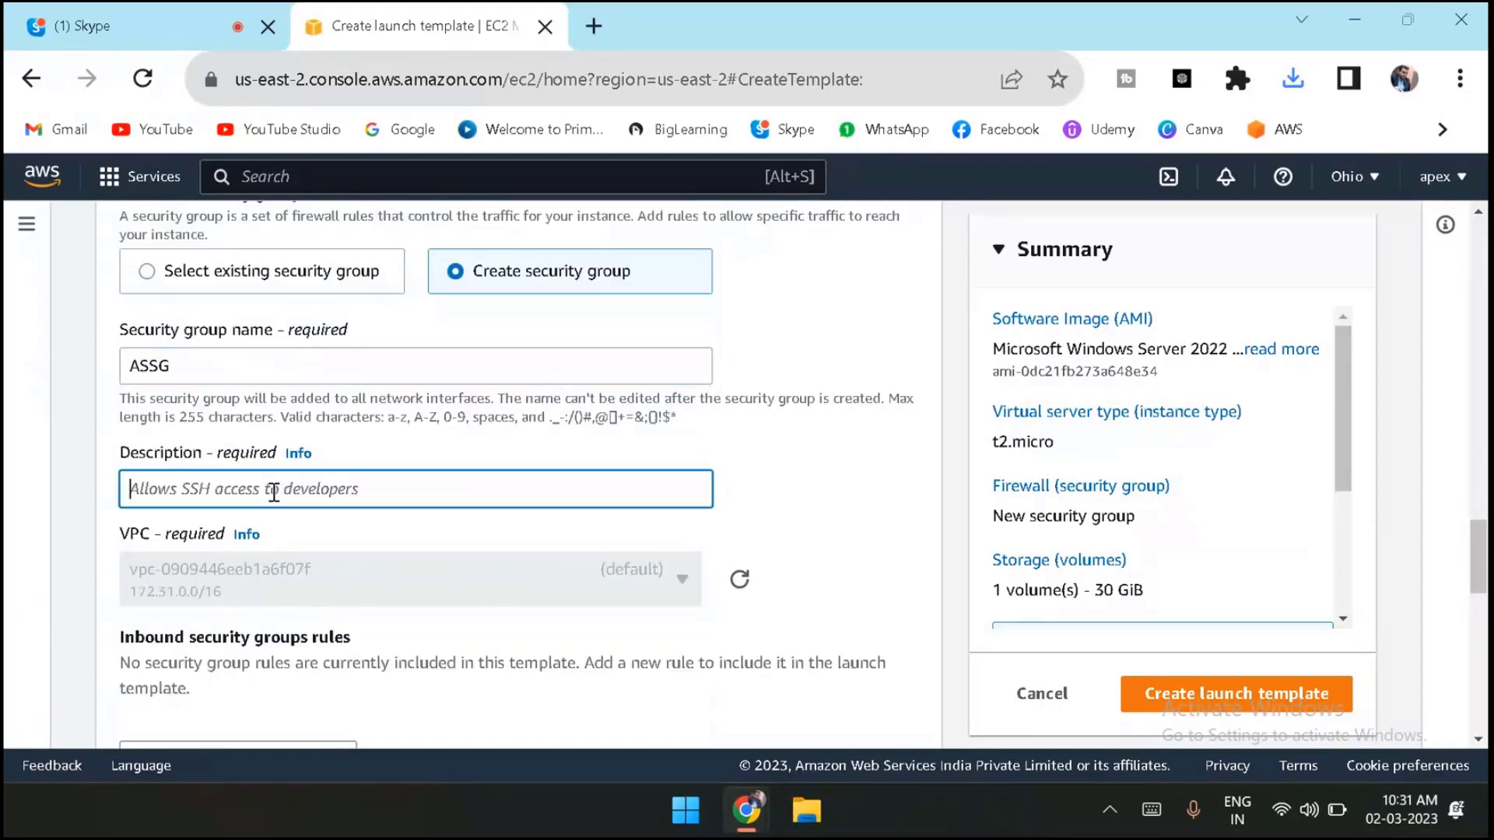
type("A")
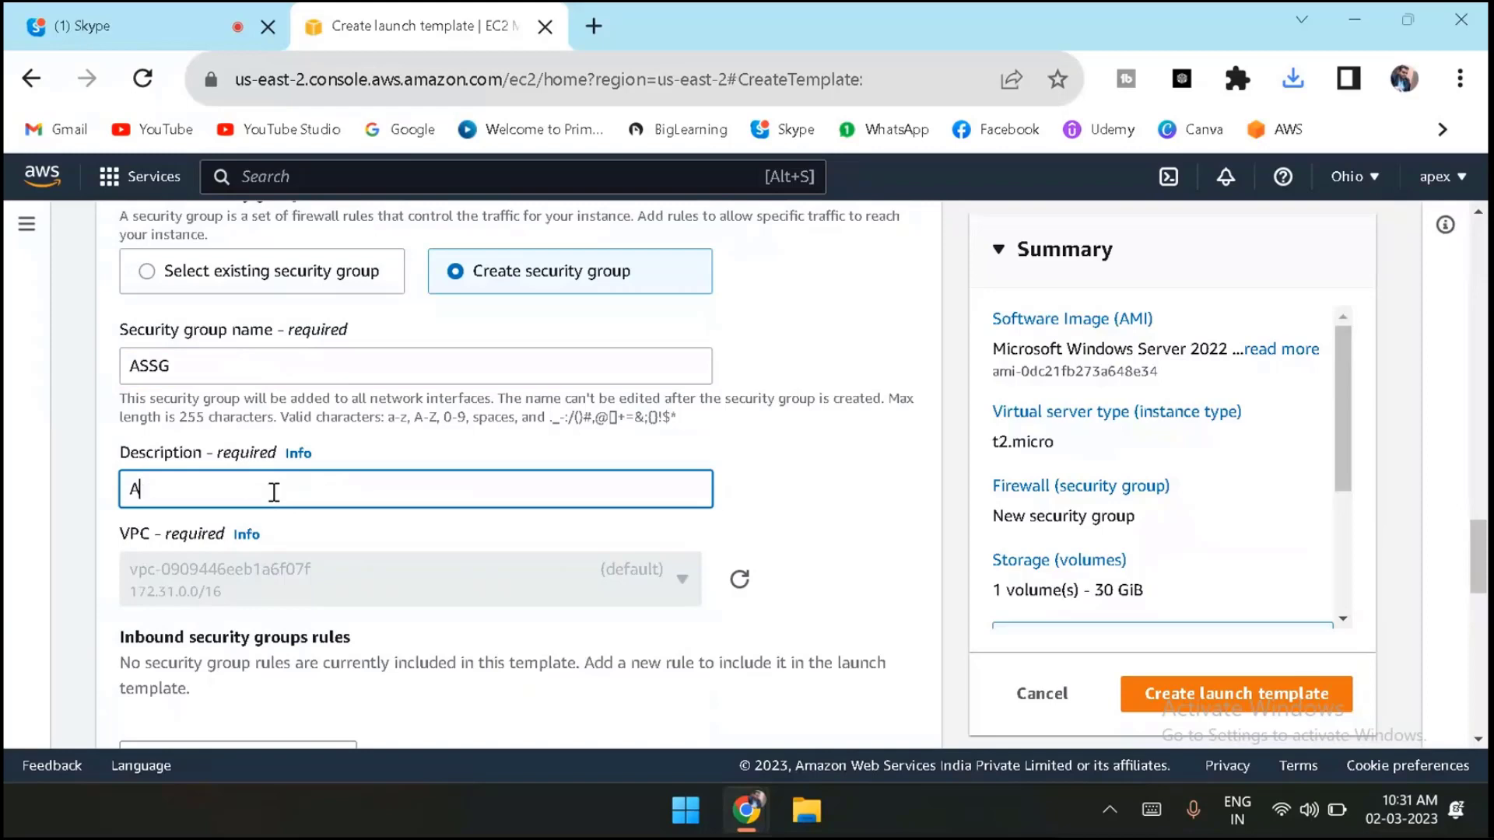
type("UTO")
scroll(477, 537, "down", 3)
type("SCALING")
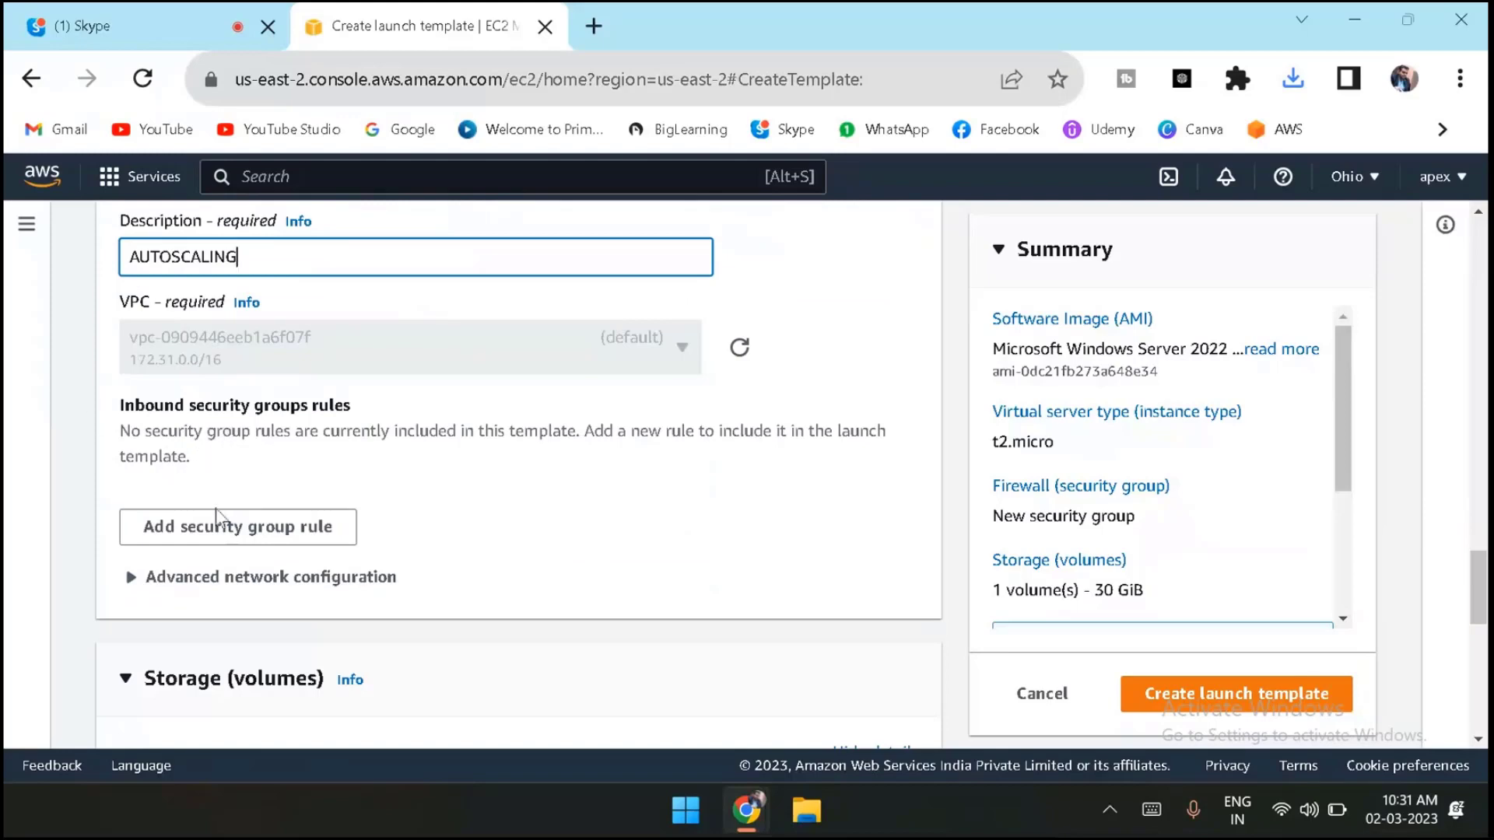
Add an inbound rule to the new security group with type rdp and source type Anywhere.
left_click(222, 527)
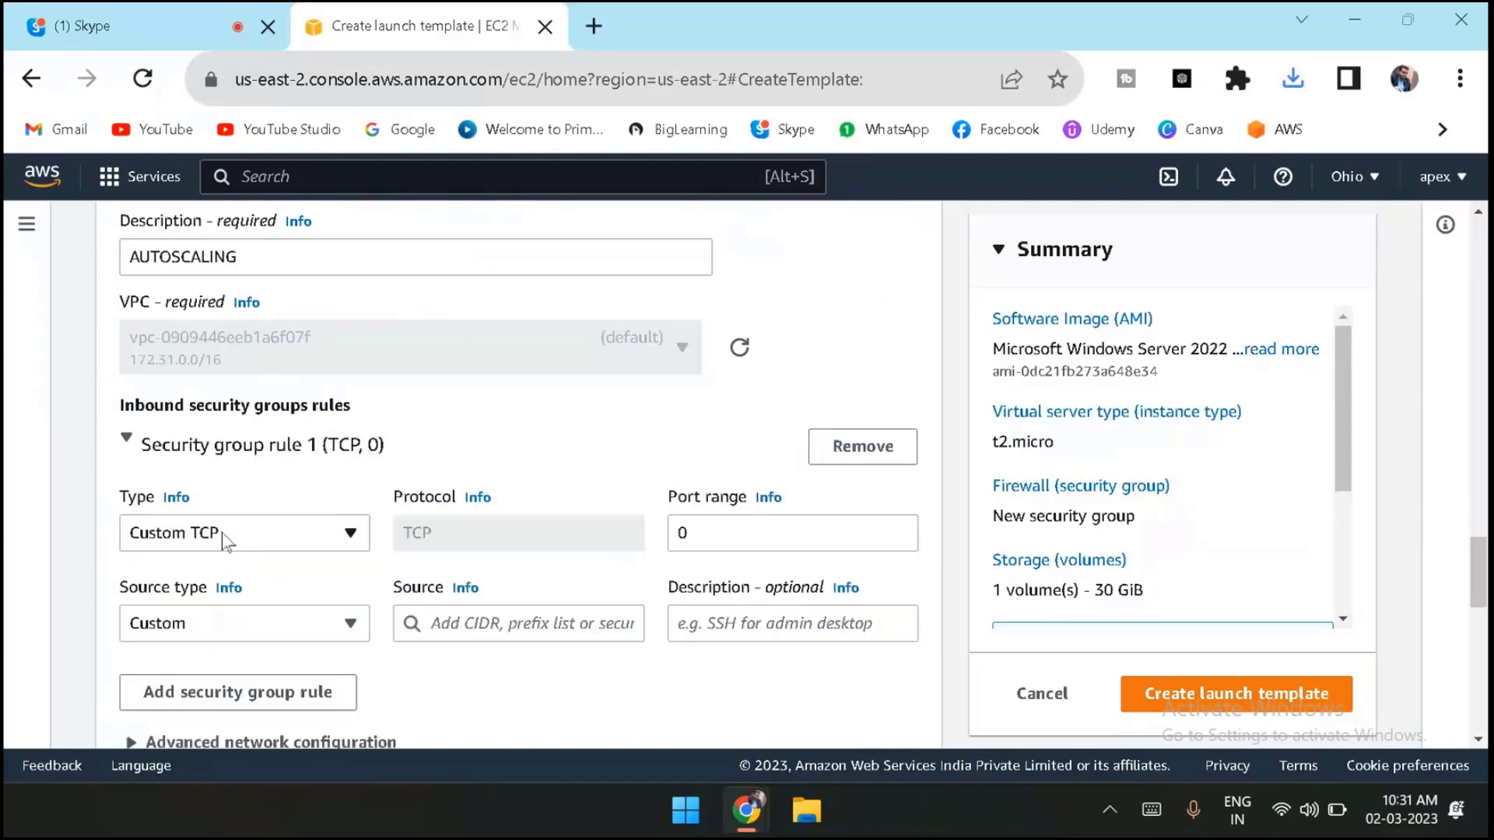
left_click(290, 543)
scroll(208, 435, "down", 2)
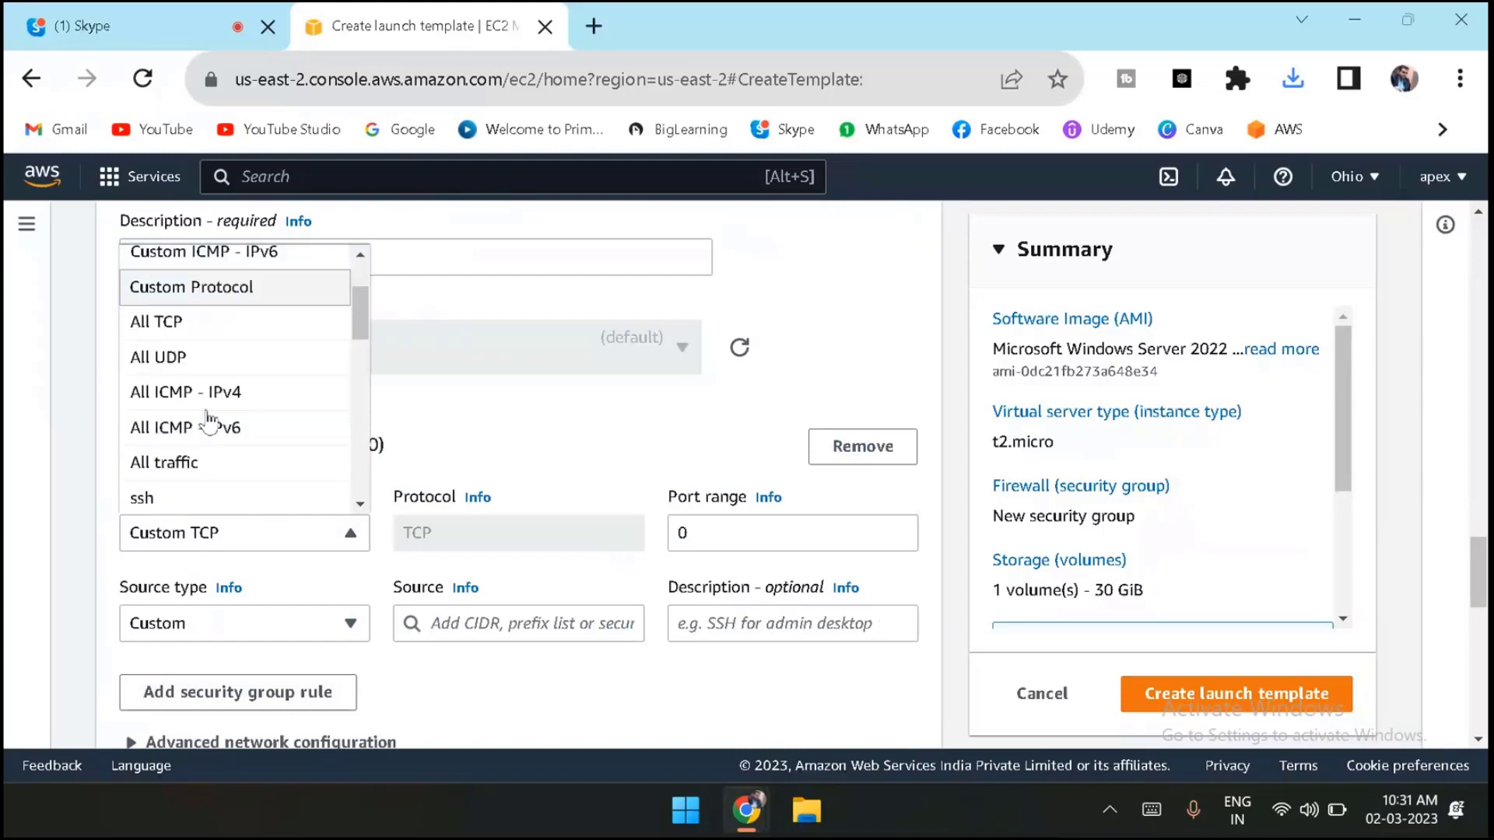
scroll(209, 422, "down", 8)
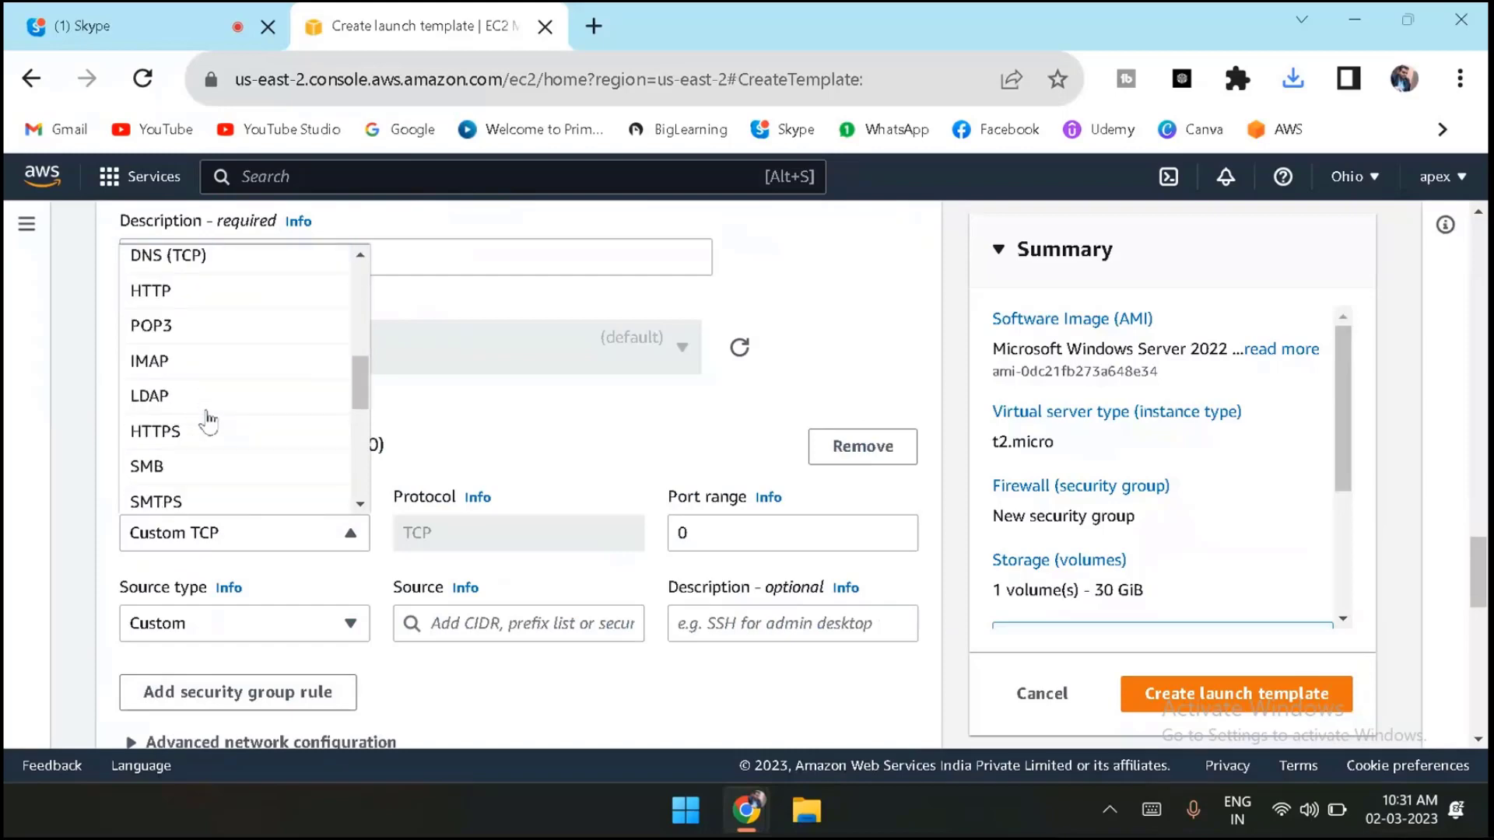
scroll(207, 421, "down", 3)
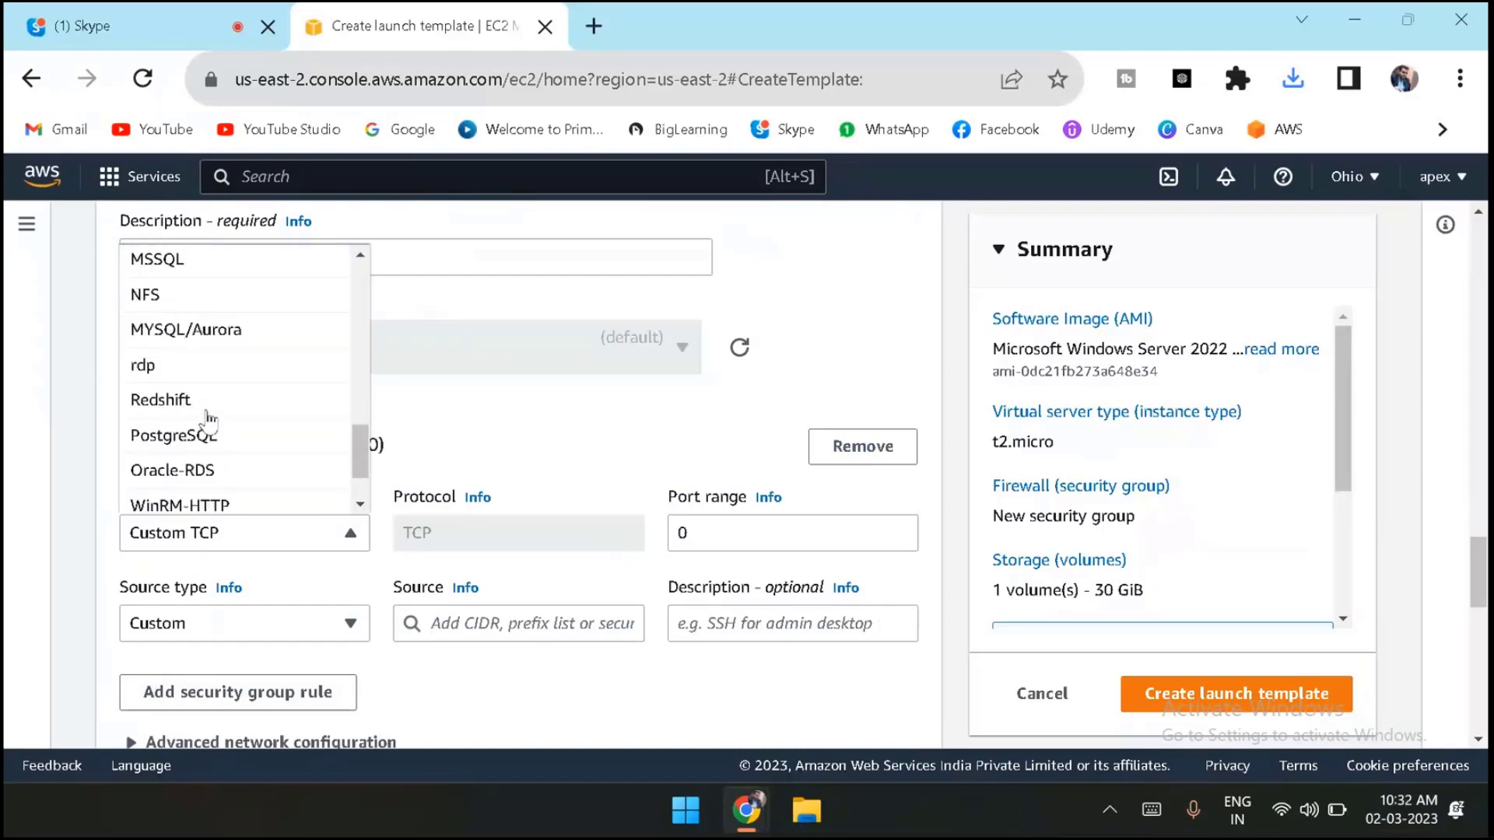
left_click(163, 372)
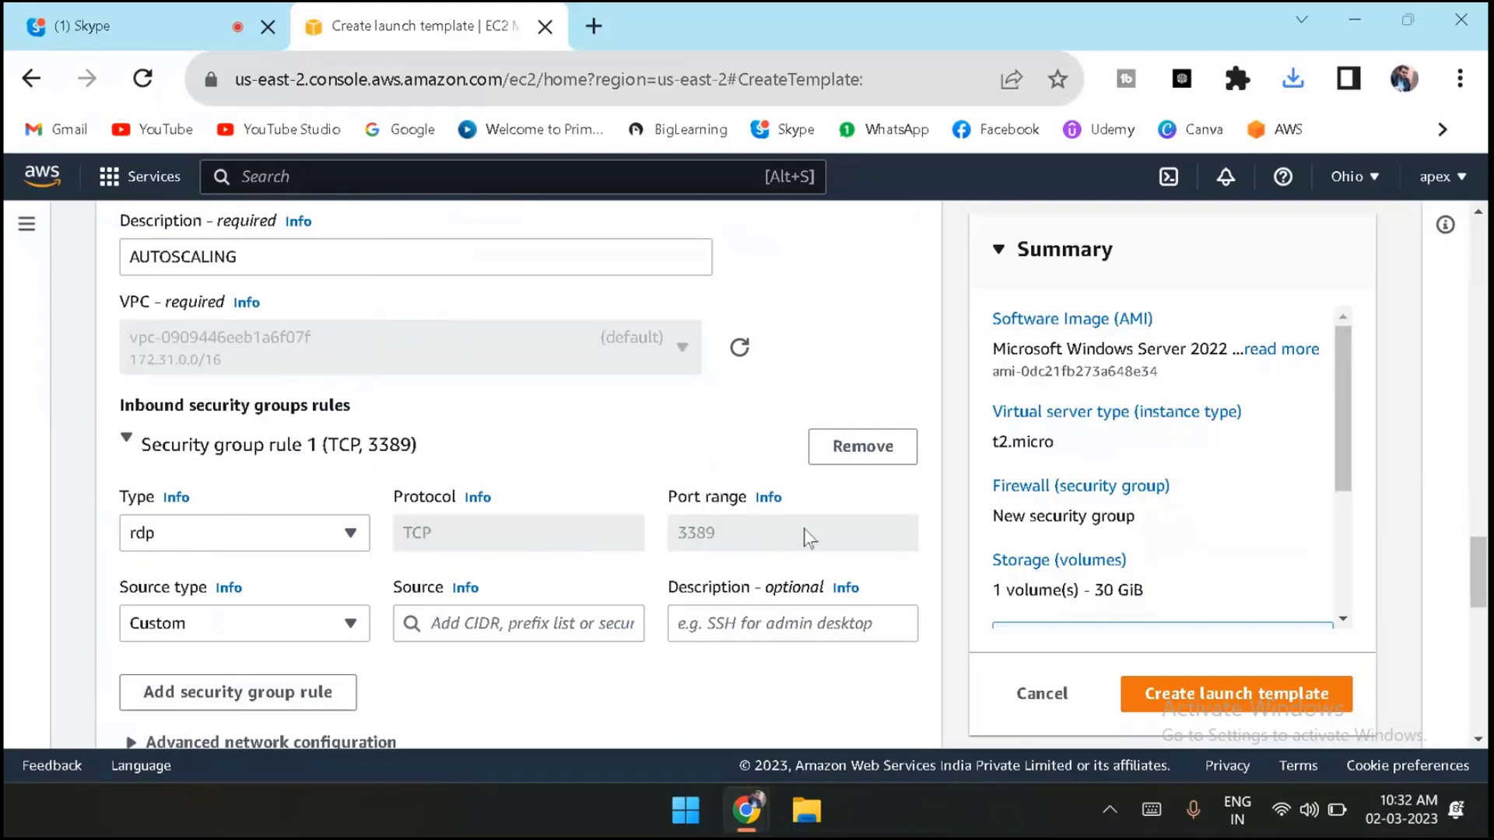
left_click(223, 623)
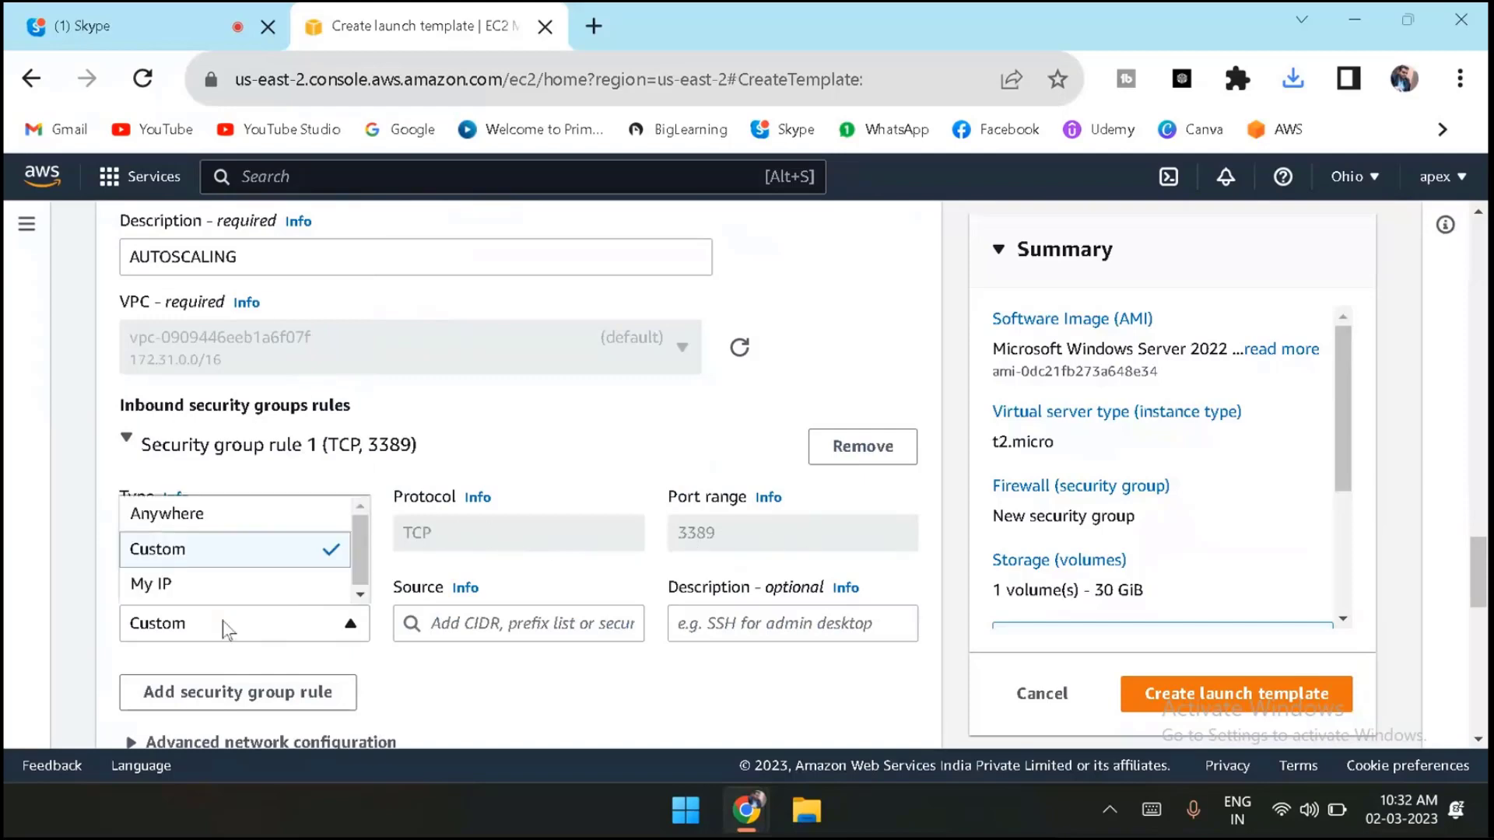
left_click(171, 524)
Review the template's security group, storage and resource tag settings, and create the launch template.
scroll(504, 568, "down", 5)
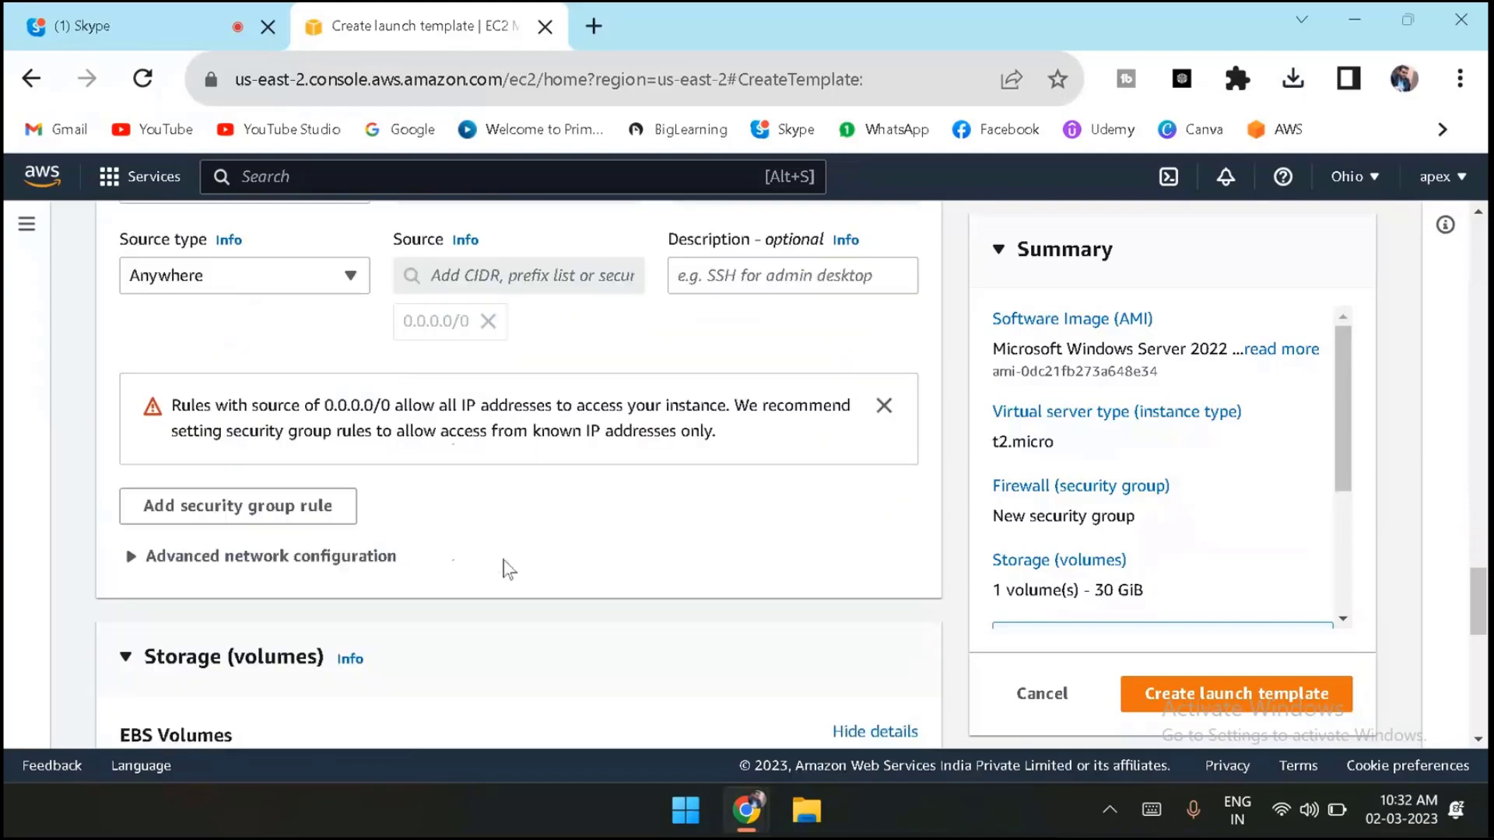
scroll(505, 571, "down", 3)
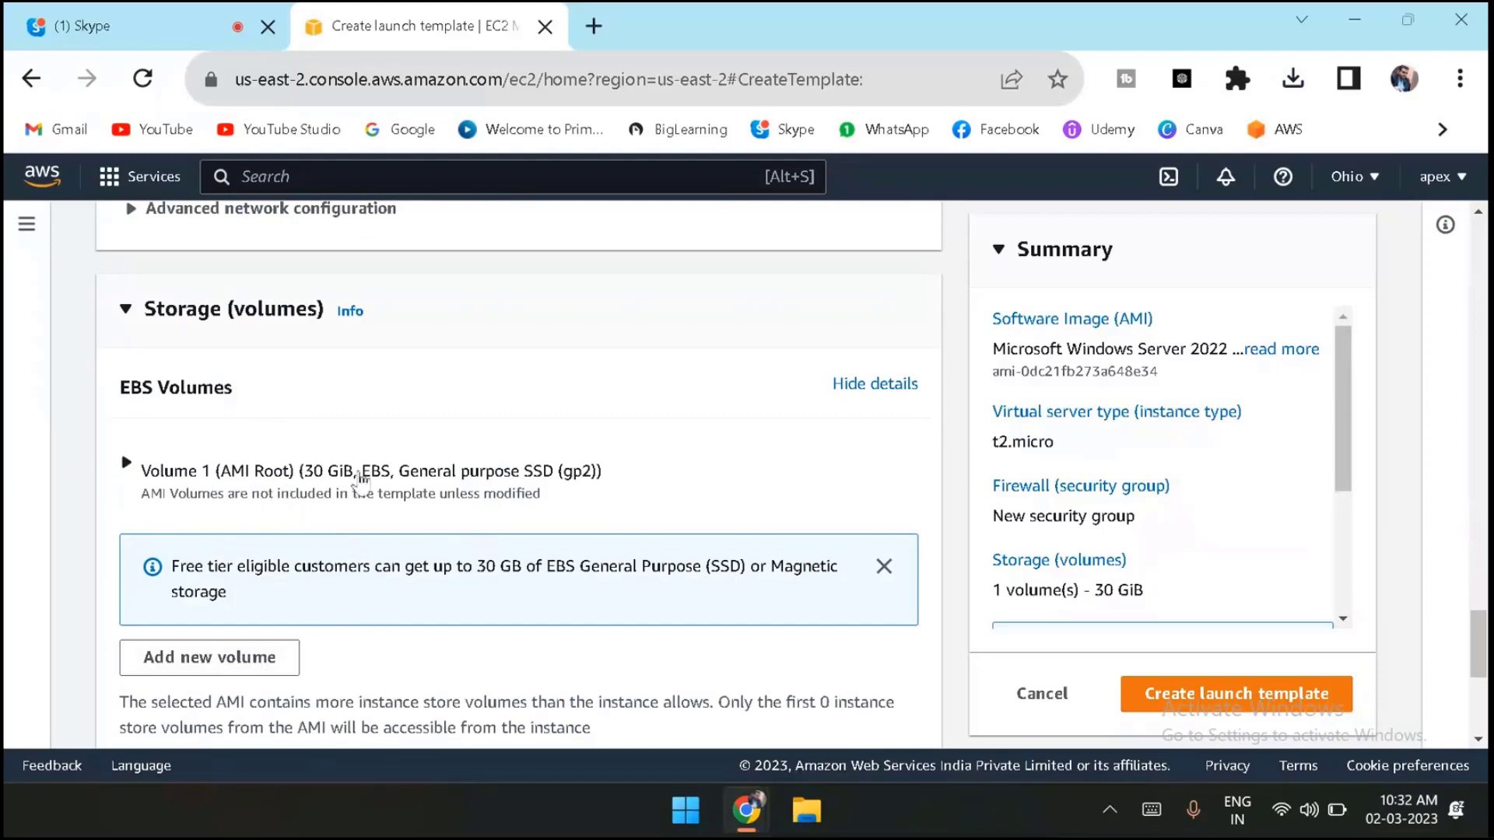
scroll(418, 574, "down", 3)
scroll(418, 573, "down", 2)
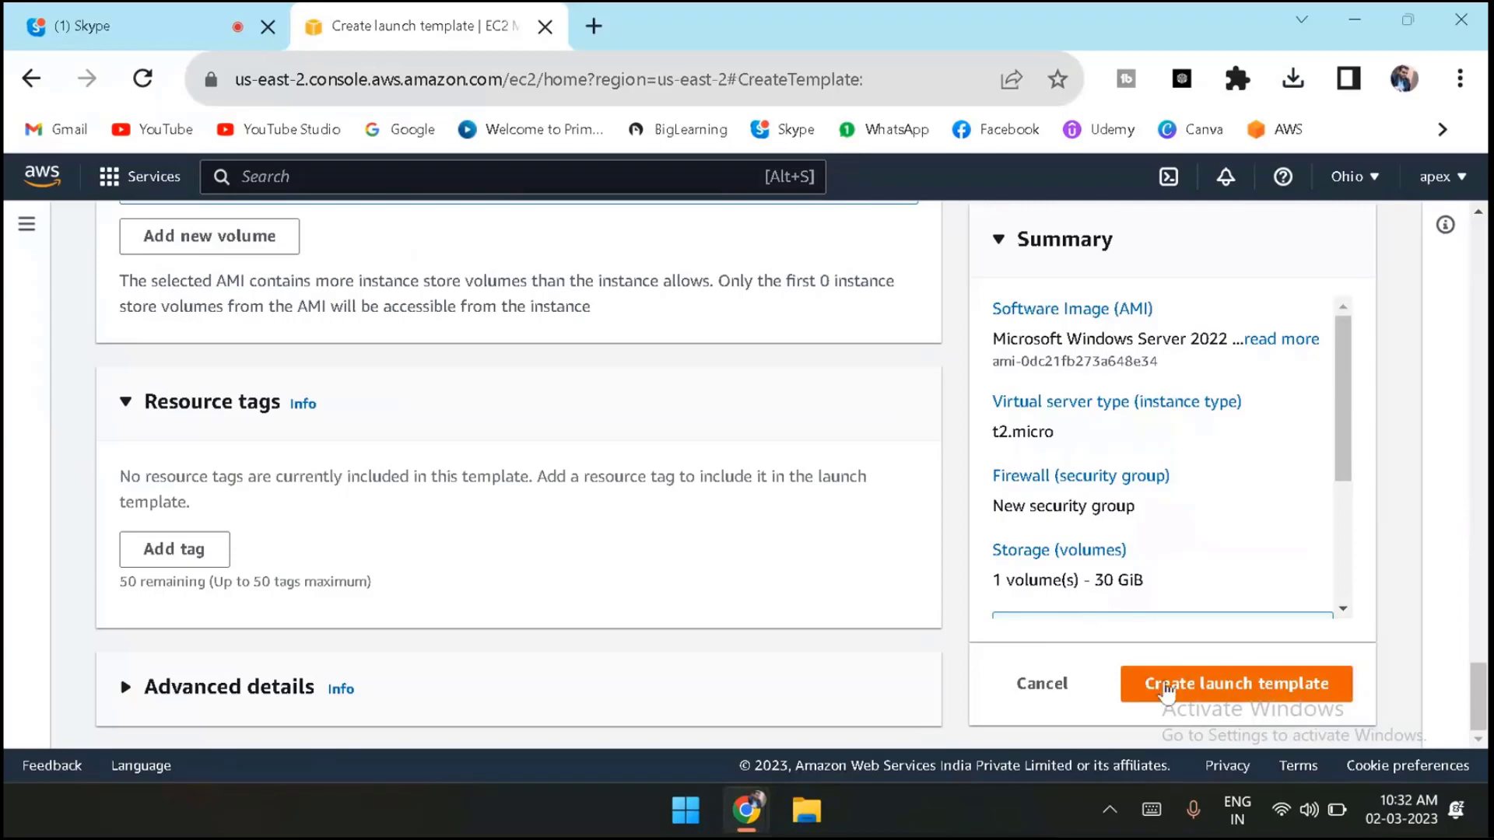
scroll(614, 449, "up", 15)
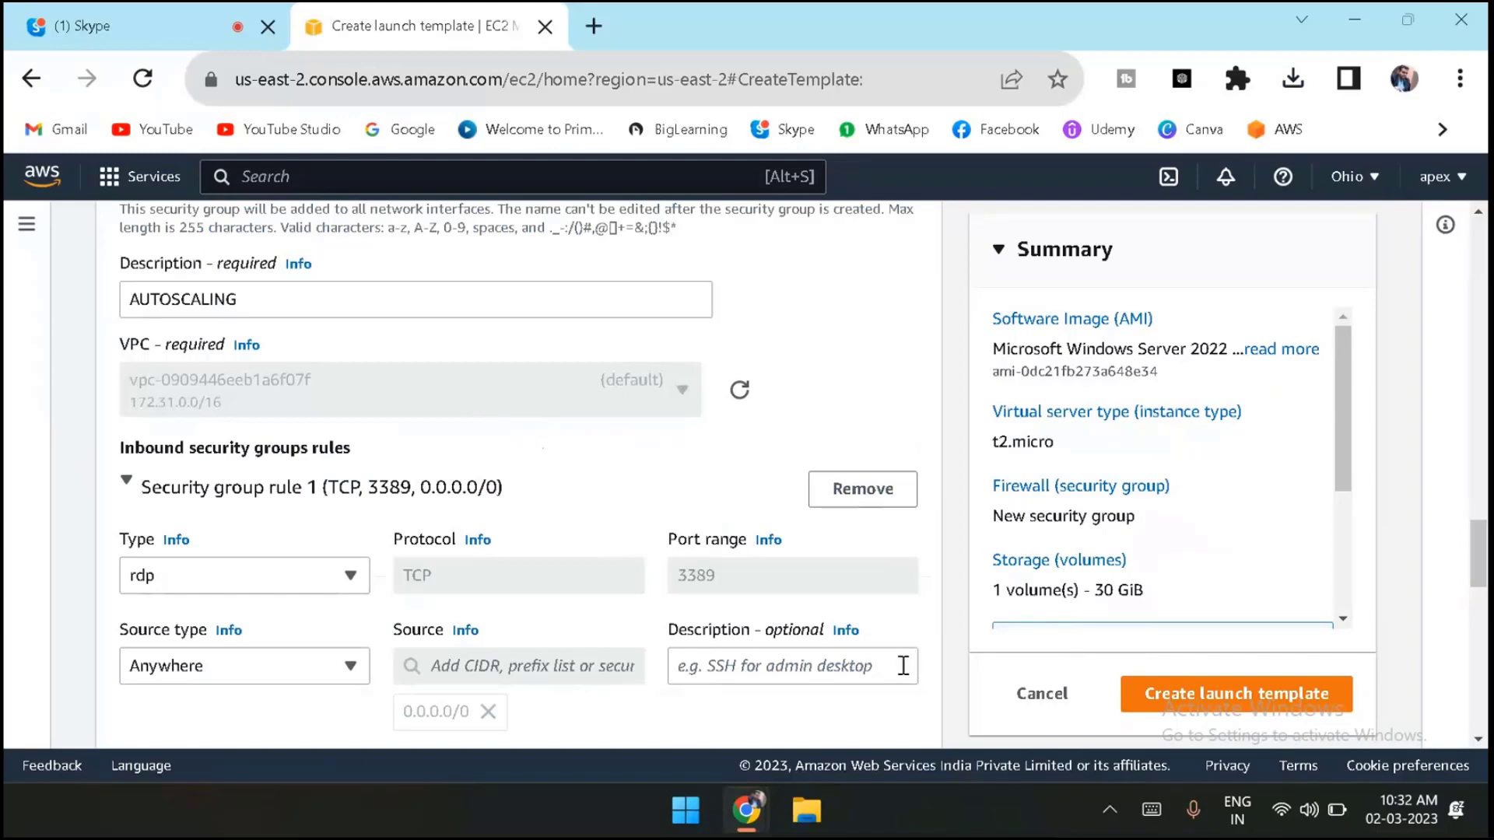
scroll(706, 595, "up", 4)
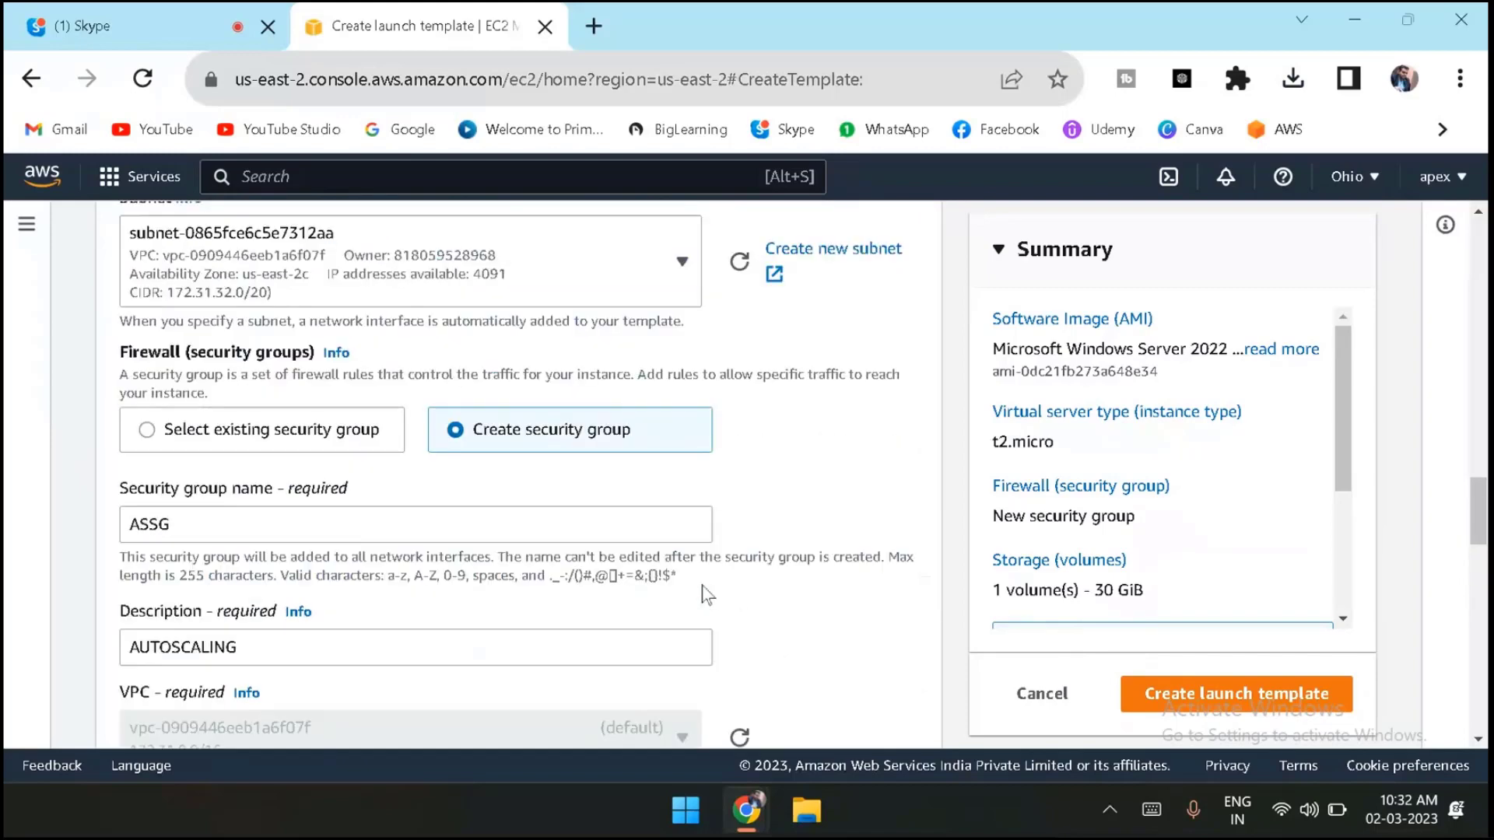
scroll(706, 595, "down", 14)
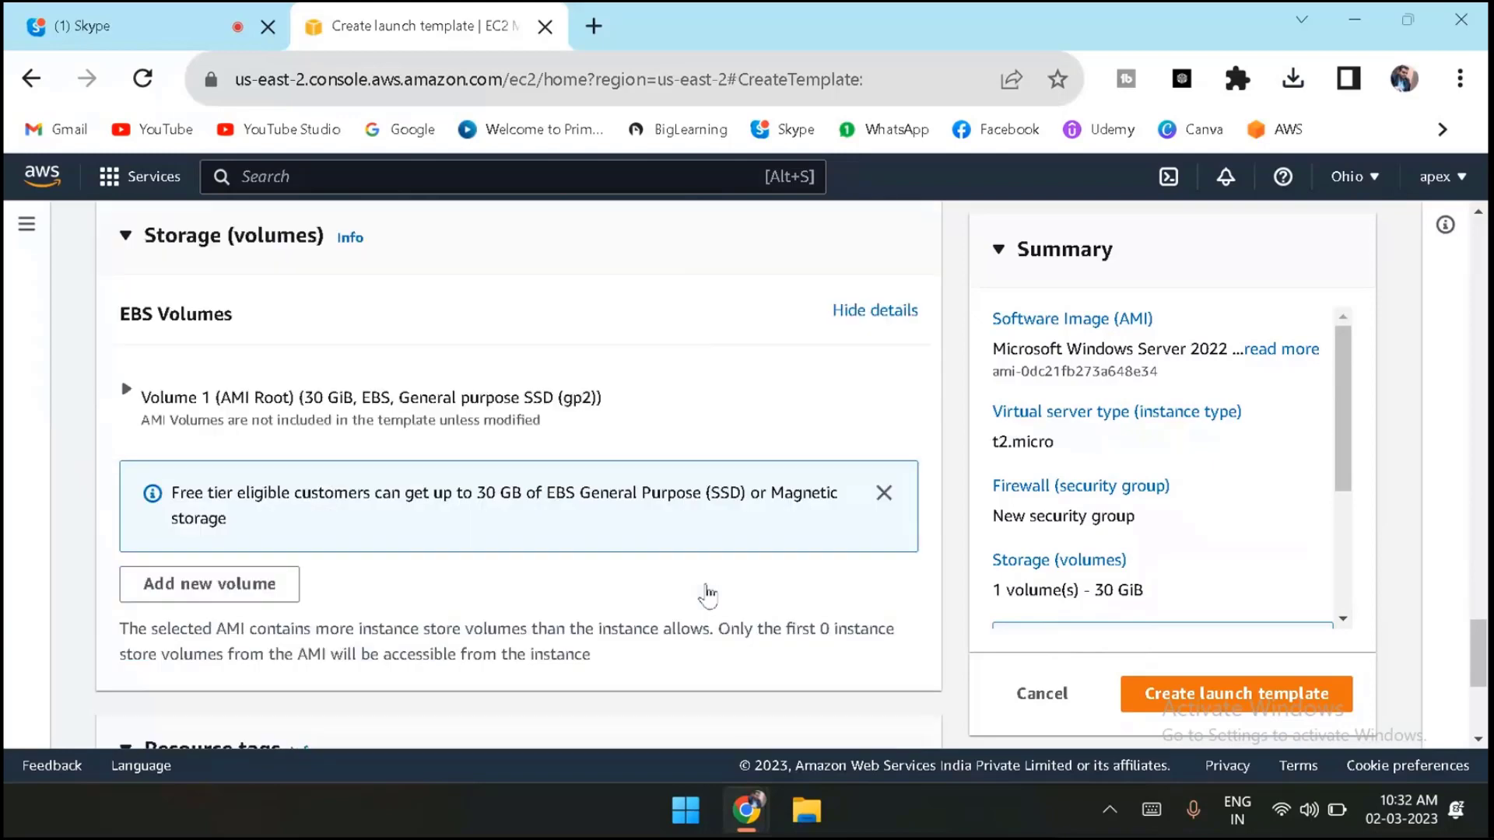
scroll(707, 595, "down", 4)
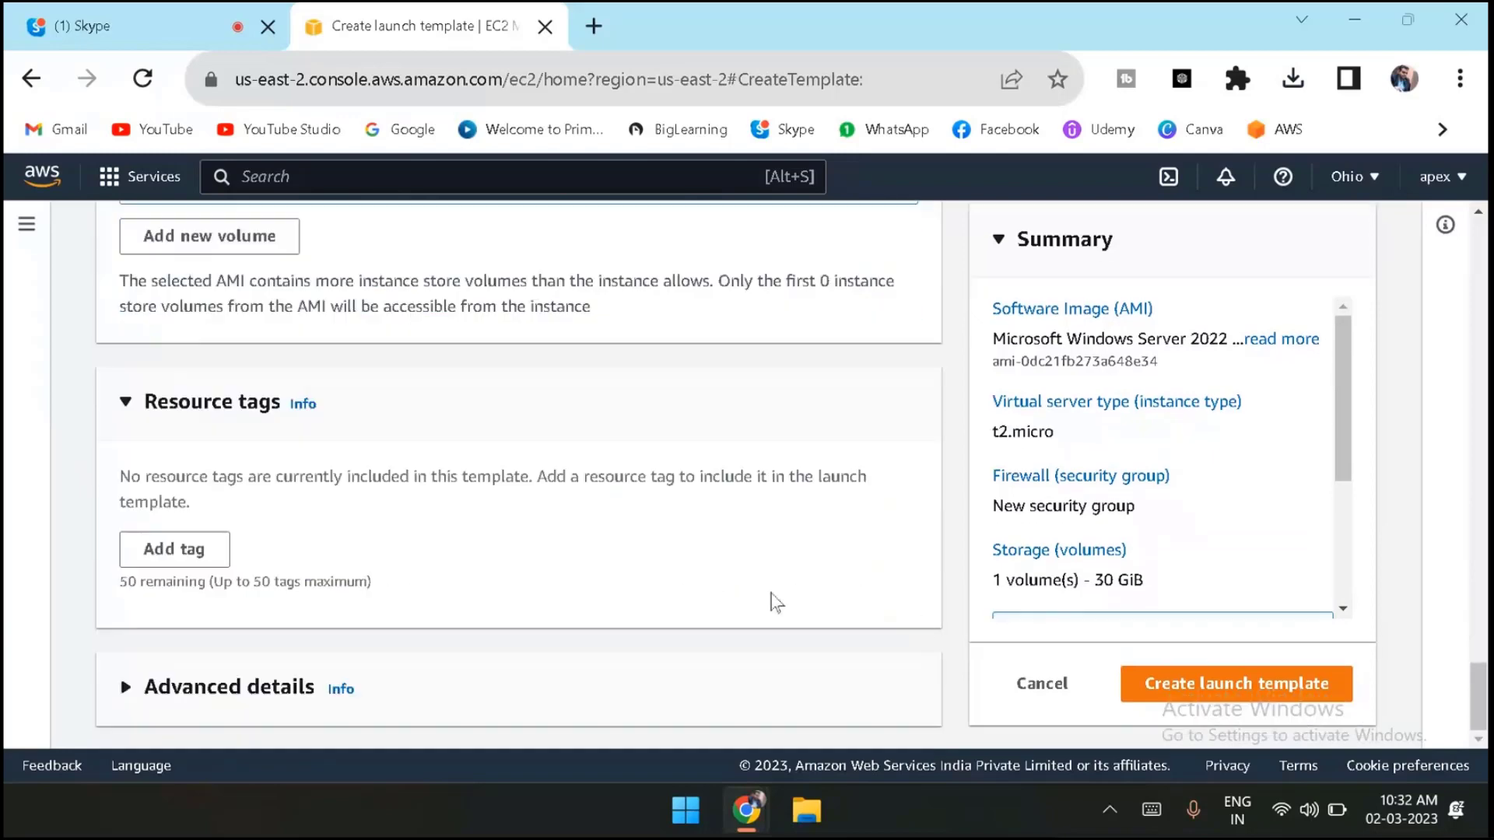
left_click(1162, 685)
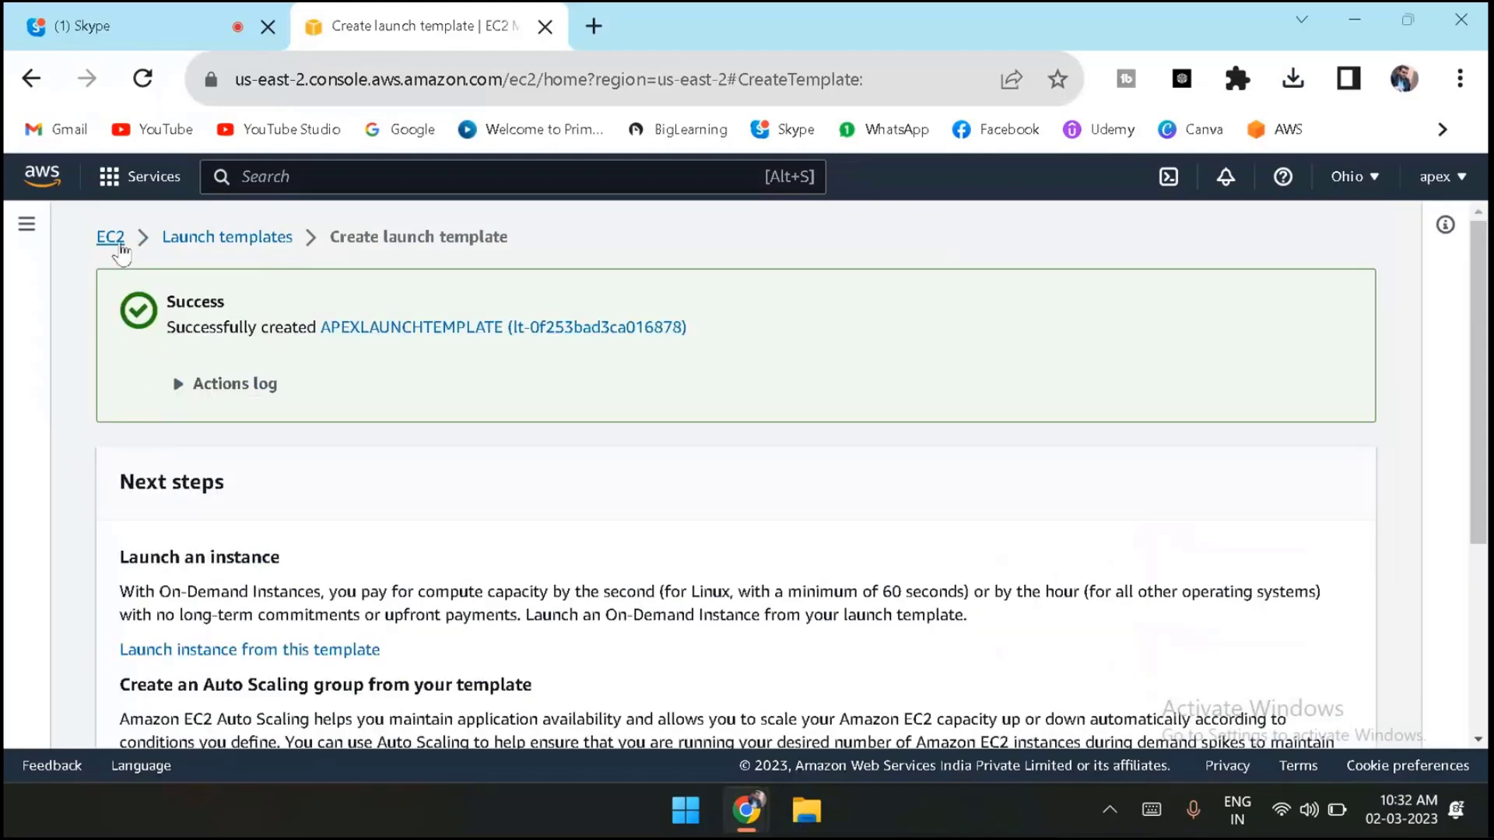
Go from the EC2 dashboard to Auto Scaling Groups and start creating an Auto Scaling group.
left_click(119, 244)
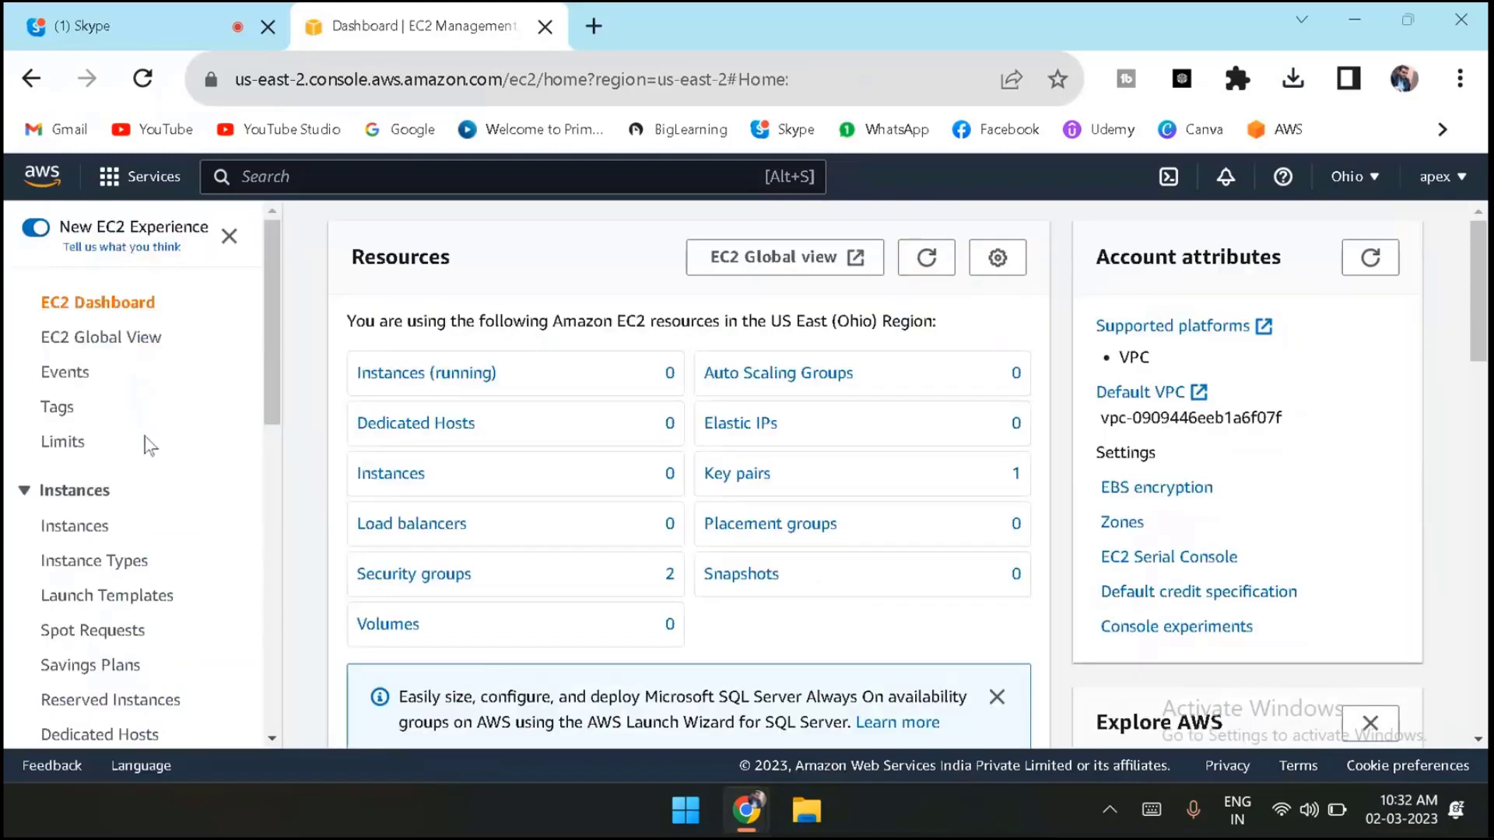
scroll(152, 447, "down", 5)
scroll(152, 447, "down", 4)
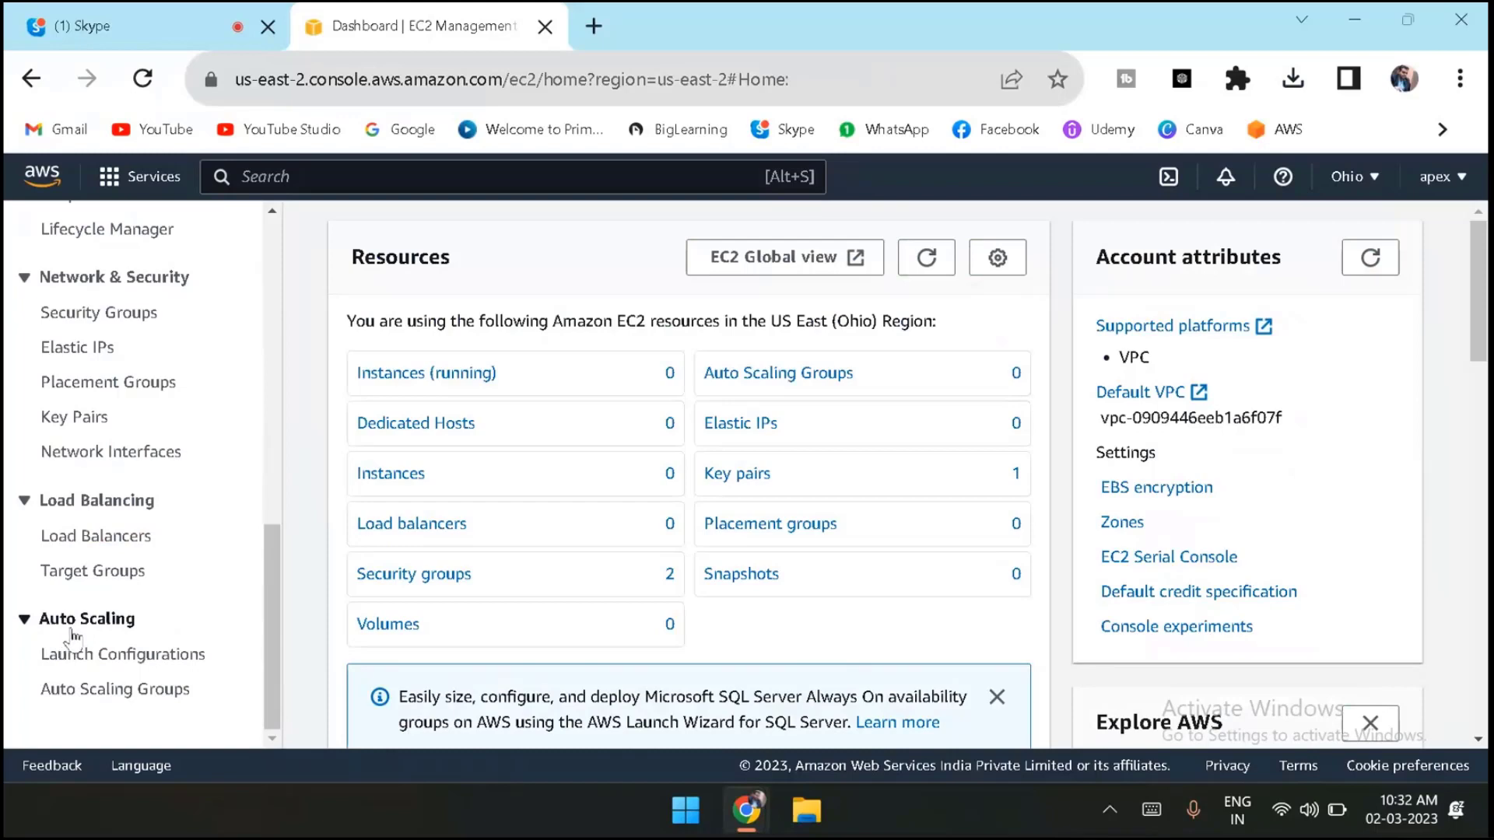
left_click(123, 695)
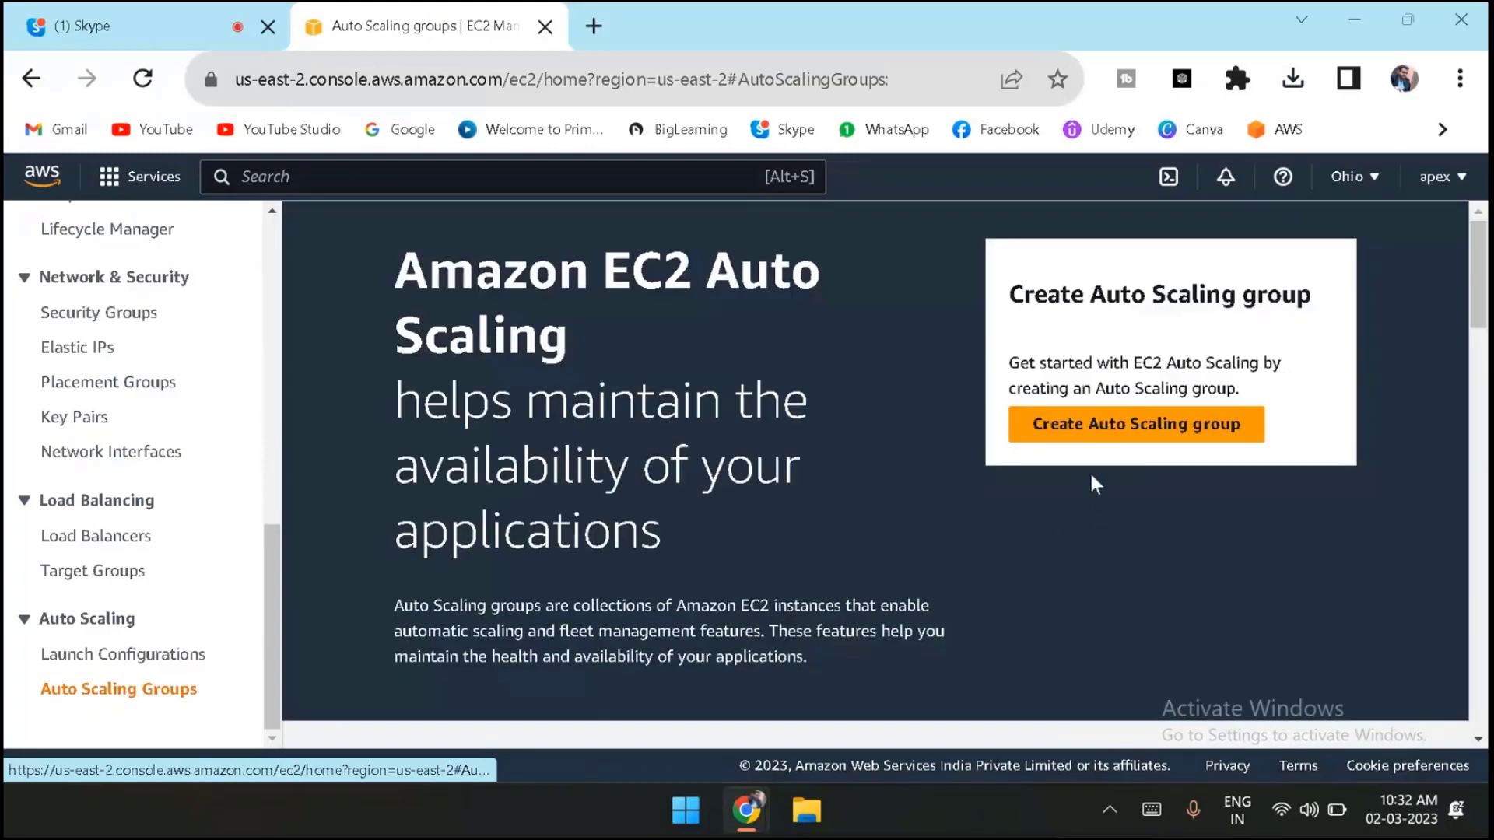
left_click(1092, 436)
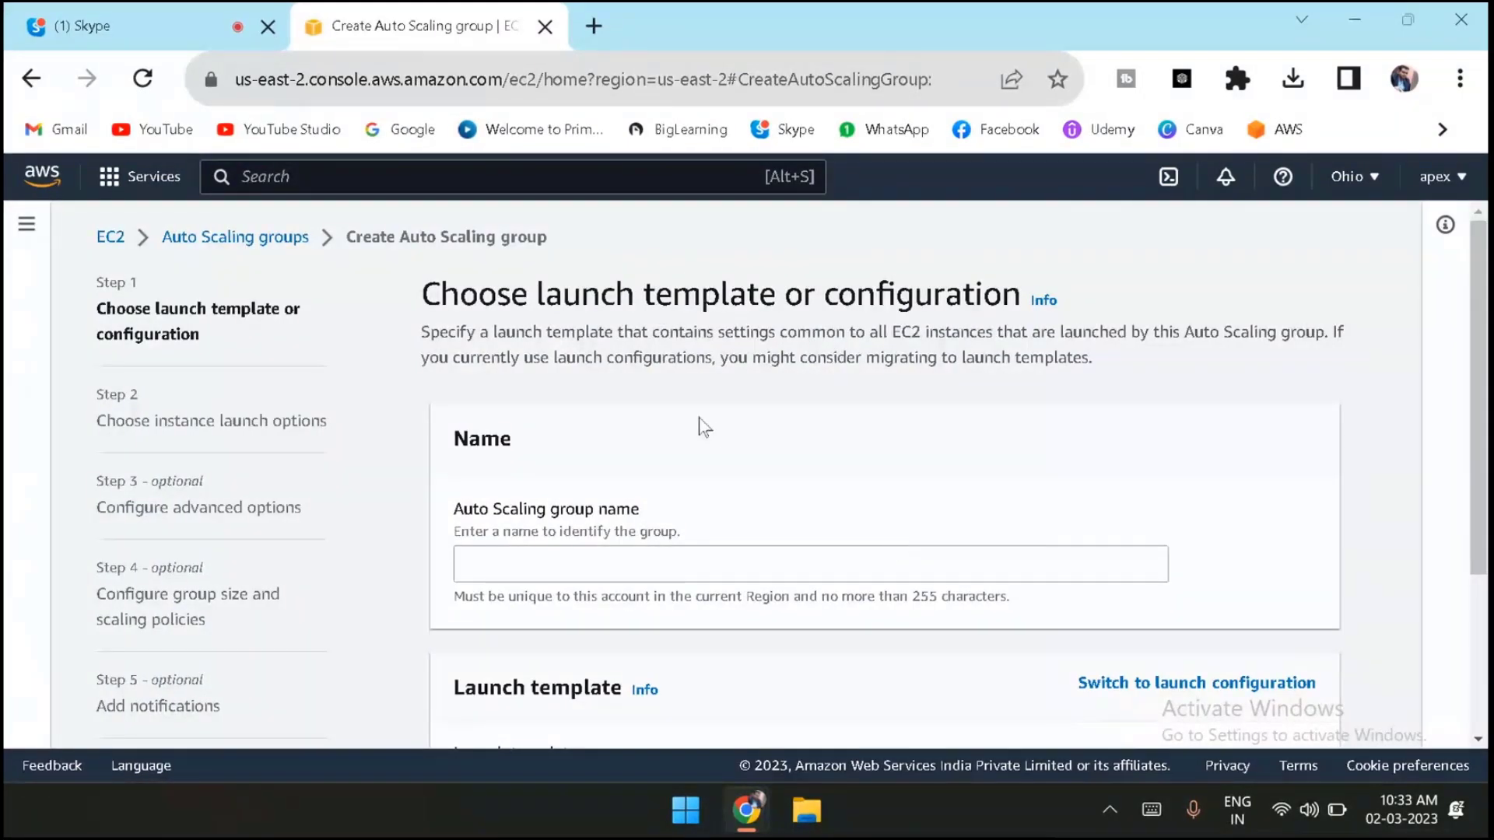
Name the Auto Scaling group ASG and choose APEXLAUNCHTEMPLATE as its launch template.
left_click(643, 556)
type("A")
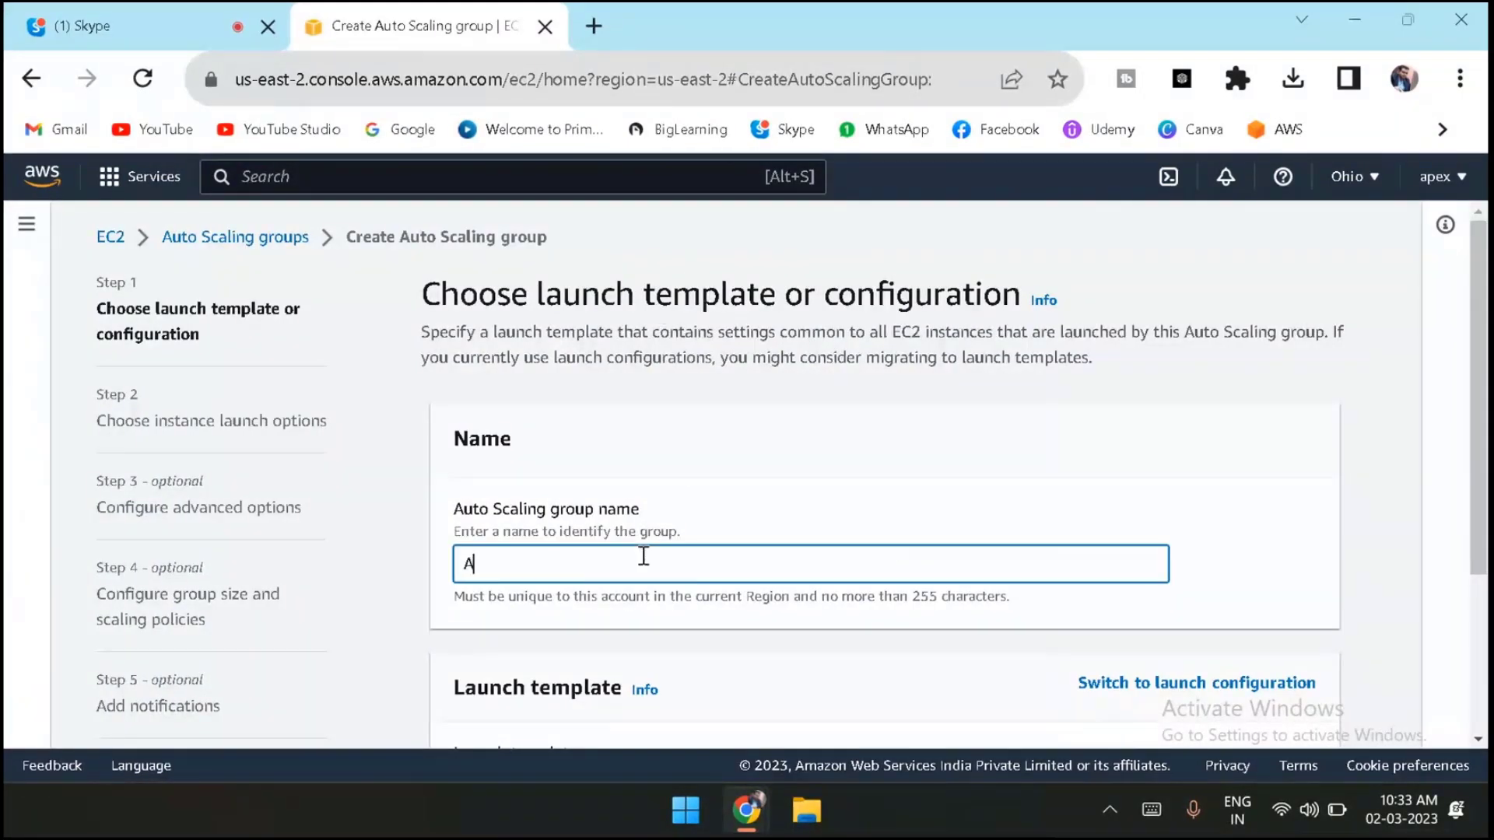
type("SG")
scroll(644, 556, "down", 3)
left_click(662, 599)
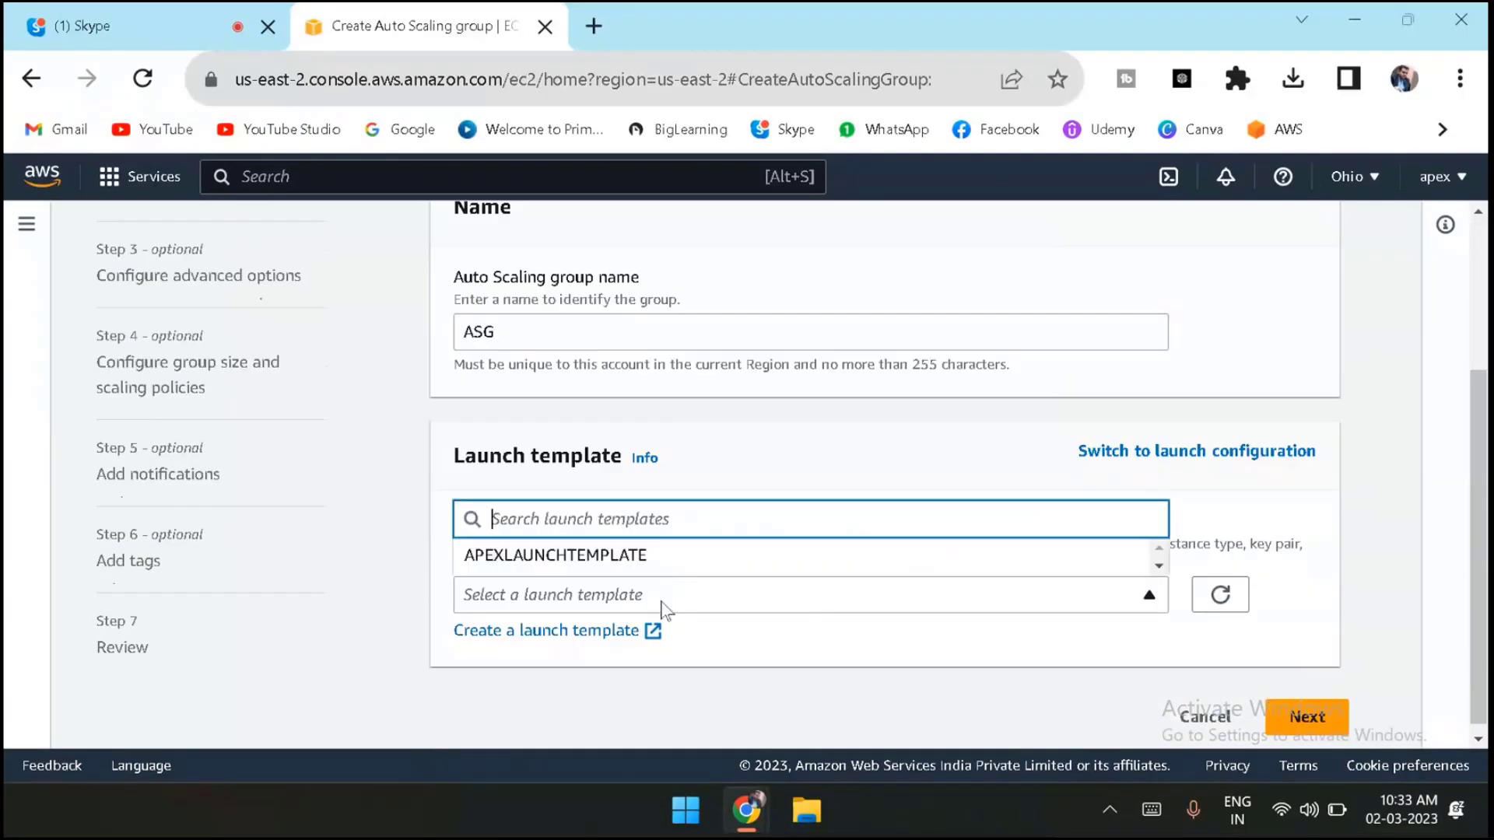
left_click(614, 555)
scroll(860, 648, "down", 2)
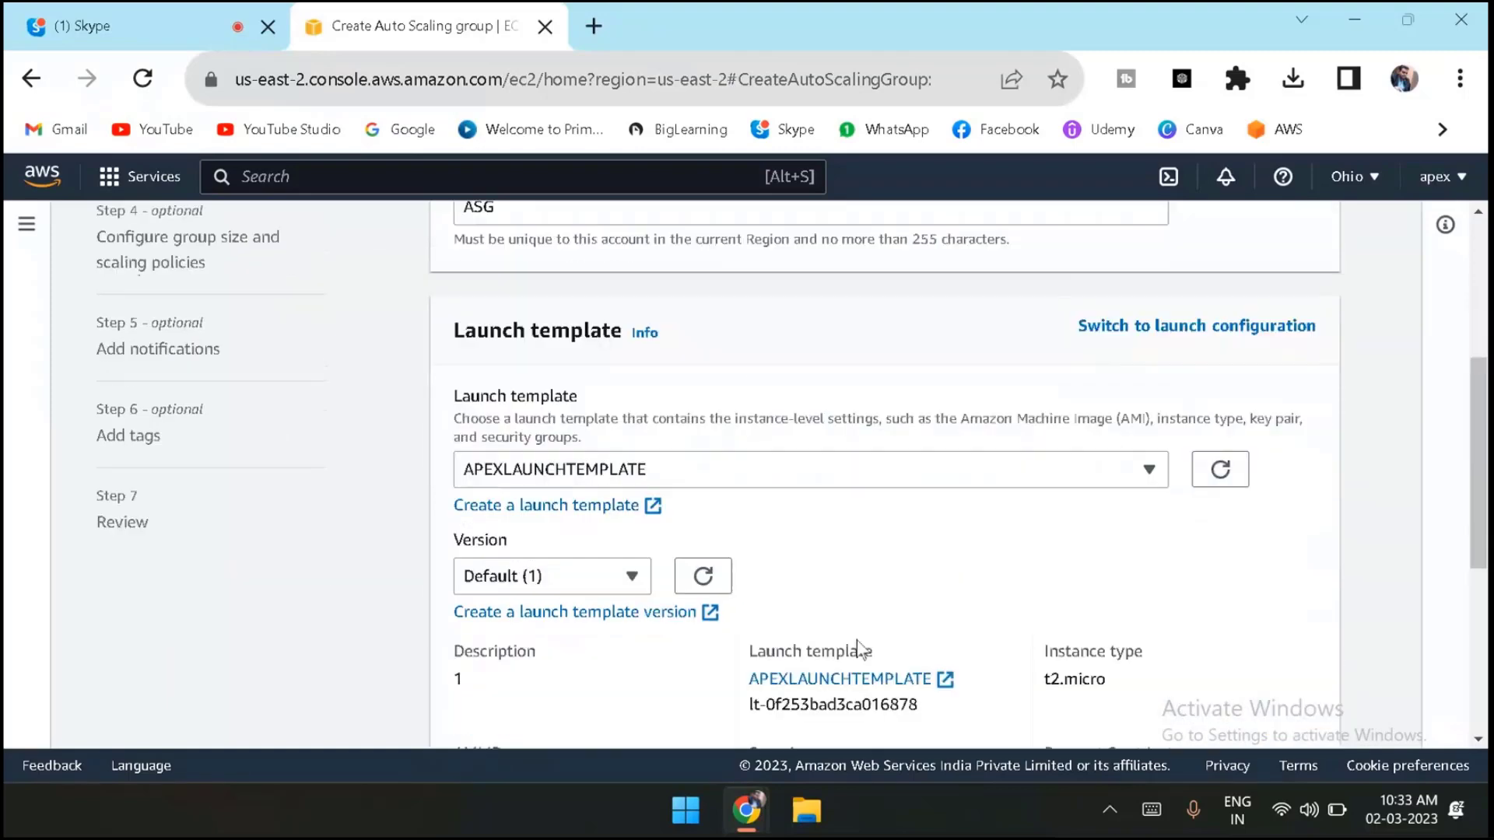
Set the launch template version to 1, review the template details and proceed to the instance launch options.
scroll(860, 648, "down", 1)
left_click(618, 473)
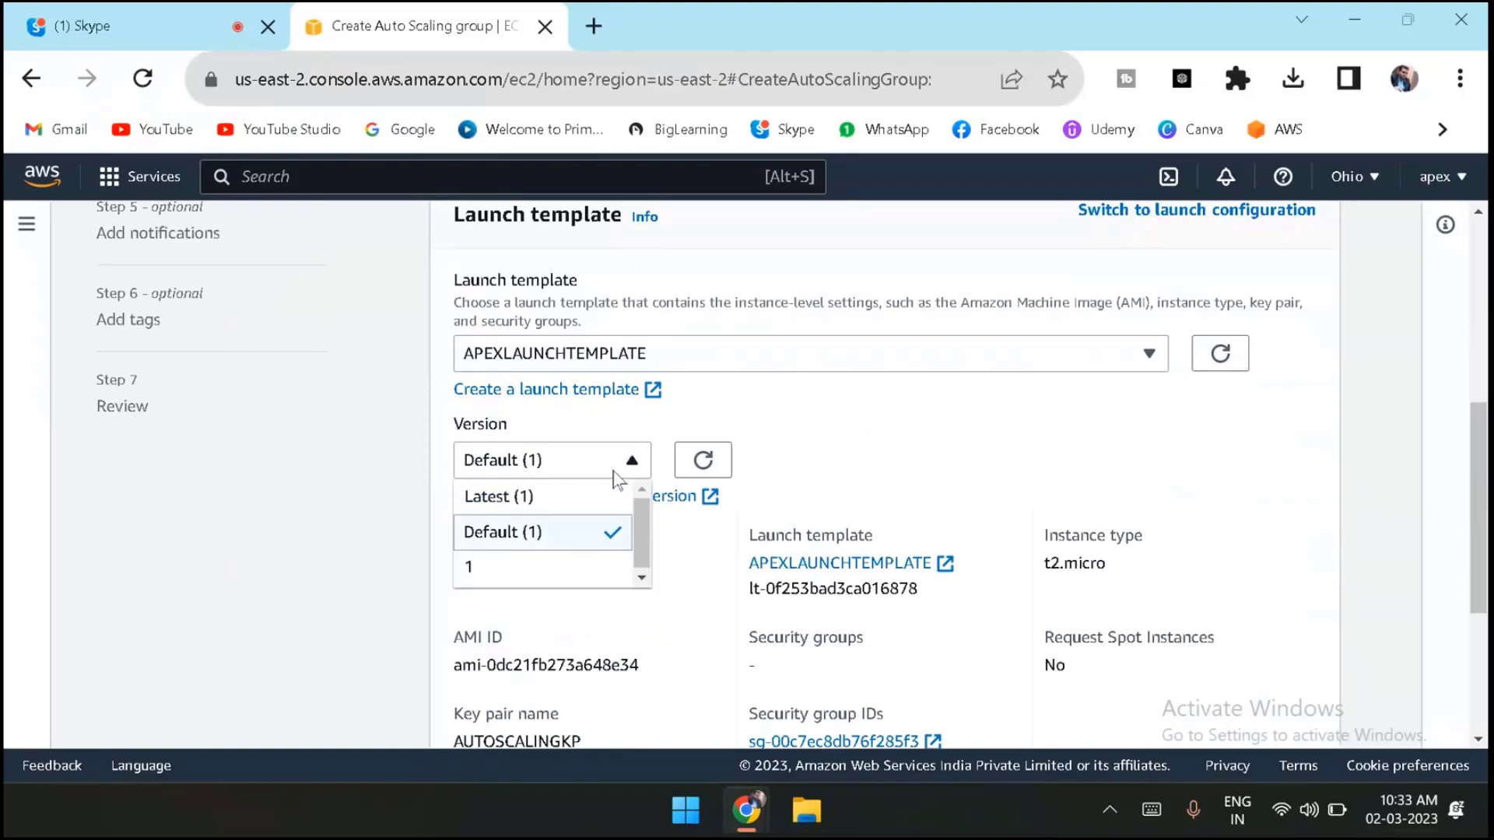
left_click(576, 572)
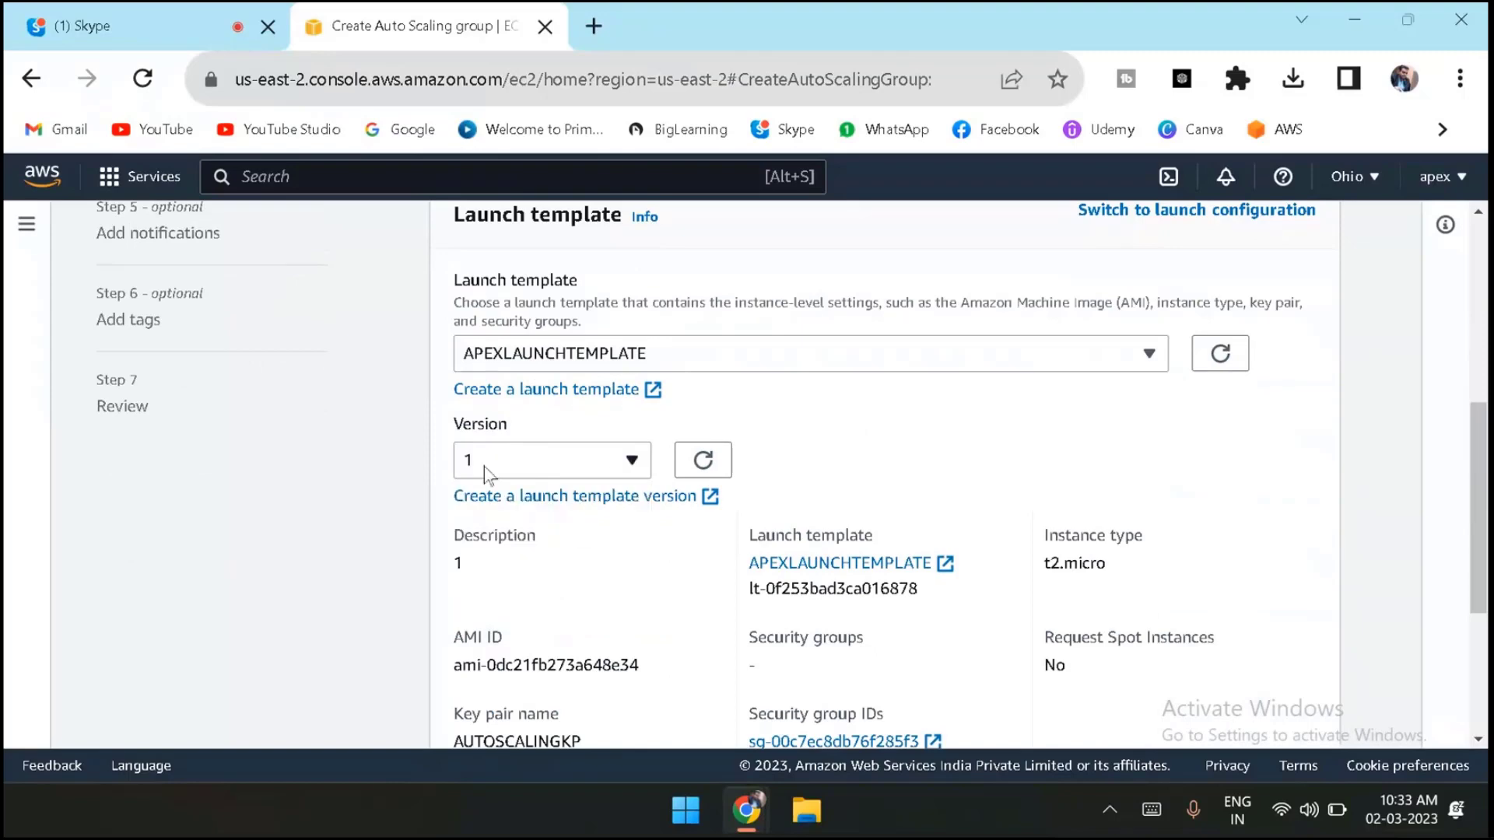
scroll(872, 482, "down", 1)
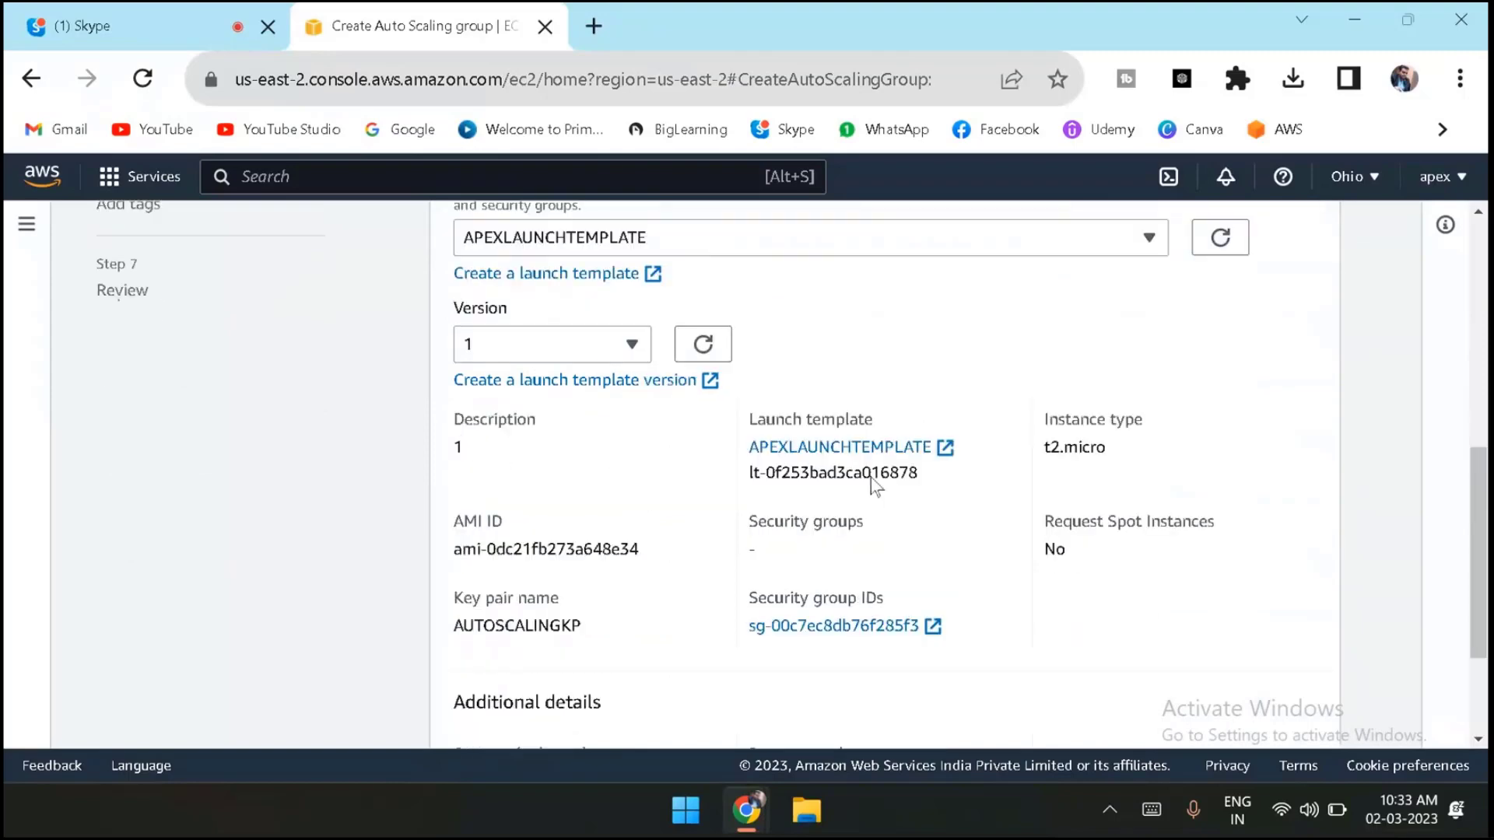
scroll(873, 483, "down", 2)
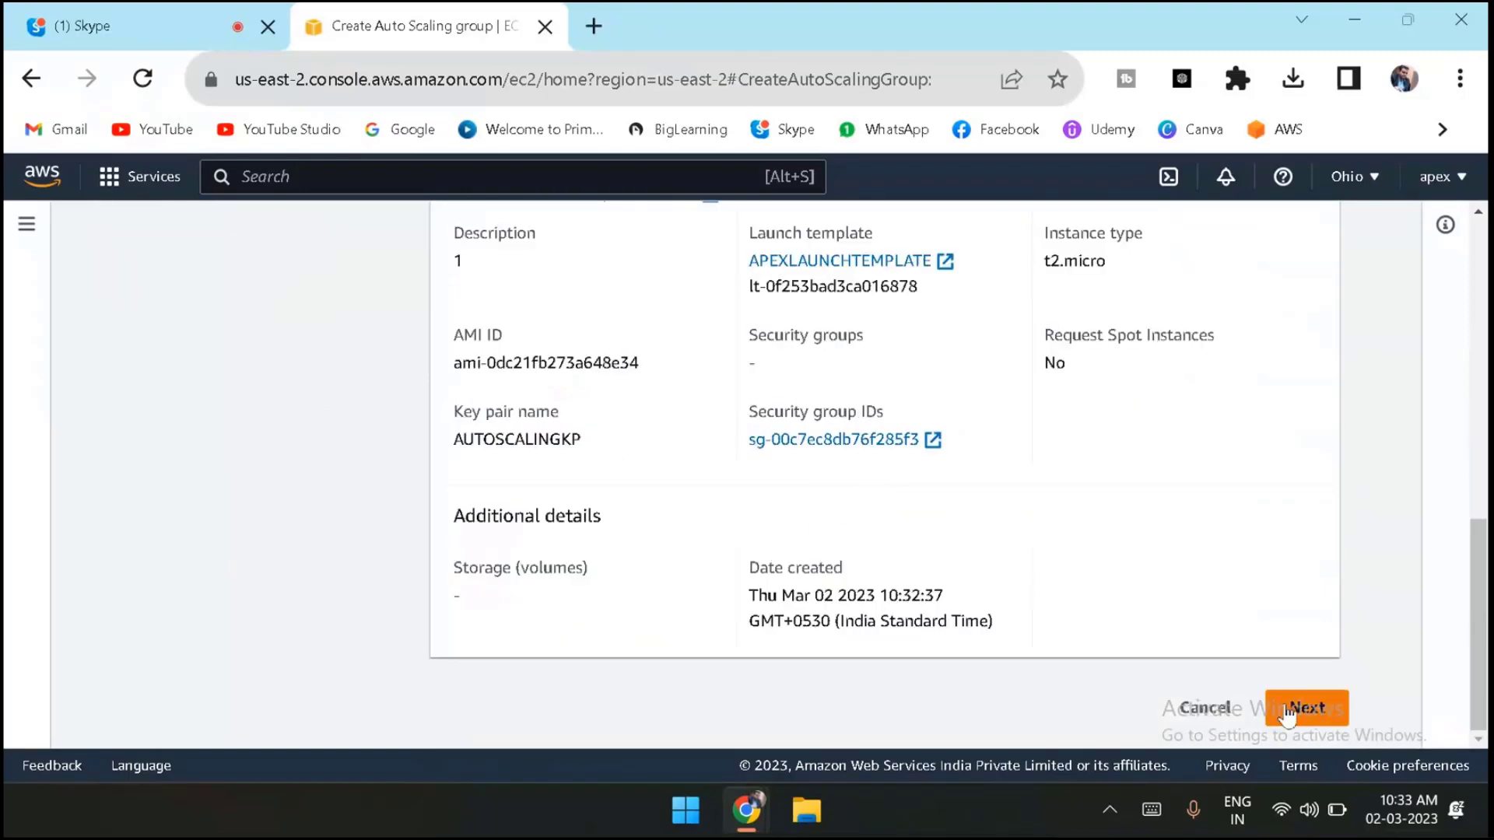
scroll(922, 541, "up", 1)
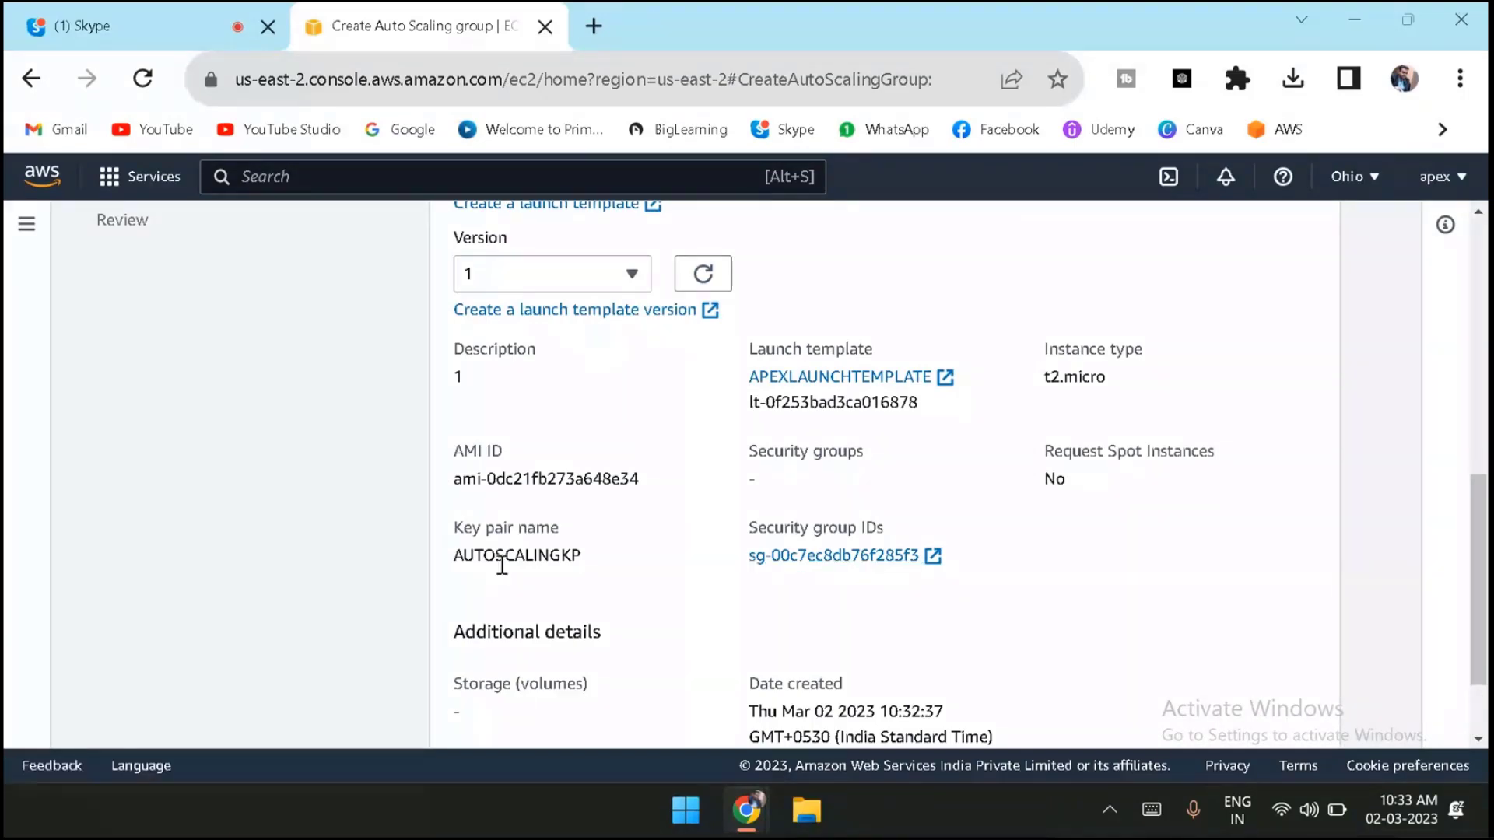
scroll(1245, 545, "down", 1)
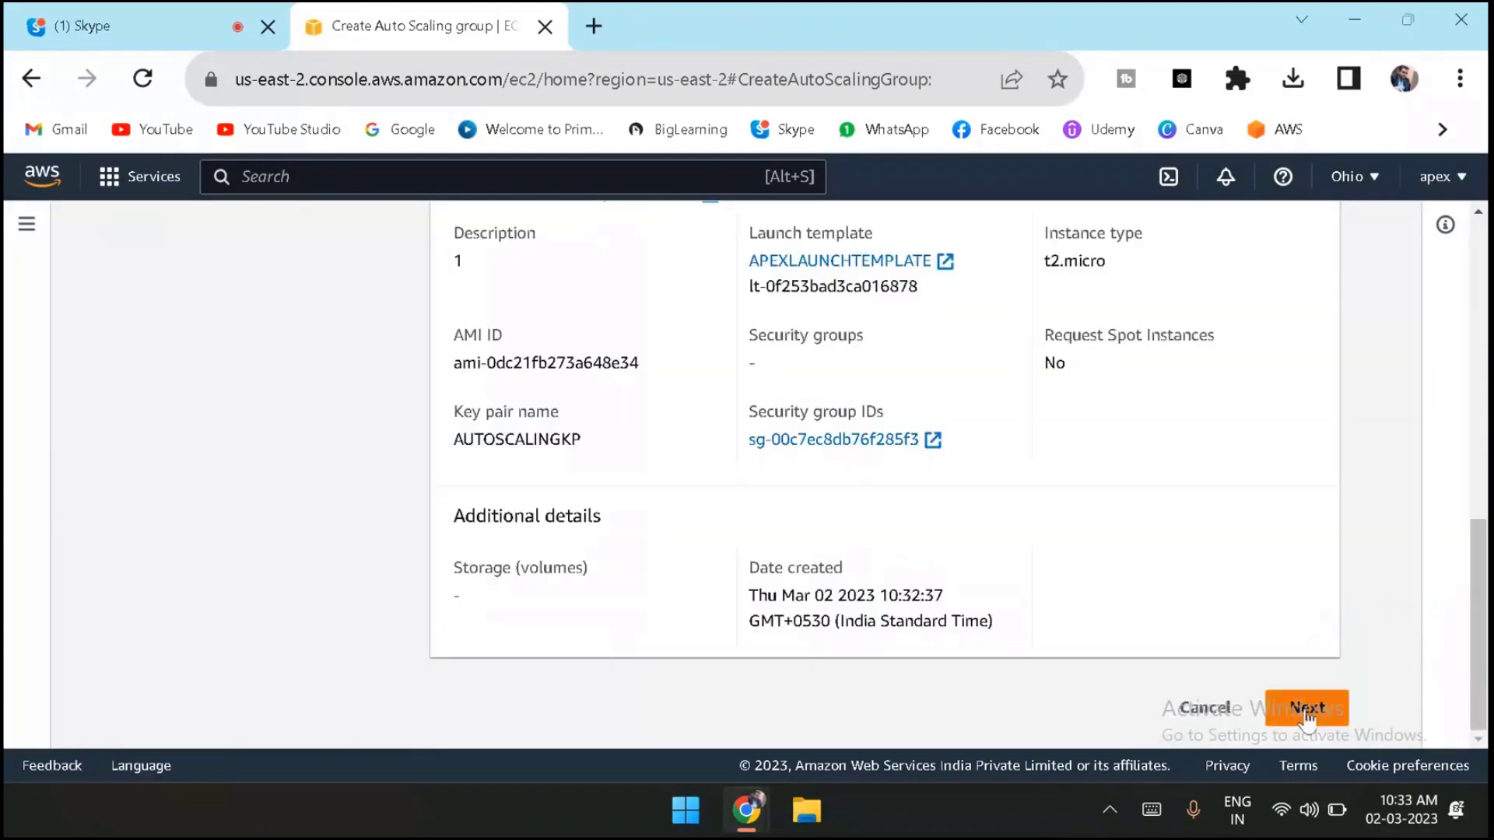
left_click(1307, 710)
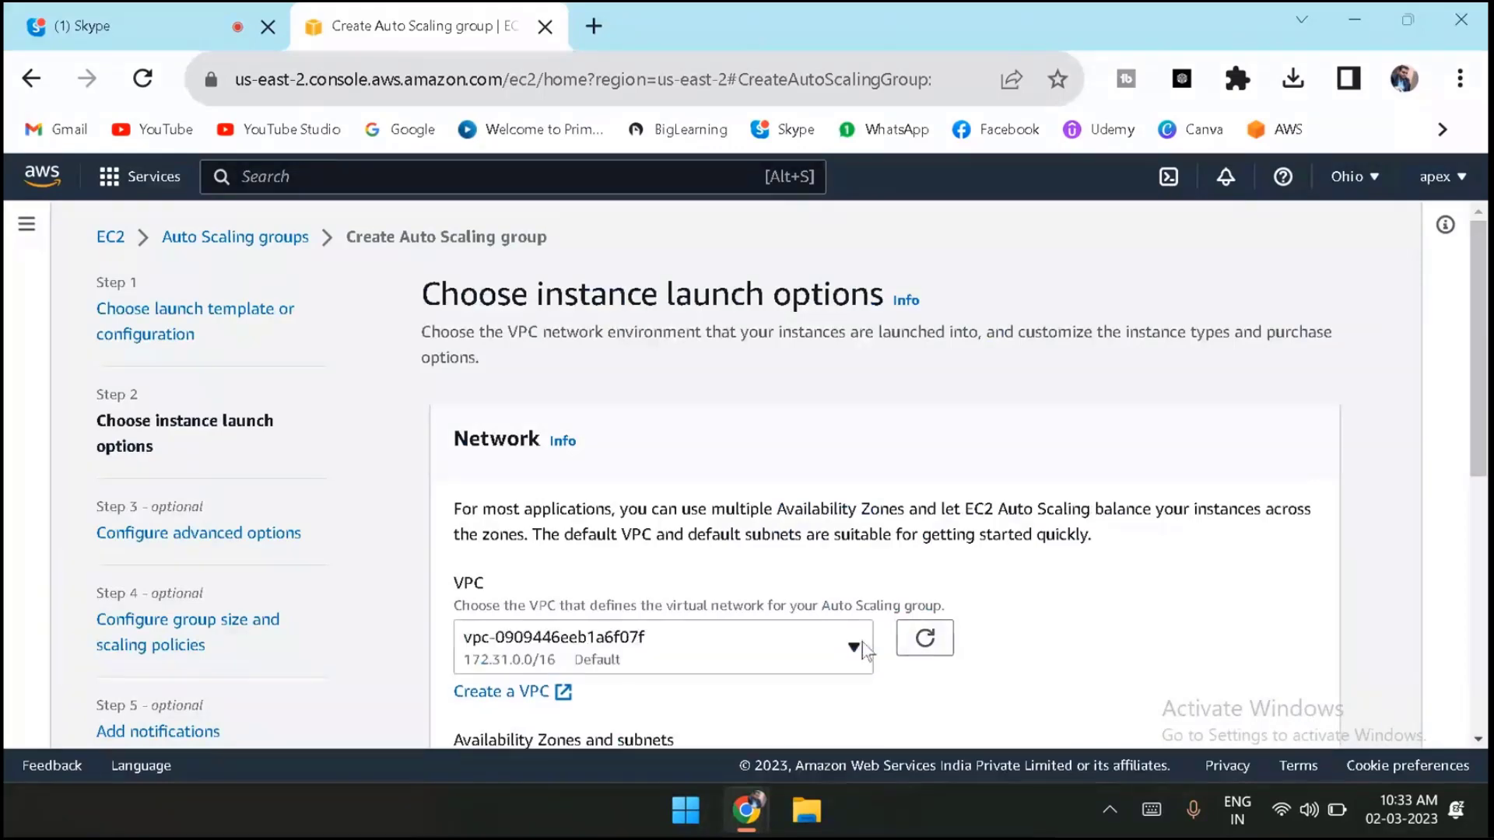
scroll(866, 650, "down", 1)
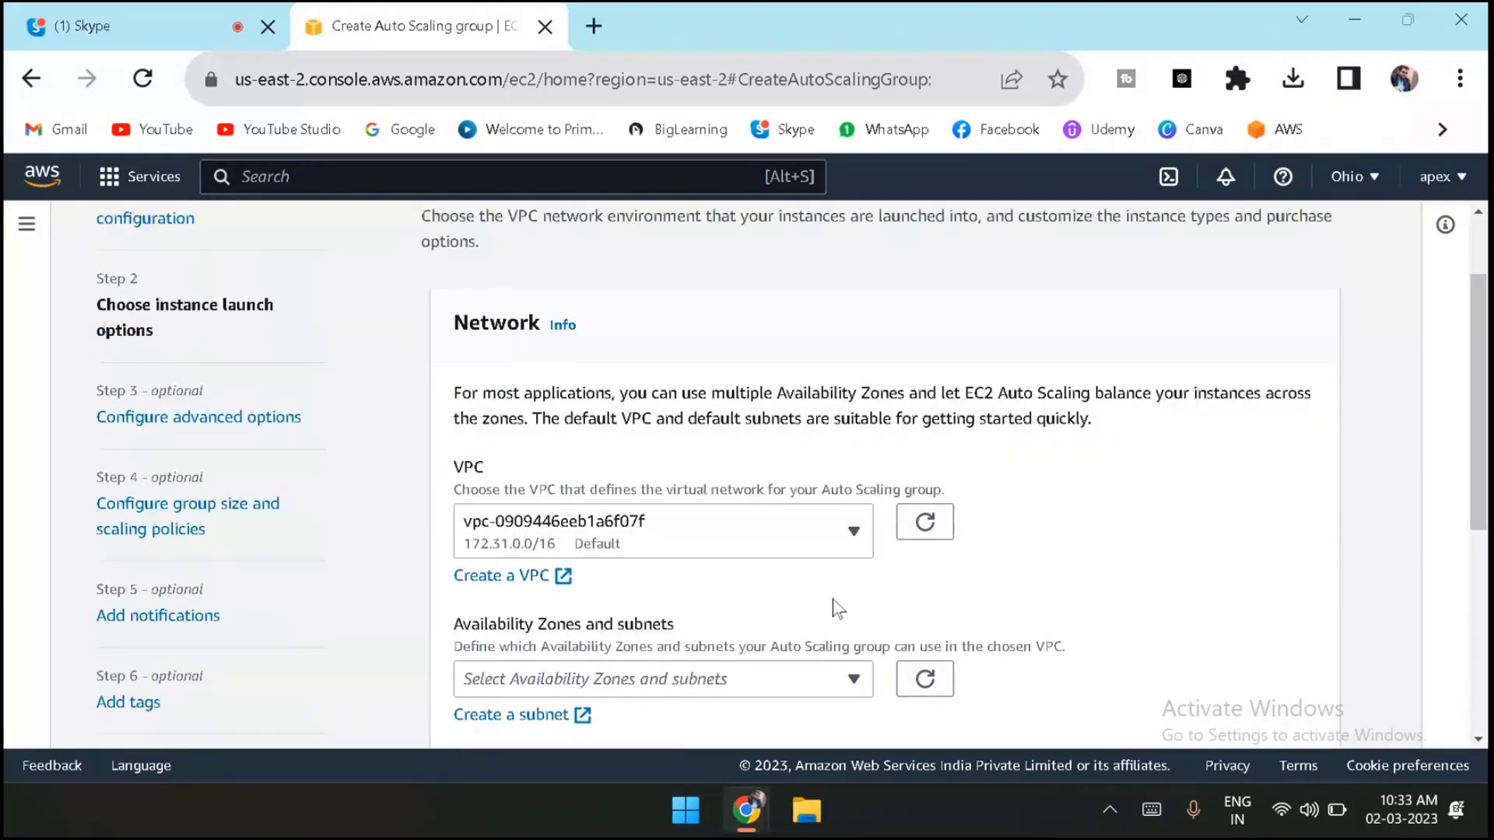
Keep the default VPC, select the us-east-2a, us-east-2b and us-east-2c subnets, and proceed to the advanced options.
left_click(853, 550)
left_click(759, 575)
scroll(1044, 610, "down", 3)
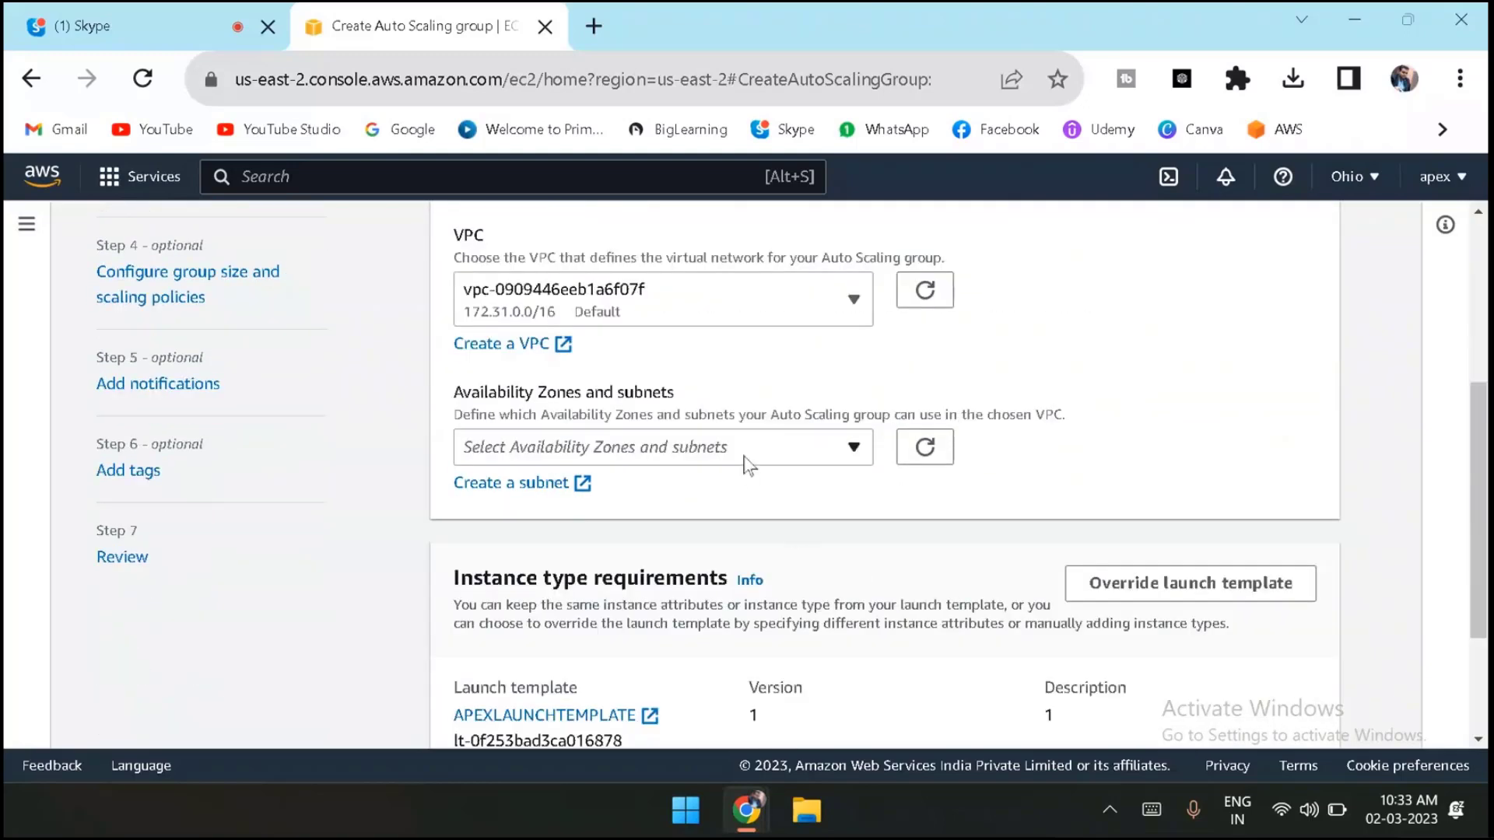
left_click(746, 456)
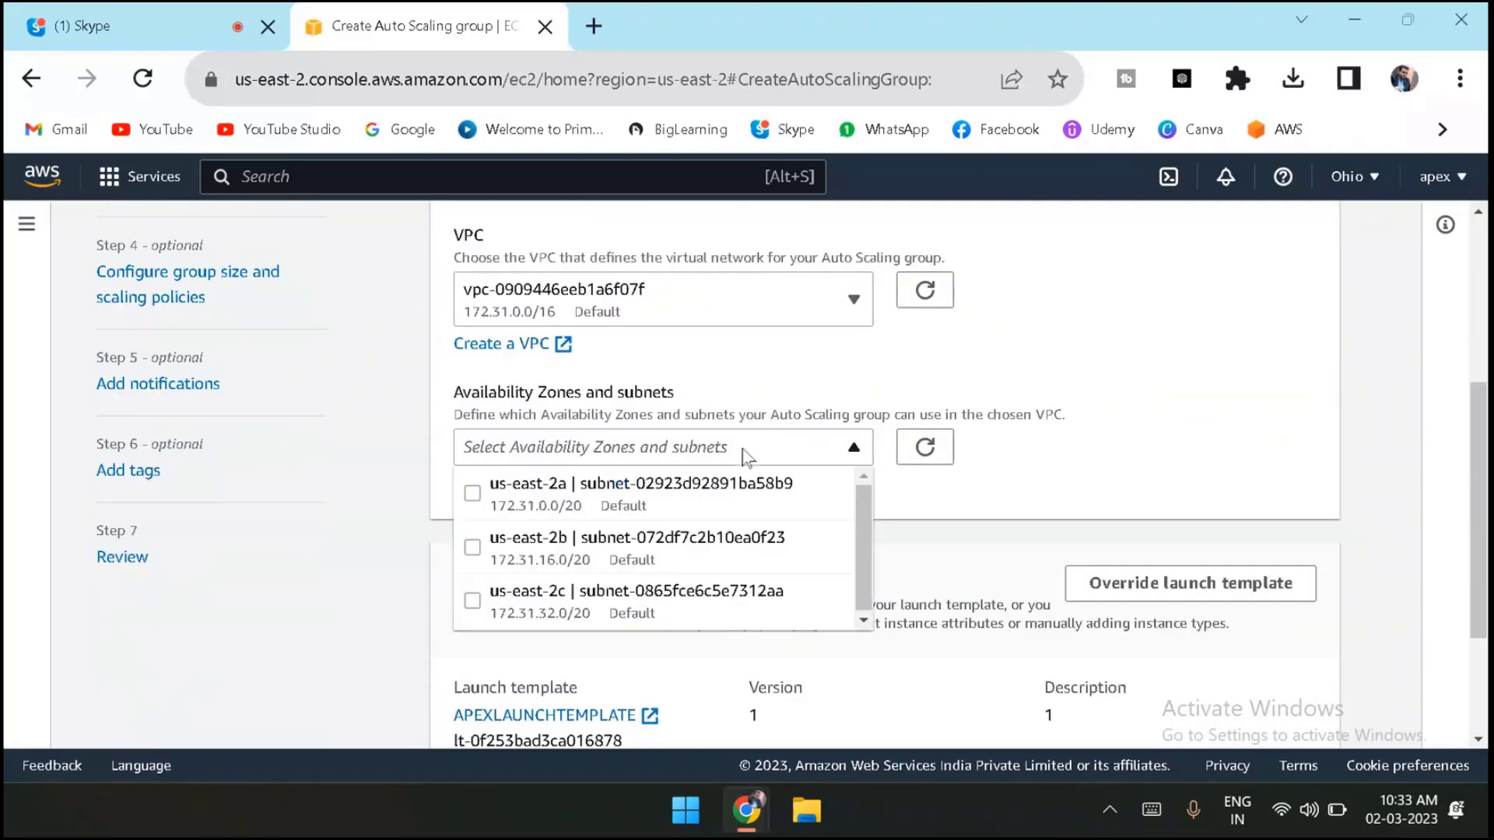
left_click(475, 498)
left_click(473, 547)
left_click(473, 600)
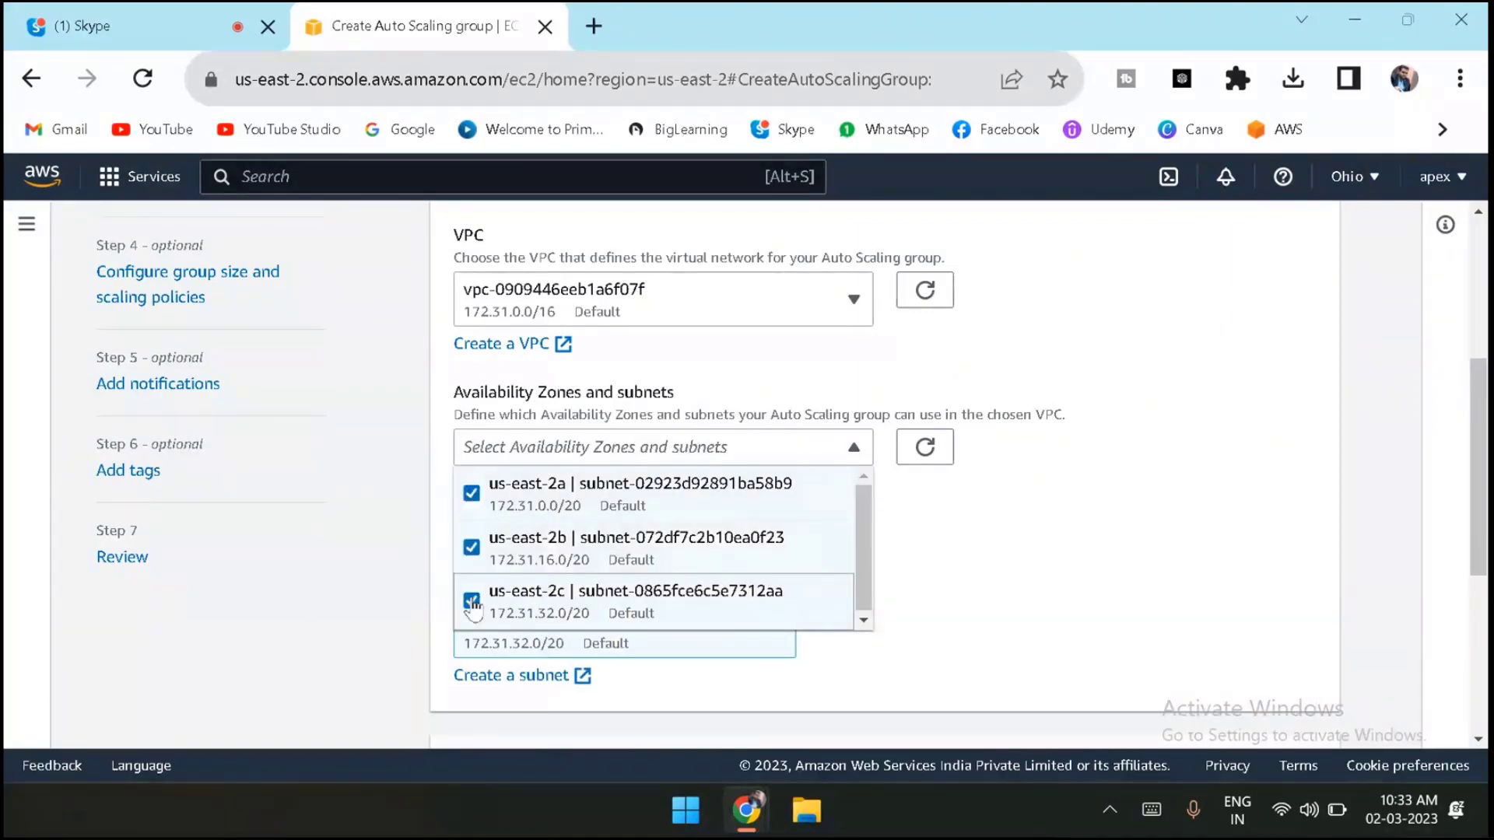
left_click(973, 537)
scroll(976, 538, "down", 1)
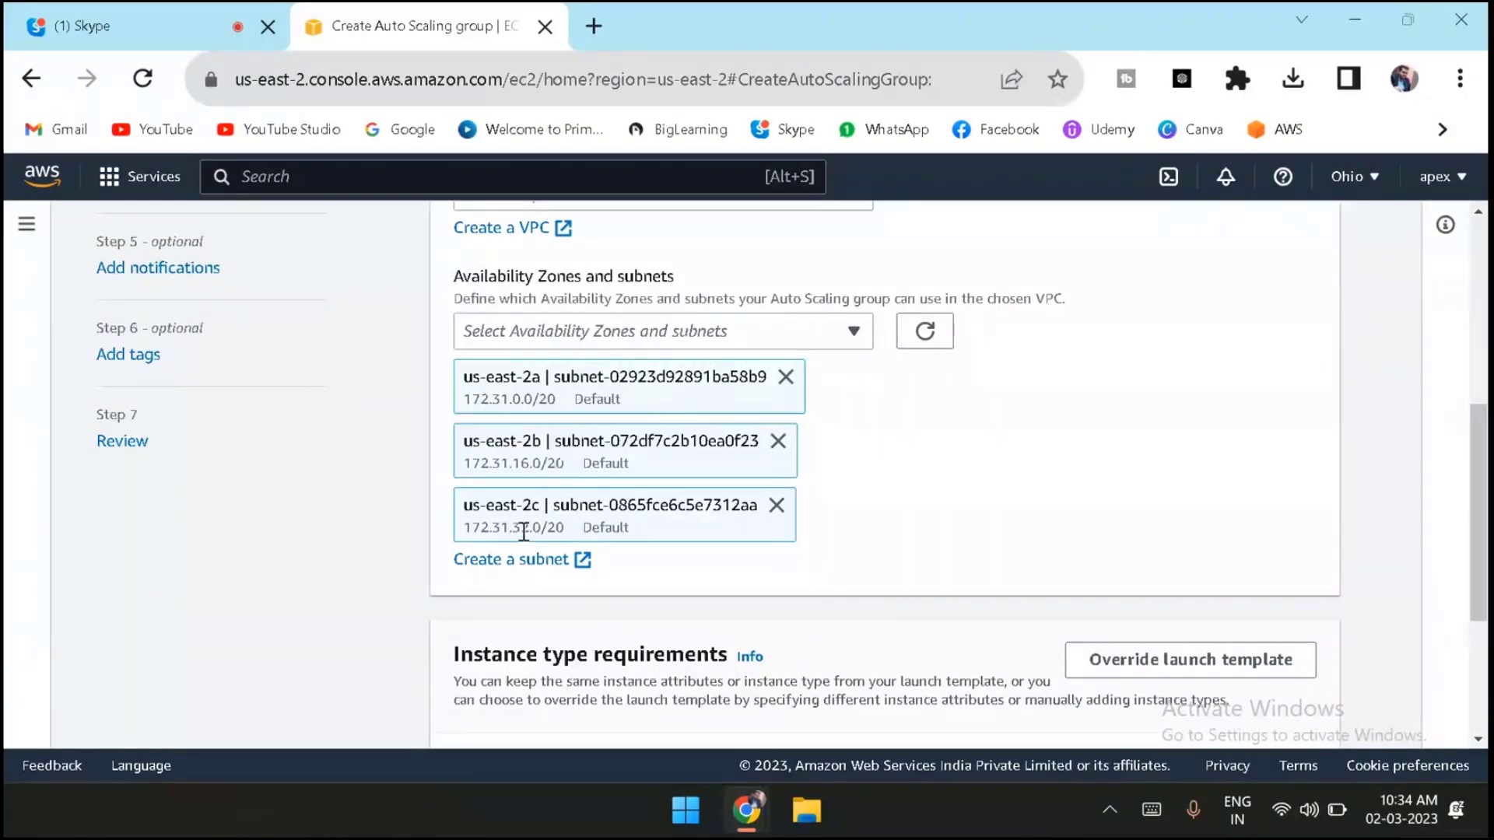
scroll(1162, 486, "down", 3)
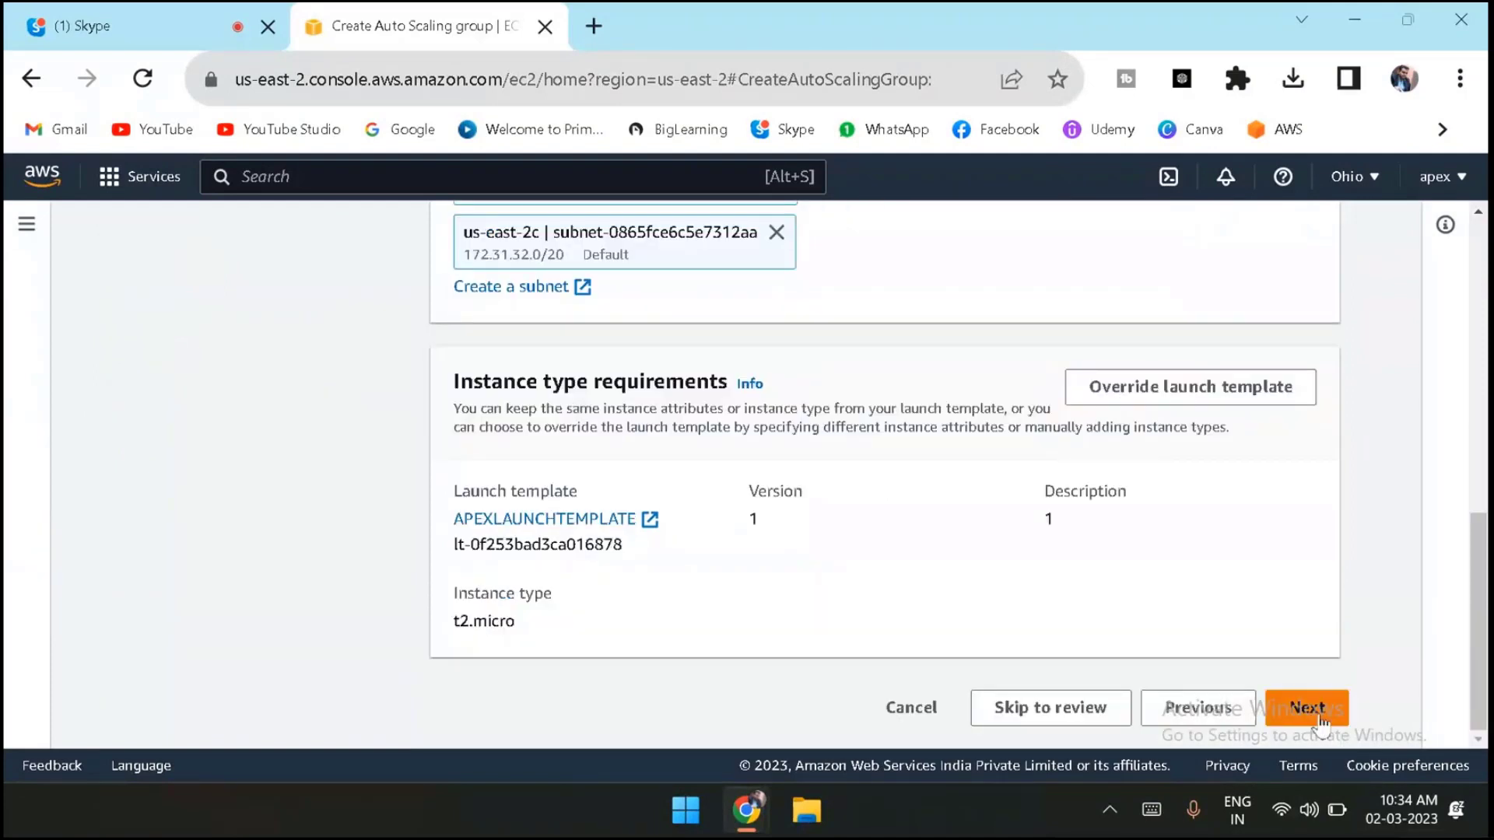
left_click(1307, 708)
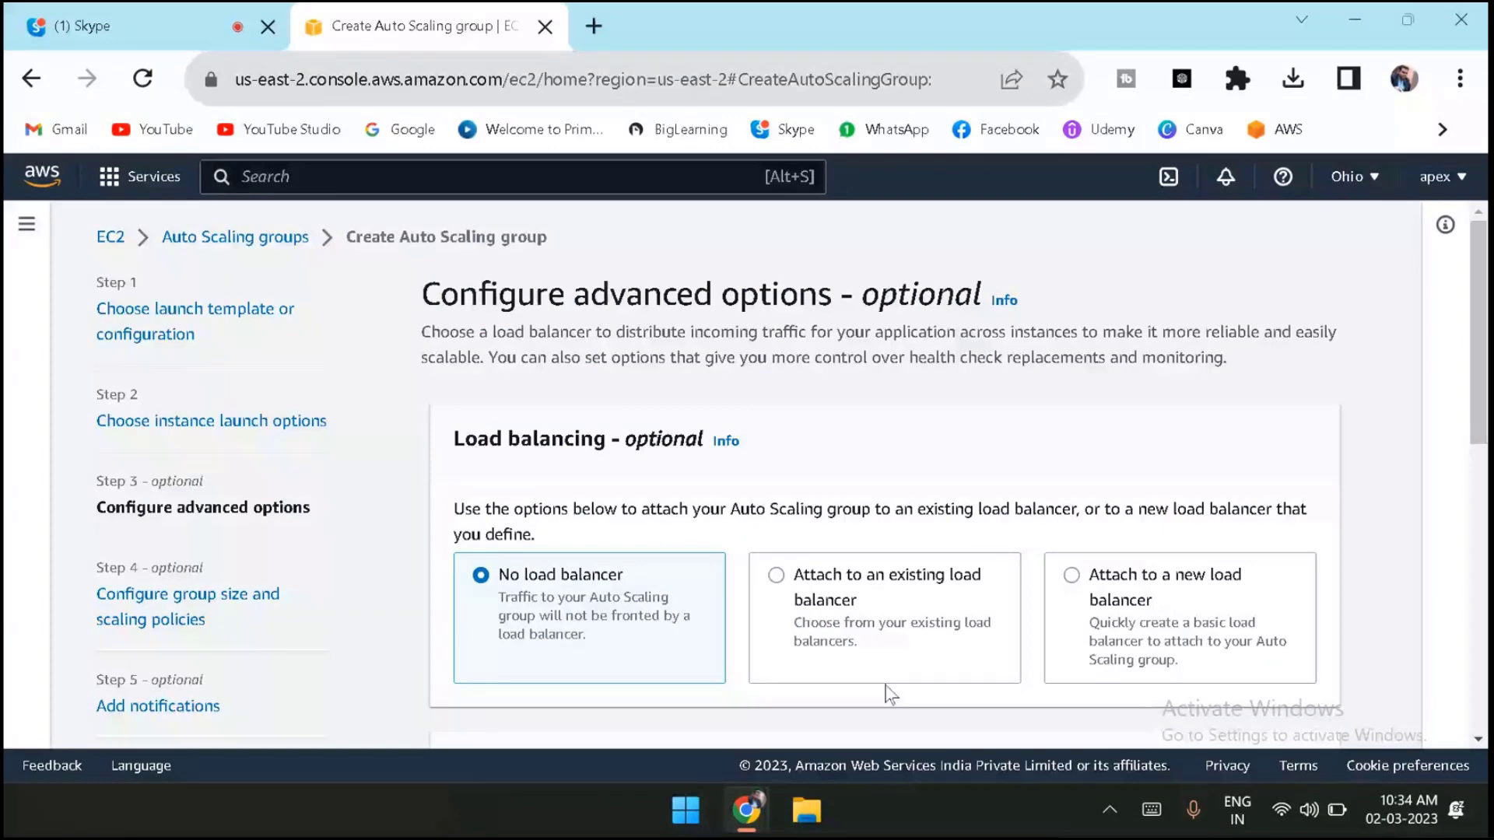
Keep No load balancer and the default health check and additional settings, and proceed to group size and scaling policies.
scroll(891, 695, "down", 4)
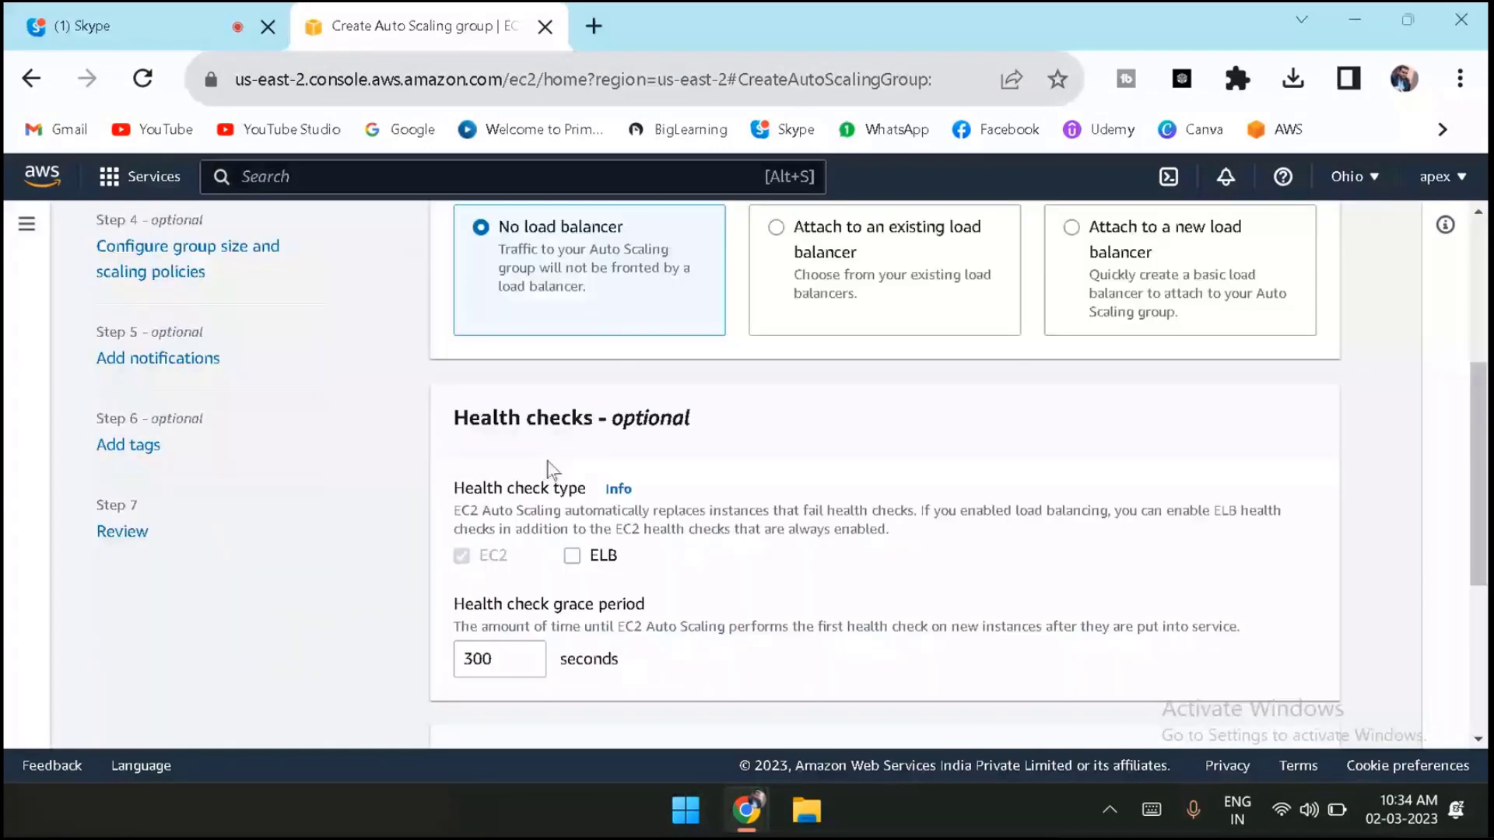
scroll(549, 467, "down", 3)
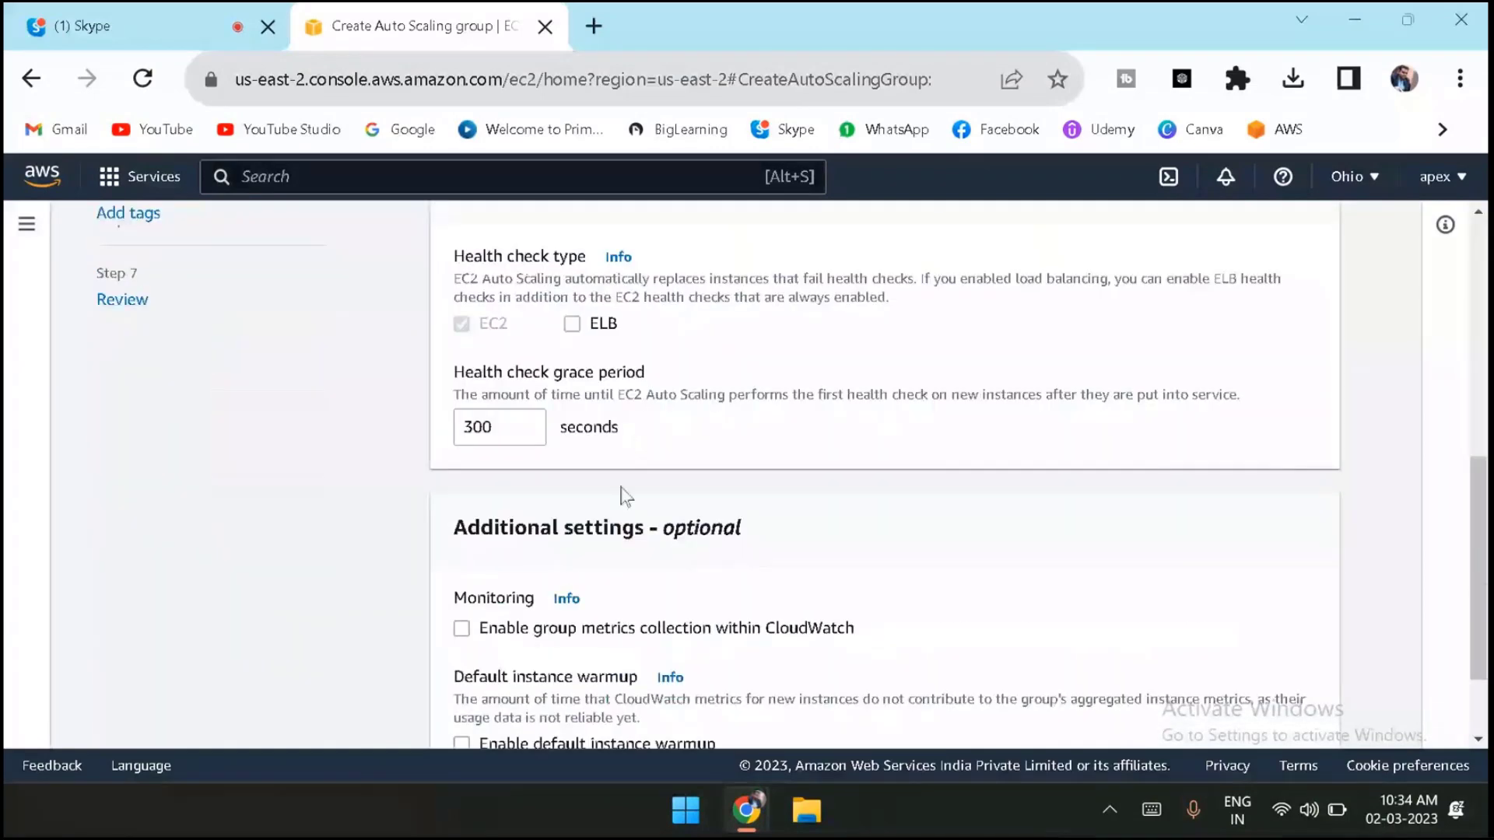
scroll(627, 496, "down", 2)
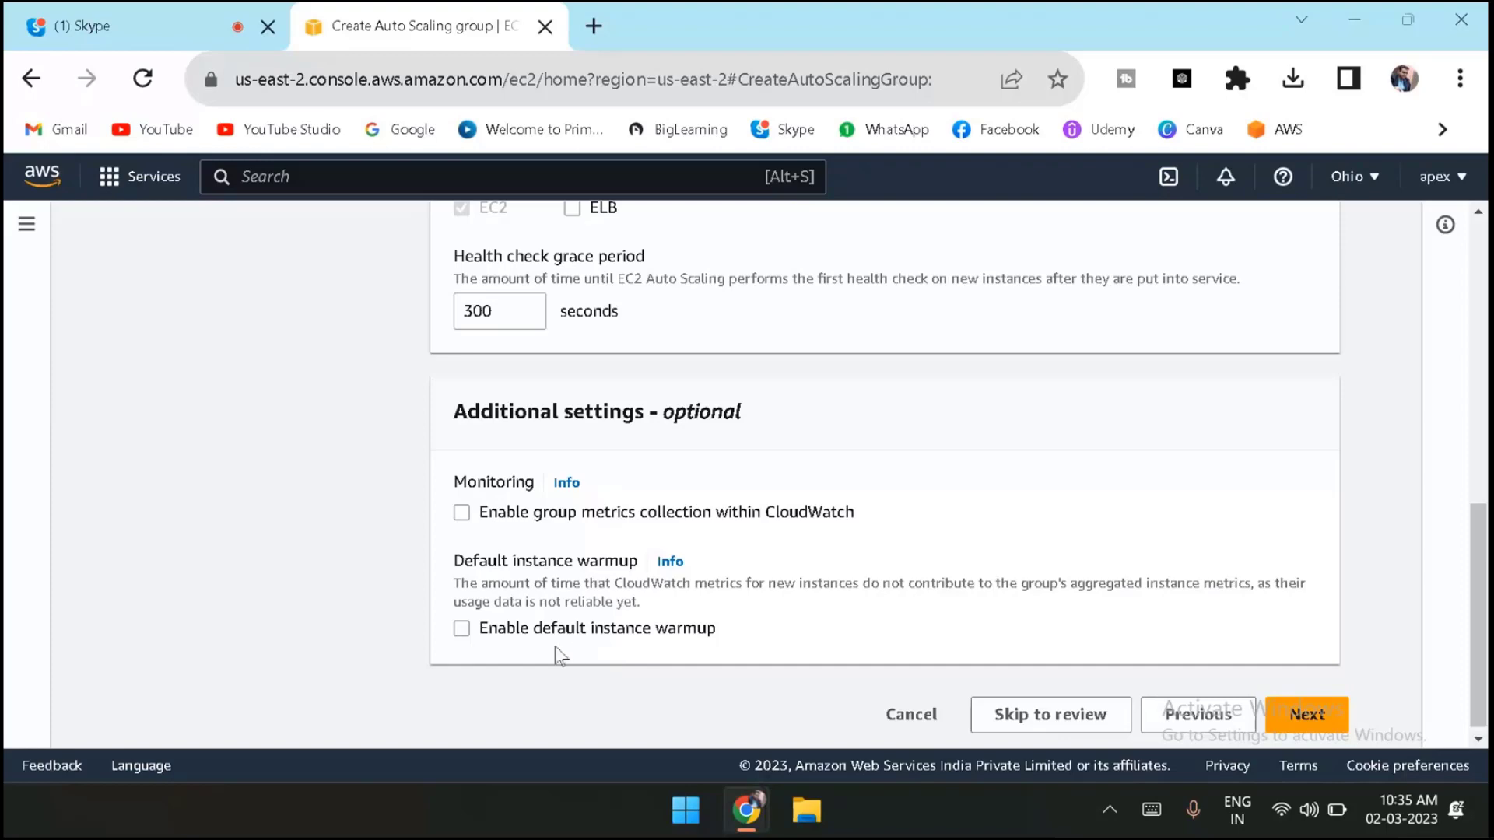
left_click(1307, 714)
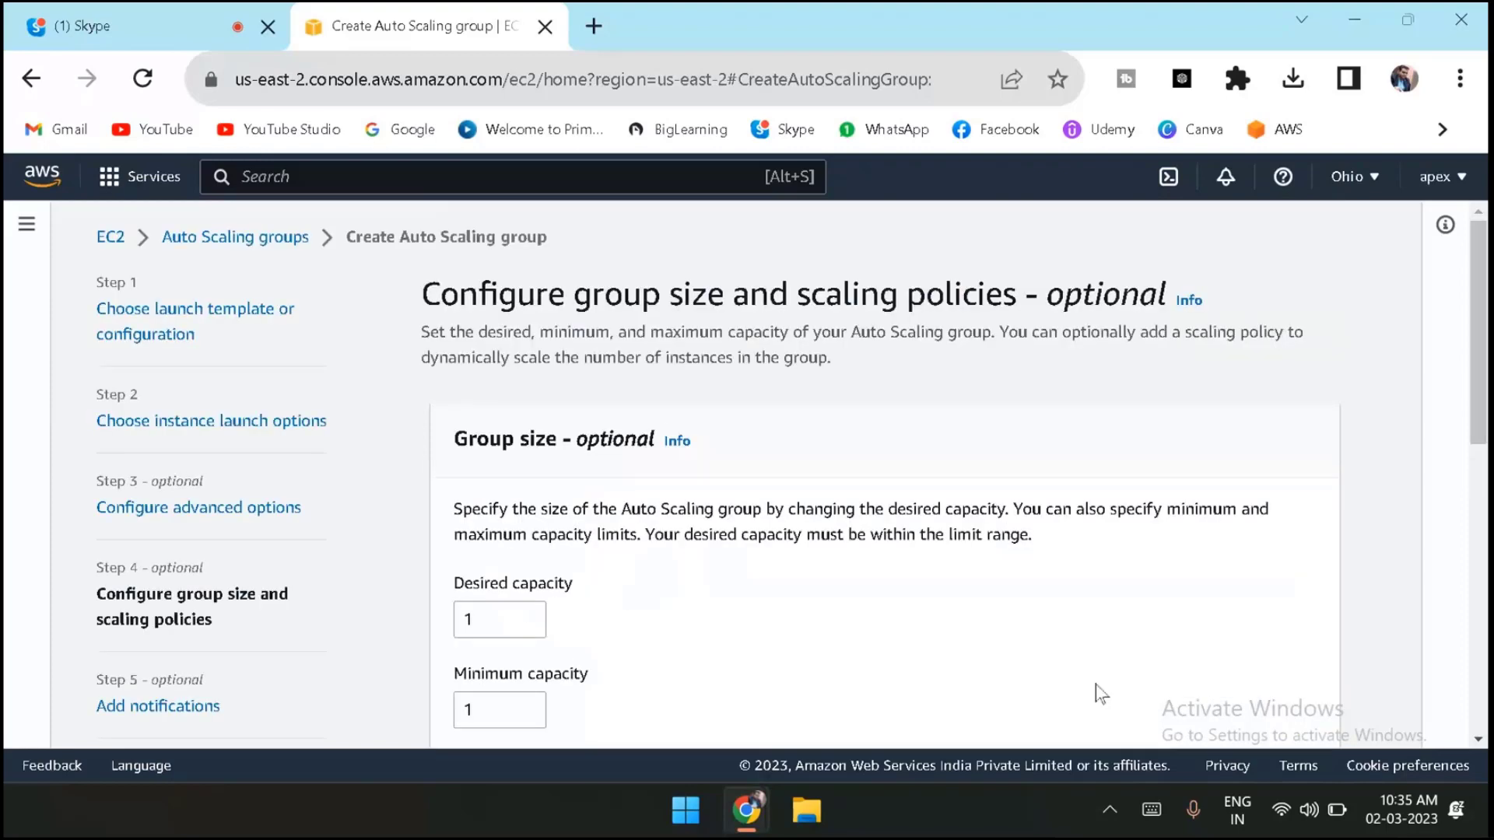
Set the group size to a desired capacity of 2, minimum capacity of 2 and maximum capacity of 10.
scroll(710, 620, "down", 3)
scroll(668, 551, "up", 2)
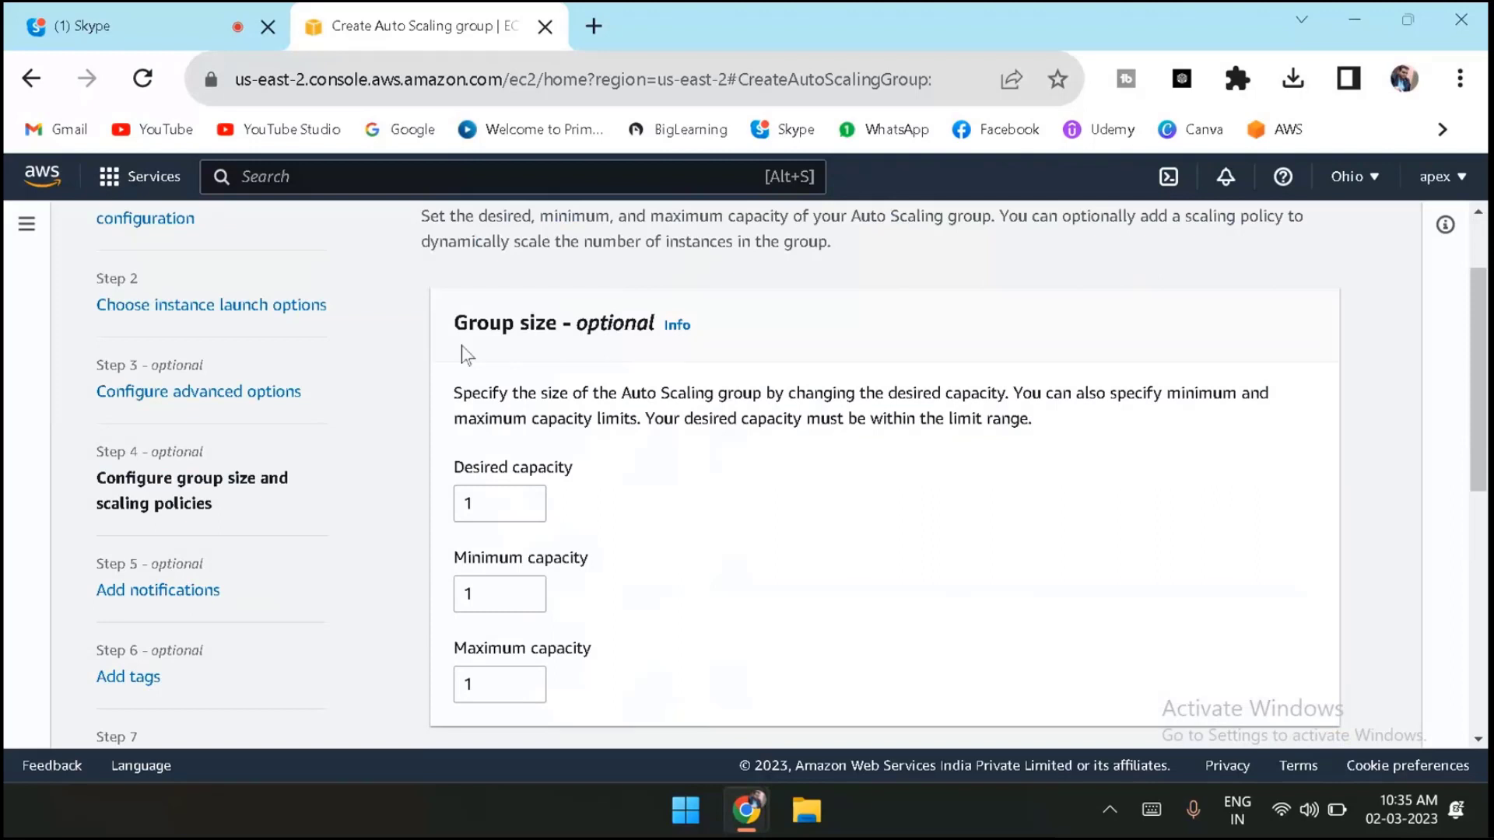
double_click(482, 513)
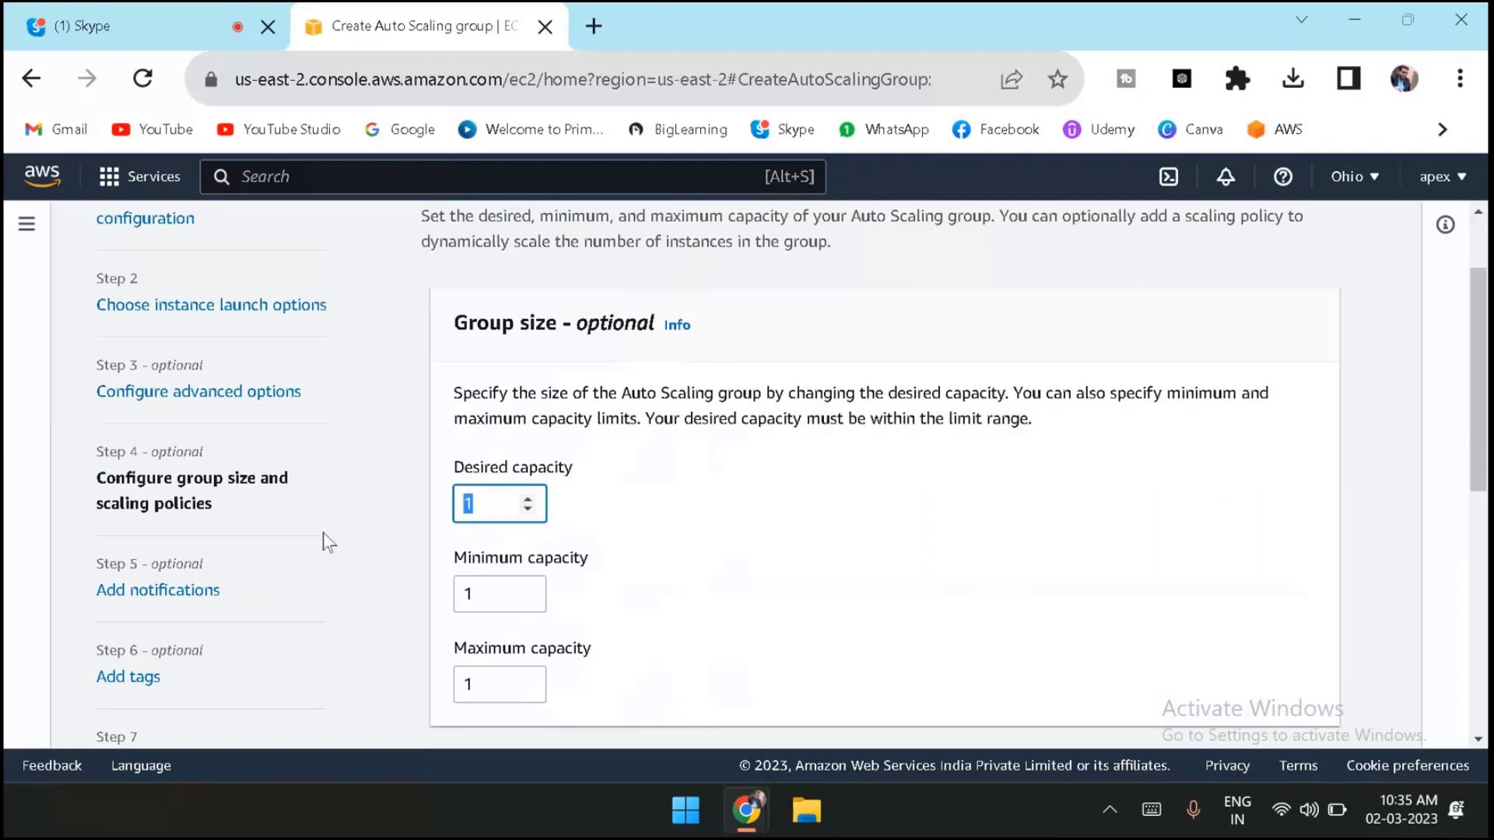
type("2")
double_click(510, 594)
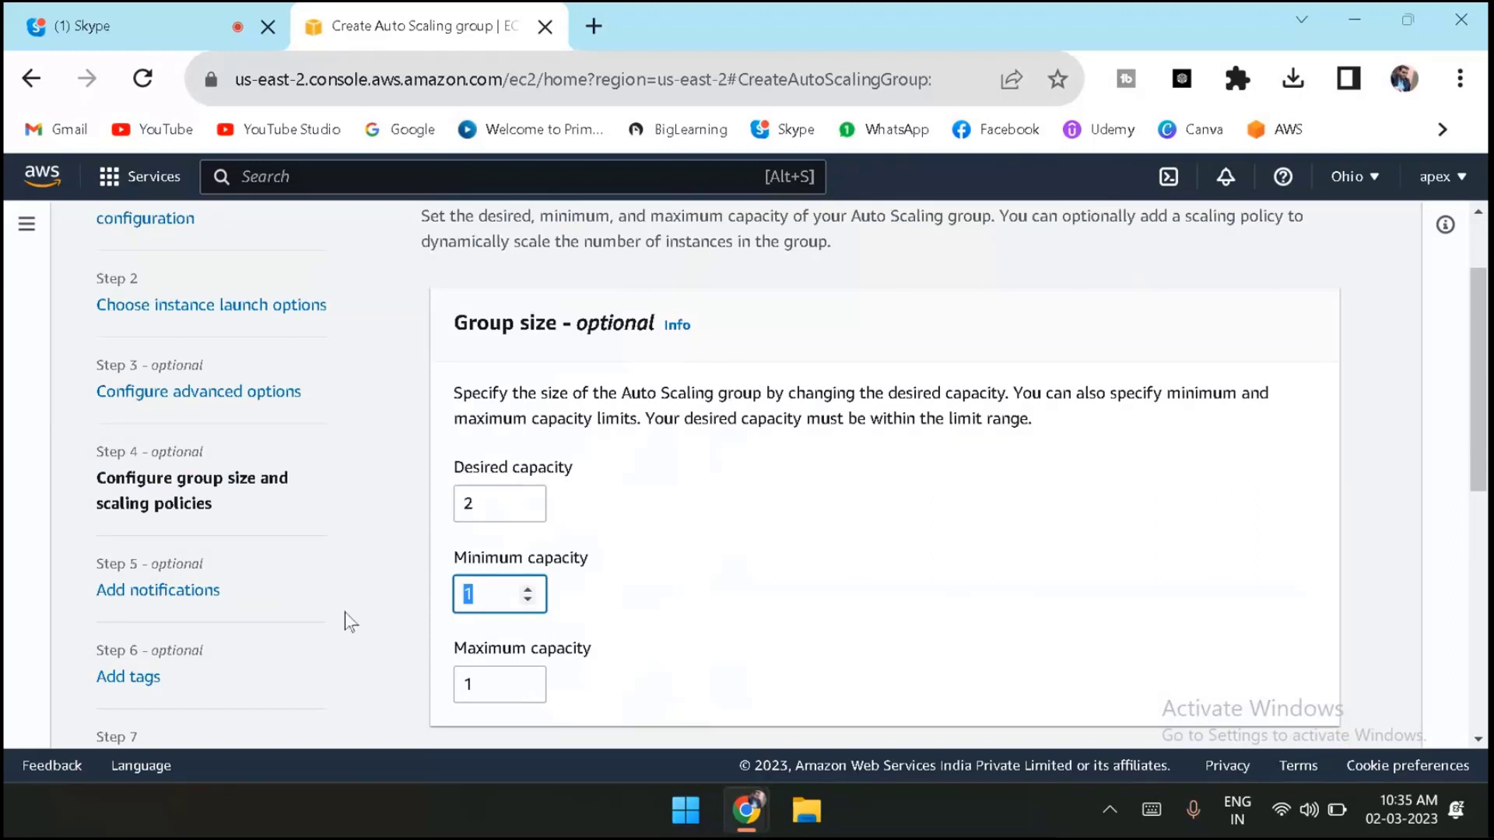
type("2")
double_click(486, 593)
left_click(580, 610)
left_click_drag(483, 681, 271, 680)
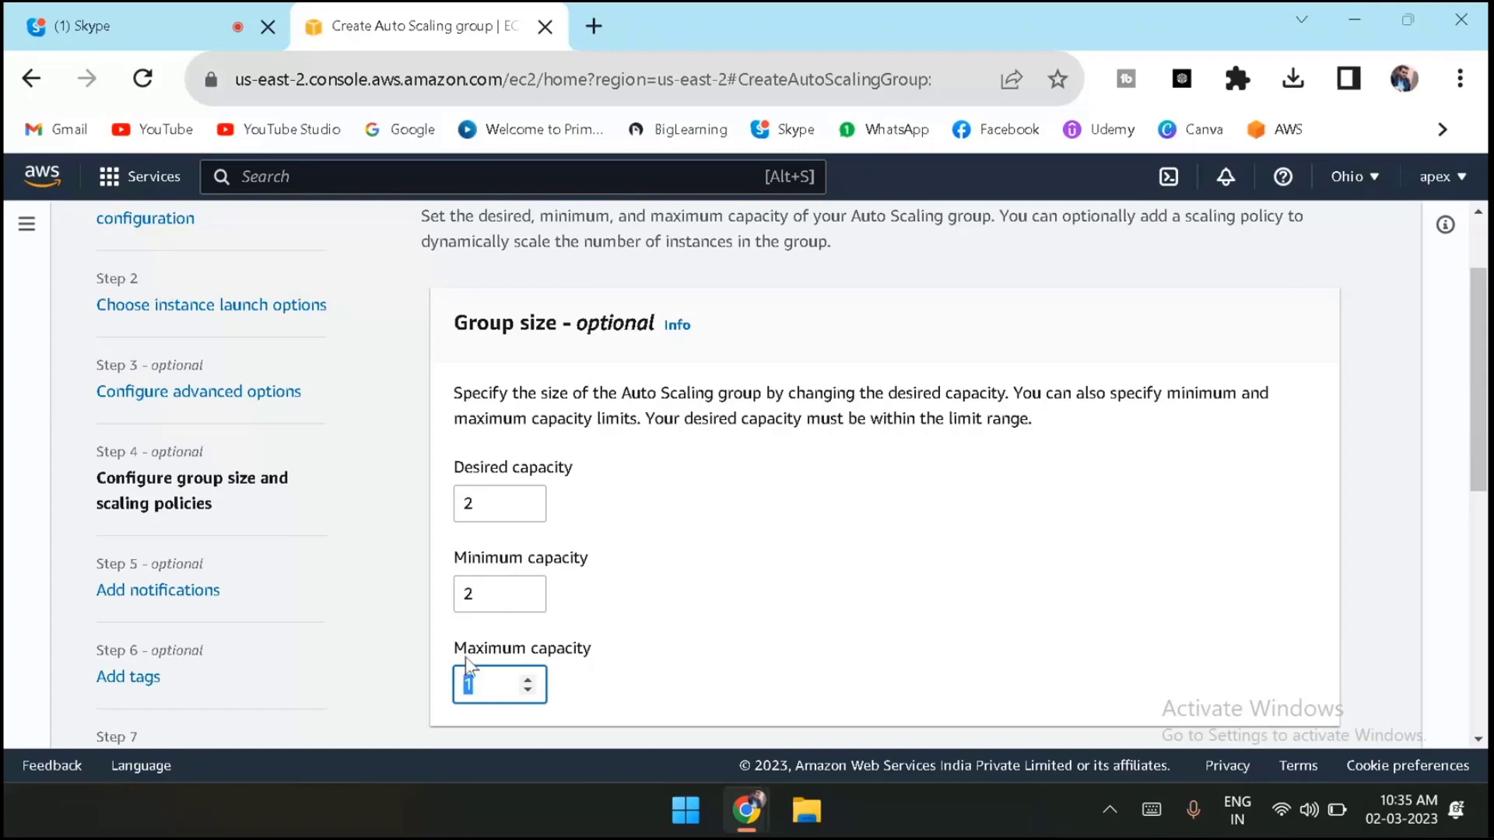
type("10")
left_click(732, 646)
Enable a target tracking scaling policy with Average CPU utilization as its metric type.
scroll(732, 646, "down", 4)
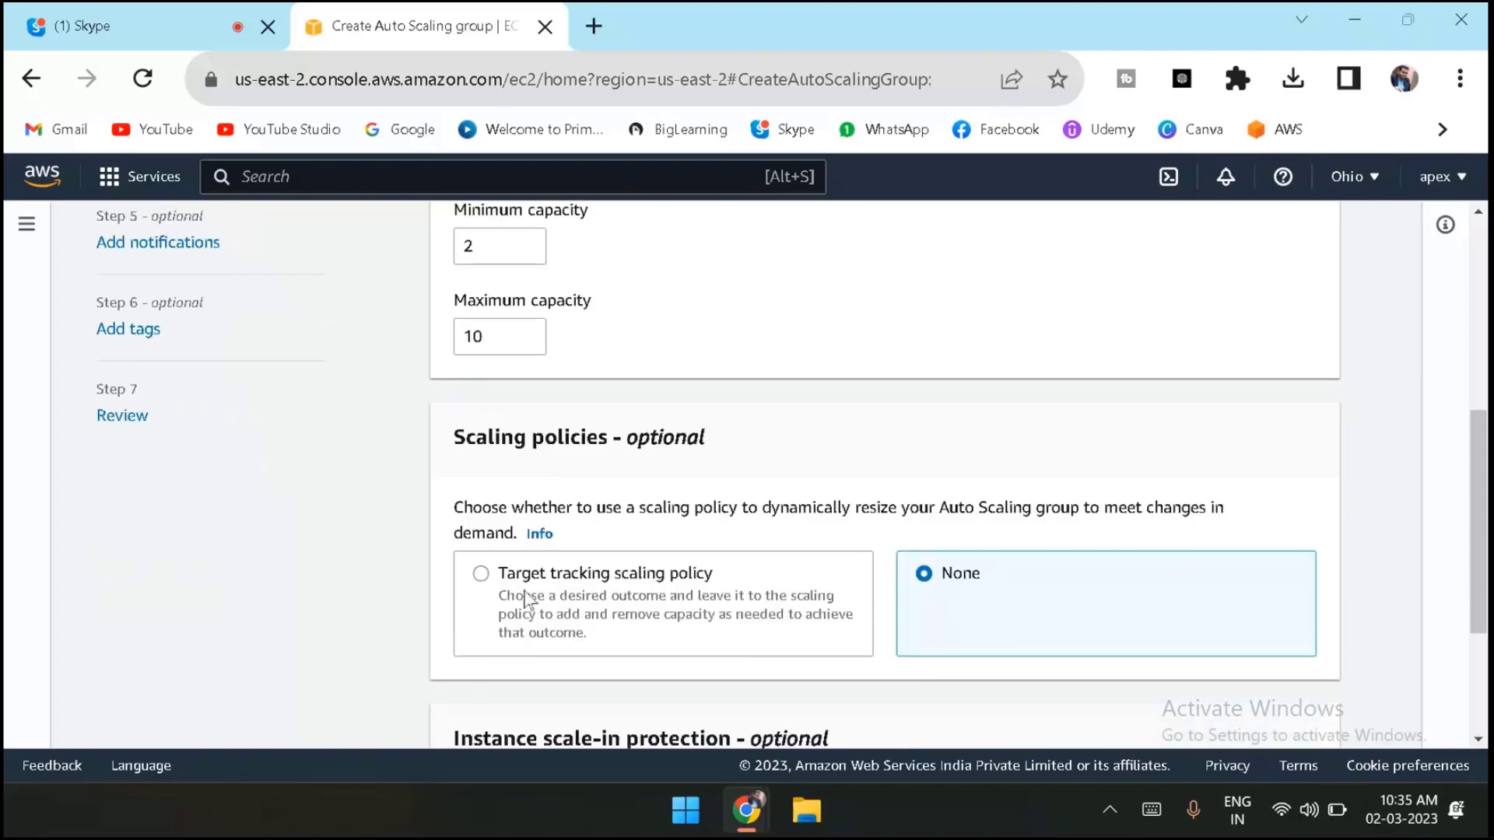
left_click(561, 577)
scroll(560, 577, "down", 4)
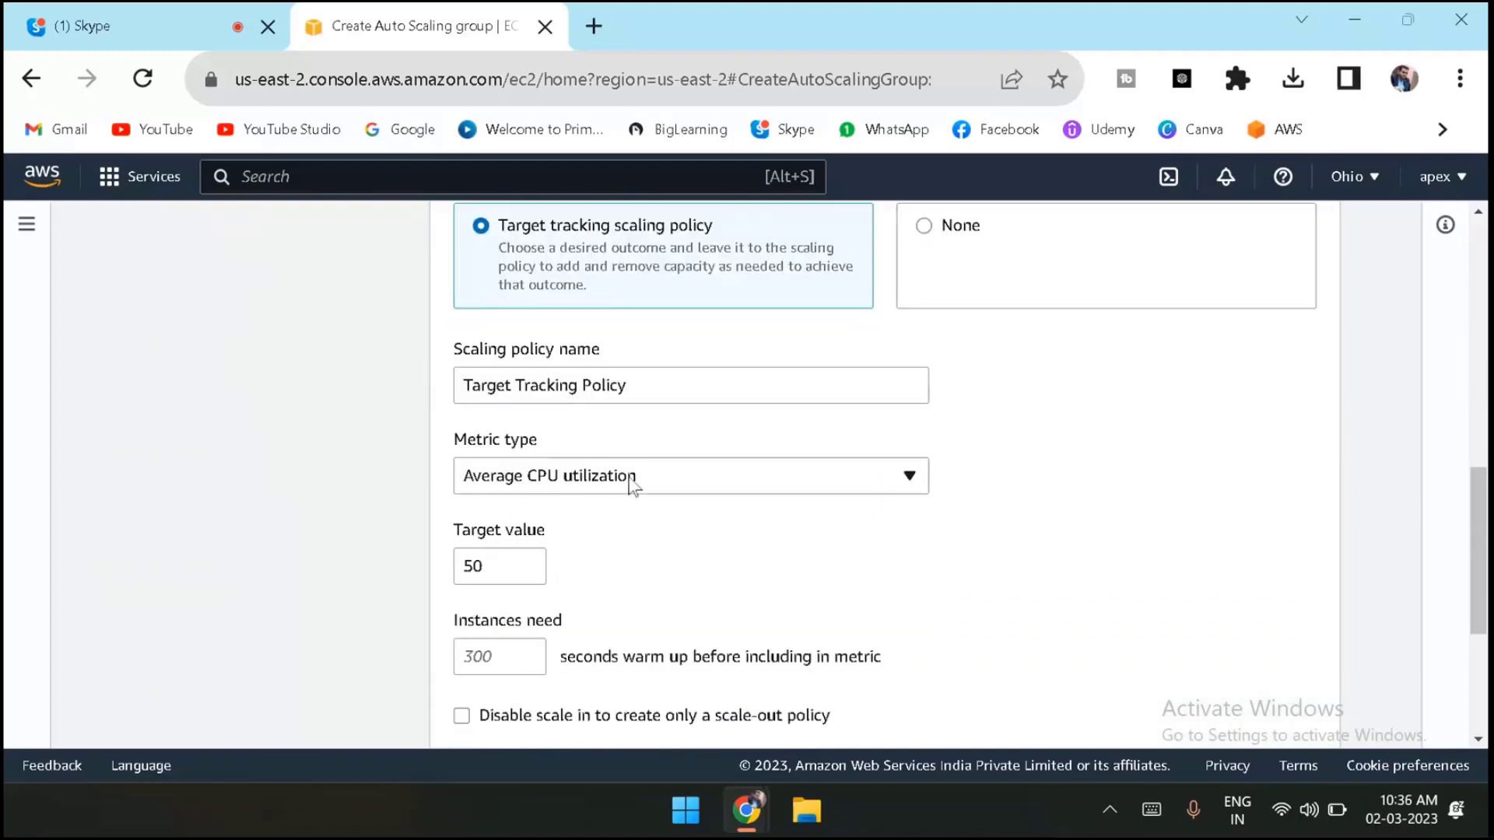
left_click_drag(637, 396, 434, 421)
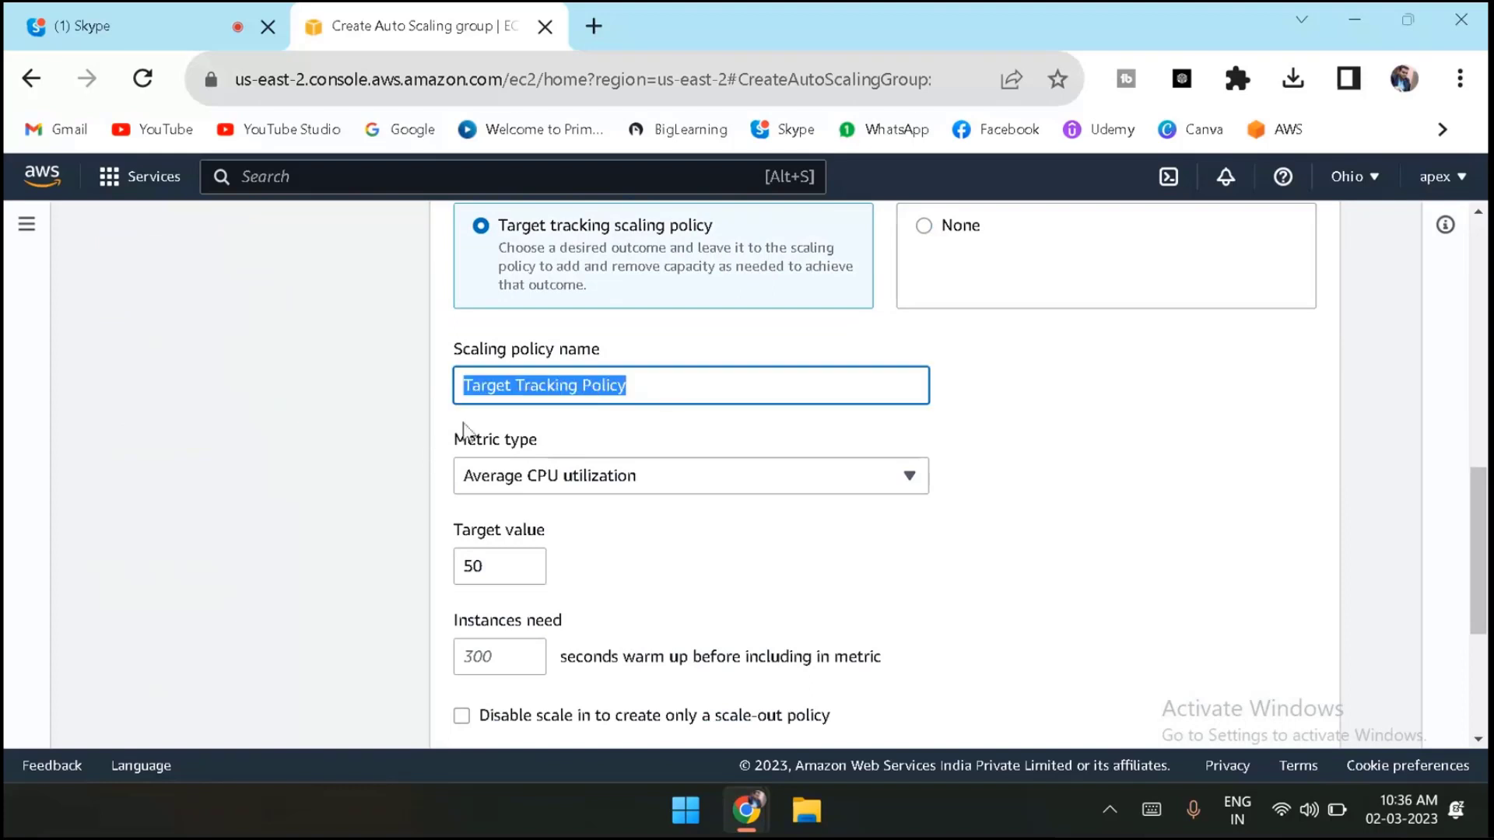
left_click(656, 480)
left_click(647, 477)
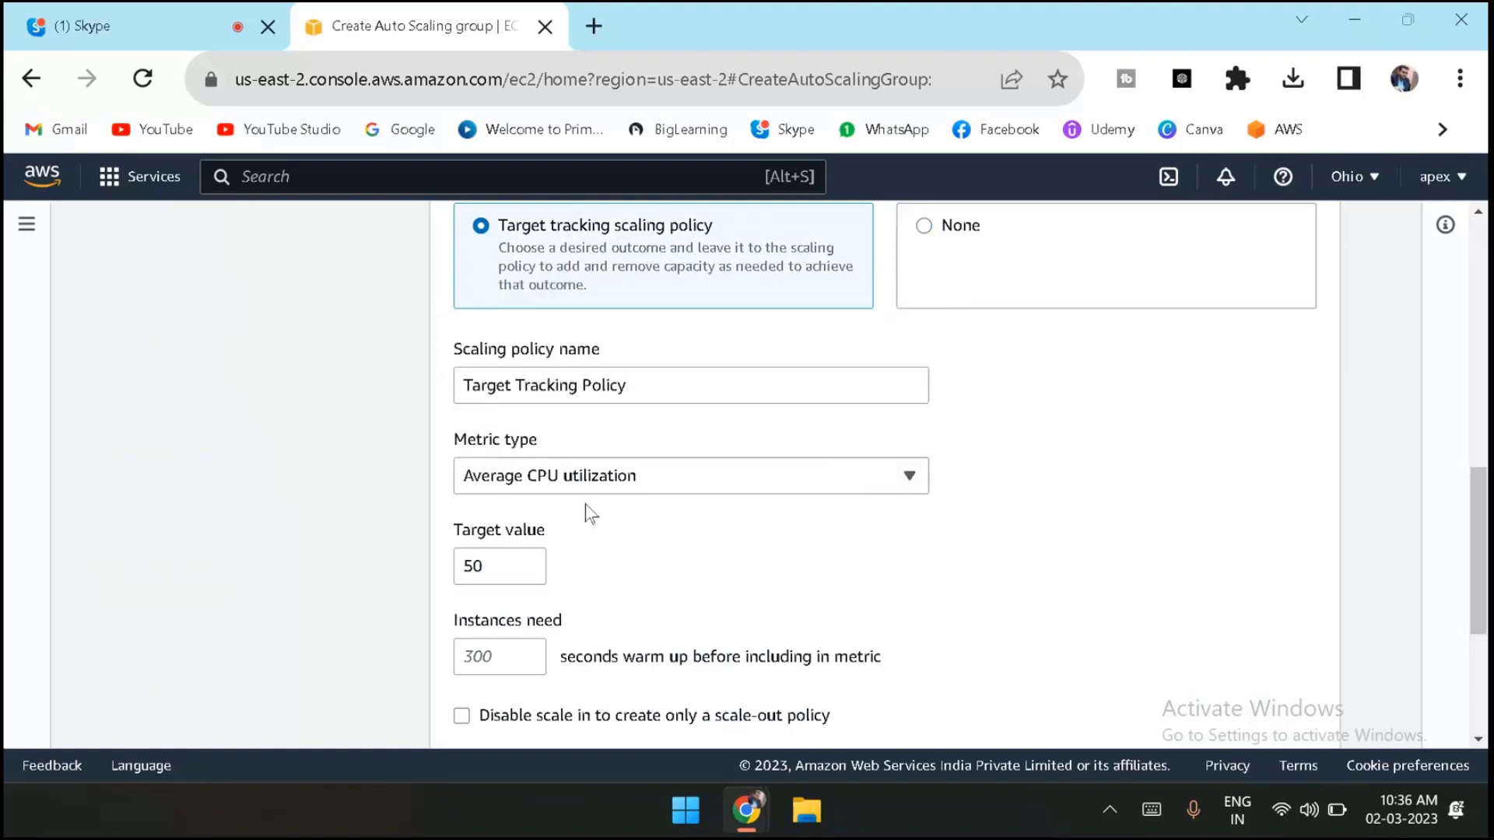
left_click(543, 486)
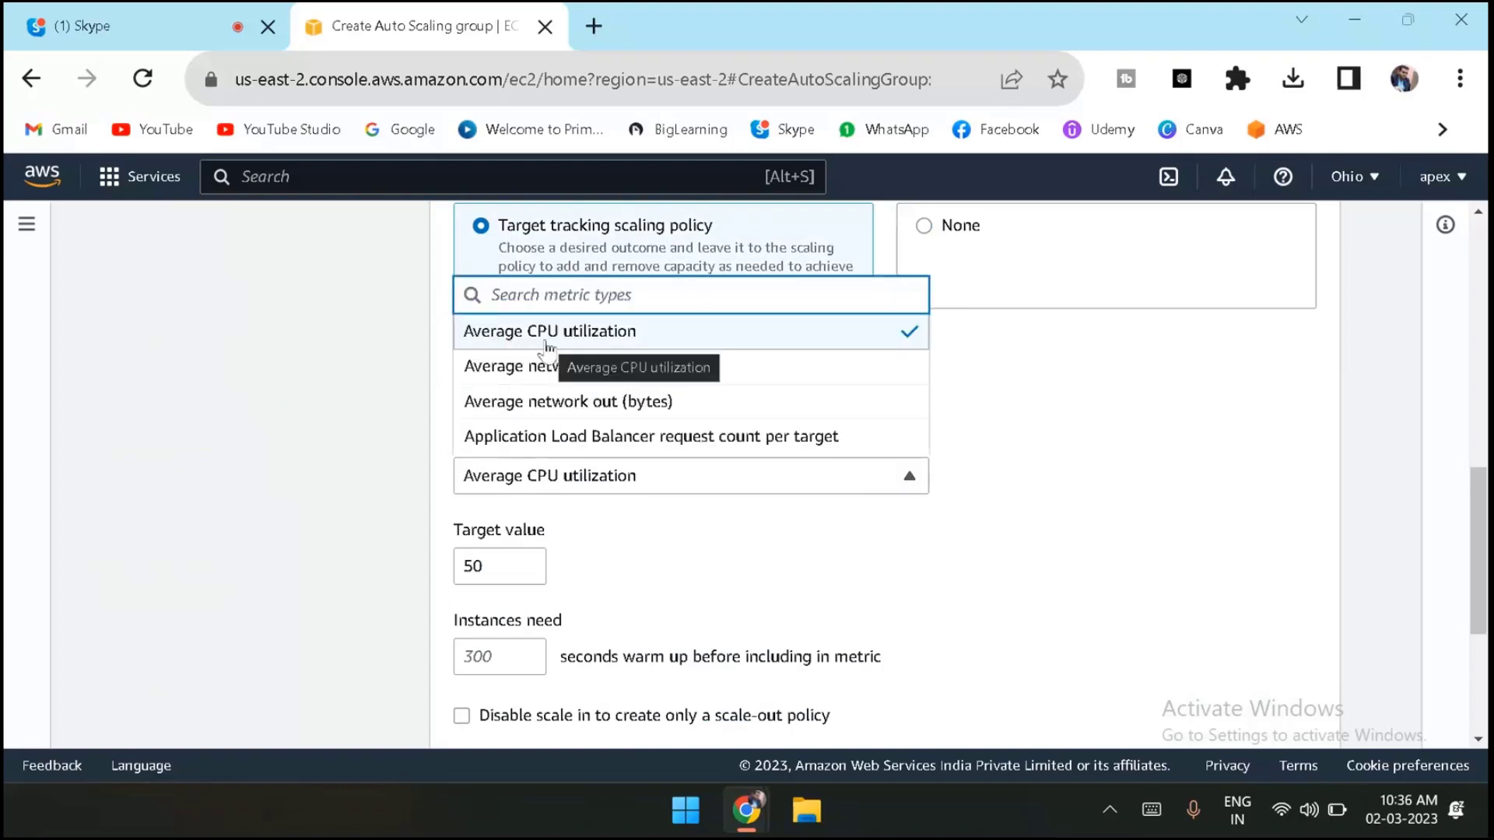
left_click(589, 334)
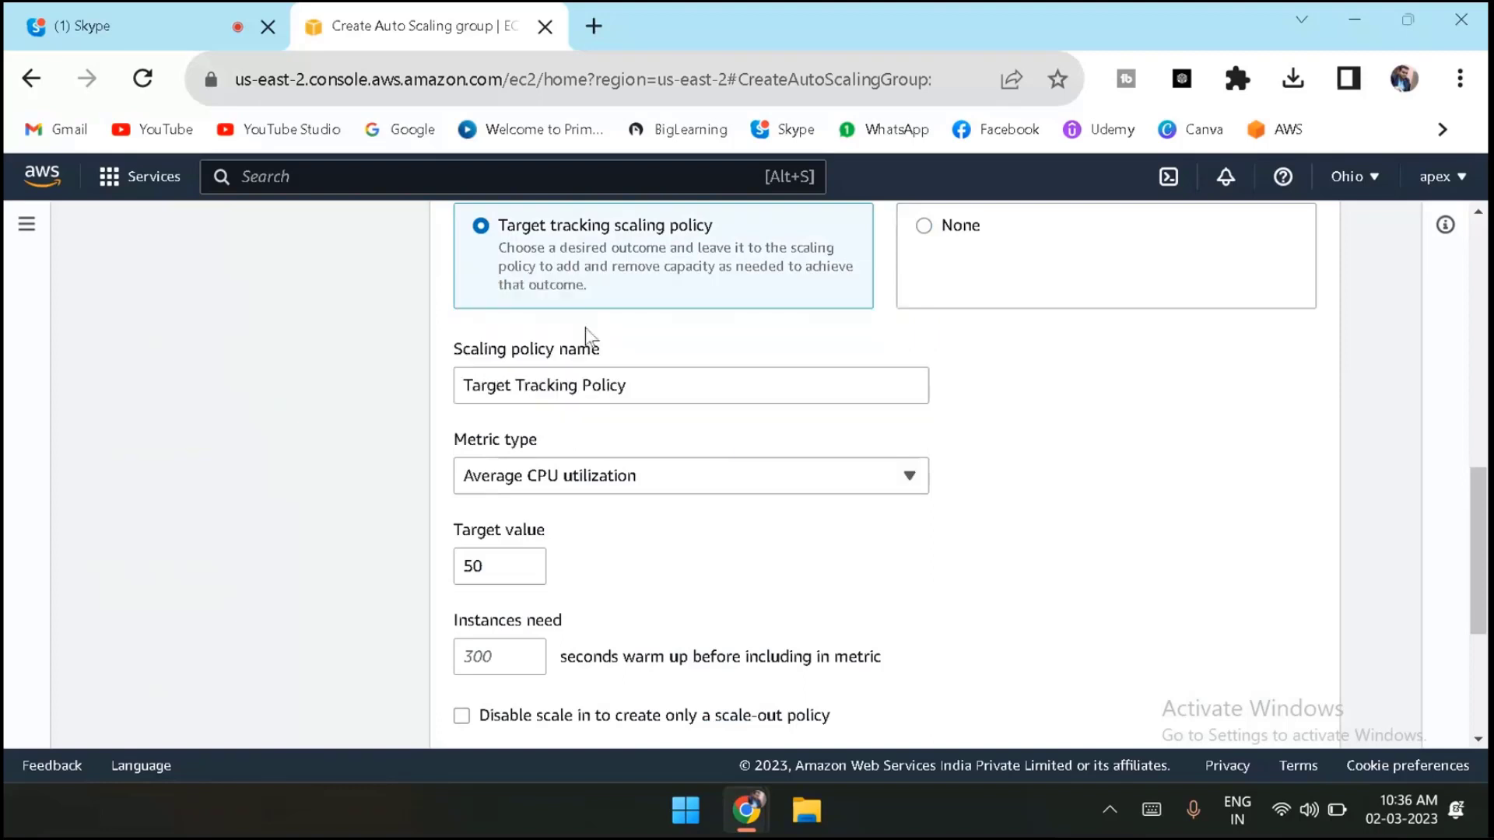
Set the target tracking policy's target value to 80.
double_click(511, 566)
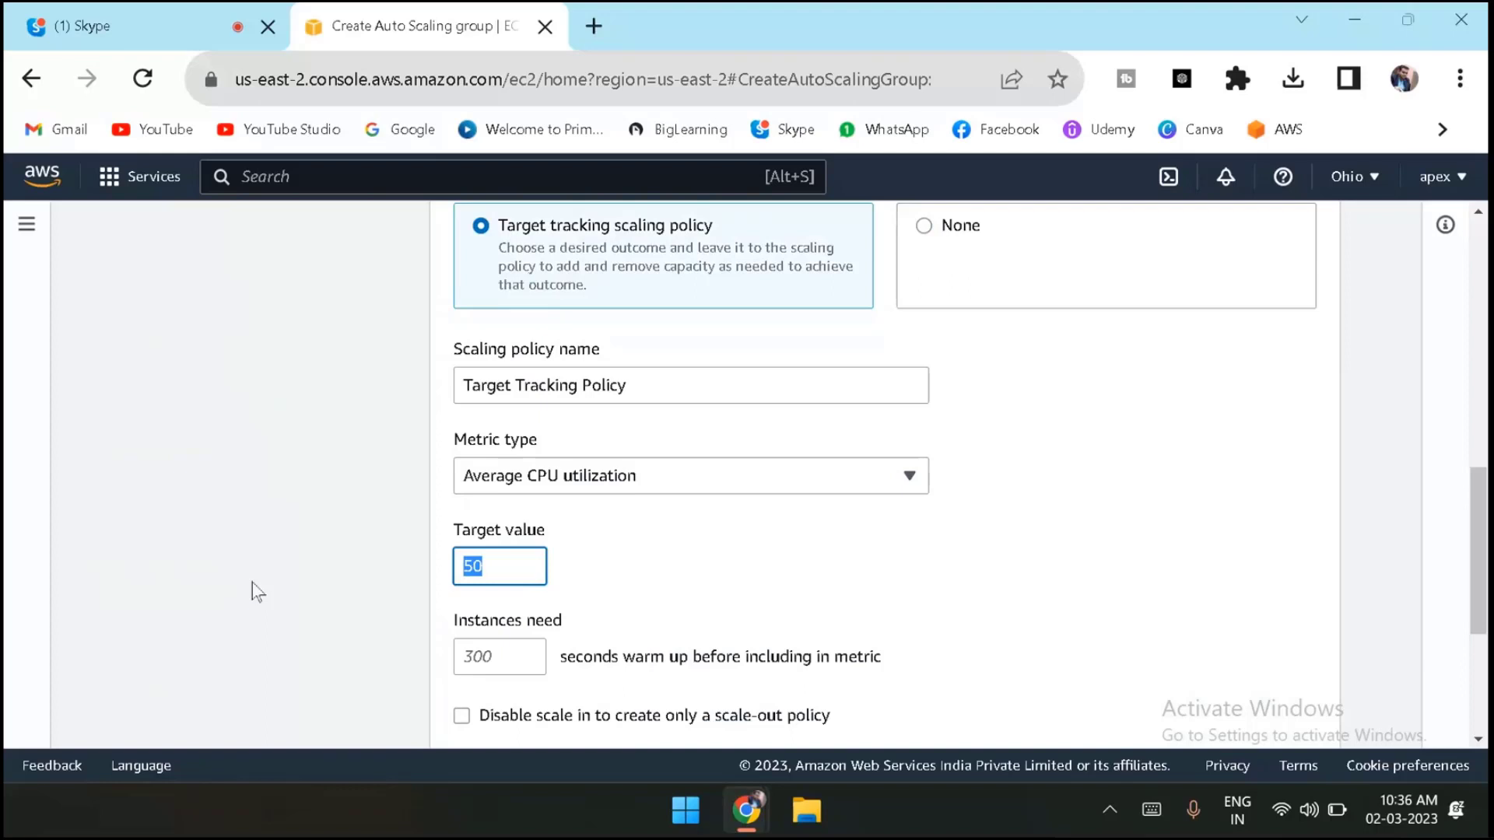
type("70")
key("BackSpace")
key("BackSpace")
type("80")
left_click_drag(509, 567, 399, 587)
left_click(670, 537)
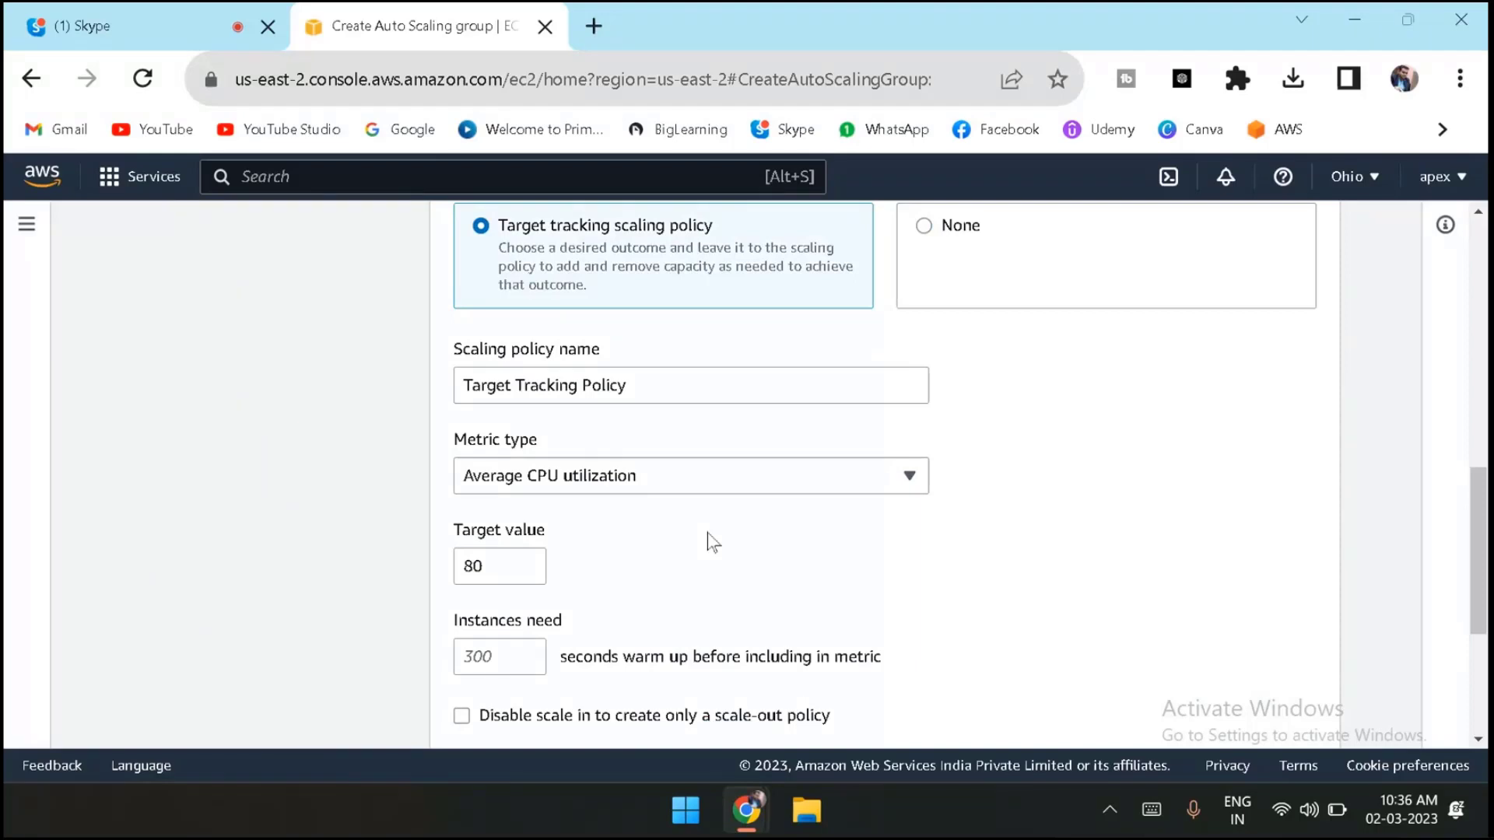
Leave the instance warm-up, scale-in and scale-in protection settings at their defaults and proceed to notifications.
scroll(710, 537, "down", 1)
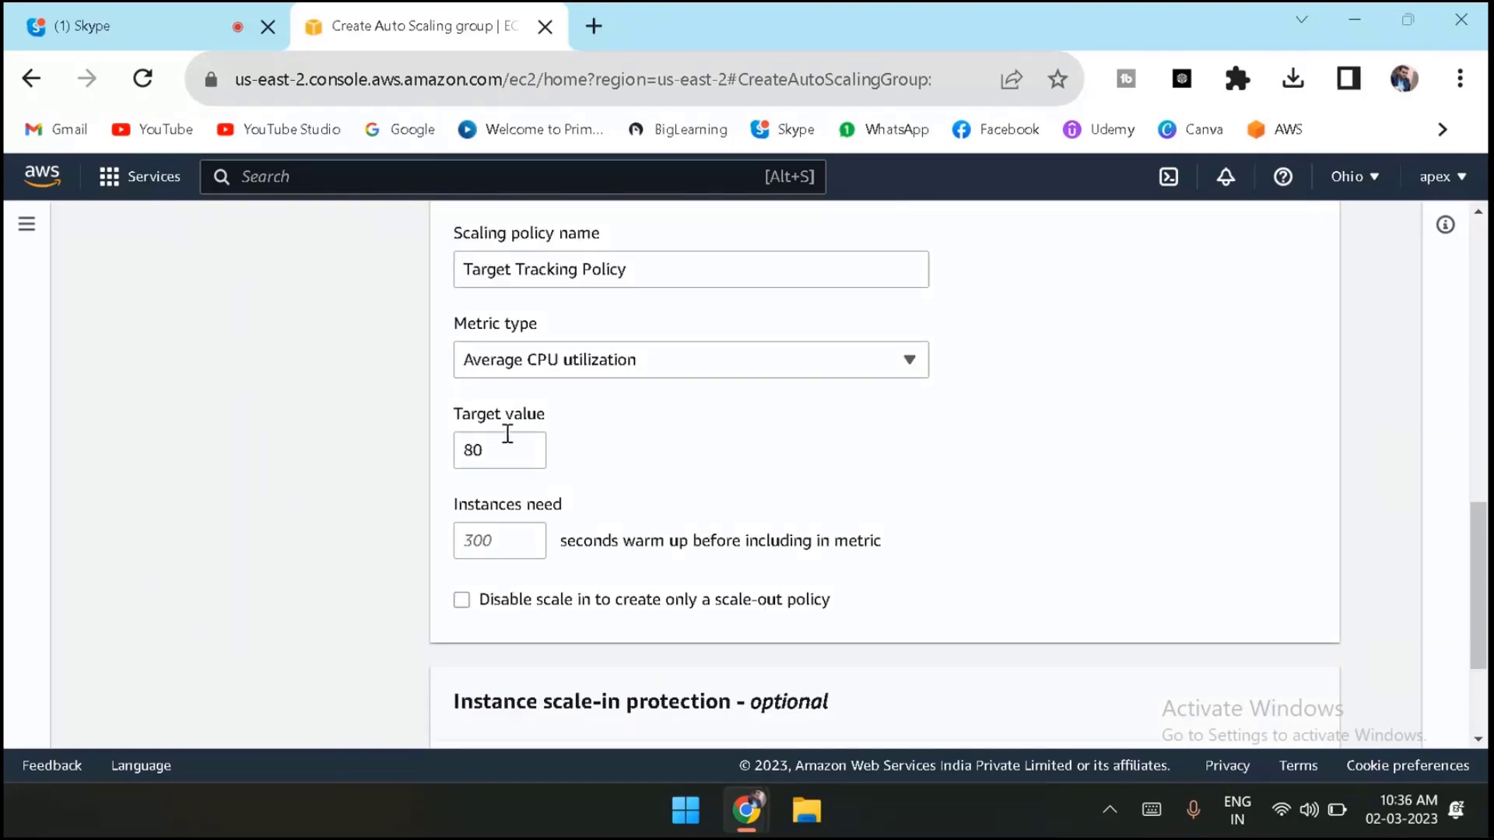
left_click(501, 539)
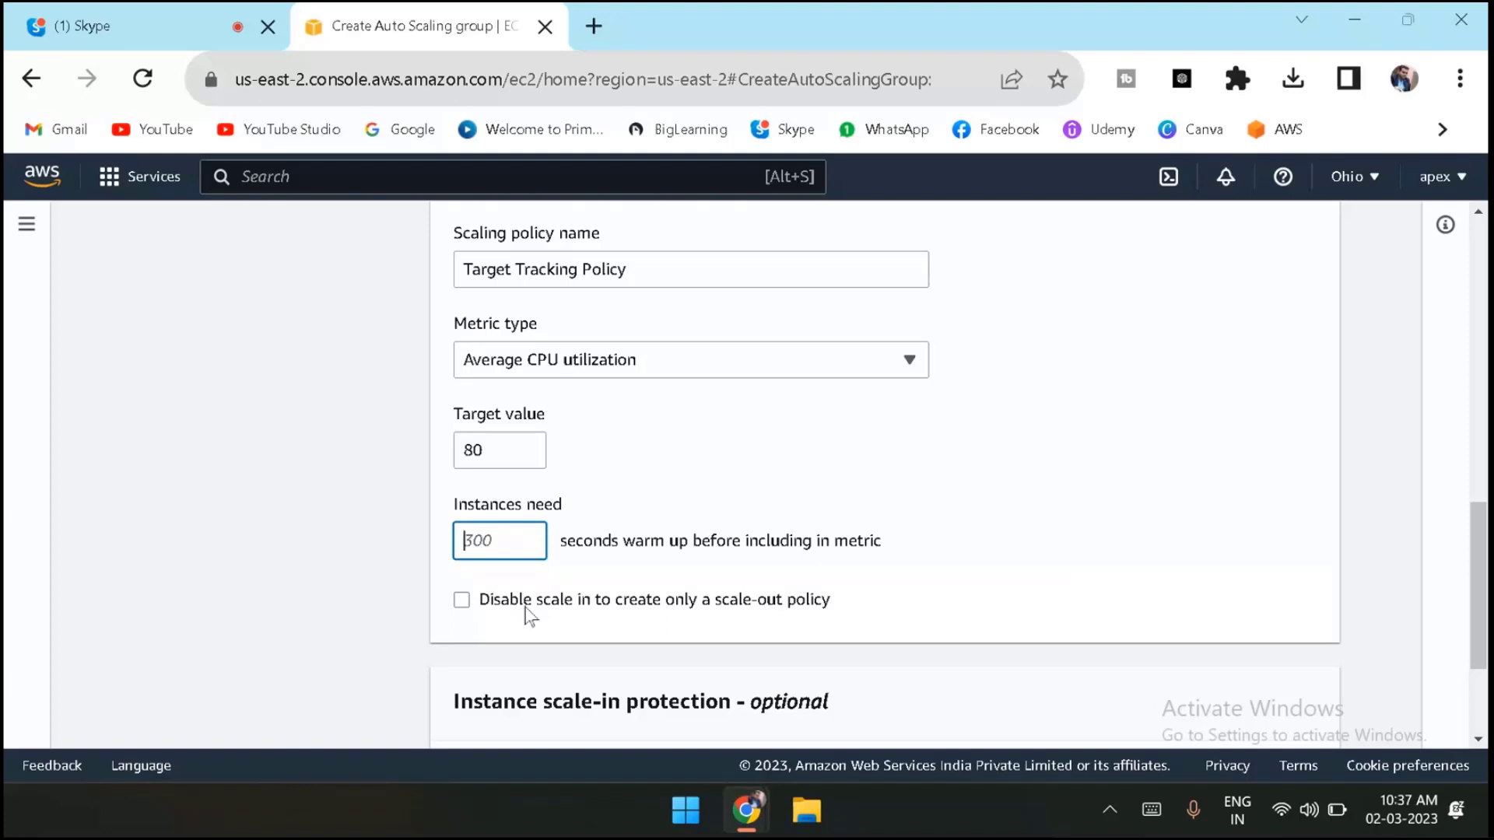
scroll(529, 615, "down", 3)
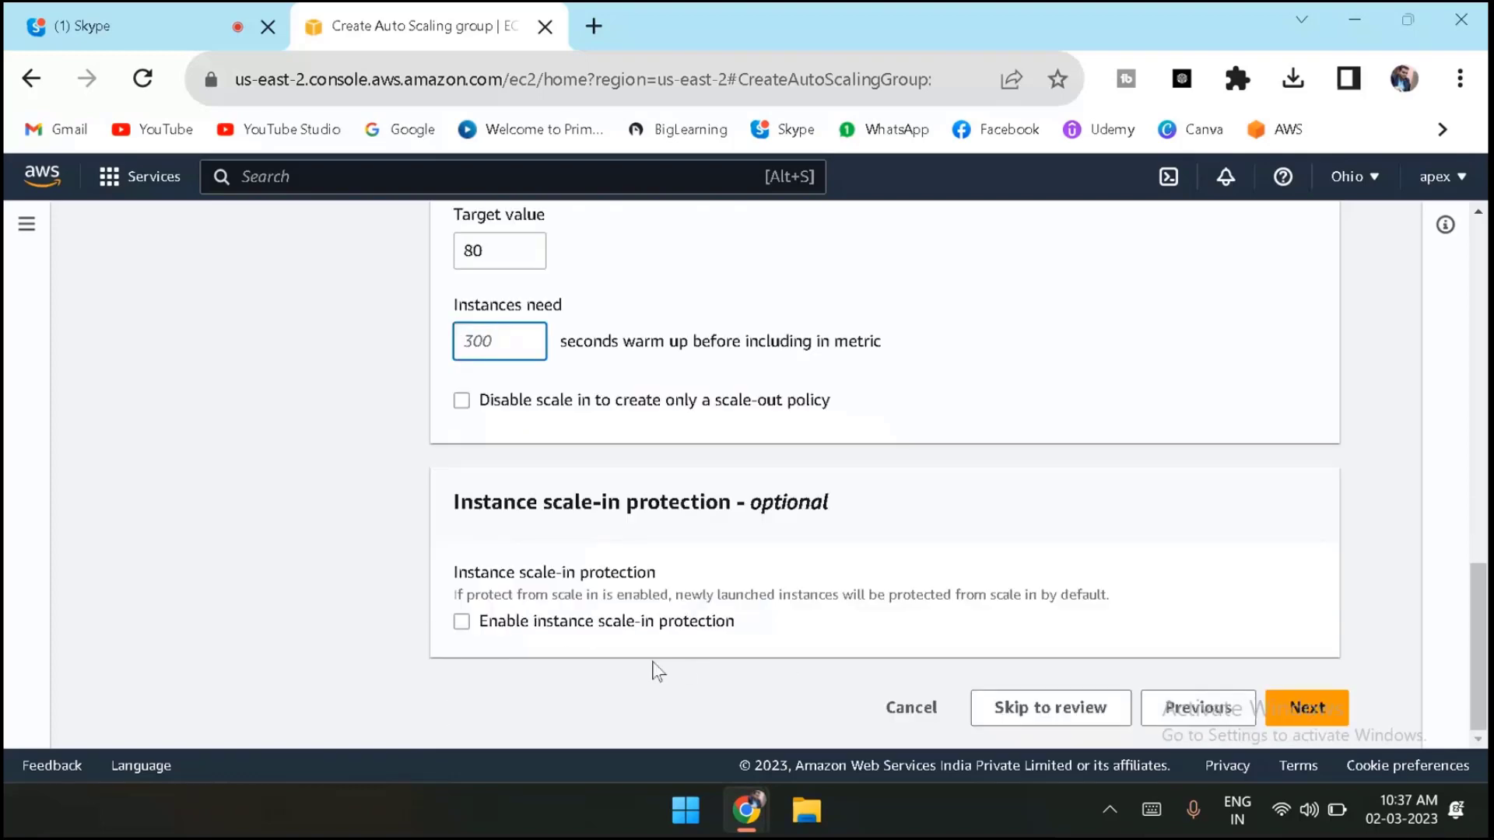
left_click(1322, 726)
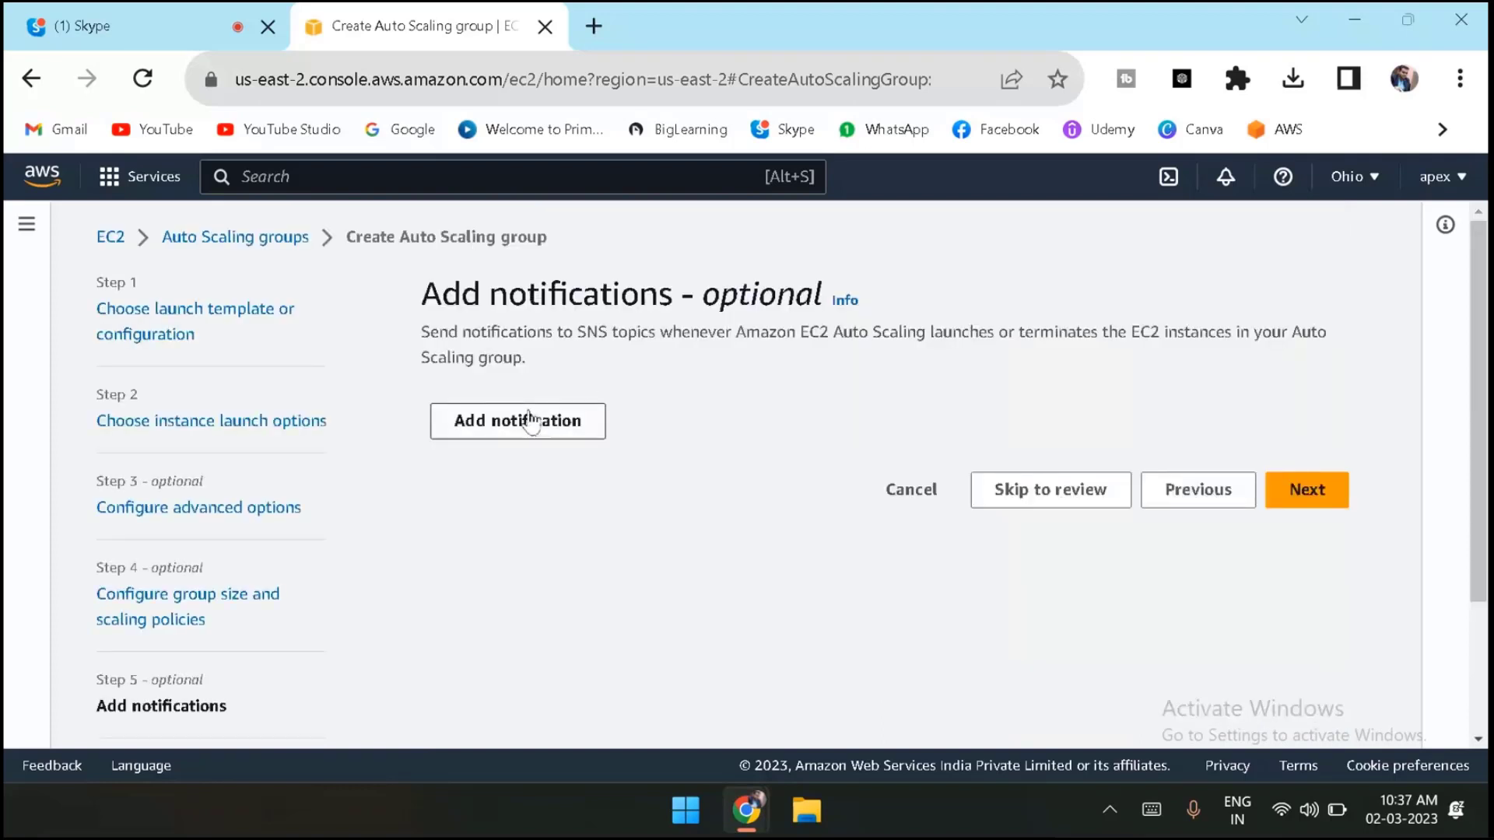
Skip adding notifications and tags, and proceed to the Auto Scaling group's review page.
left_click(1323, 498)
scroll(1052, 519, "down", 2)
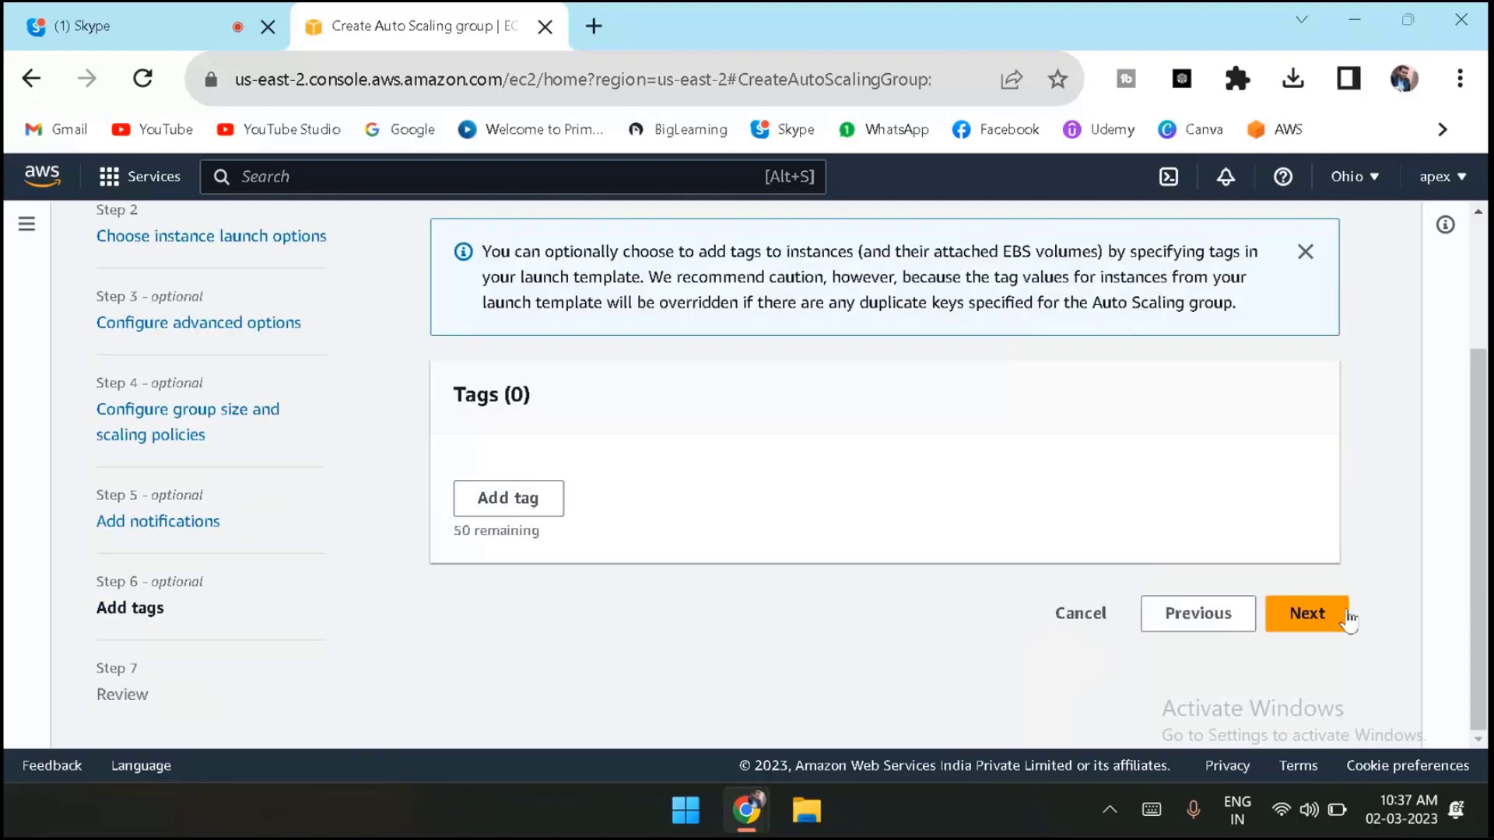
left_click(1316, 628)
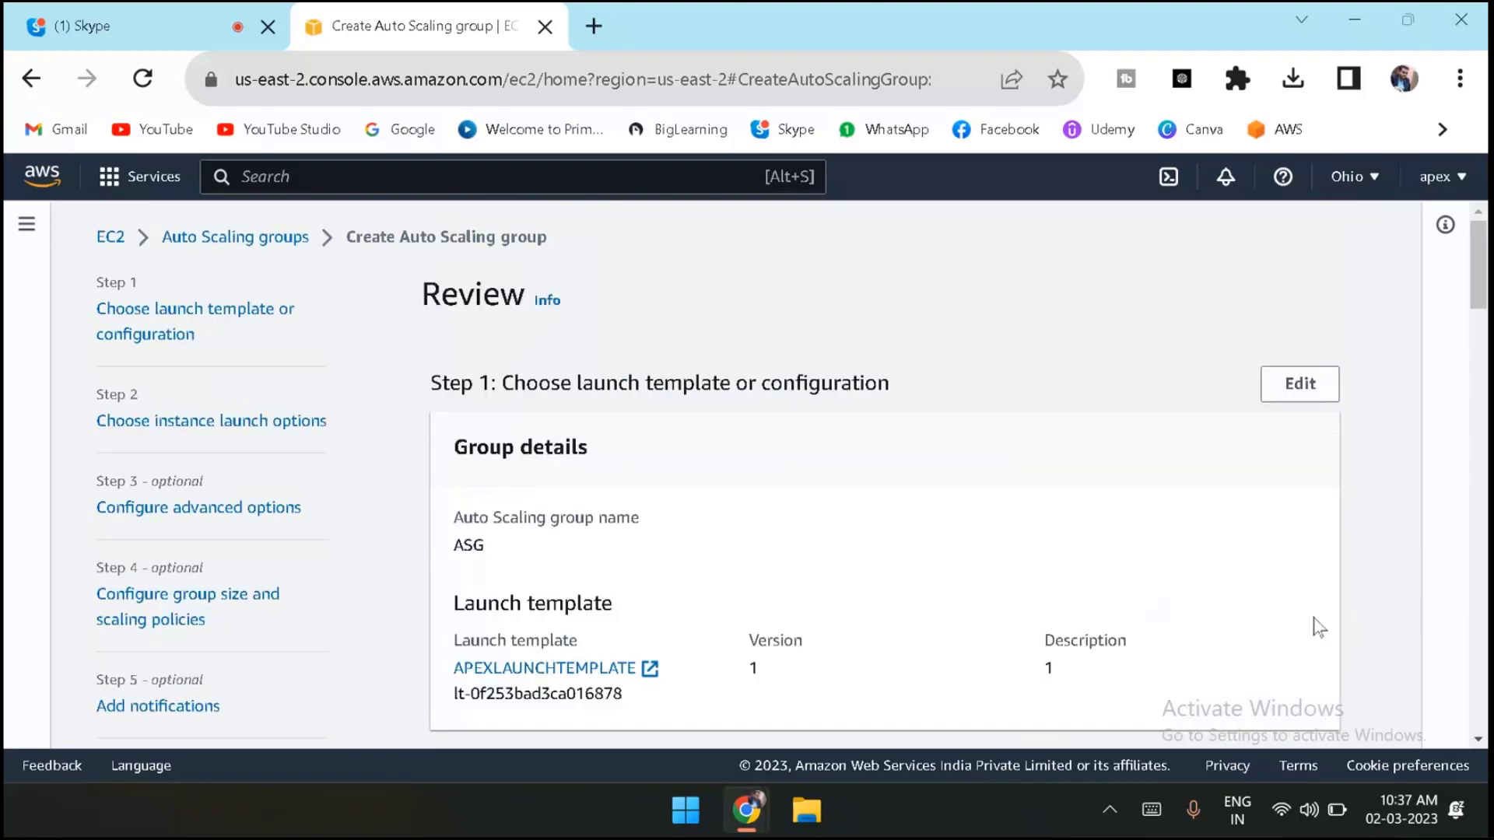
Review the group's launch template, network and Availability Zones, instance type requirements, load balancing, health checks and additional settings.
scroll(1040, 628, "down", 8)
scroll(1042, 622, "up", 3)
scroll(1043, 623, "up", 4)
scroll(517, 630, "down", 12)
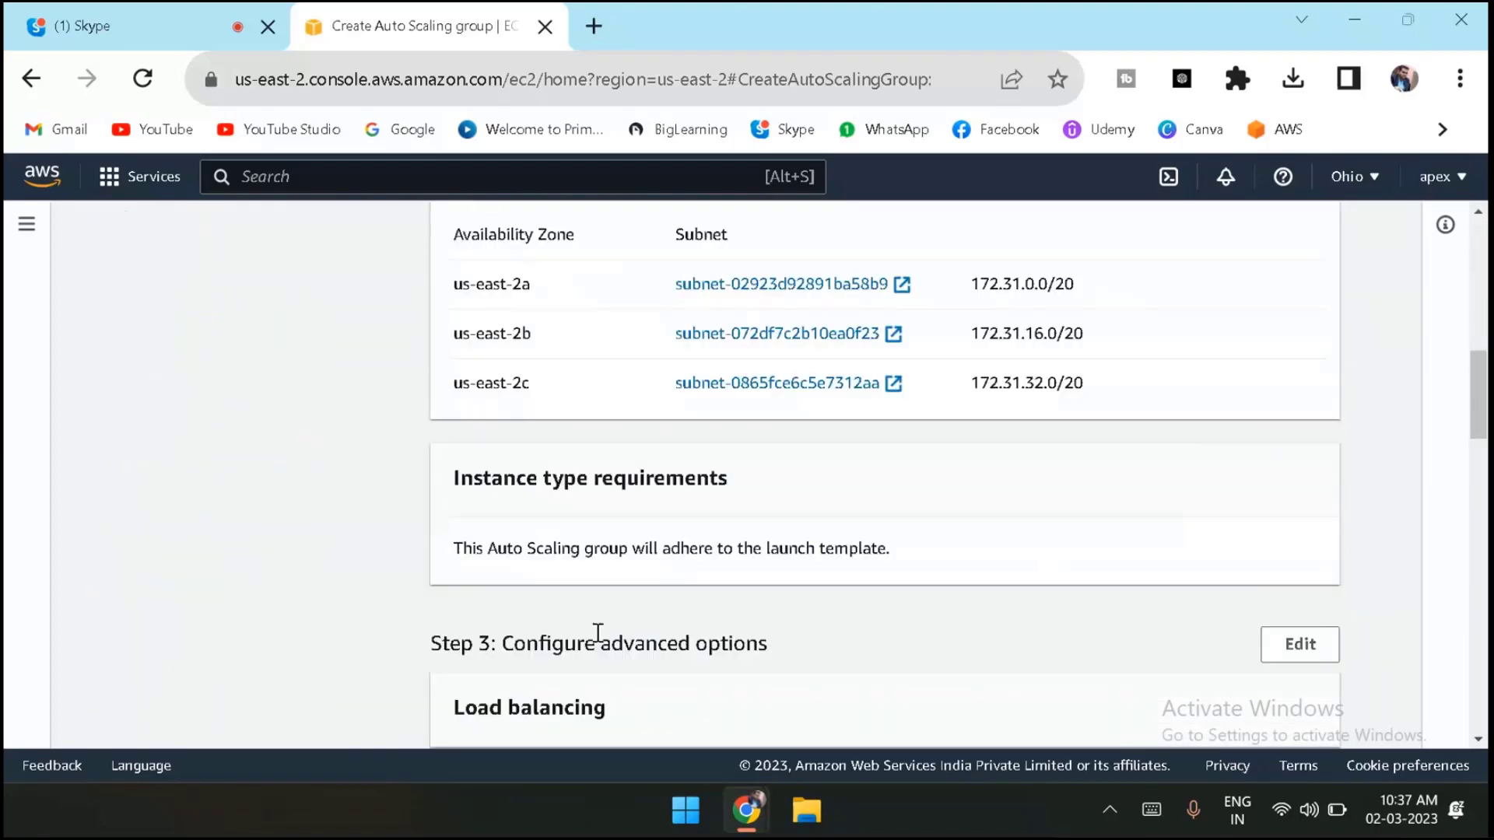
scroll(583, 617, "down", 10)
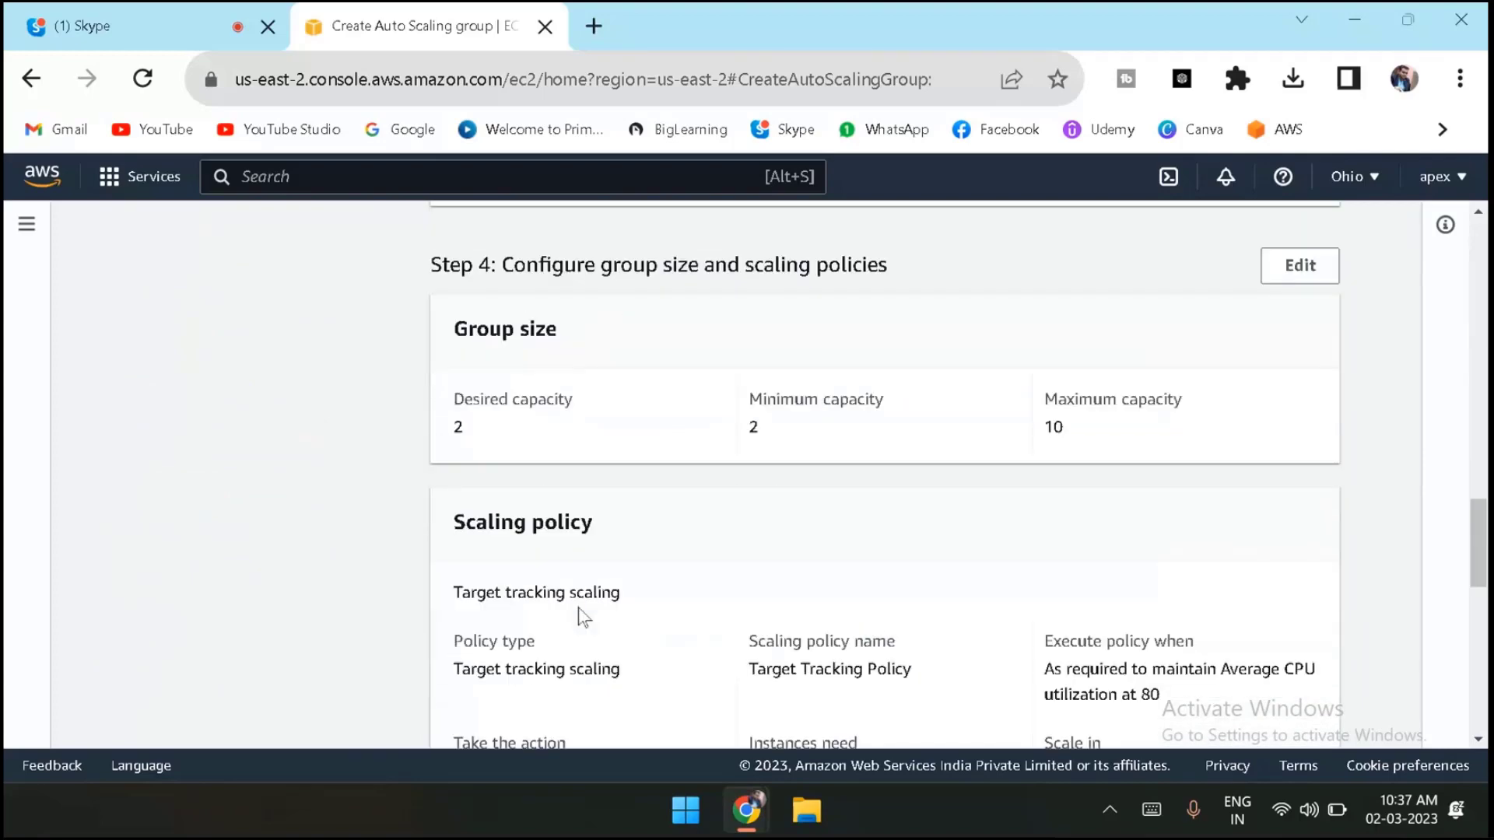
scroll(583, 617, "up", 4)
scroll(583, 618, "up", 20)
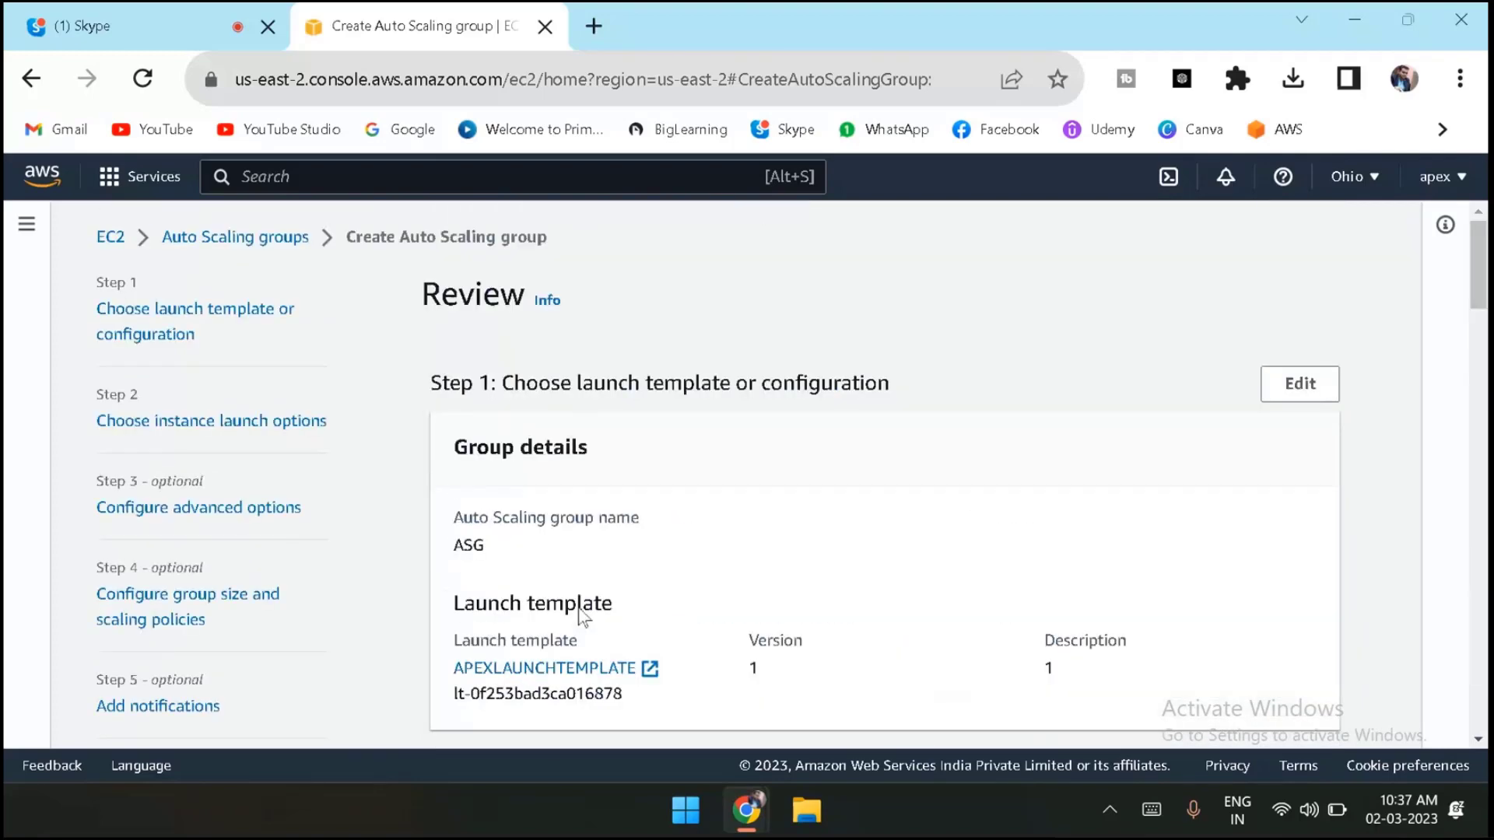
scroll(571, 604, "down", 3)
scroll(589, 467, "up", 1)
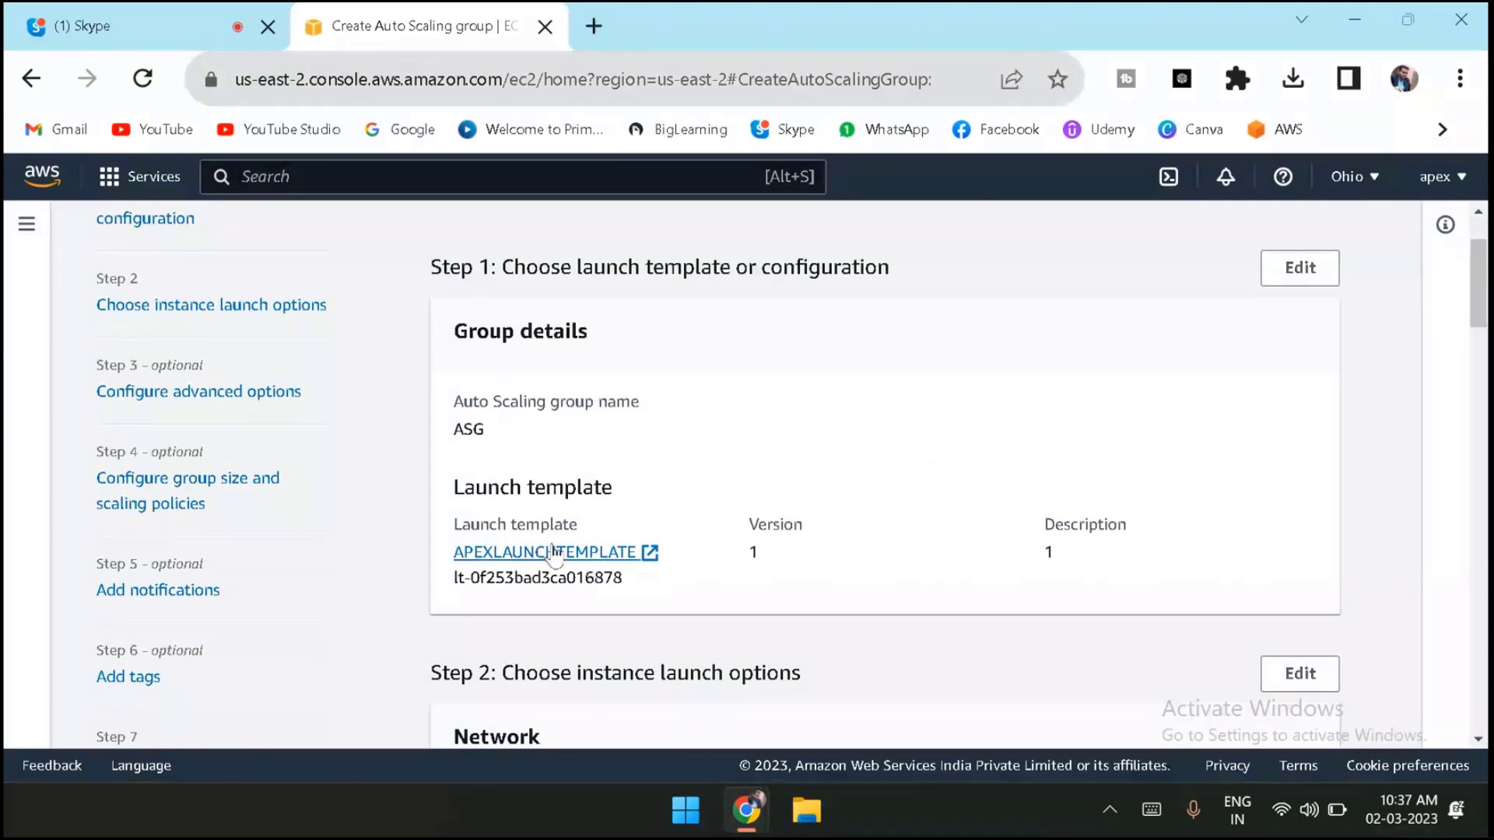
scroll(725, 592, "down", 3)
scroll(725, 591, "down", 1)
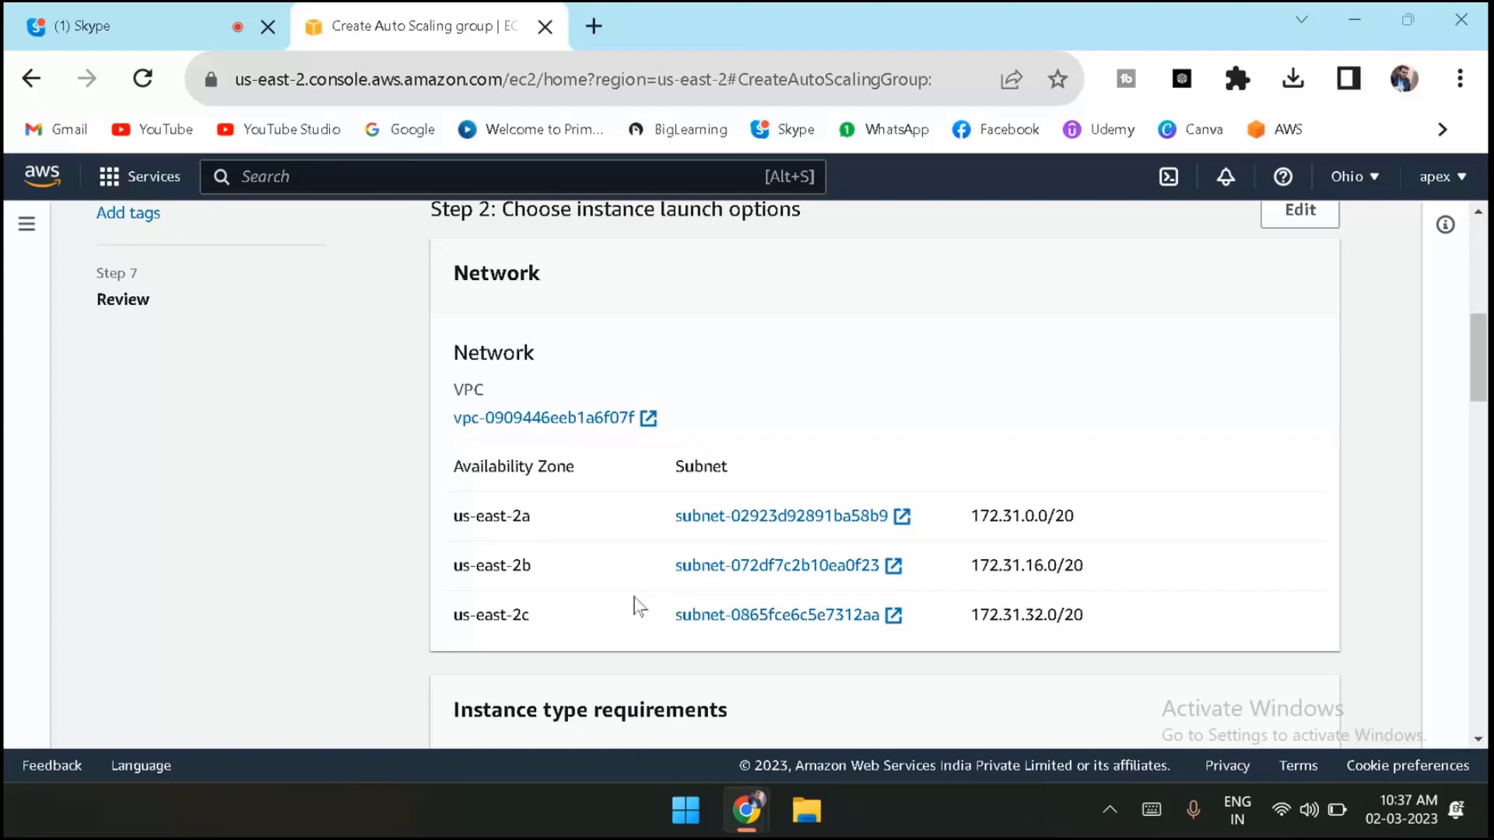
scroll(480, 594, "down", 1)
scroll(623, 603, "down", 1)
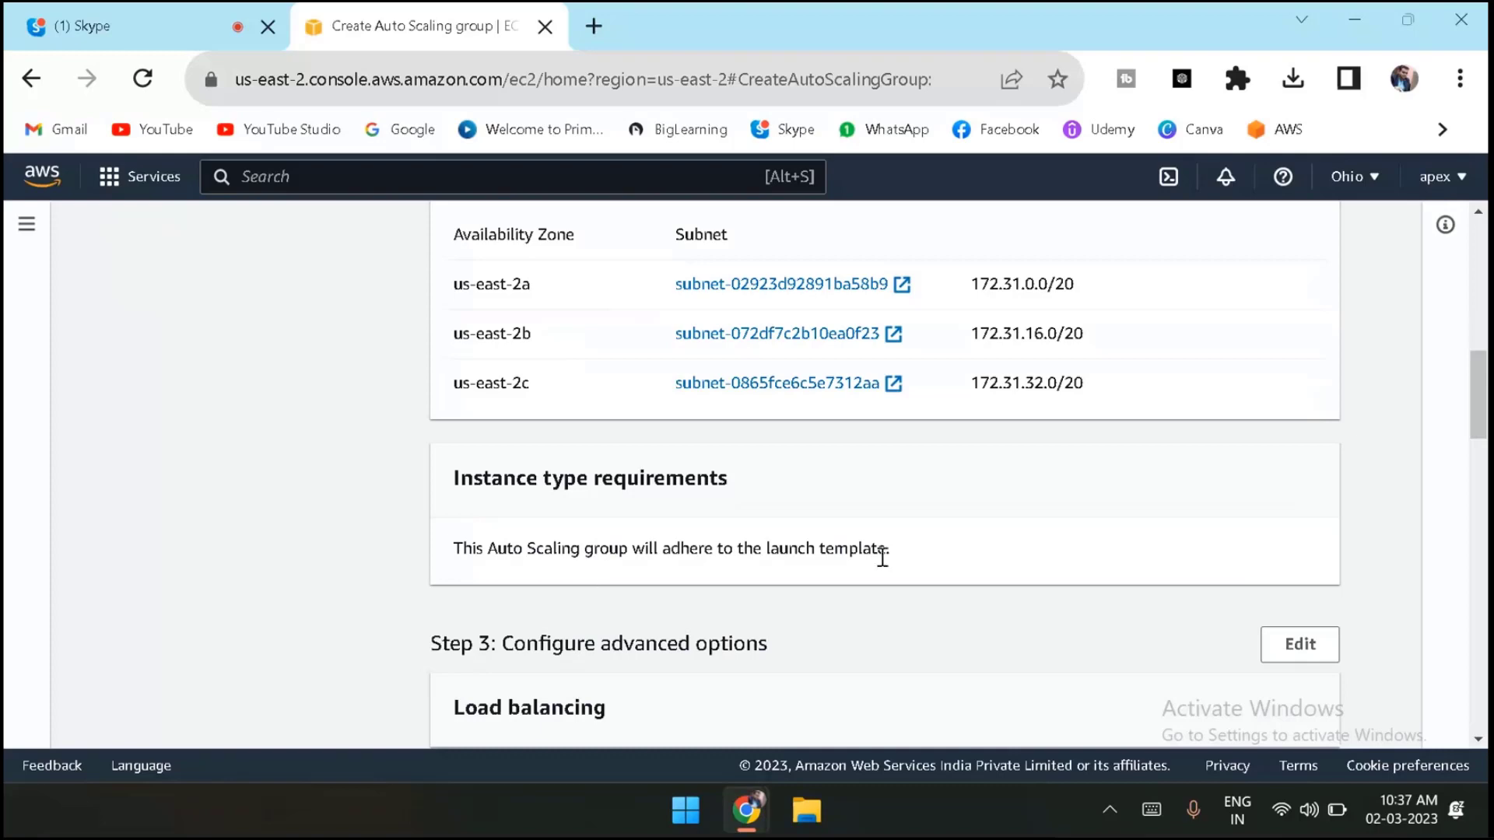
left_click_drag(894, 556, 395, 552)
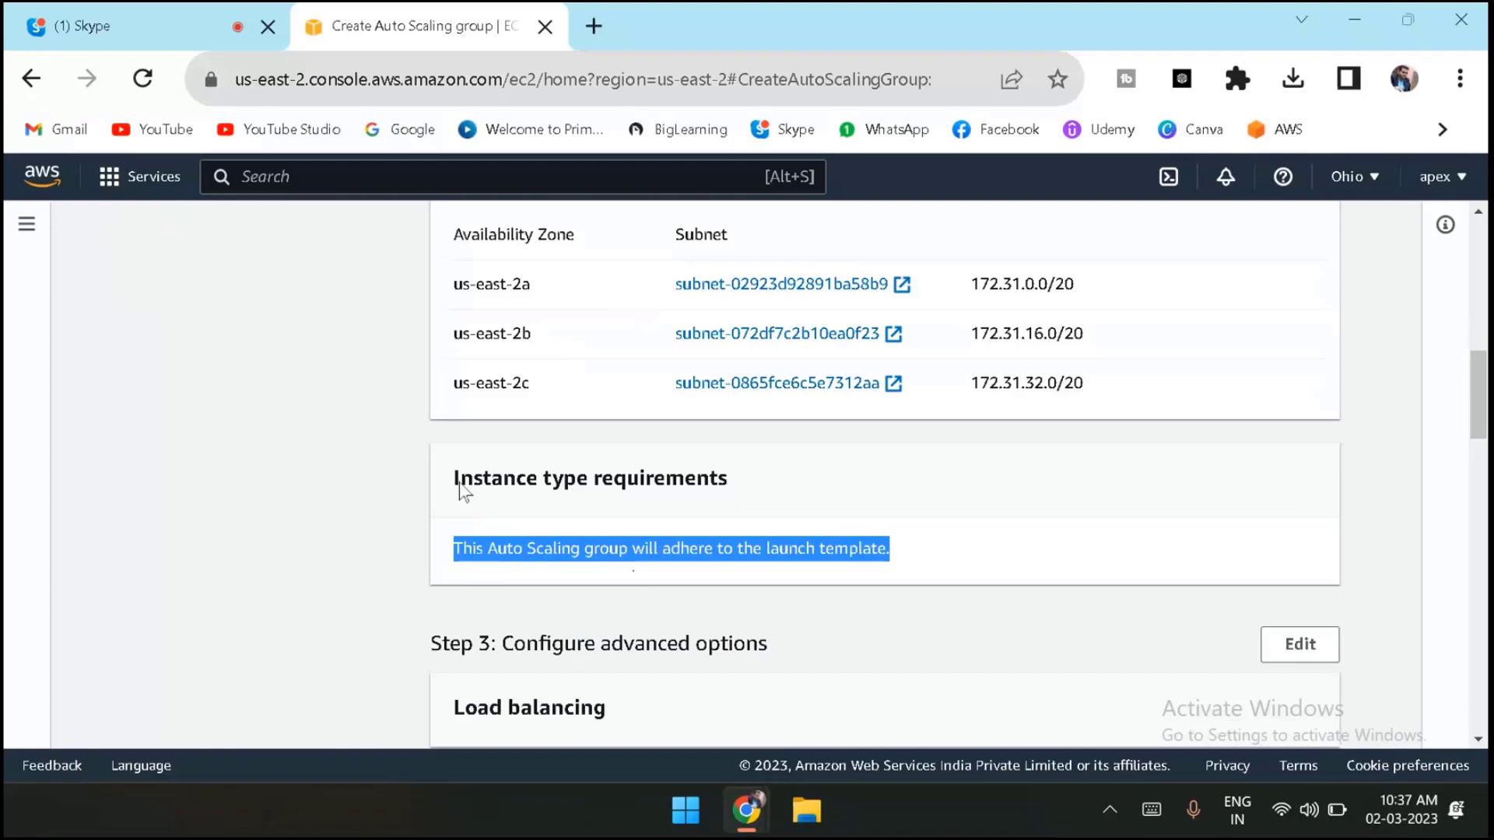
scroll(550, 545, "down", 2)
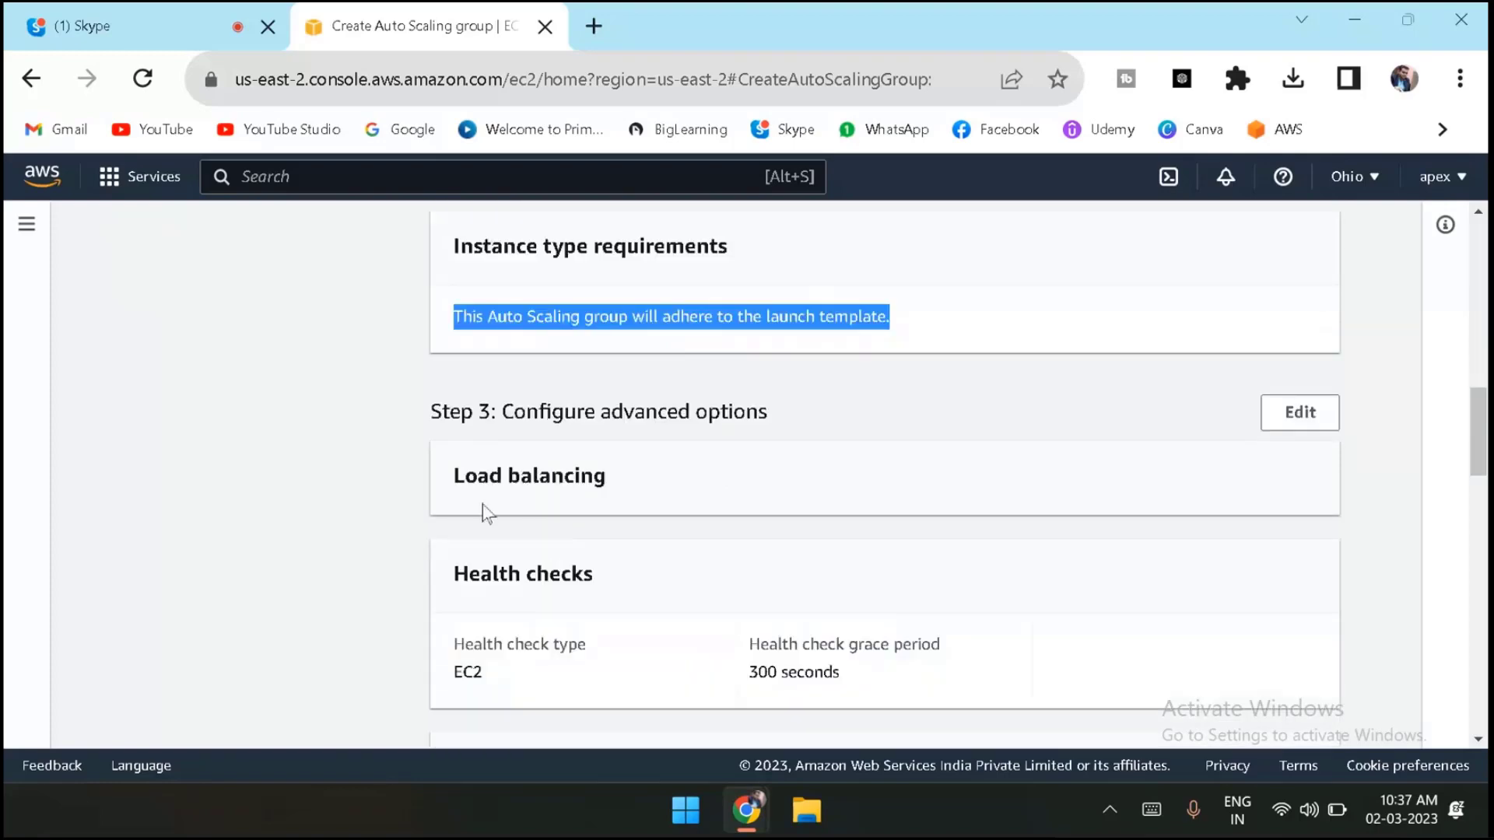
scroll(507, 568, "down", 2)
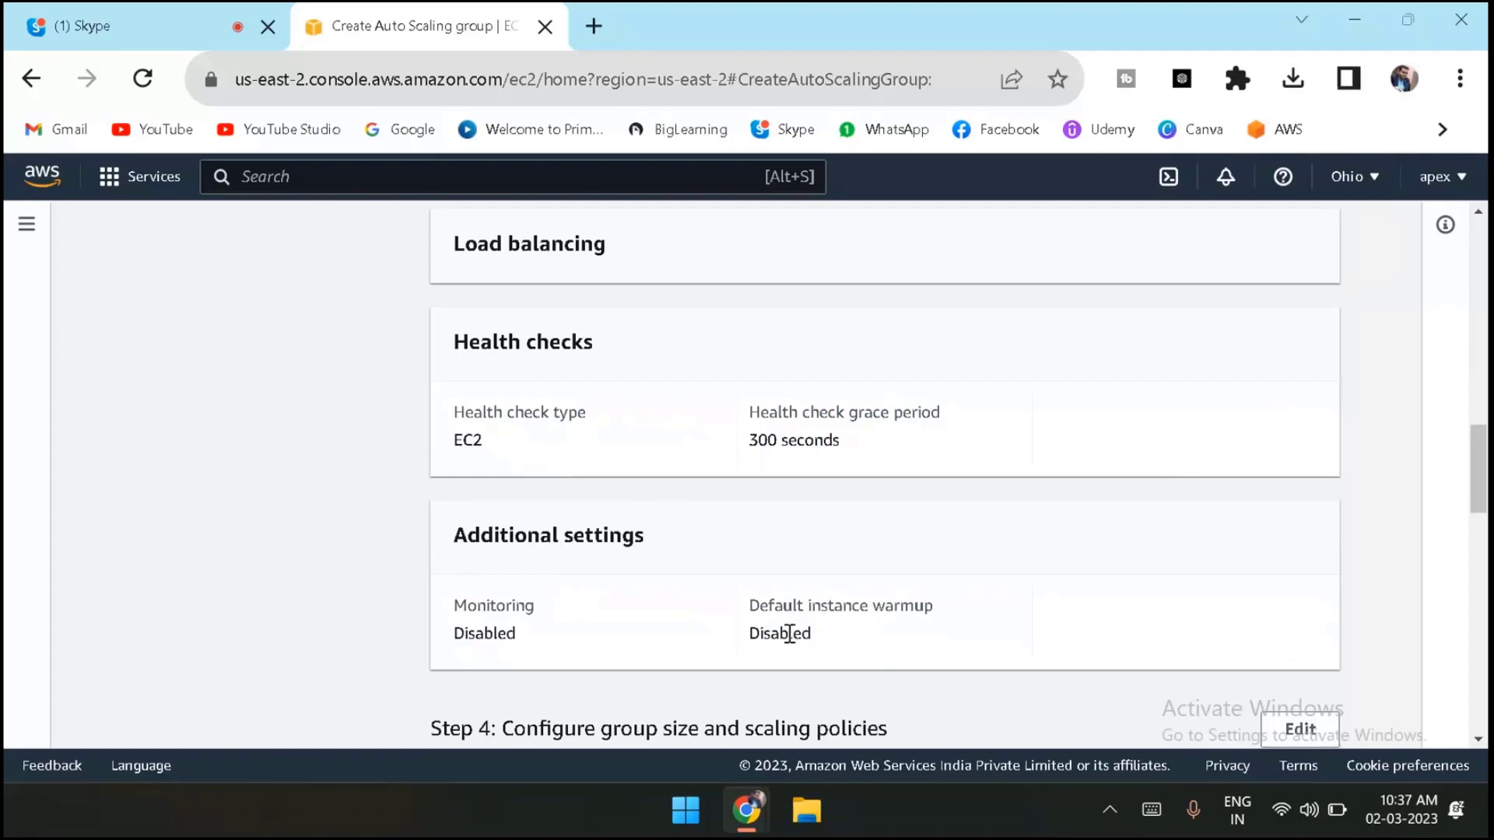
Review the group size, target tracking scaling policy and instance scale-in protection on the review page.
scroll(788, 632, "down", 2)
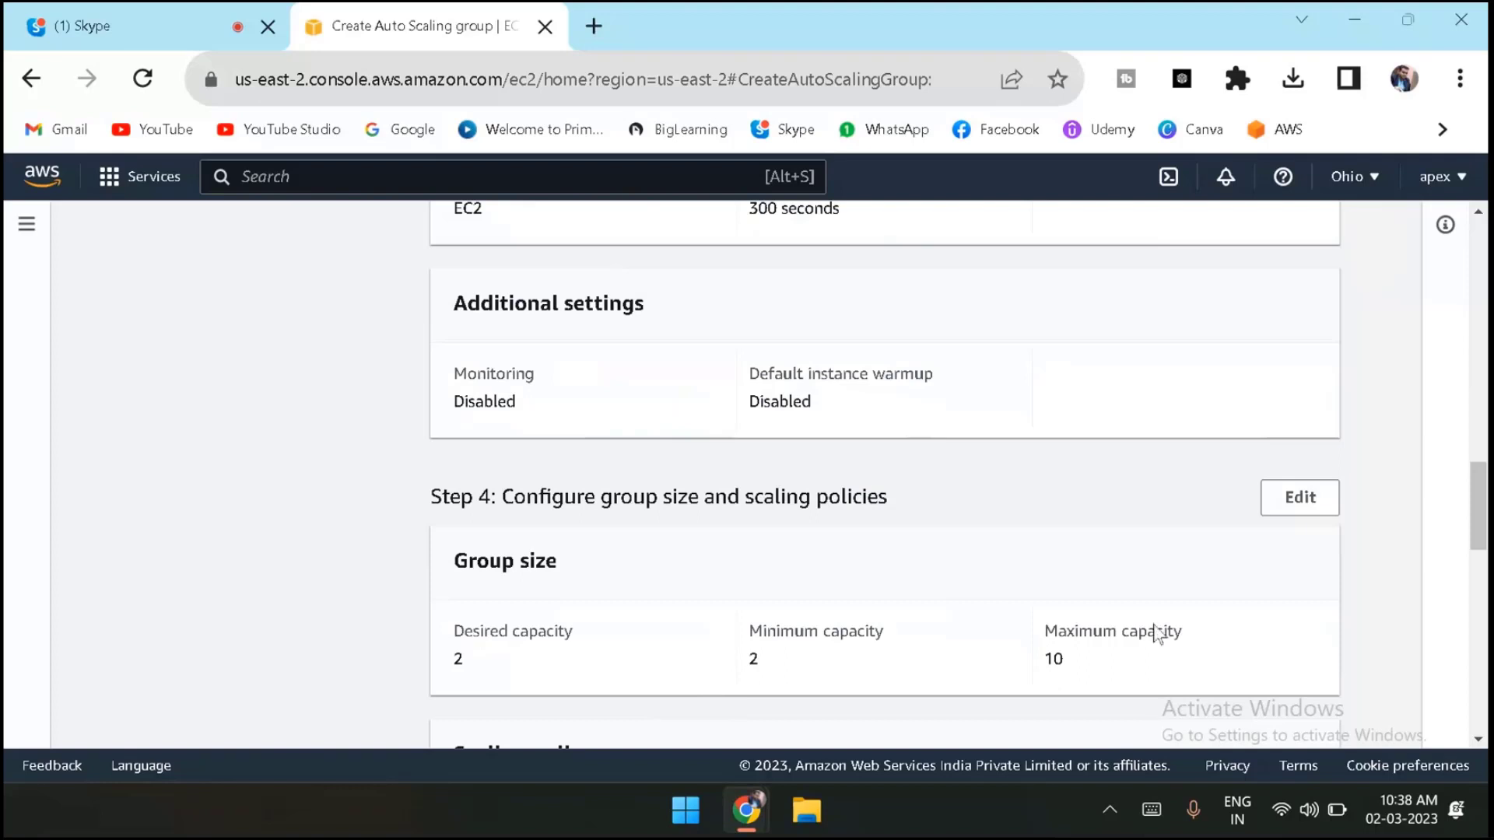
scroll(1072, 662, "down", 3)
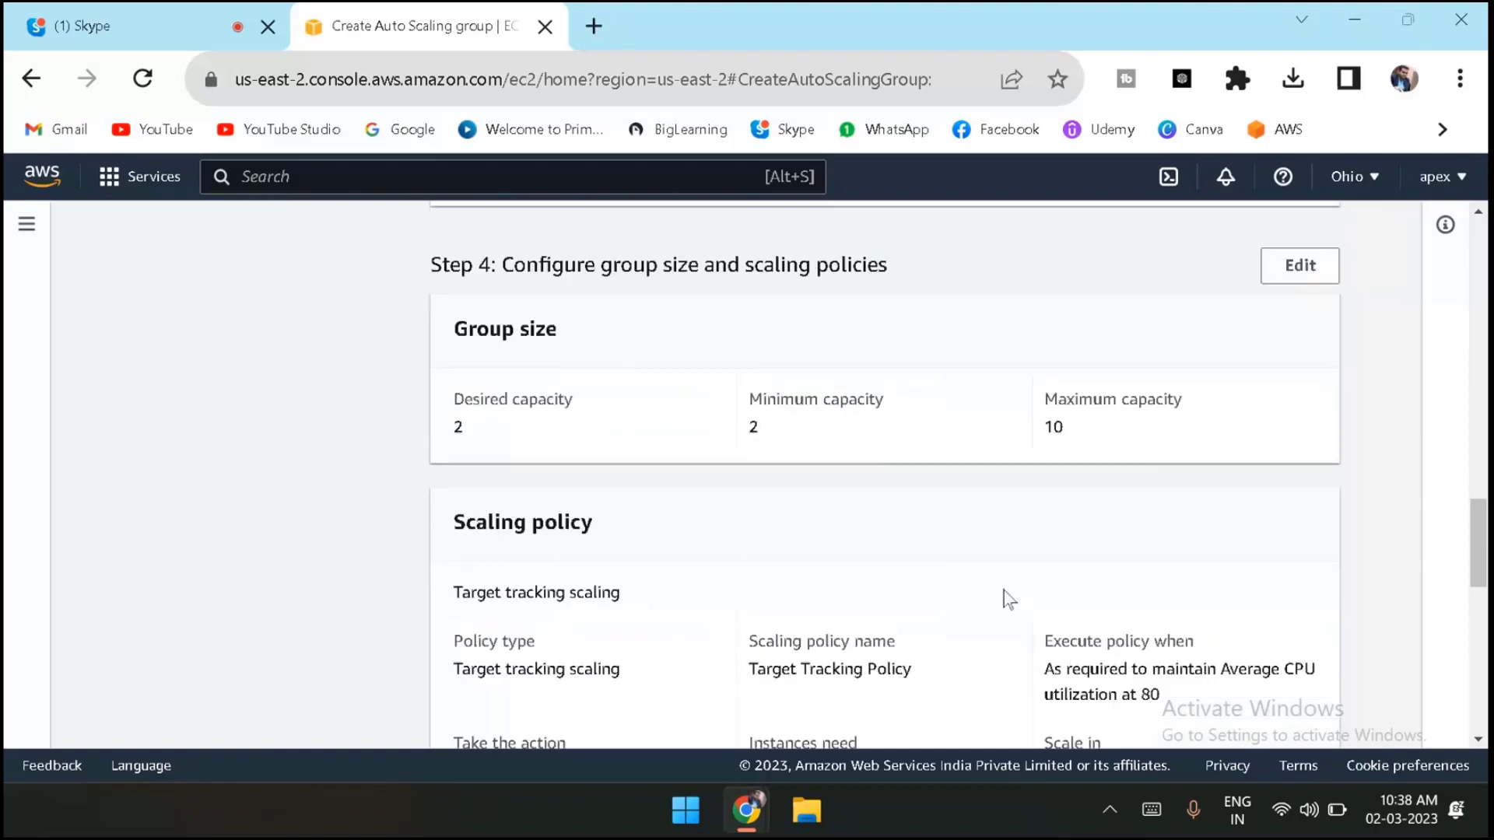
scroll(747, 576, "down", 1)
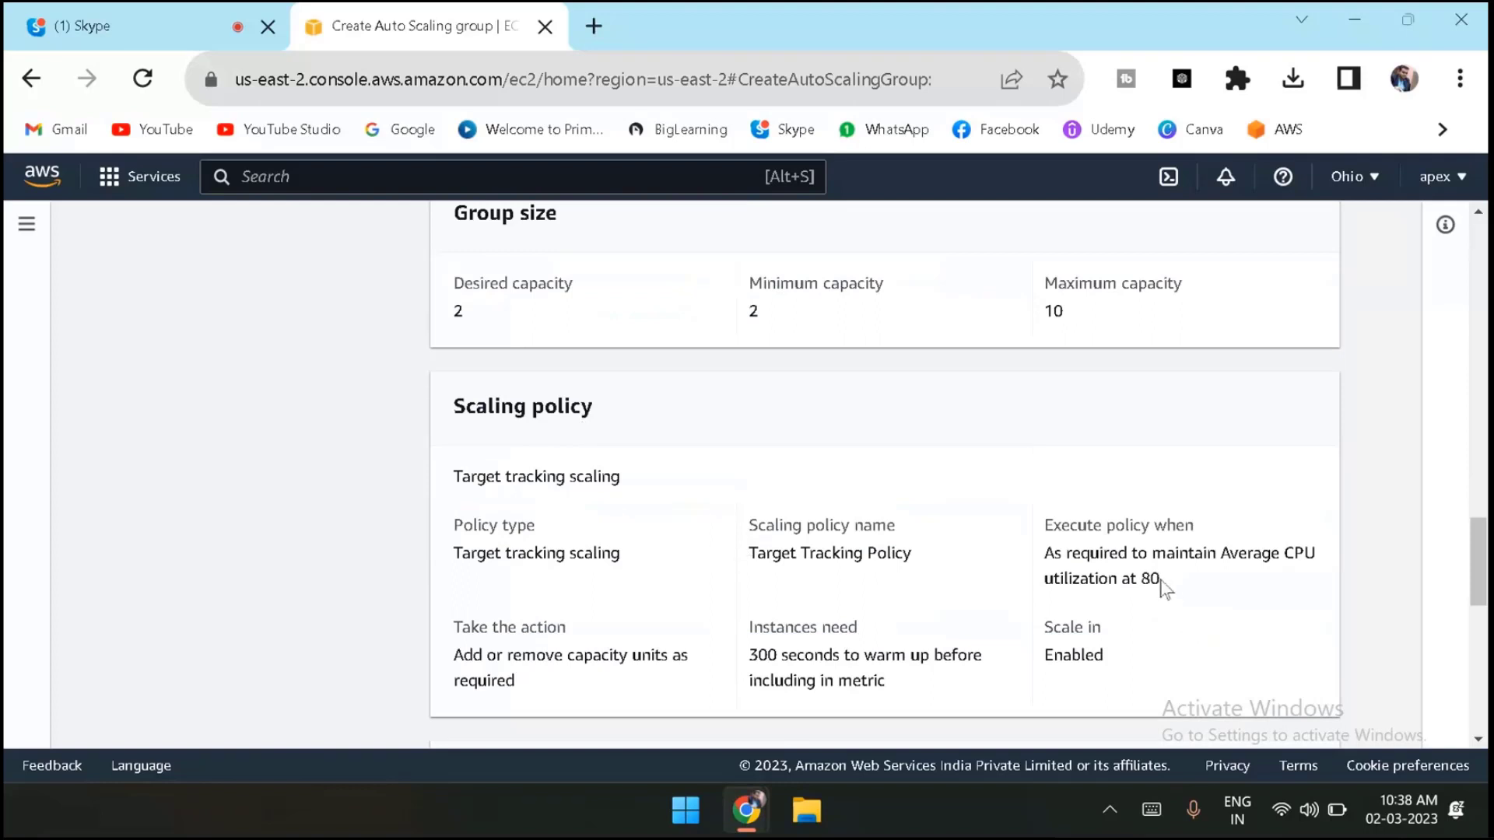
left_click_drag(1161, 585, 1030, 560)
left_click(938, 593)
scroll(1061, 660, "down", 3)
scroll(1054, 666, "up", 3)
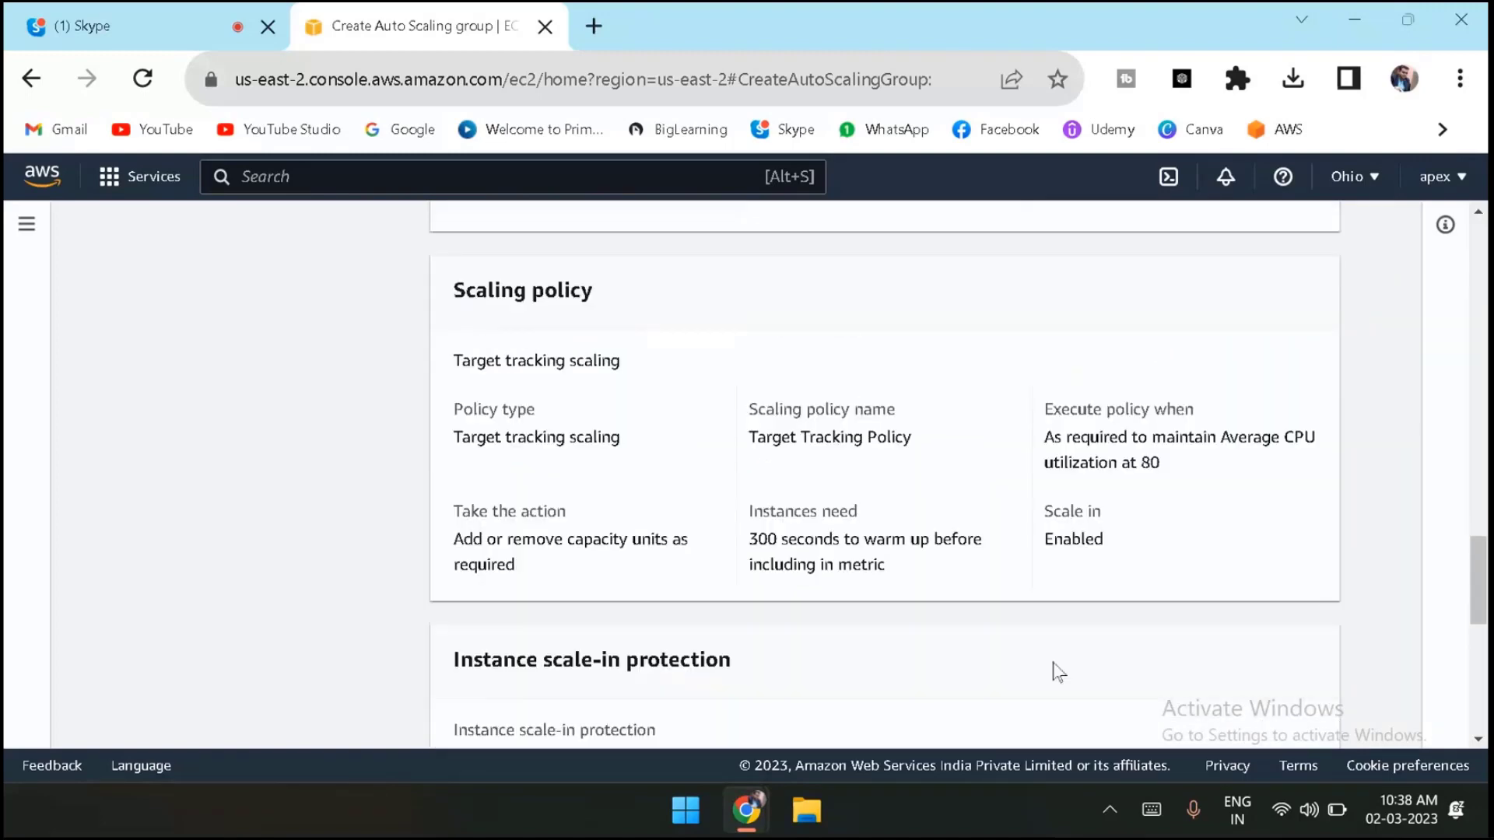
scroll(1054, 662, "down", 3)
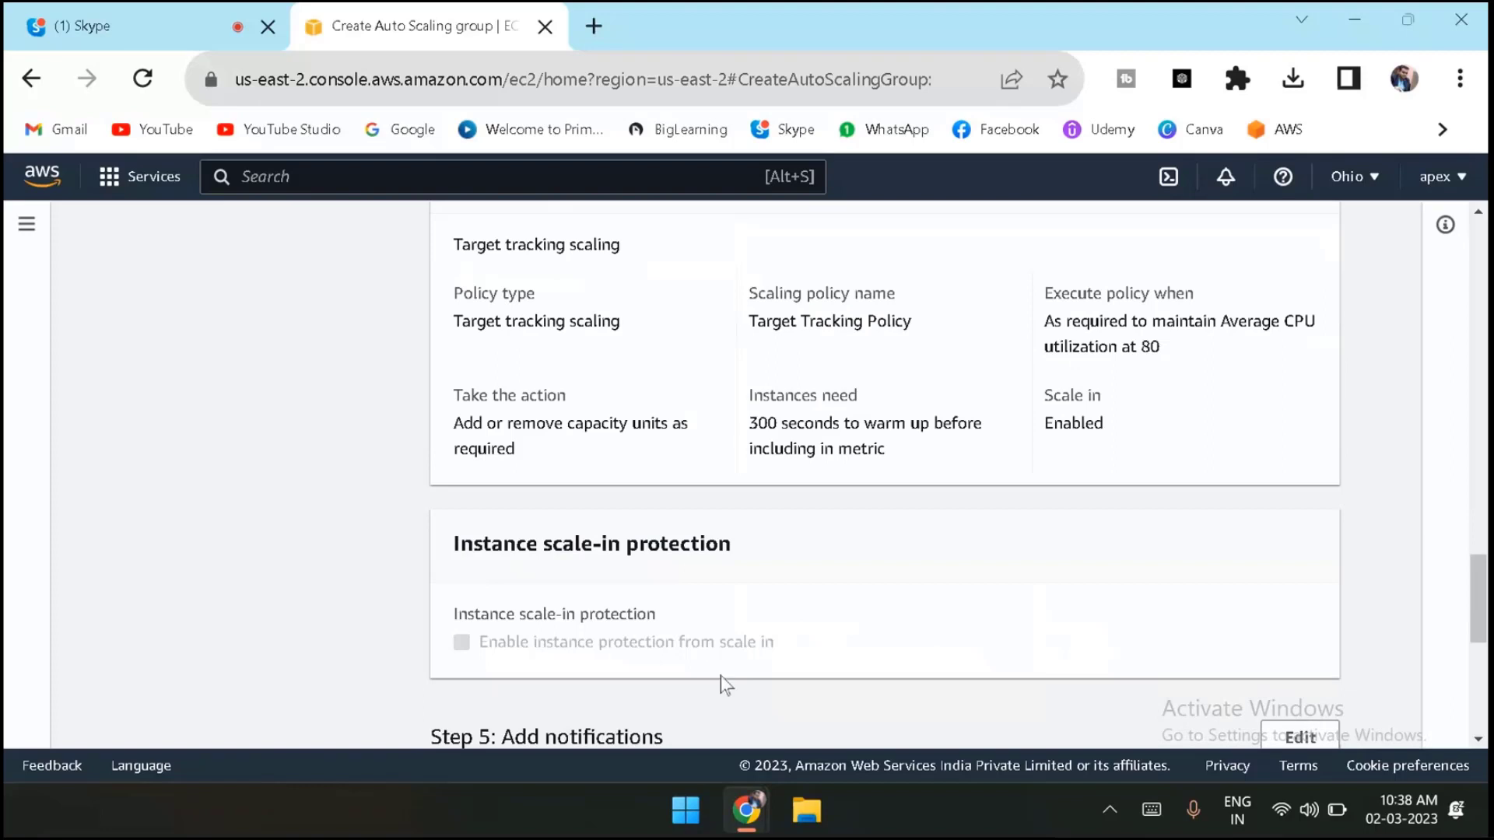
scroll(545, 630, "down", 2)
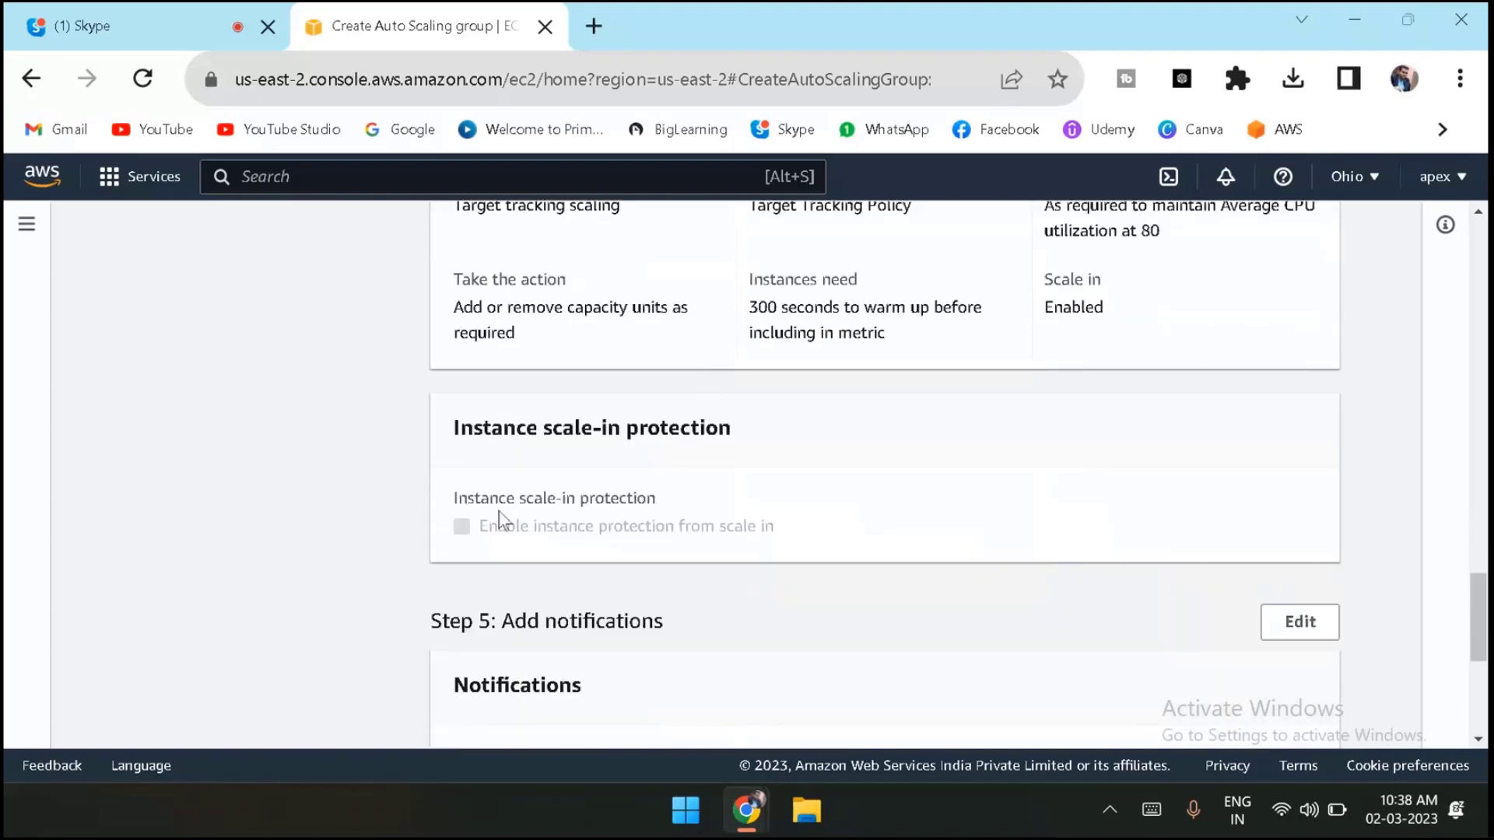
Create the Auto Scaling group with the reviewed settings.
scroll(501, 521, "down", 5)
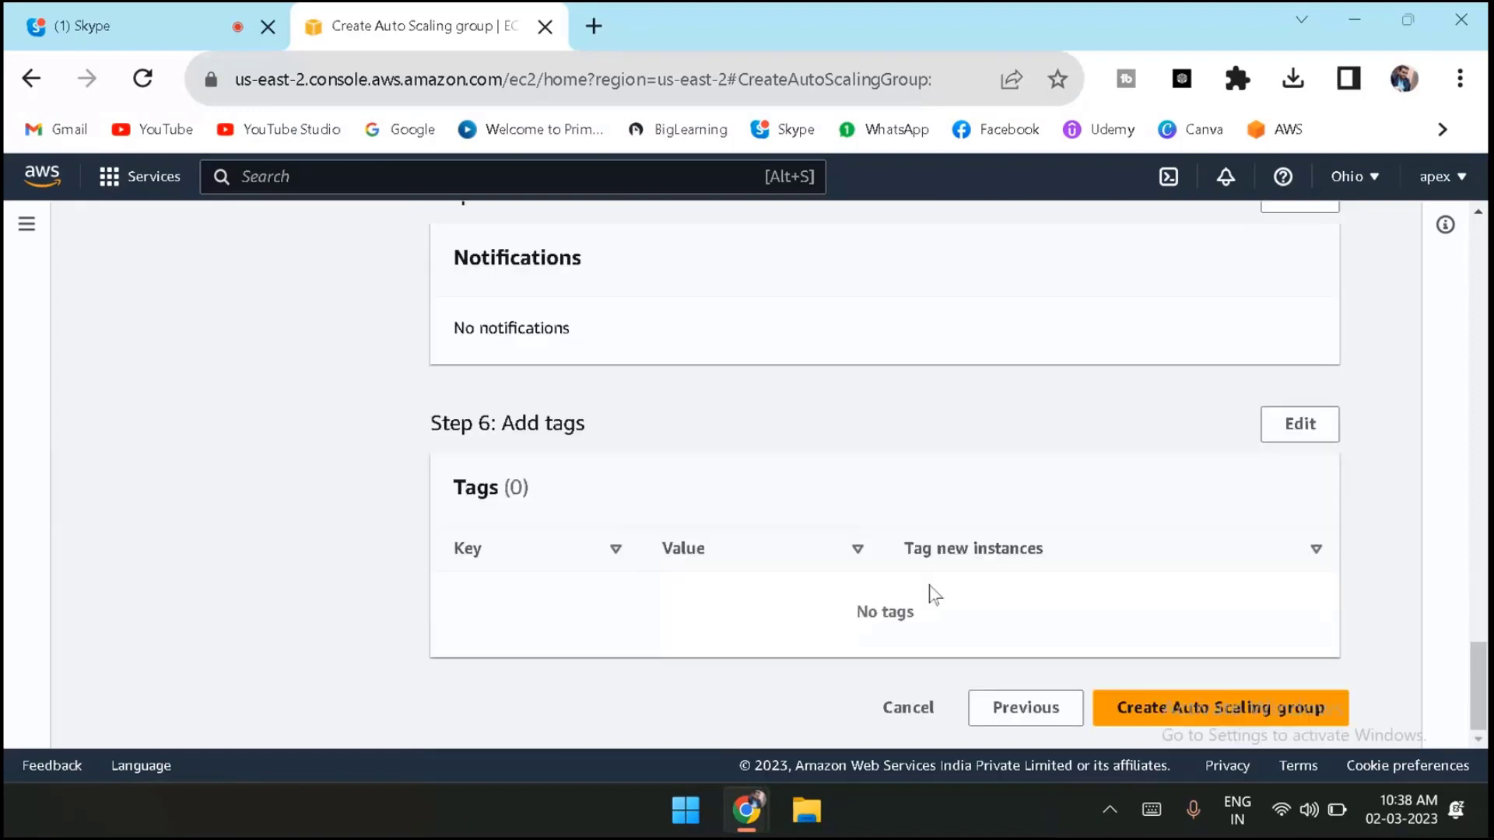
left_click(1175, 714)
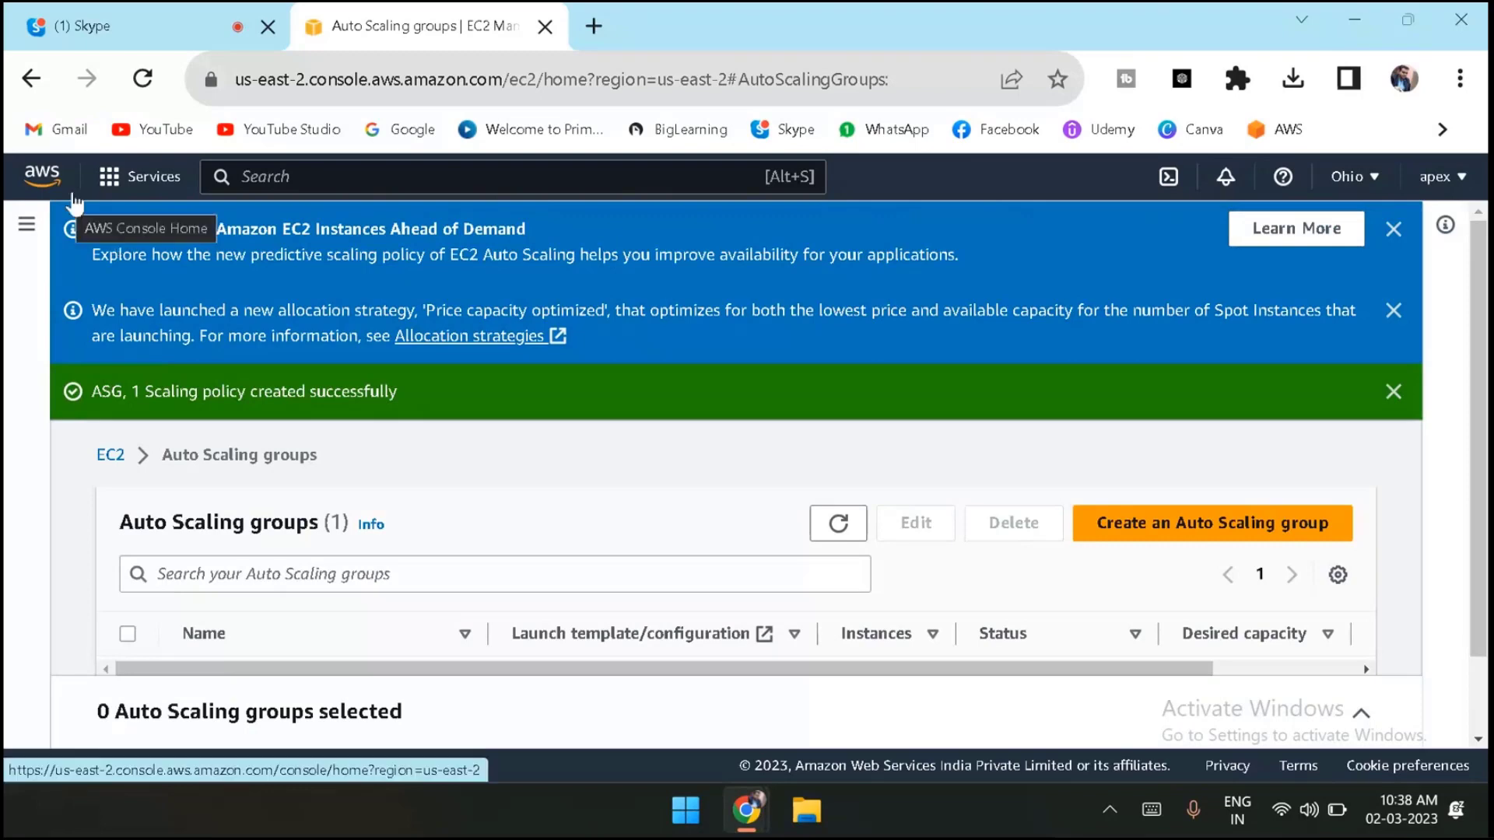
Go to the EC2 dashboard, open the list of running instances and refresh it.
left_click(119, 193)
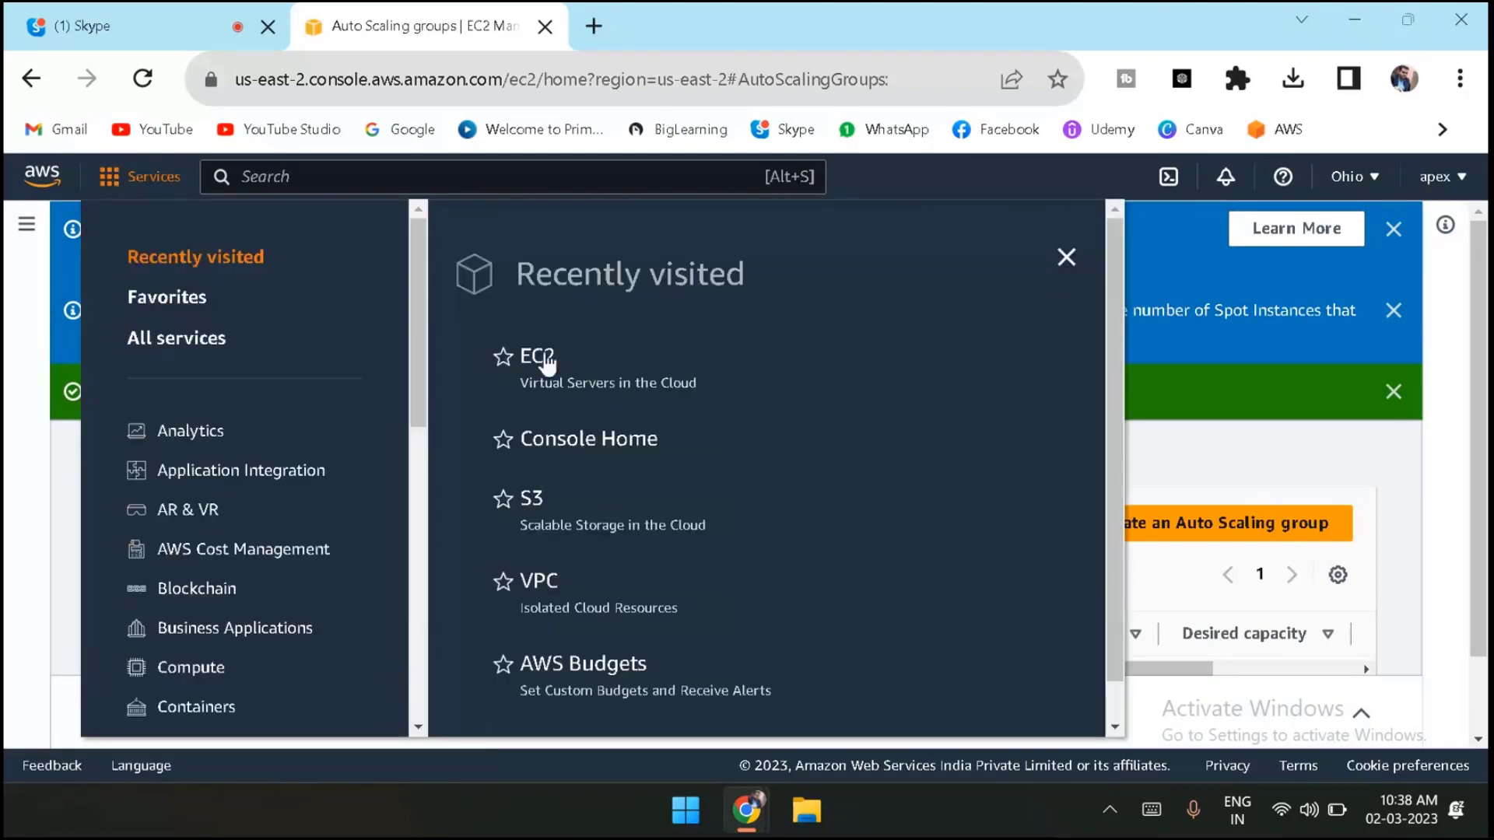
left_click(545, 360)
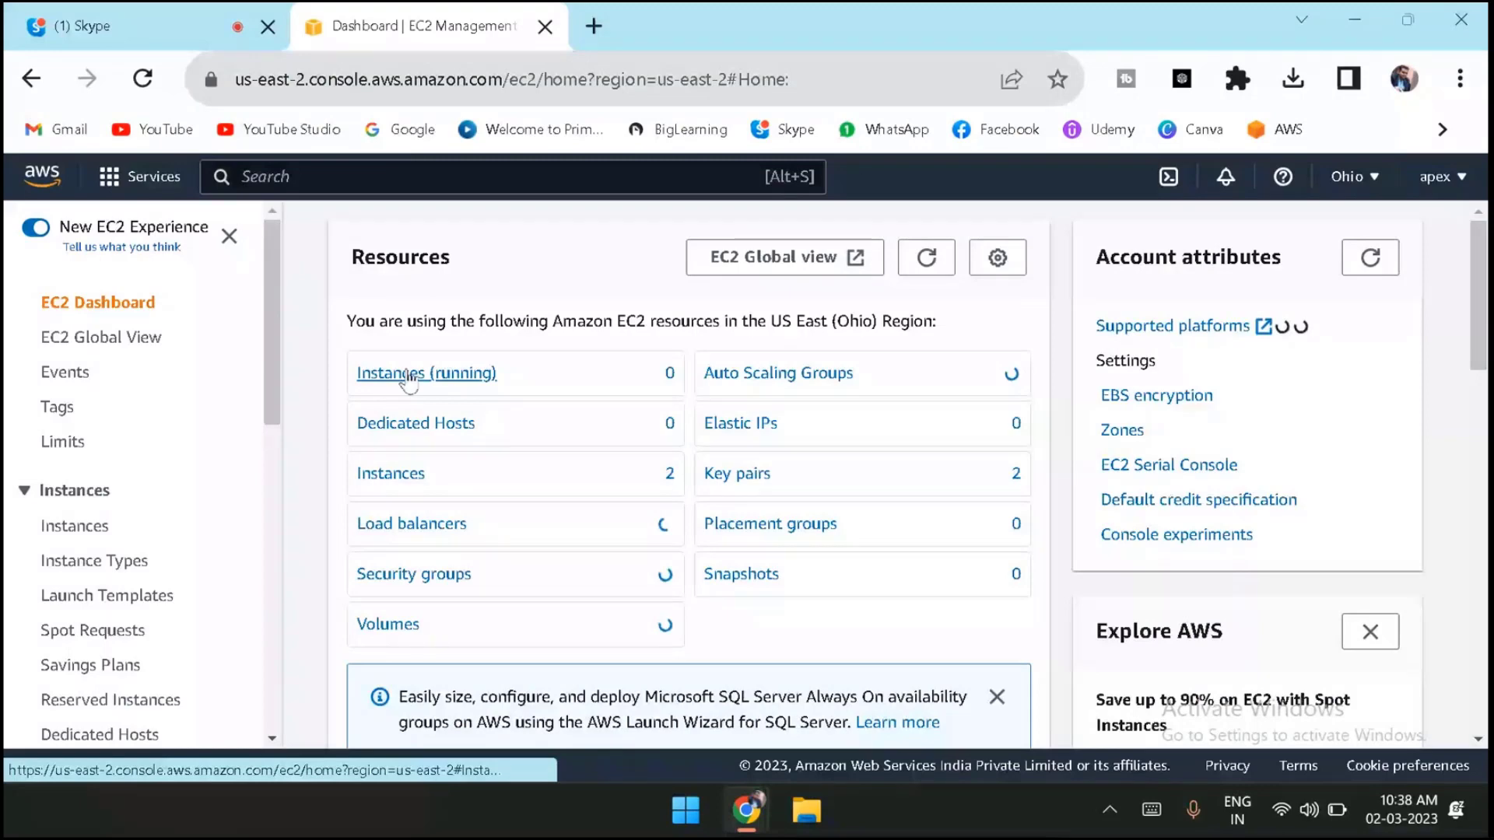
left_click(408, 377)
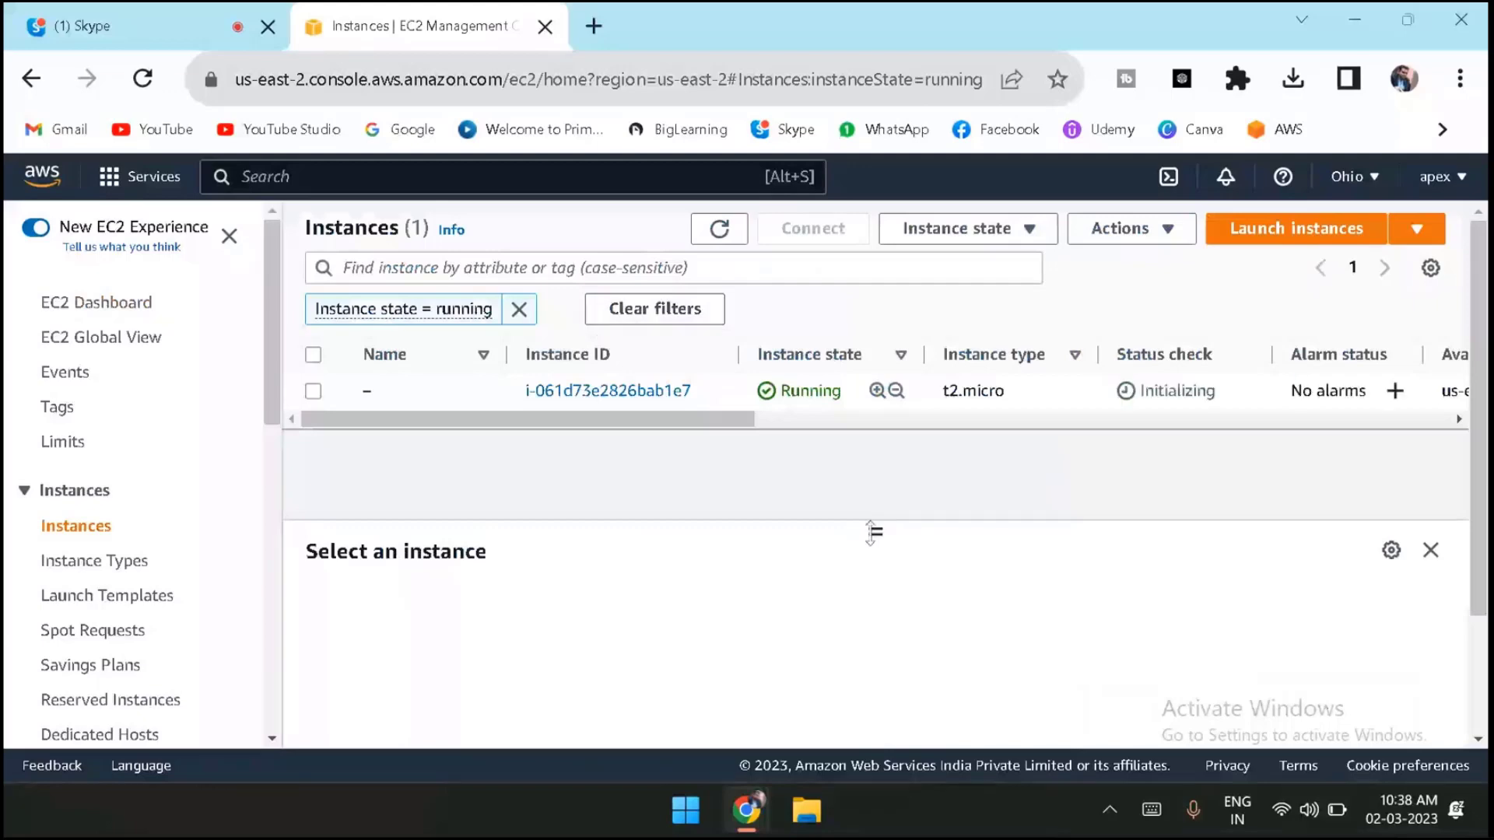
left_click_drag(872, 533, 872, 578)
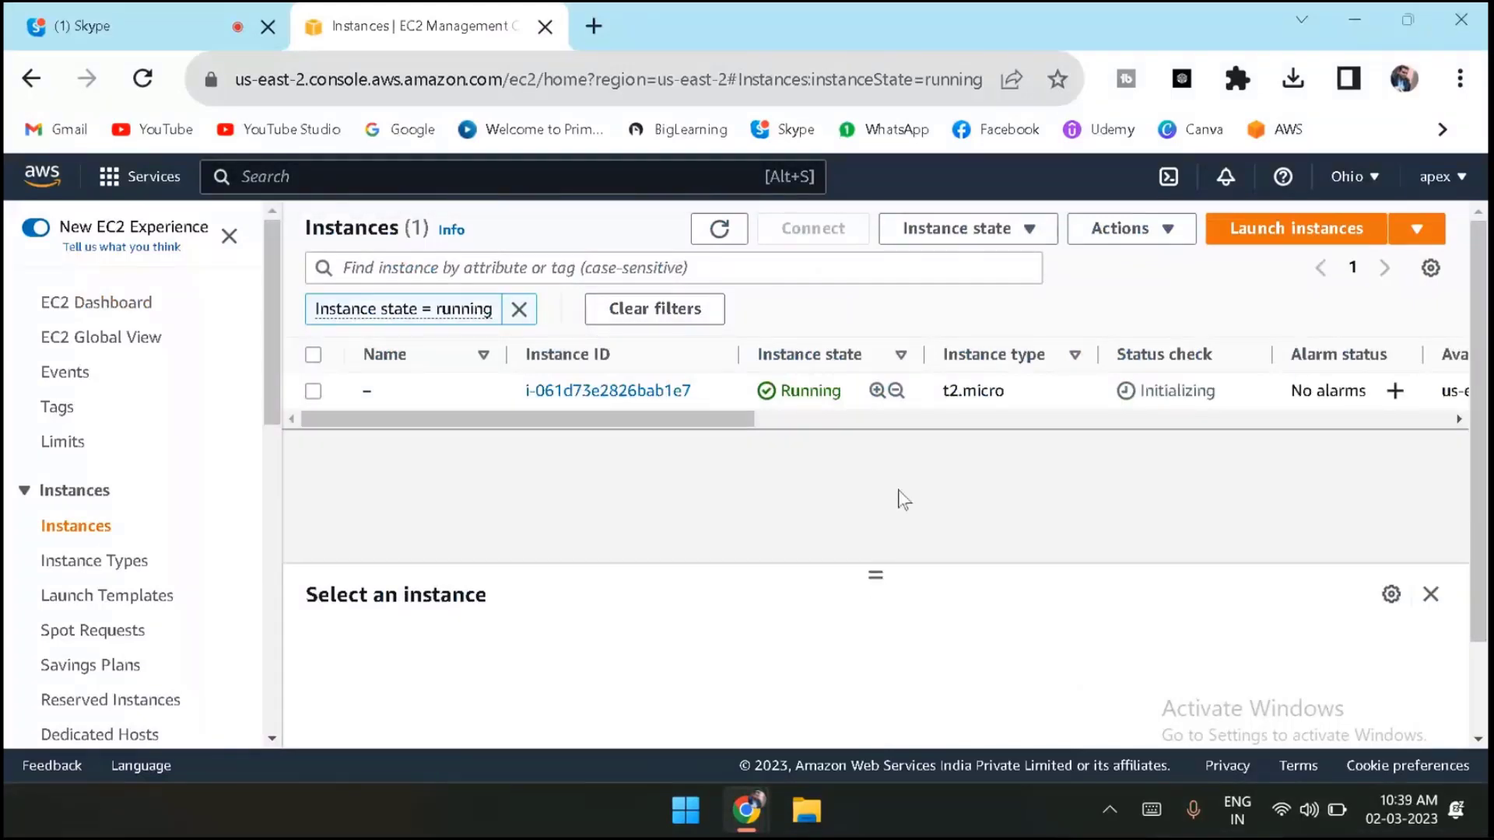
left_click(706, 234)
left_click(715, 243)
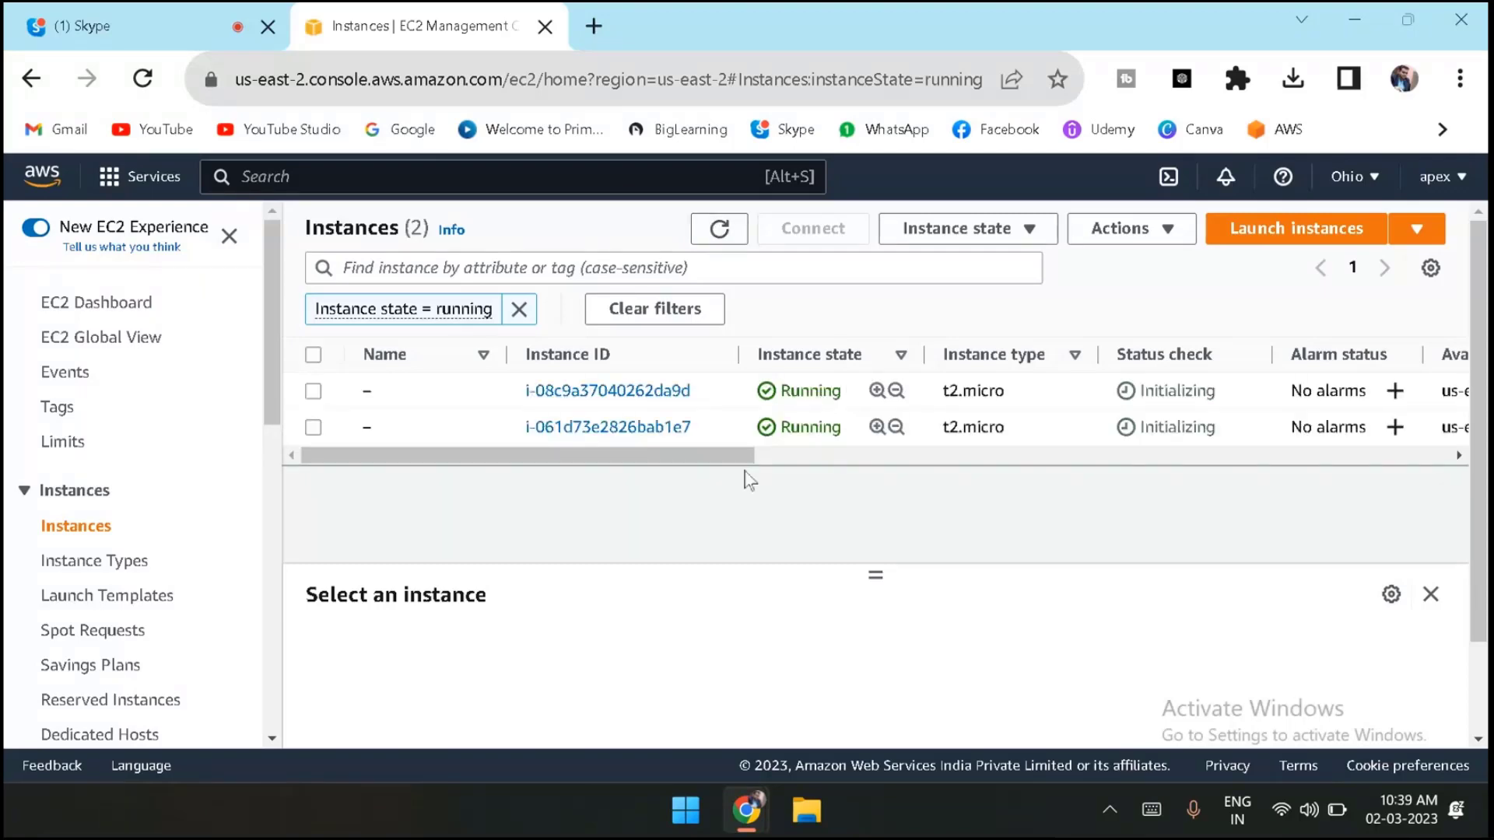
Name the first unnamed instance in the running instances list SER-1.
left_click(386, 391)
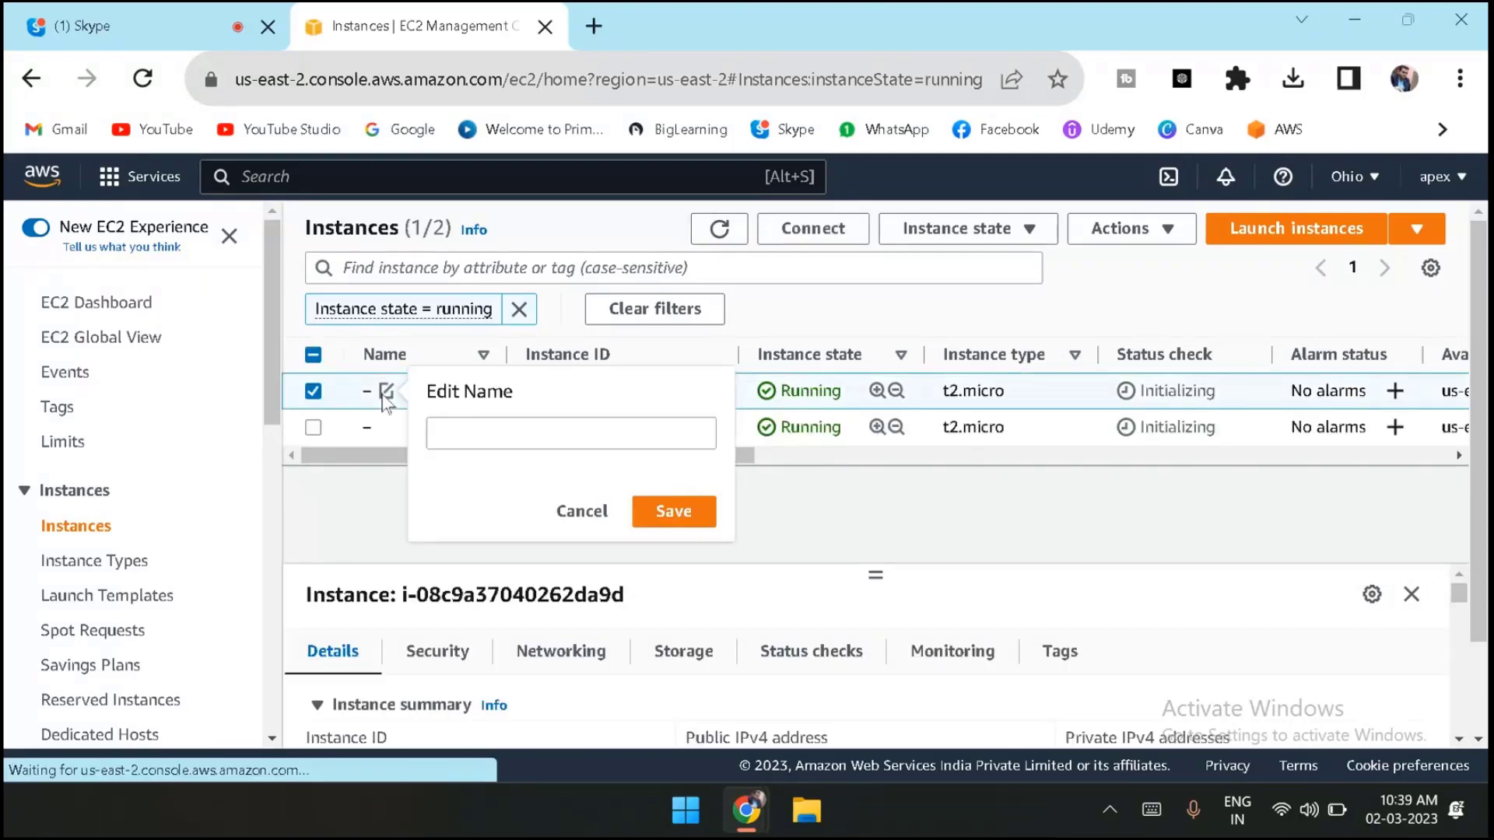
left_click(602, 438)
type("SE")
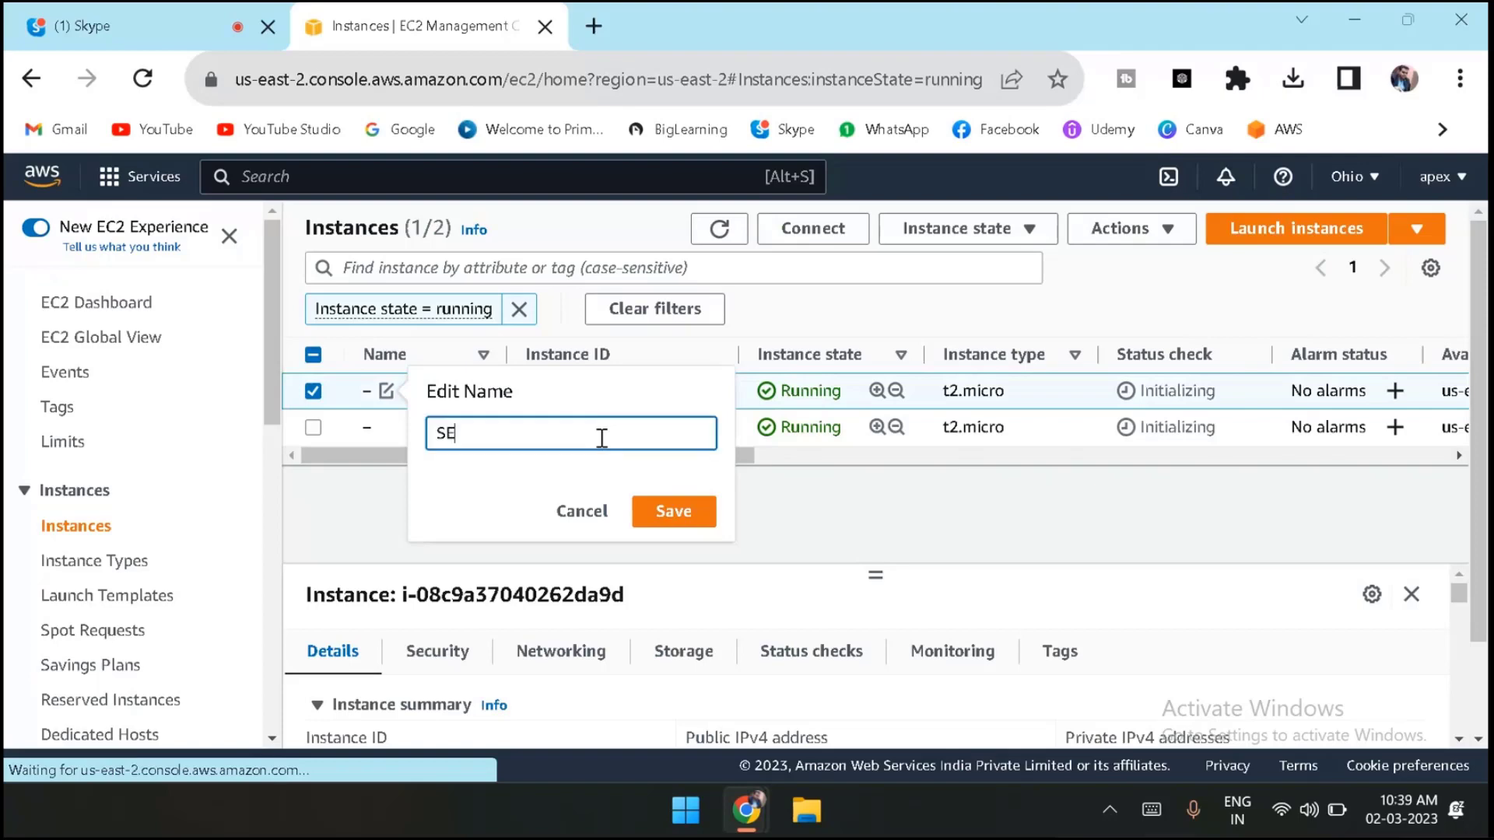
type("R-1")
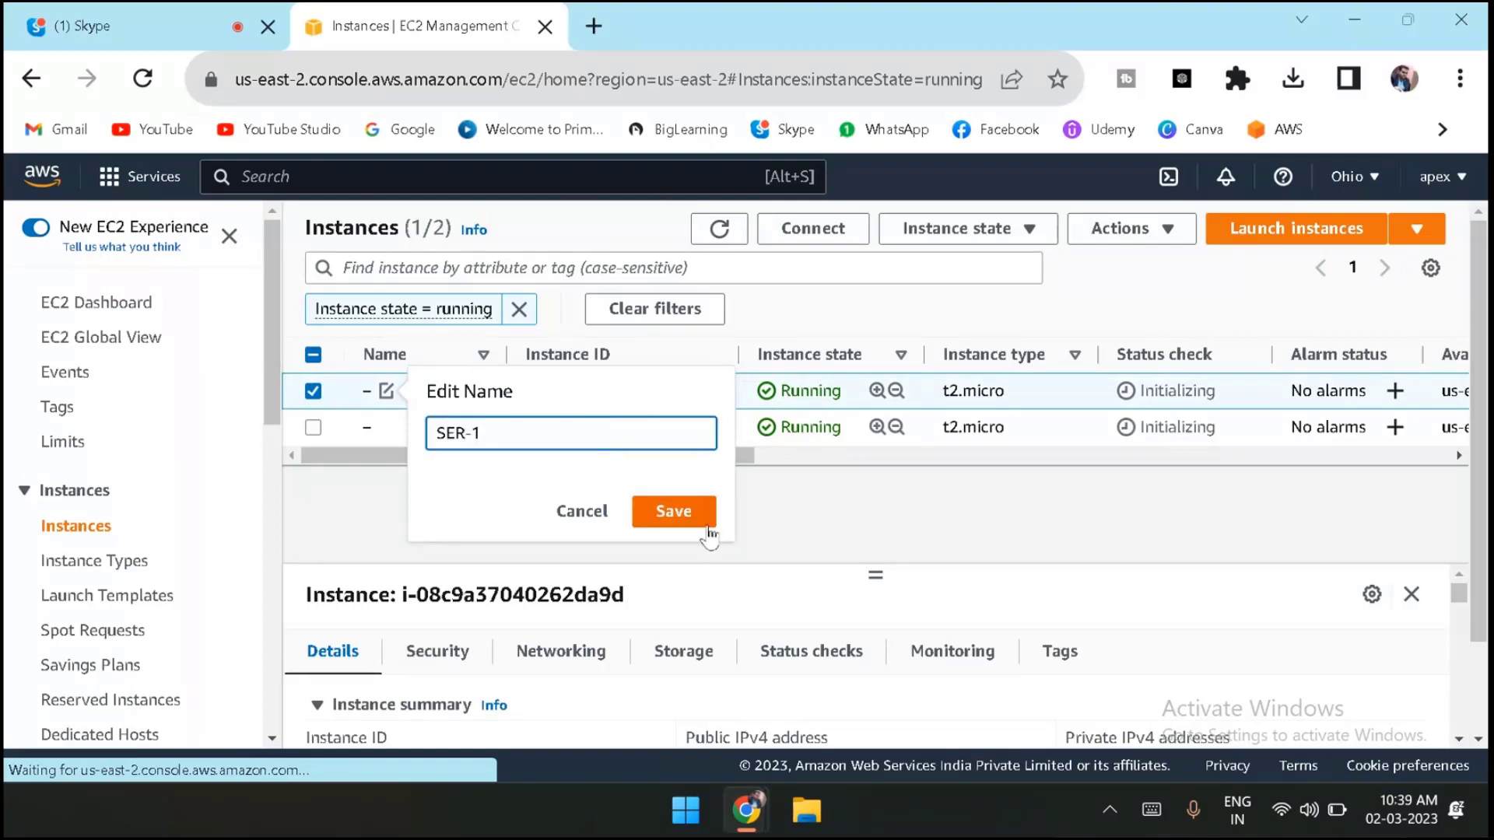
left_click(671, 512)
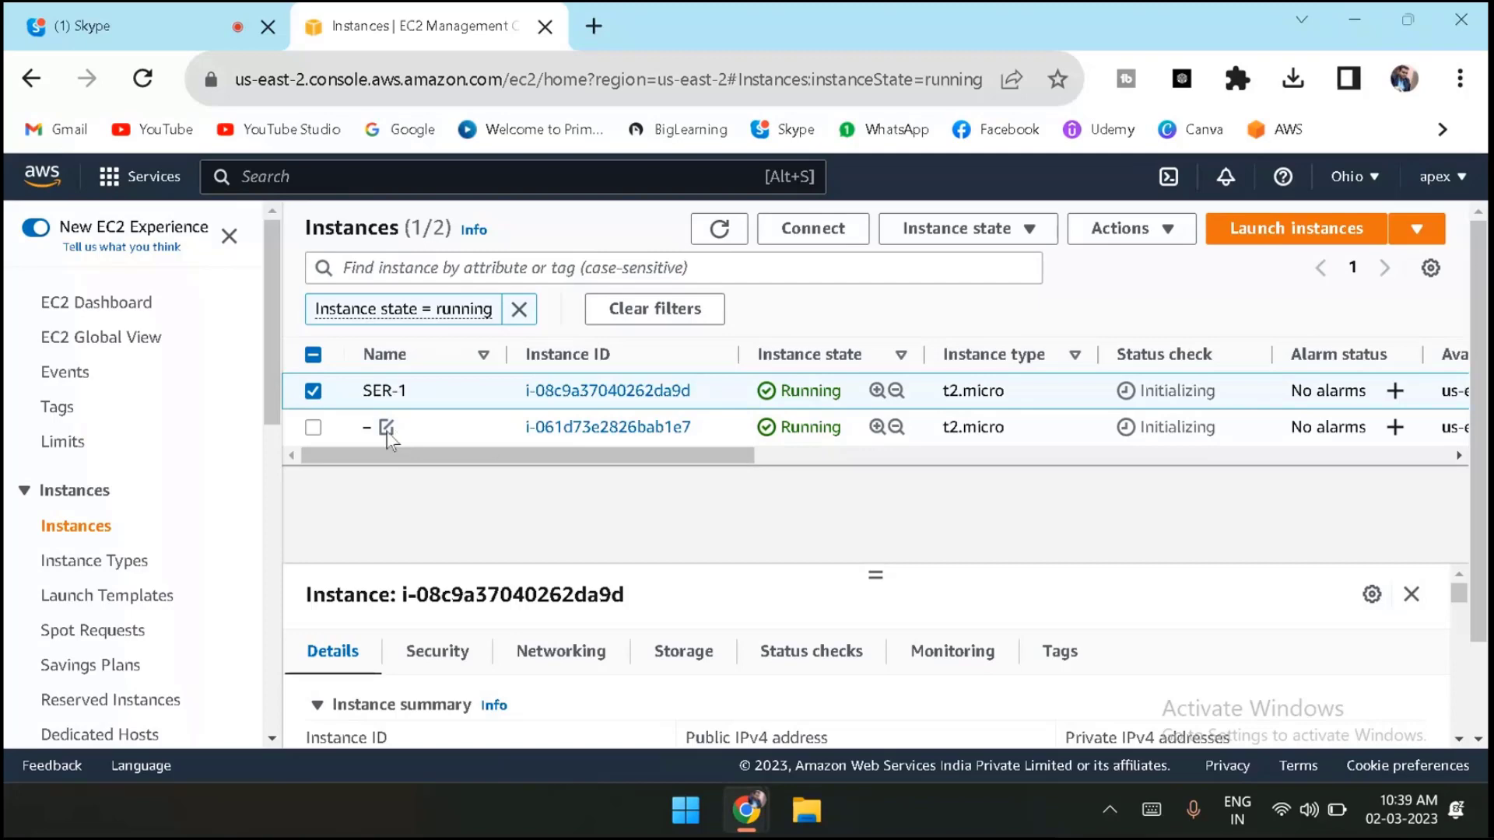
Name the remaining unnamed running instance SER-2.
left_click(386, 428)
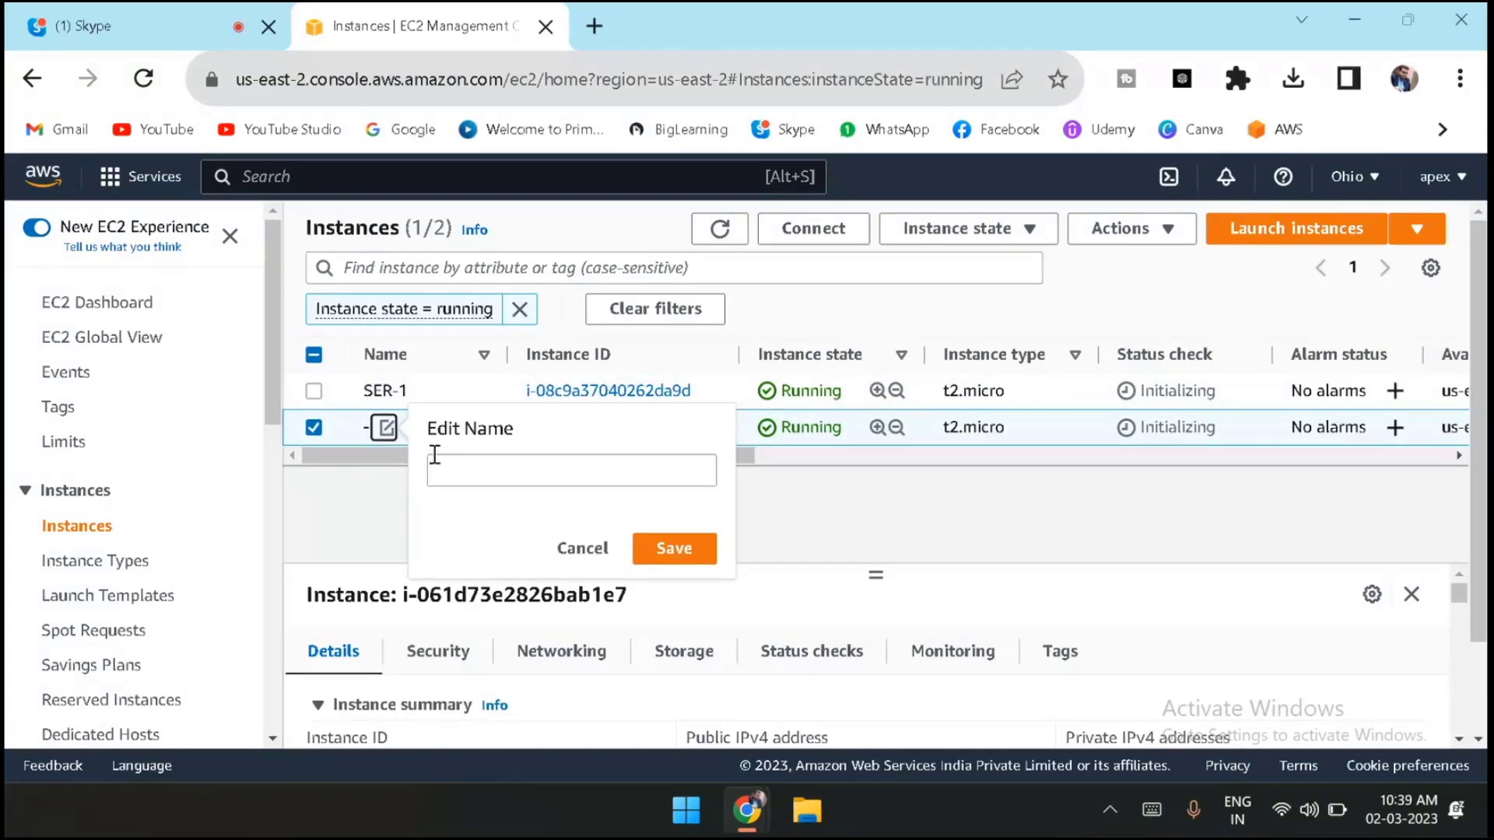
left_click(470, 469)
type("SER-2")
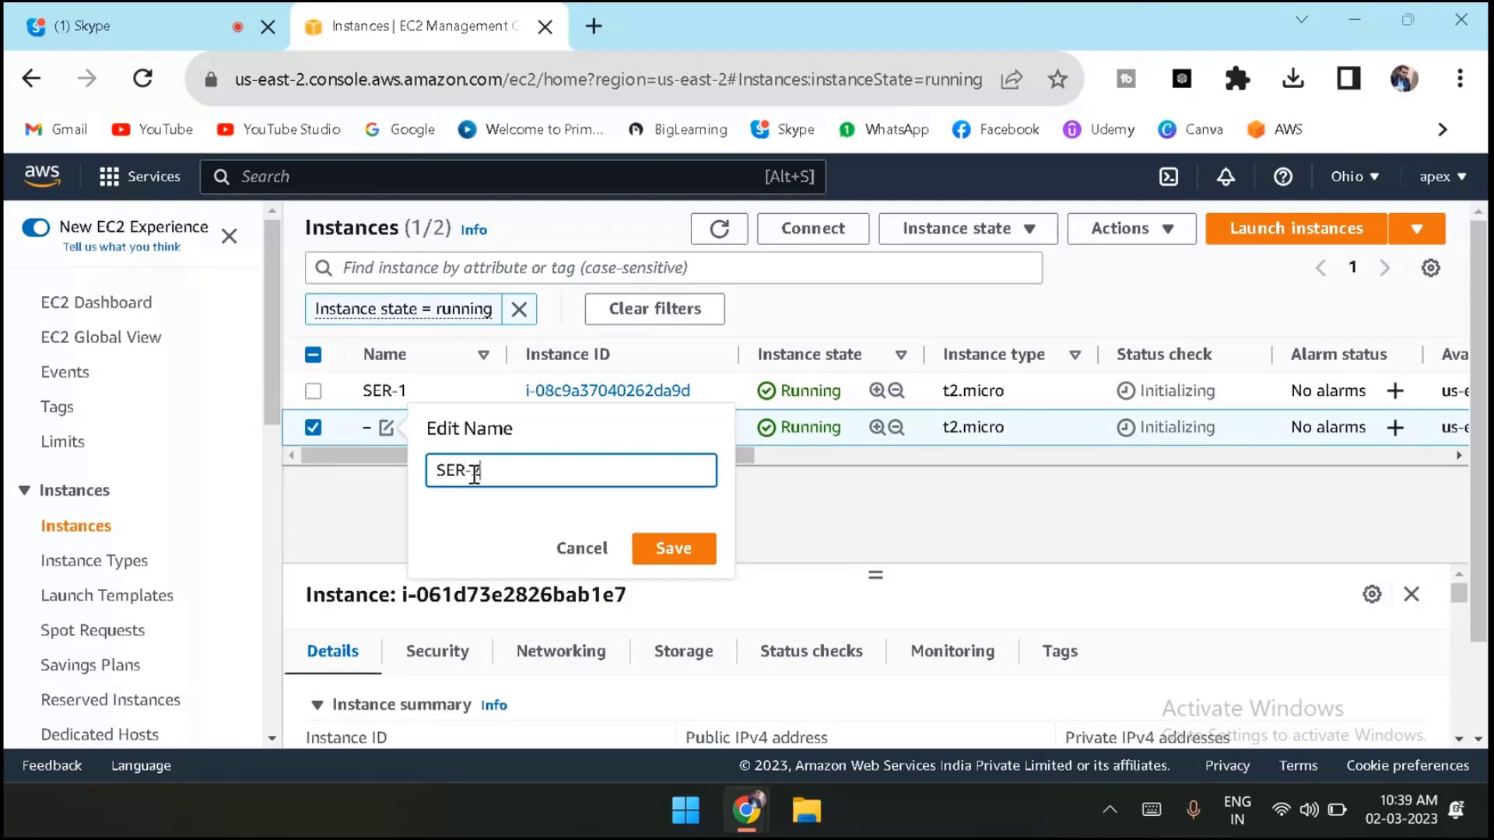
key("Return")
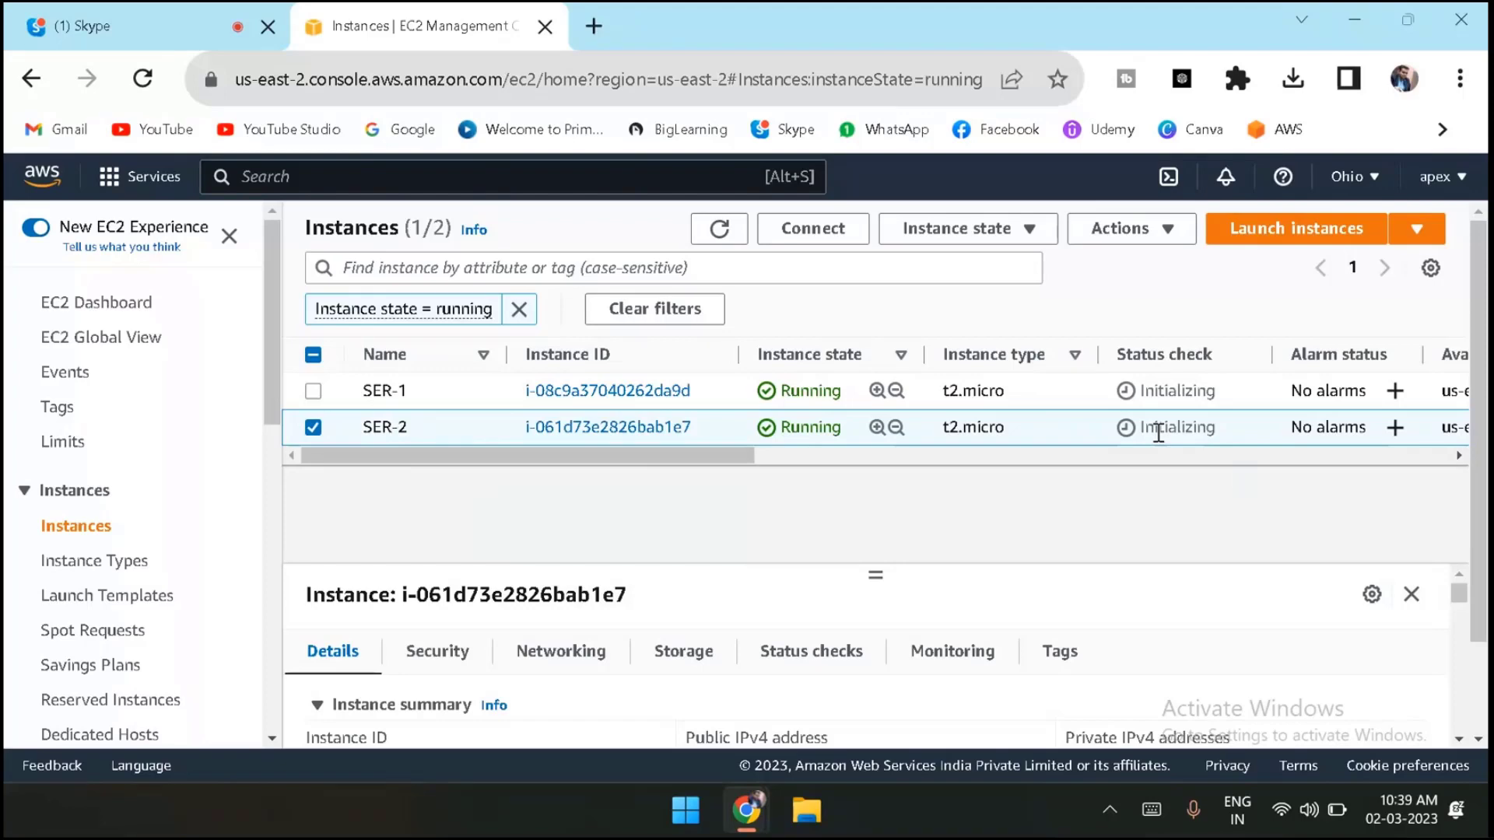
Refresh the running instances list repeatedly to check the status checks of SER-1 and SER-2.
left_click(719, 229)
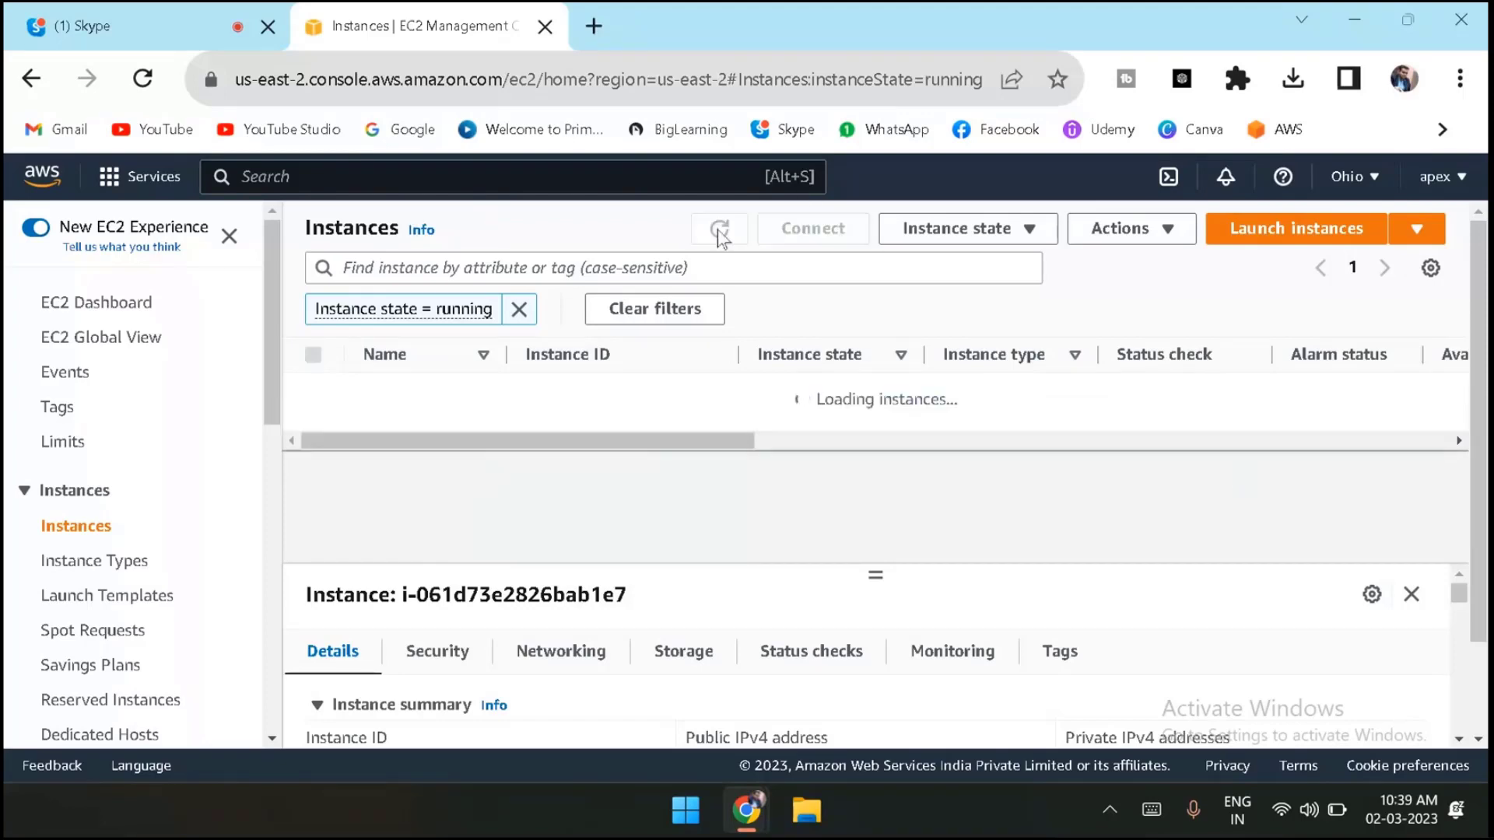
left_click(719, 231)
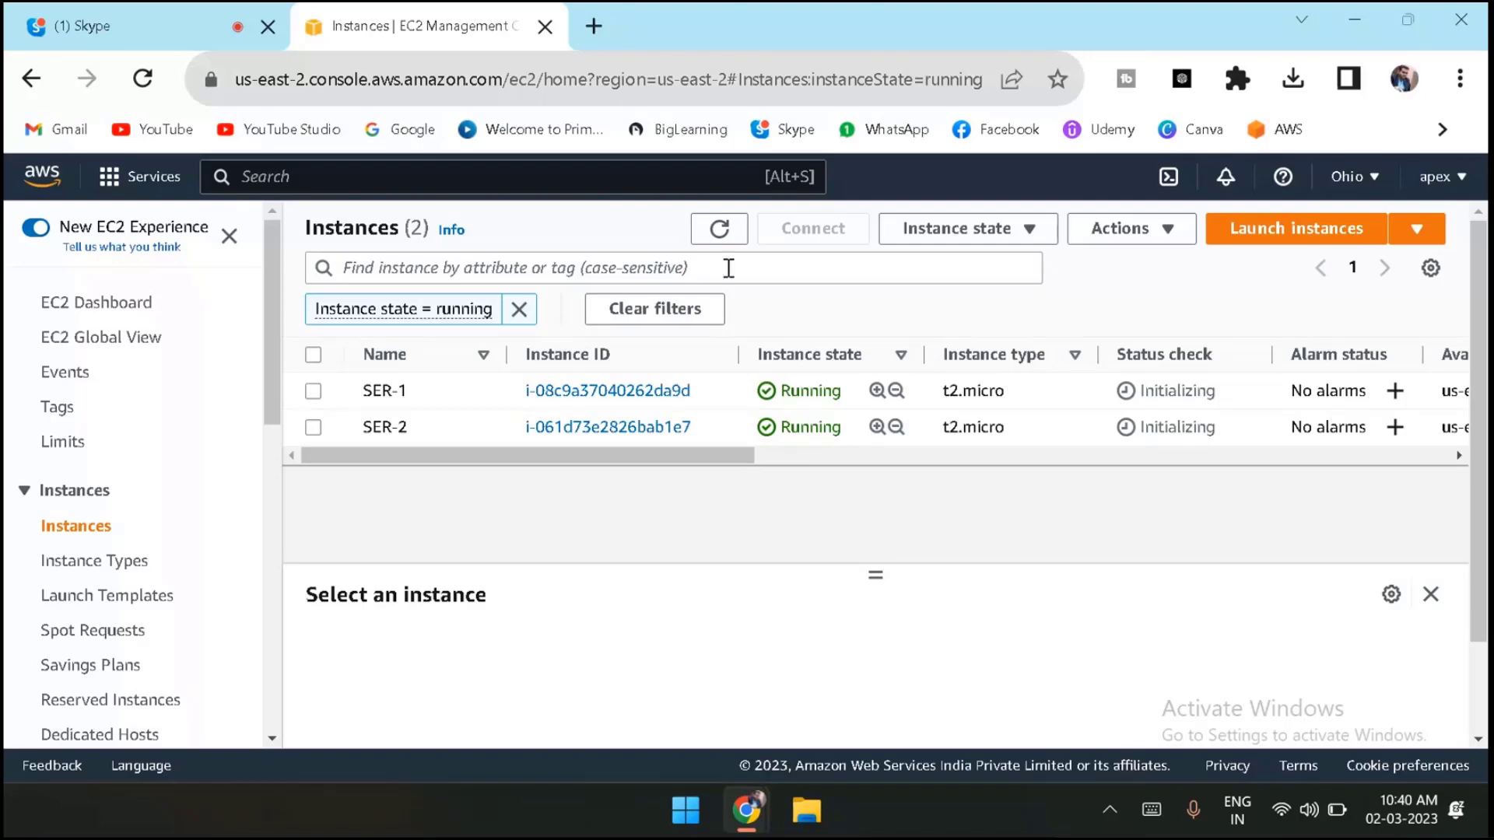
left_click(724, 233)
left_click(726, 238)
left_click(718, 232)
left_click(713, 246)
left_click(726, 244)
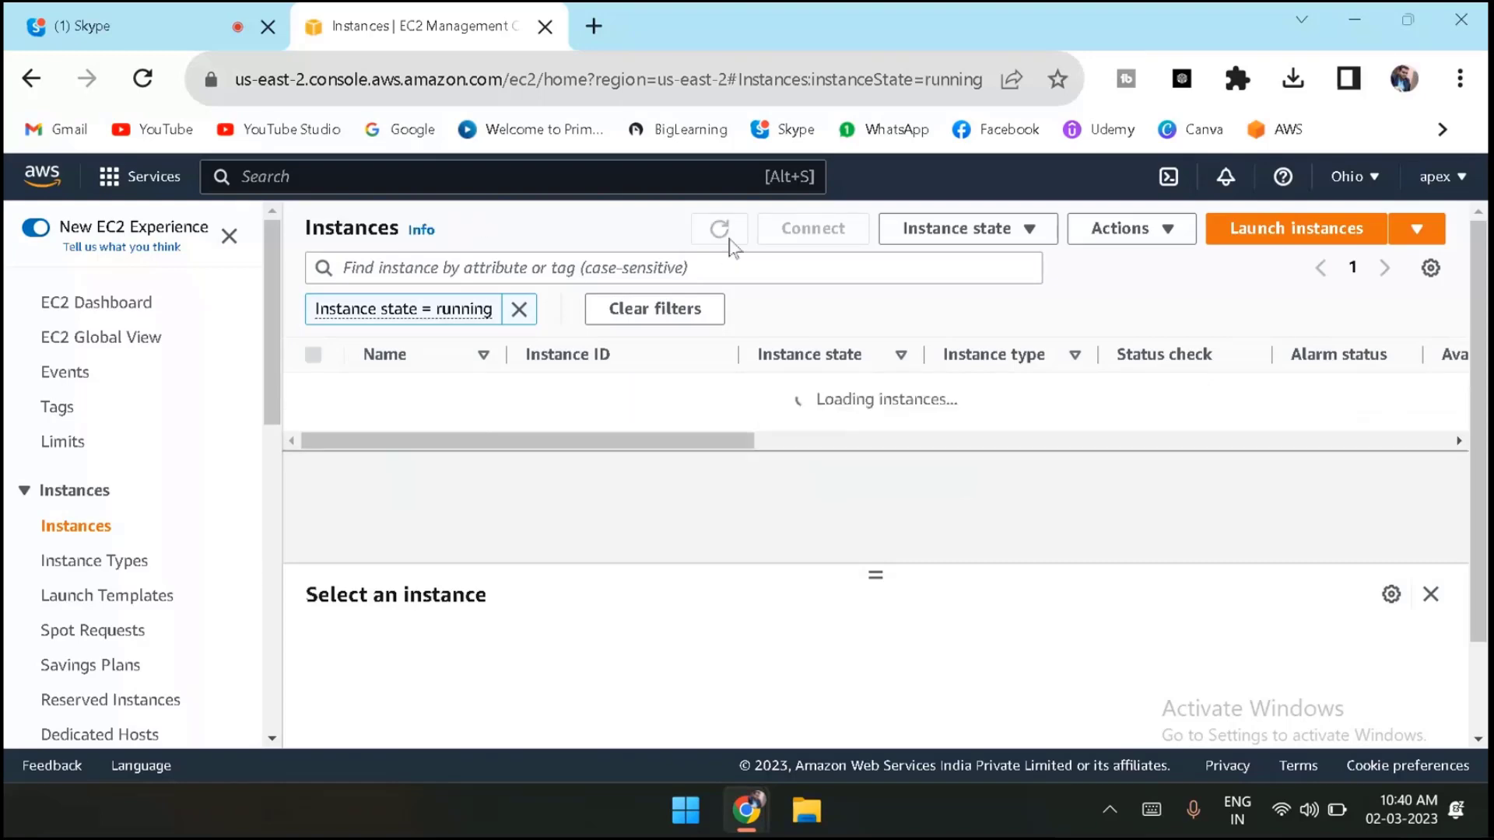
left_click(729, 244)
left_click(730, 246)
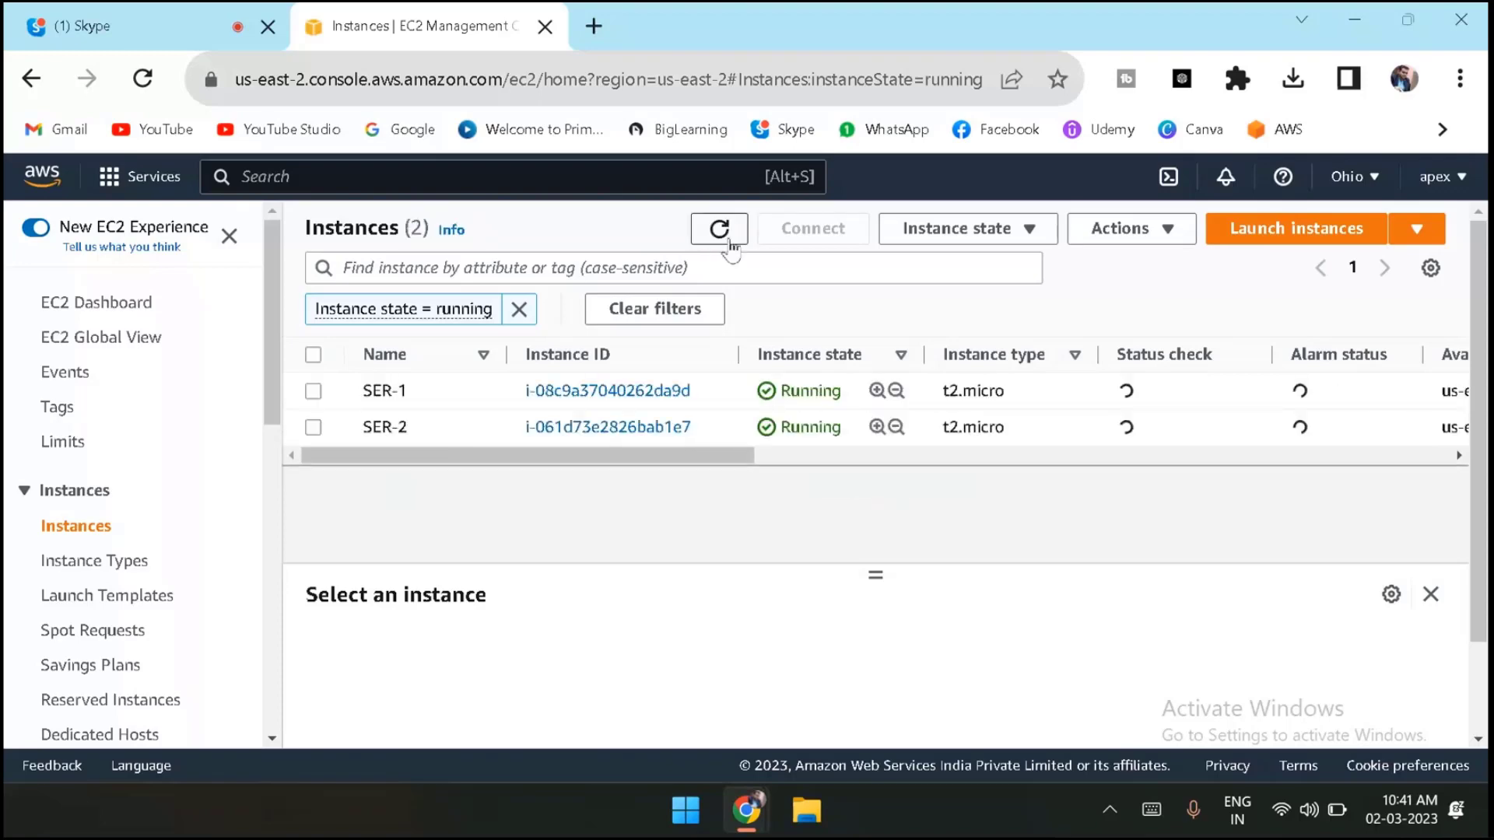
left_click(720, 230)
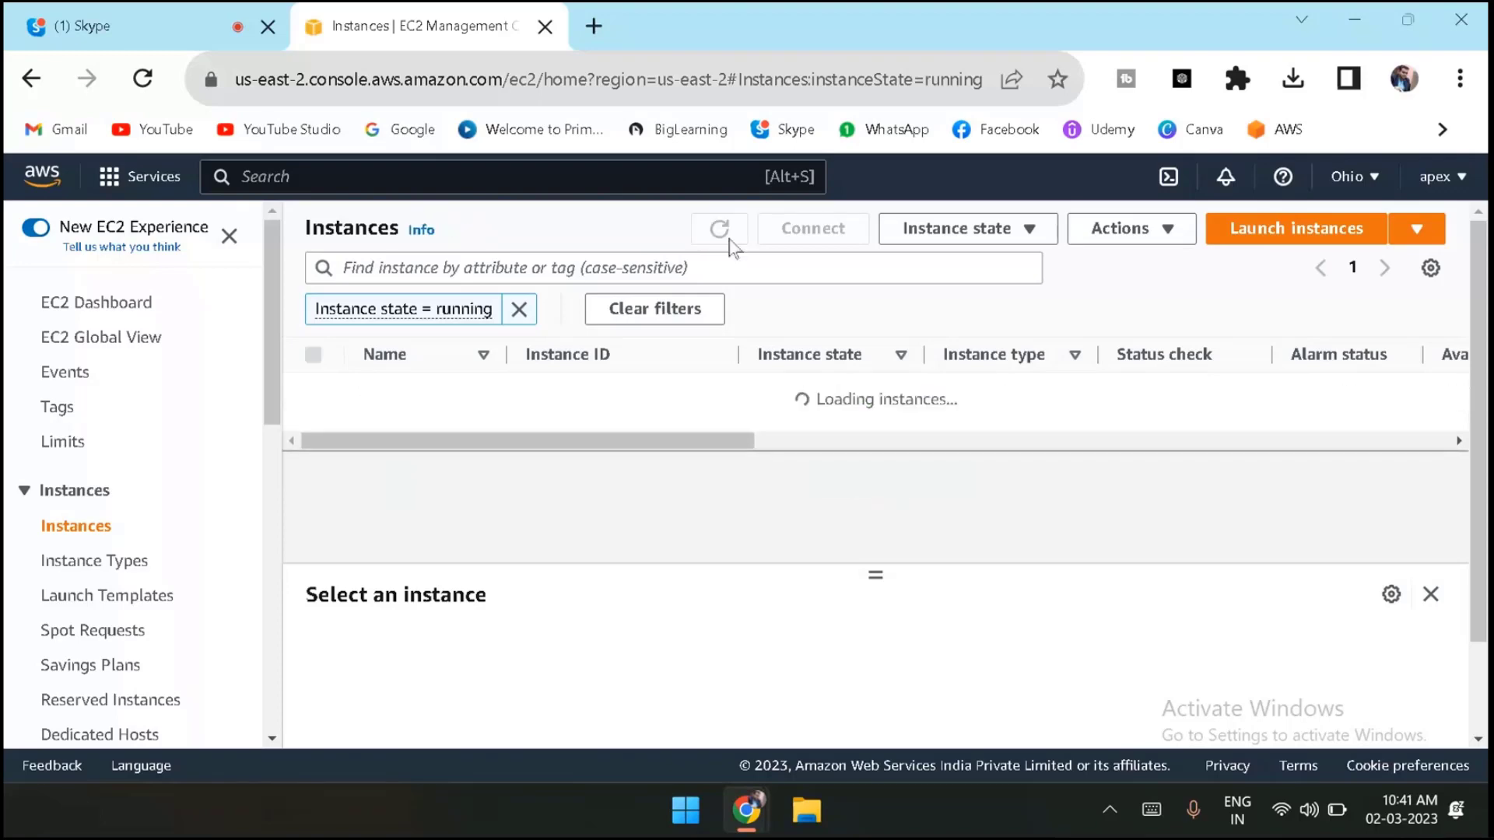
left_click(730, 246)
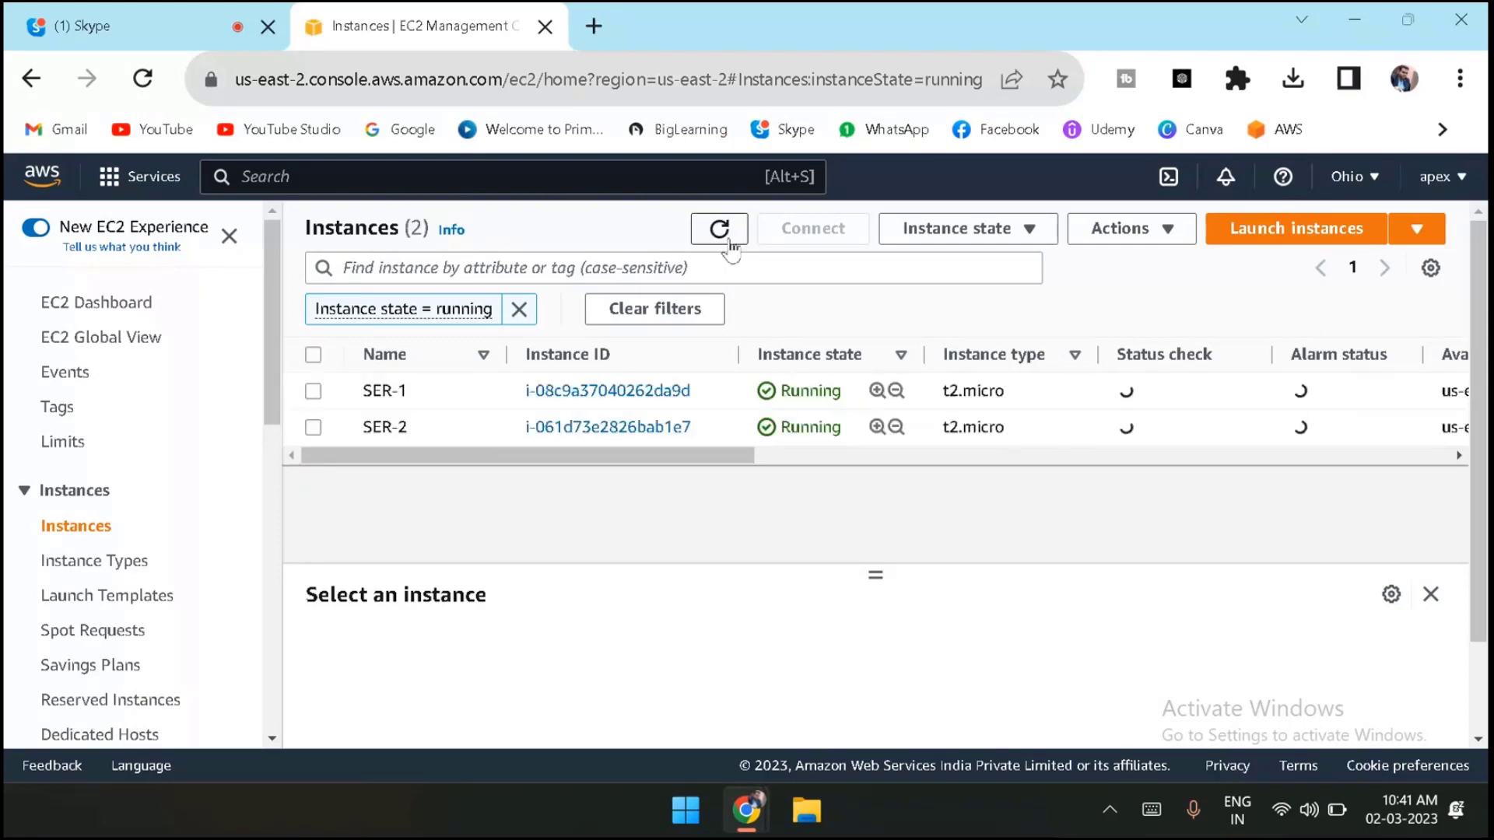
left_click(724, 233)
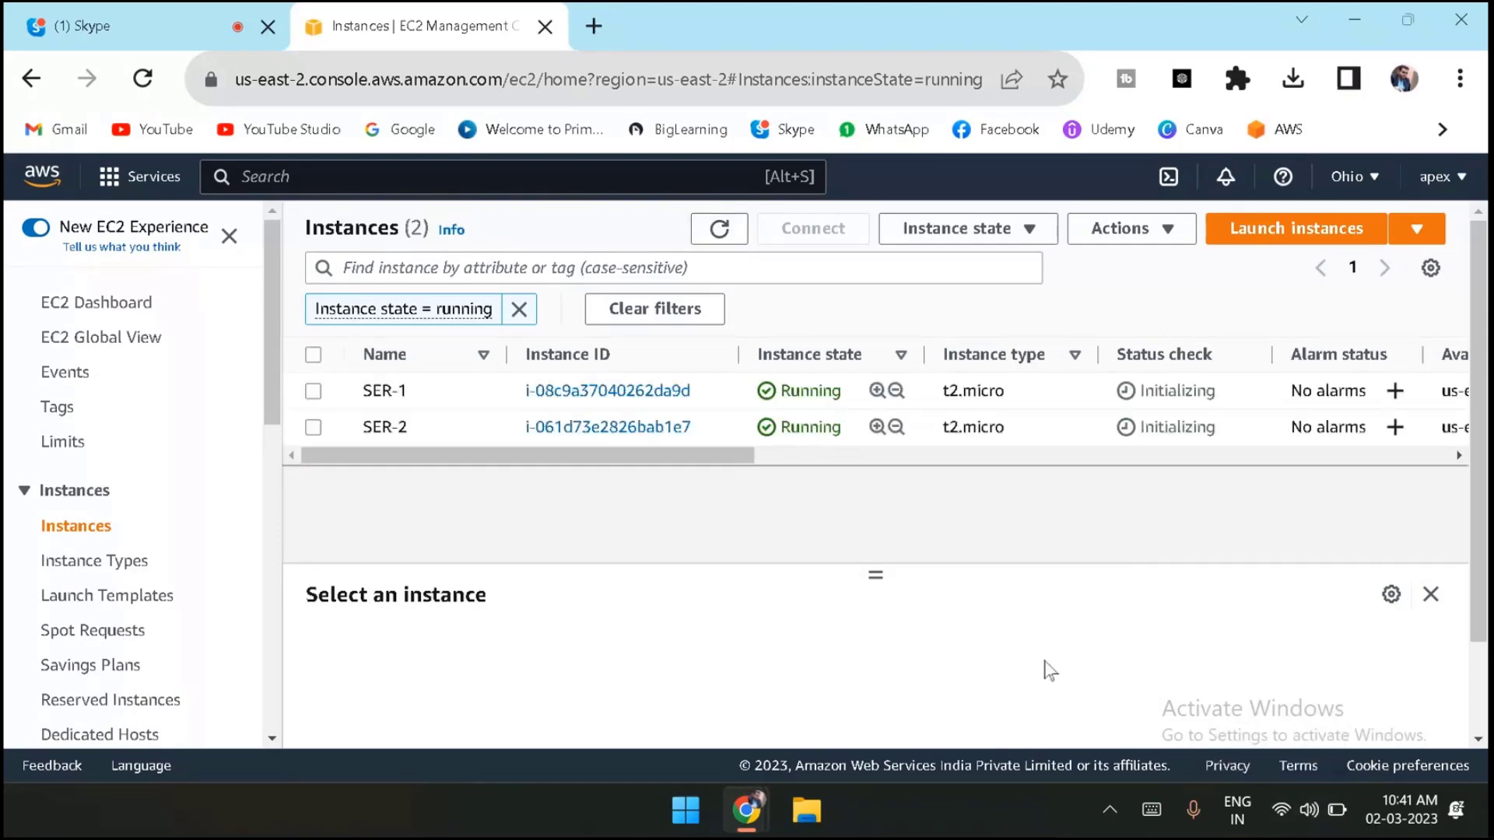
Check the computer's Wi-Fi connection and the list of available networks.
left_click(1283, 810)
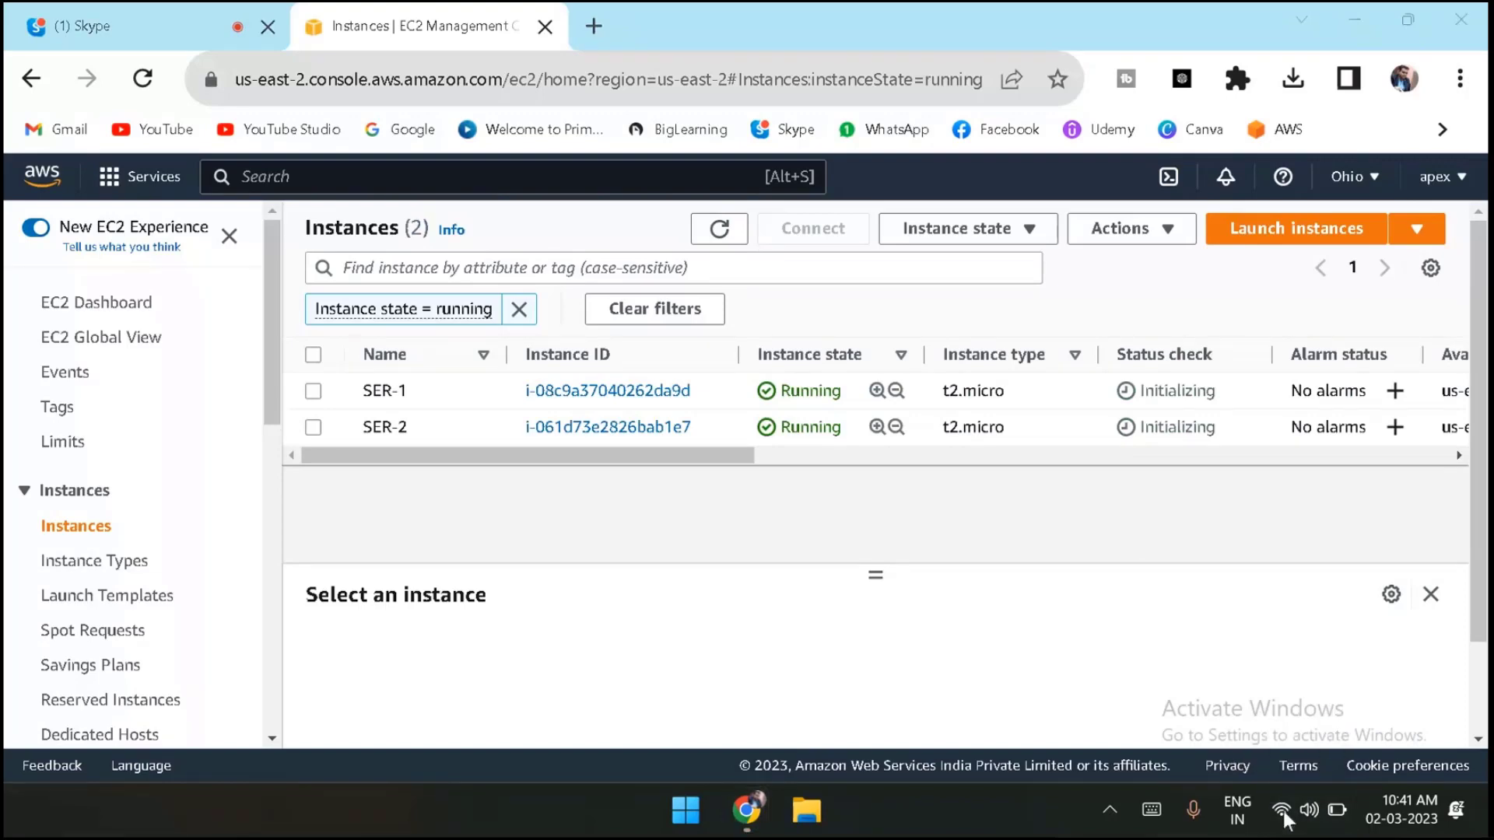
left_click(1283, 810)
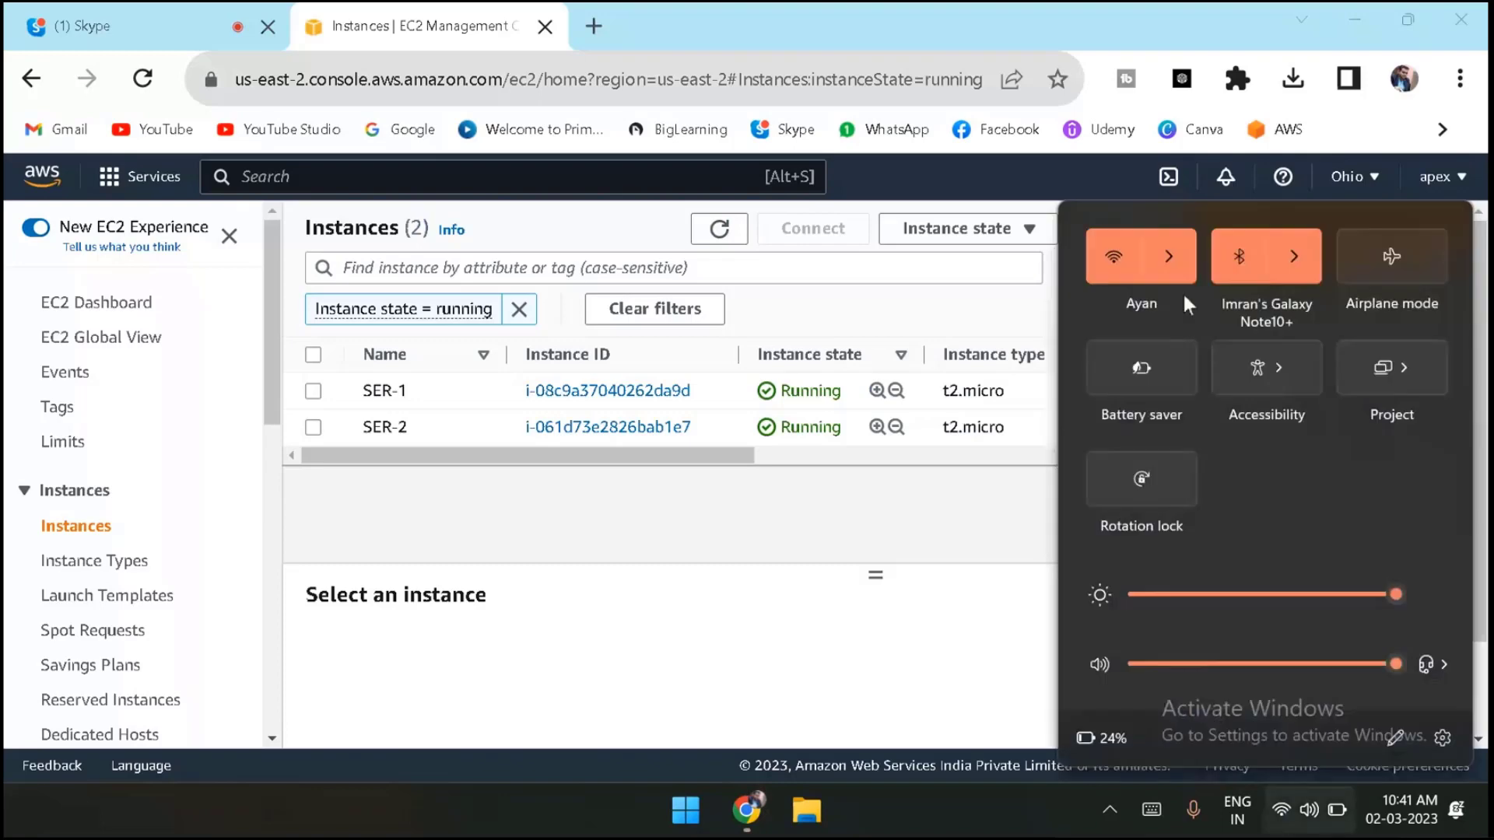
left_click(1174, 266)
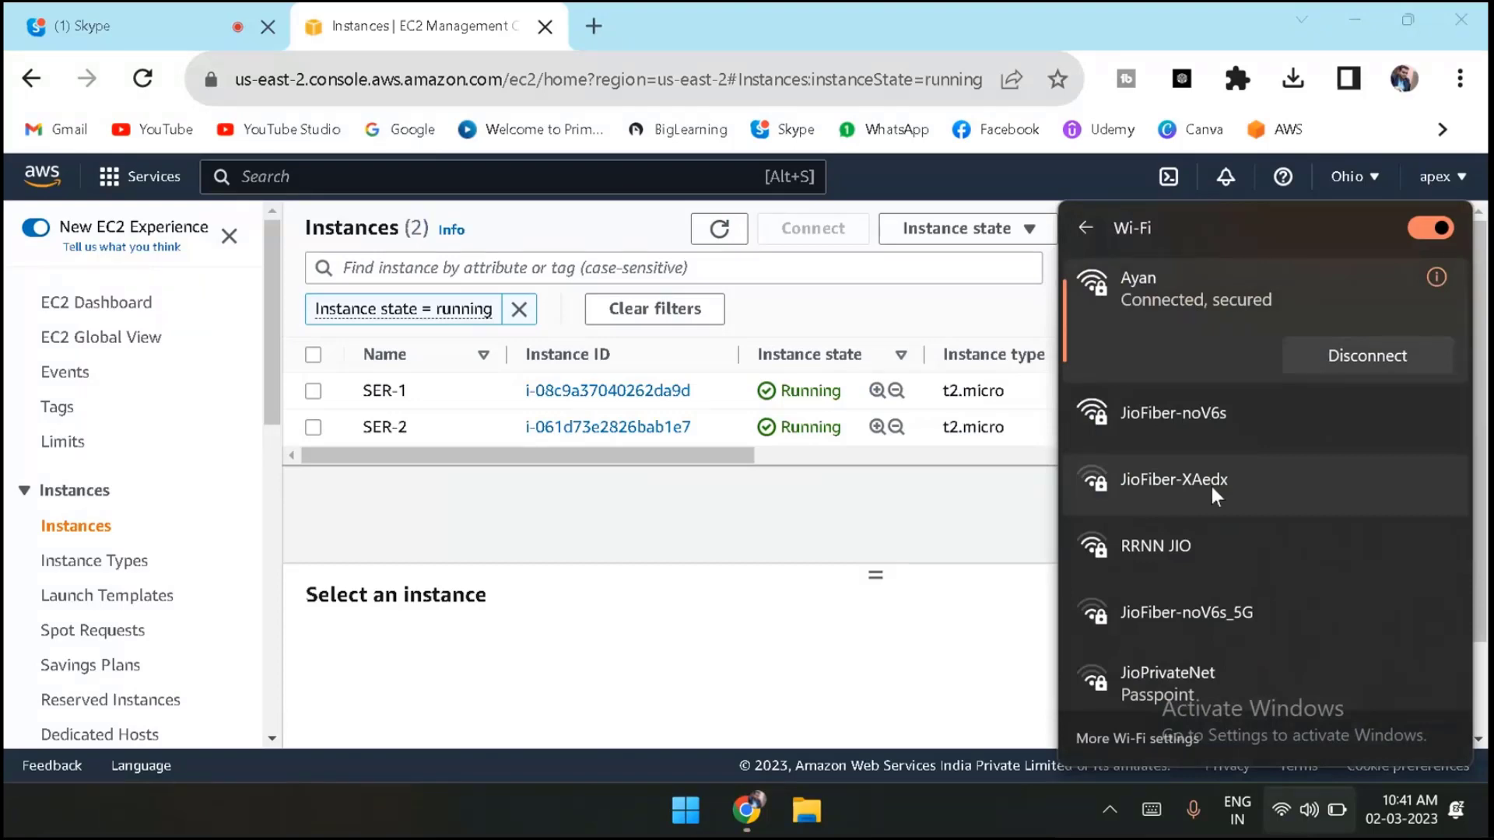
left_click(1057, 469)
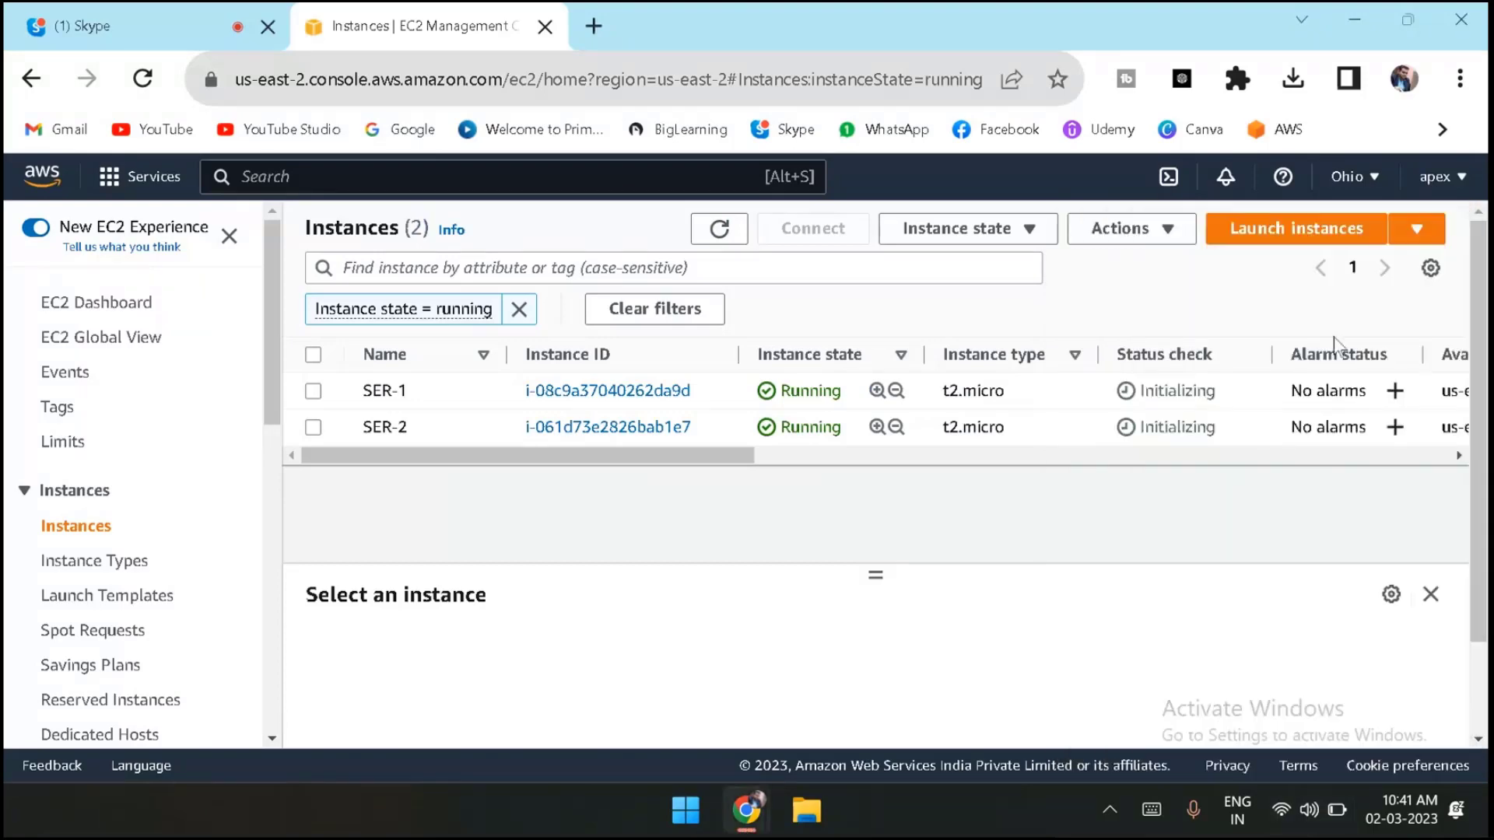
left_click(1281, 810)
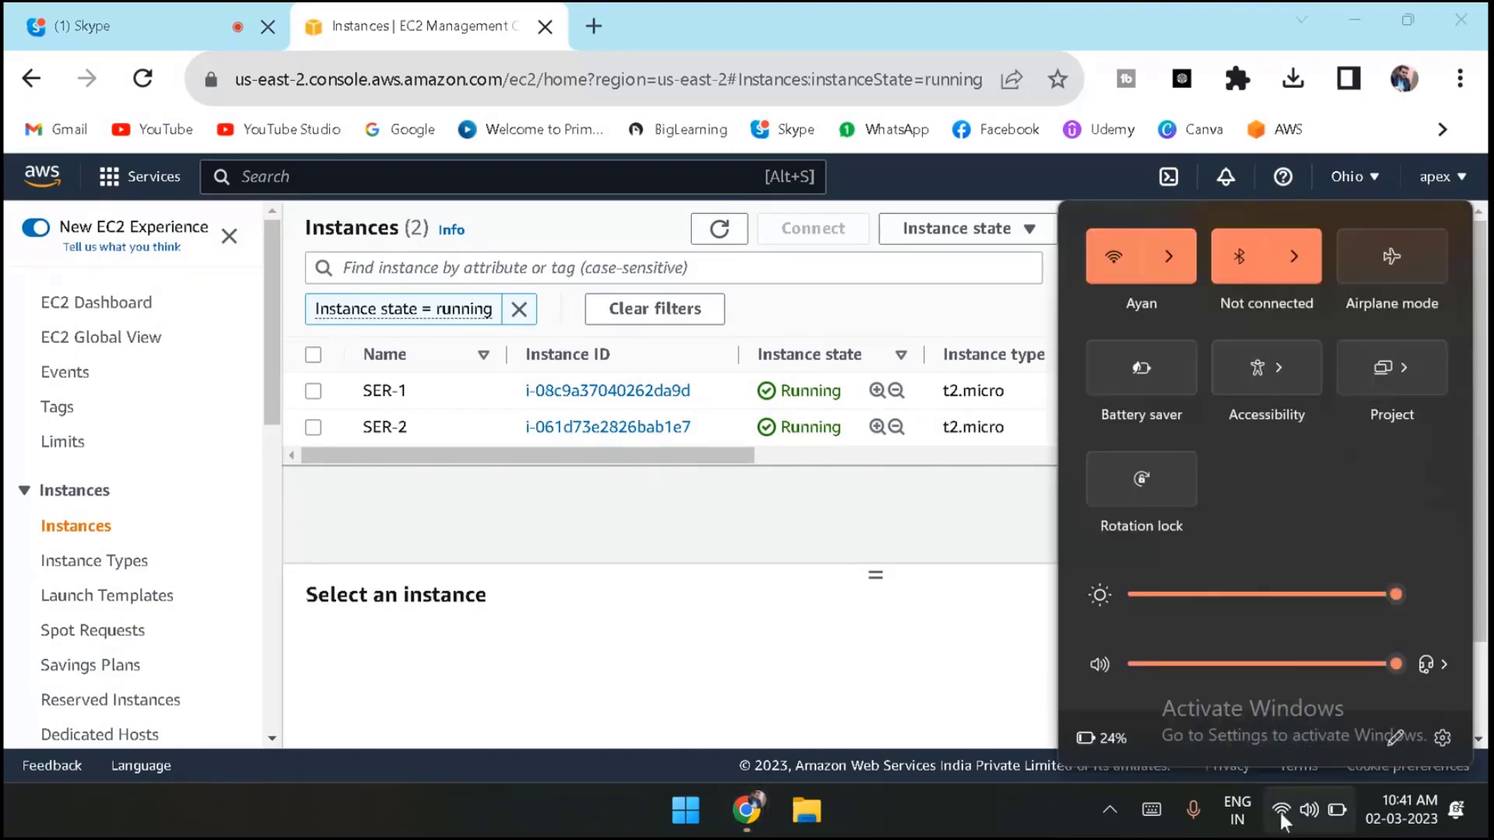
left_click(1179, 262)
left_click(1208, 424)
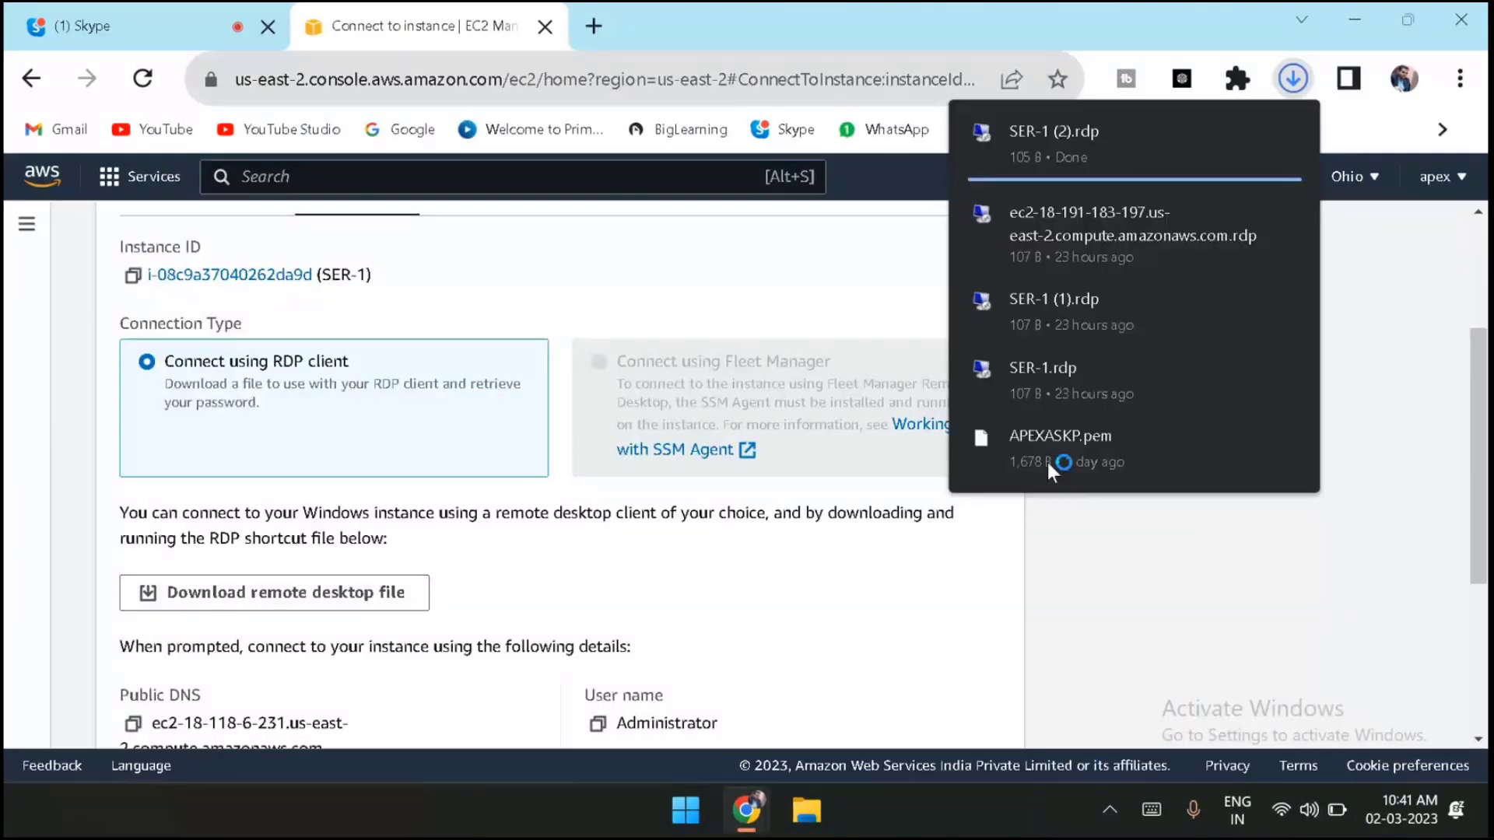
Download the remote desktop file for SER-1 and open its Windows password retrieval page.
left_click(1179, 369)
left_click(421, 600)
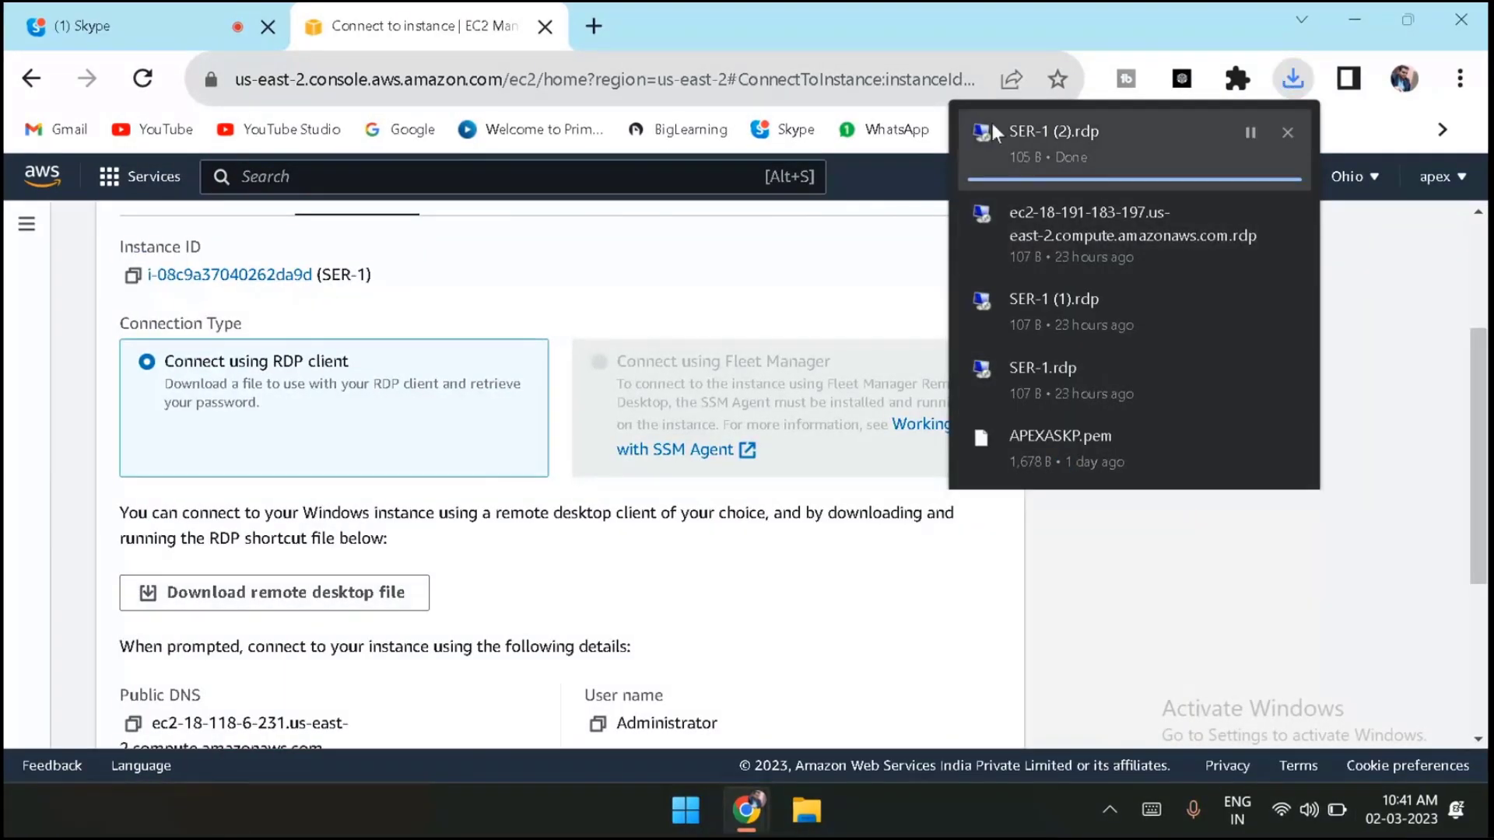
scroll(347, 620, "down", 3)
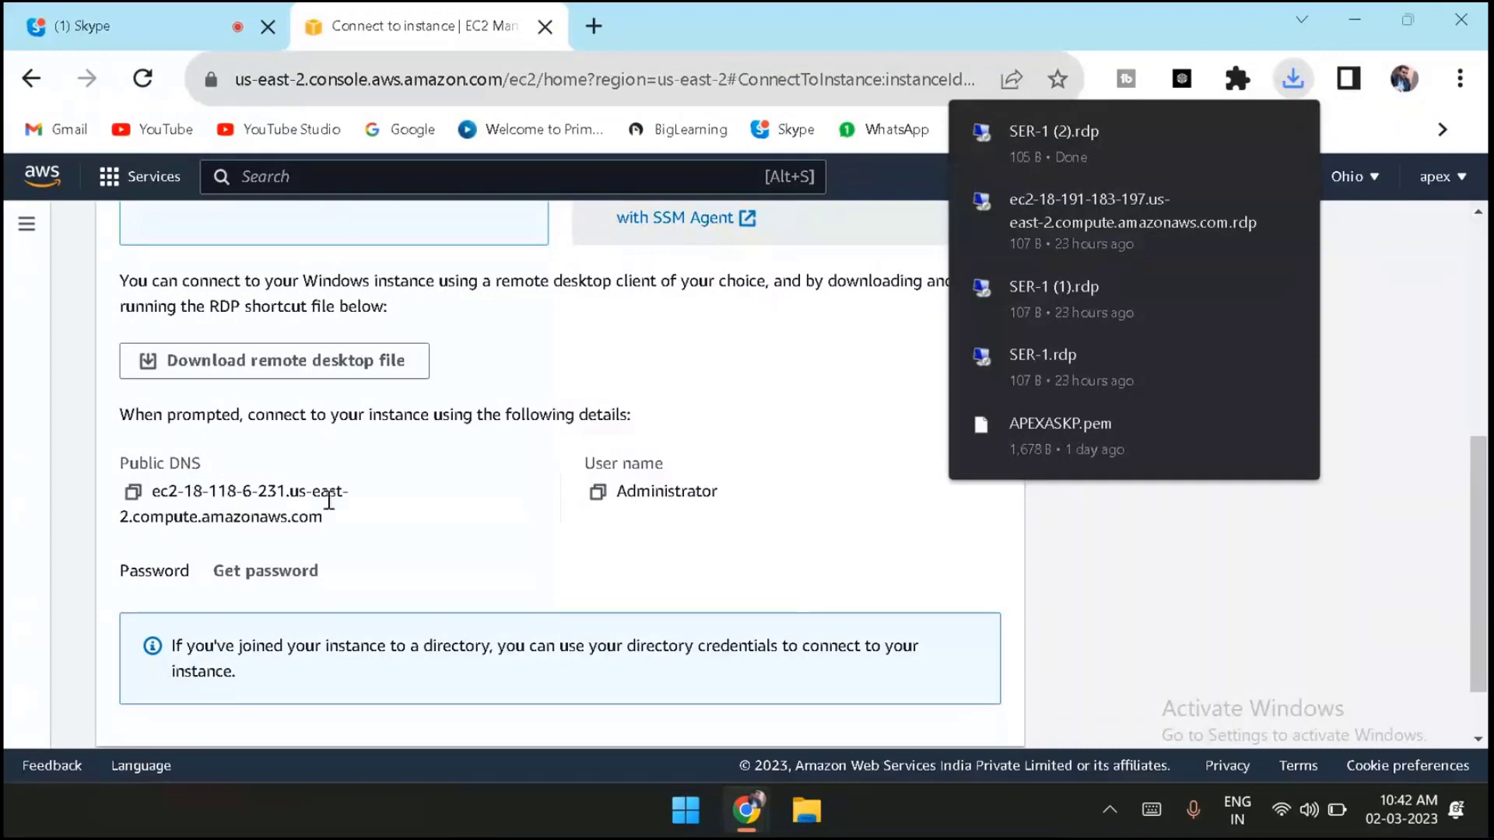
left_click(253, 573)
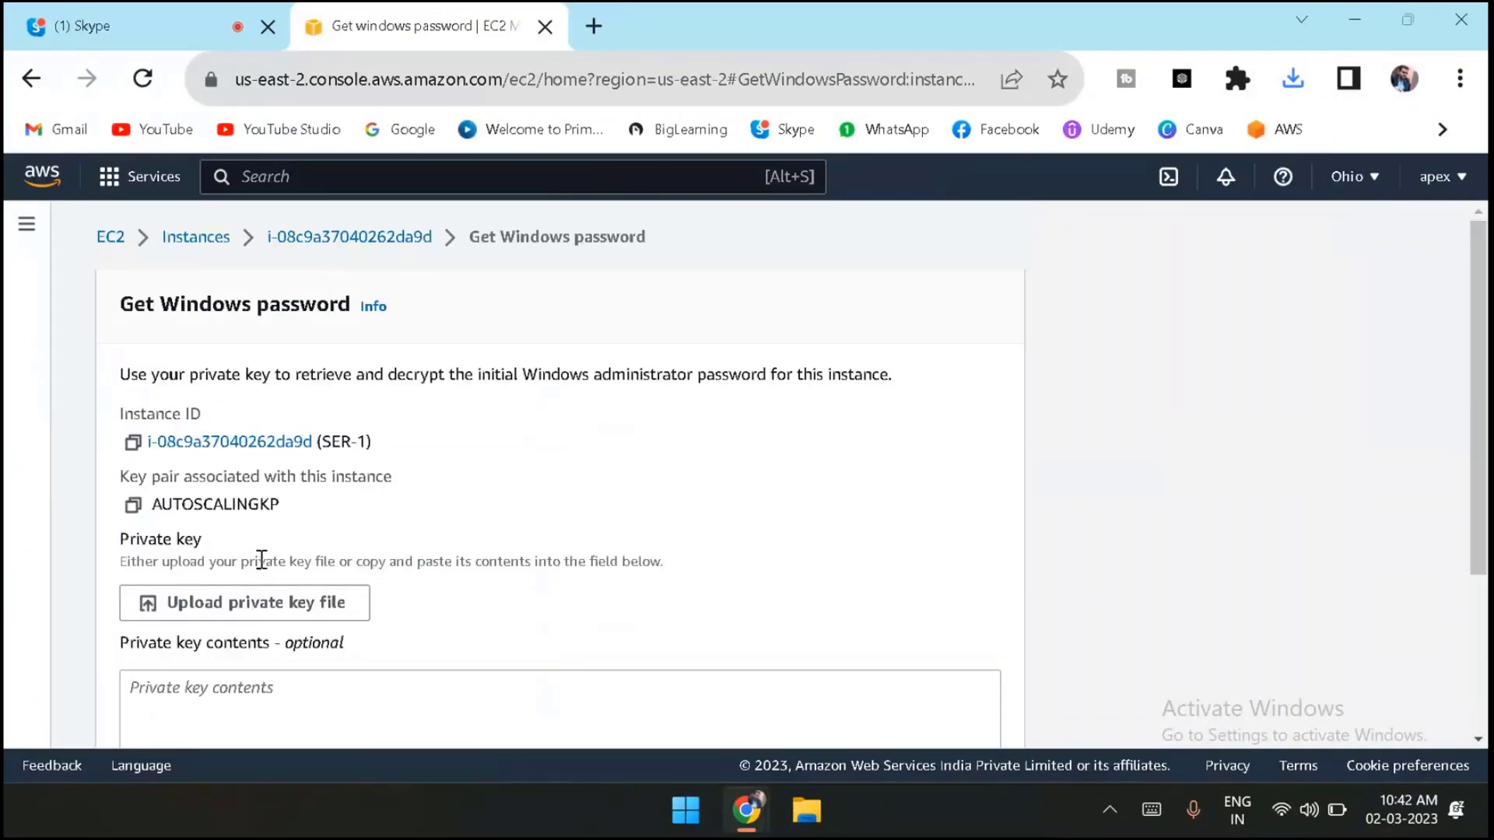
Upload the private key file AUTOSCALINGKP.pem and decrypt the Windows administrator password for SER-1.
left_click(265, 615)
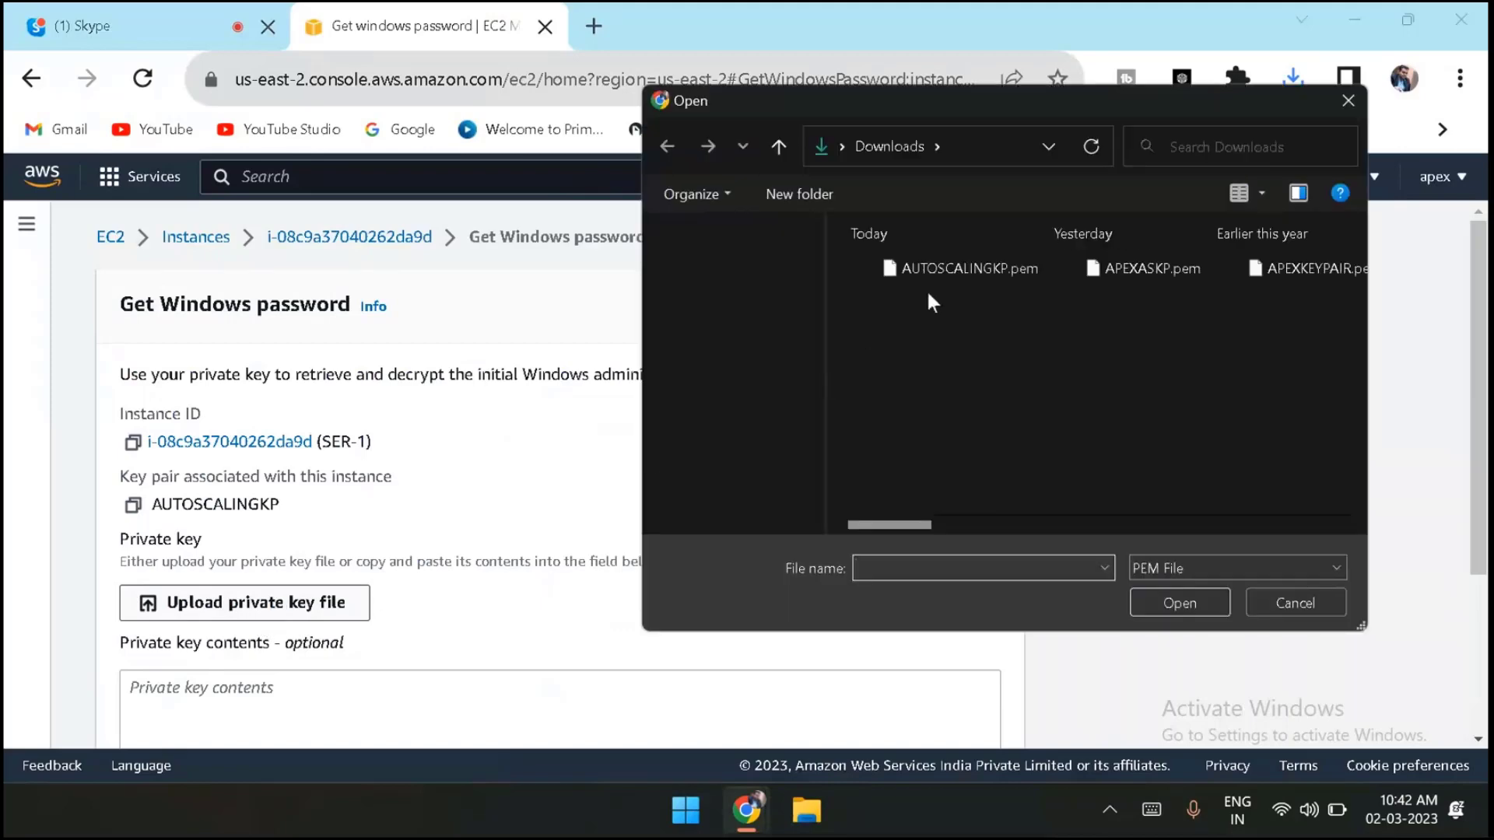
left_click(936, 273)
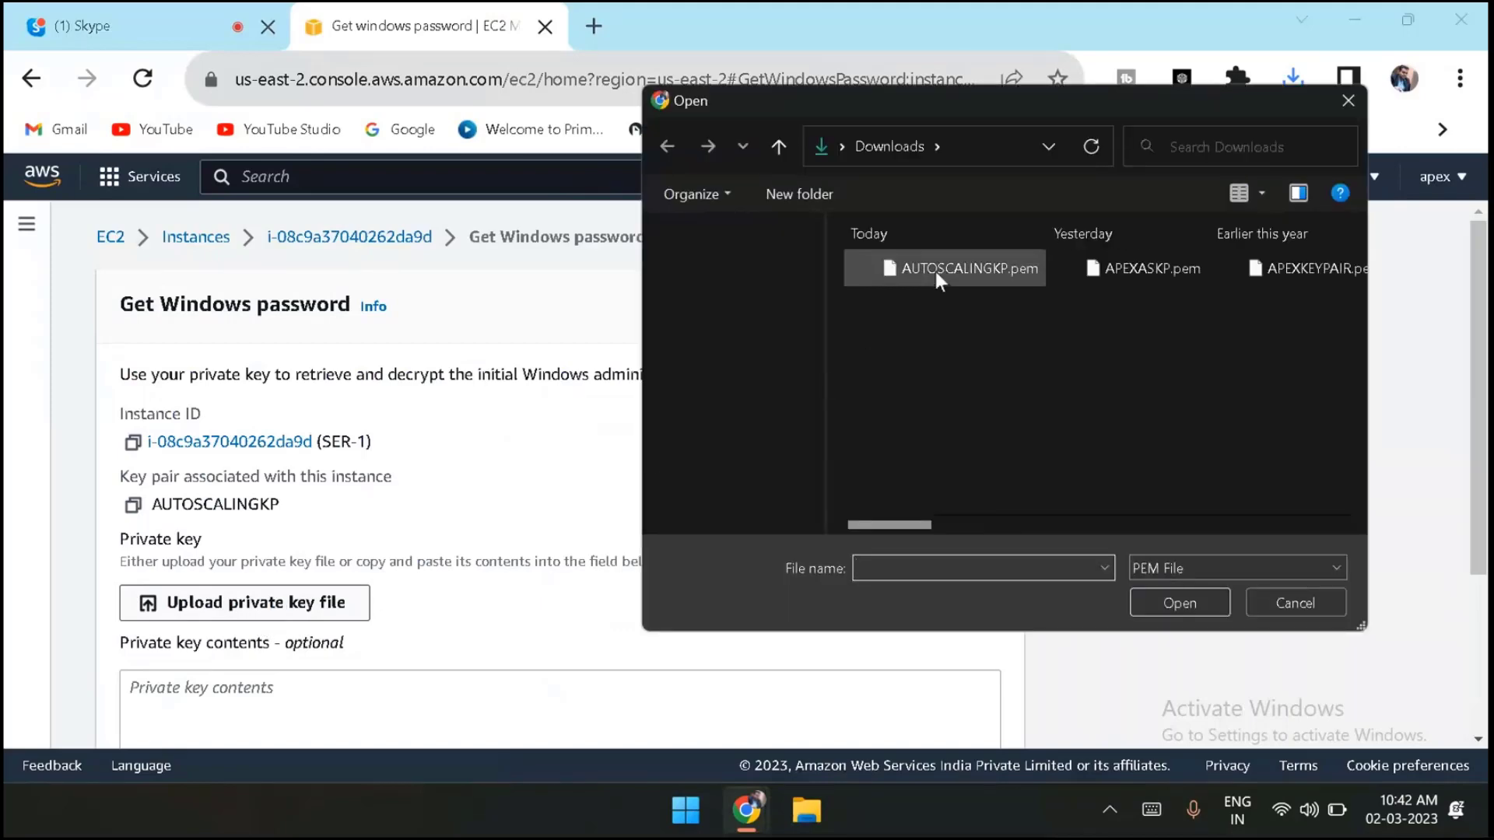
double_click(936, 273)
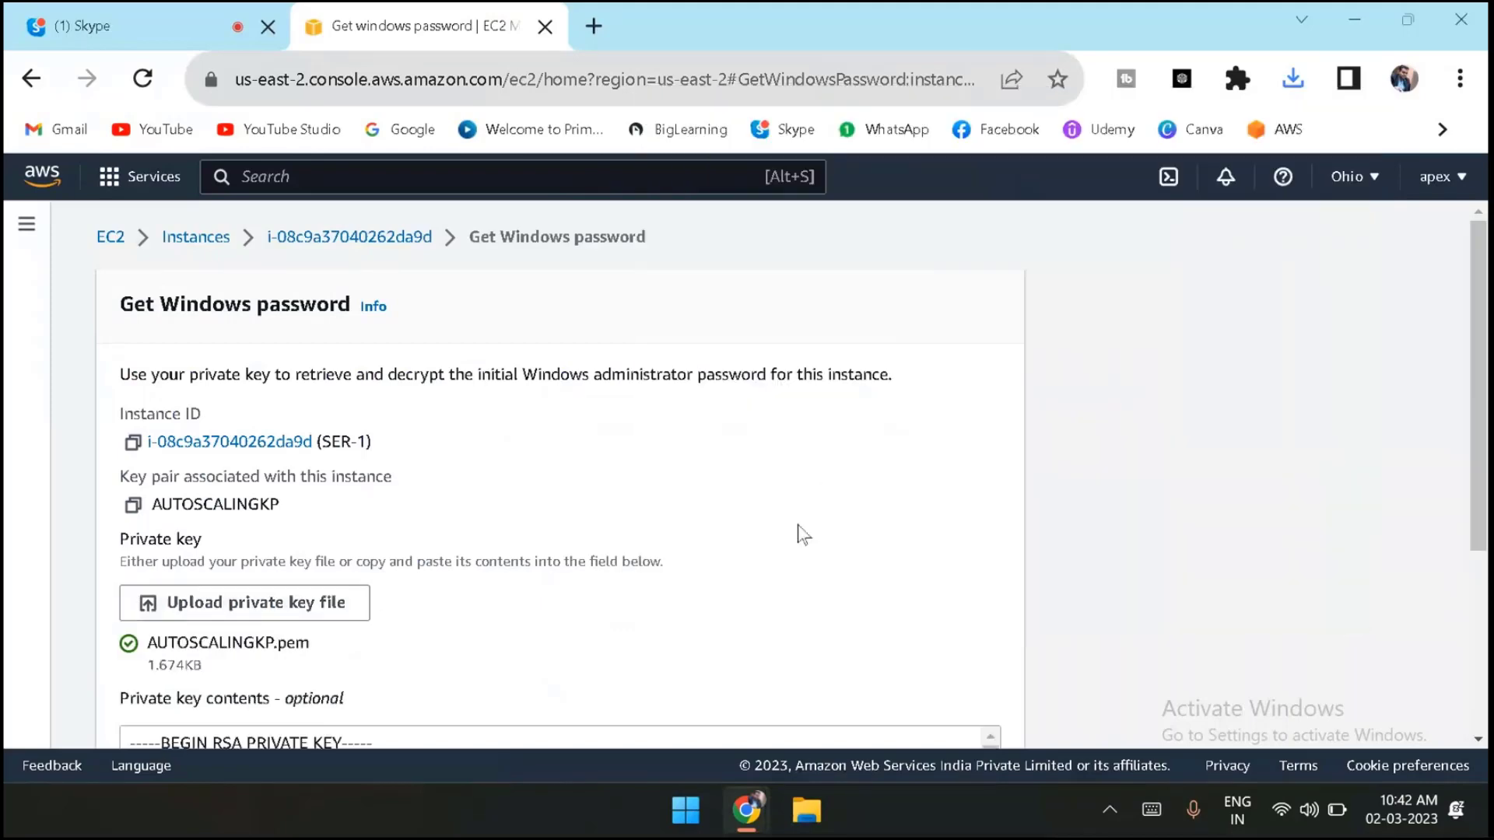
scroll(799, 525, "down", 4)
scroll(799, 525, "down", 3)
left_click(929, 708)
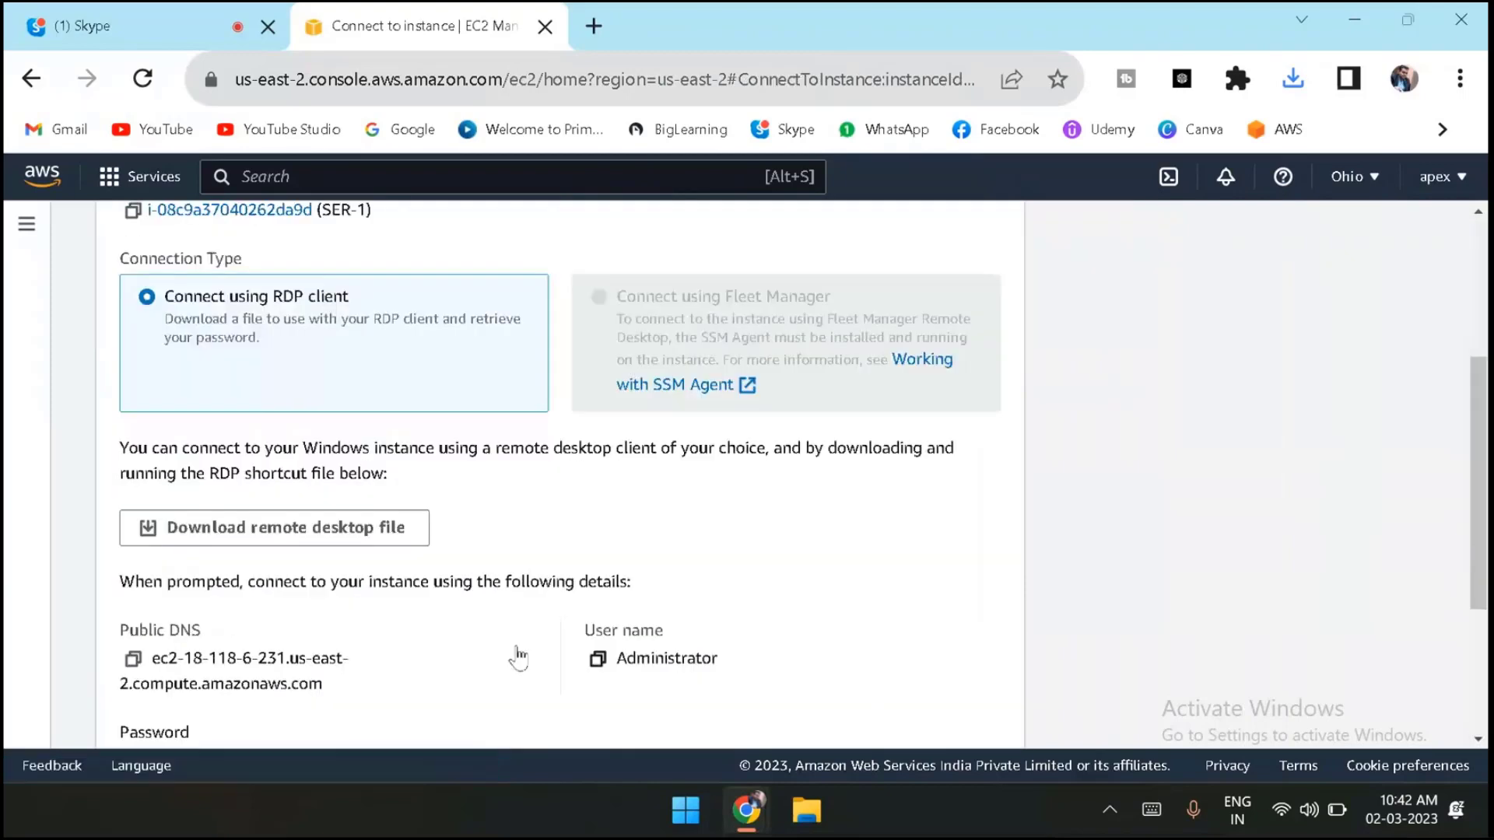
Copy the decrypted SER-1 administrator password and paste it into a new Notepad note.
scroll(477, 636, "down", 3)
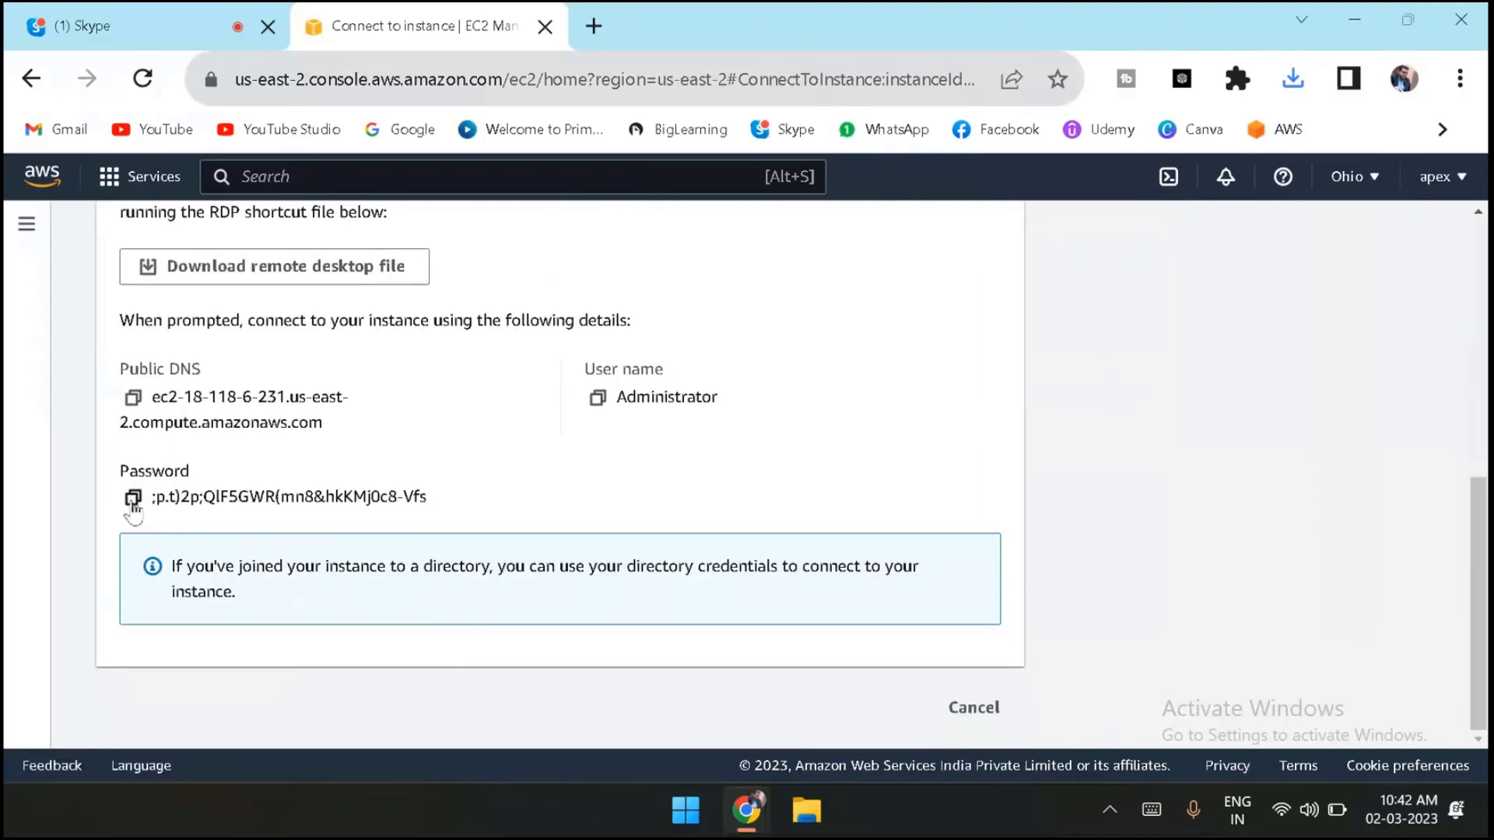
left_click(690, 825)
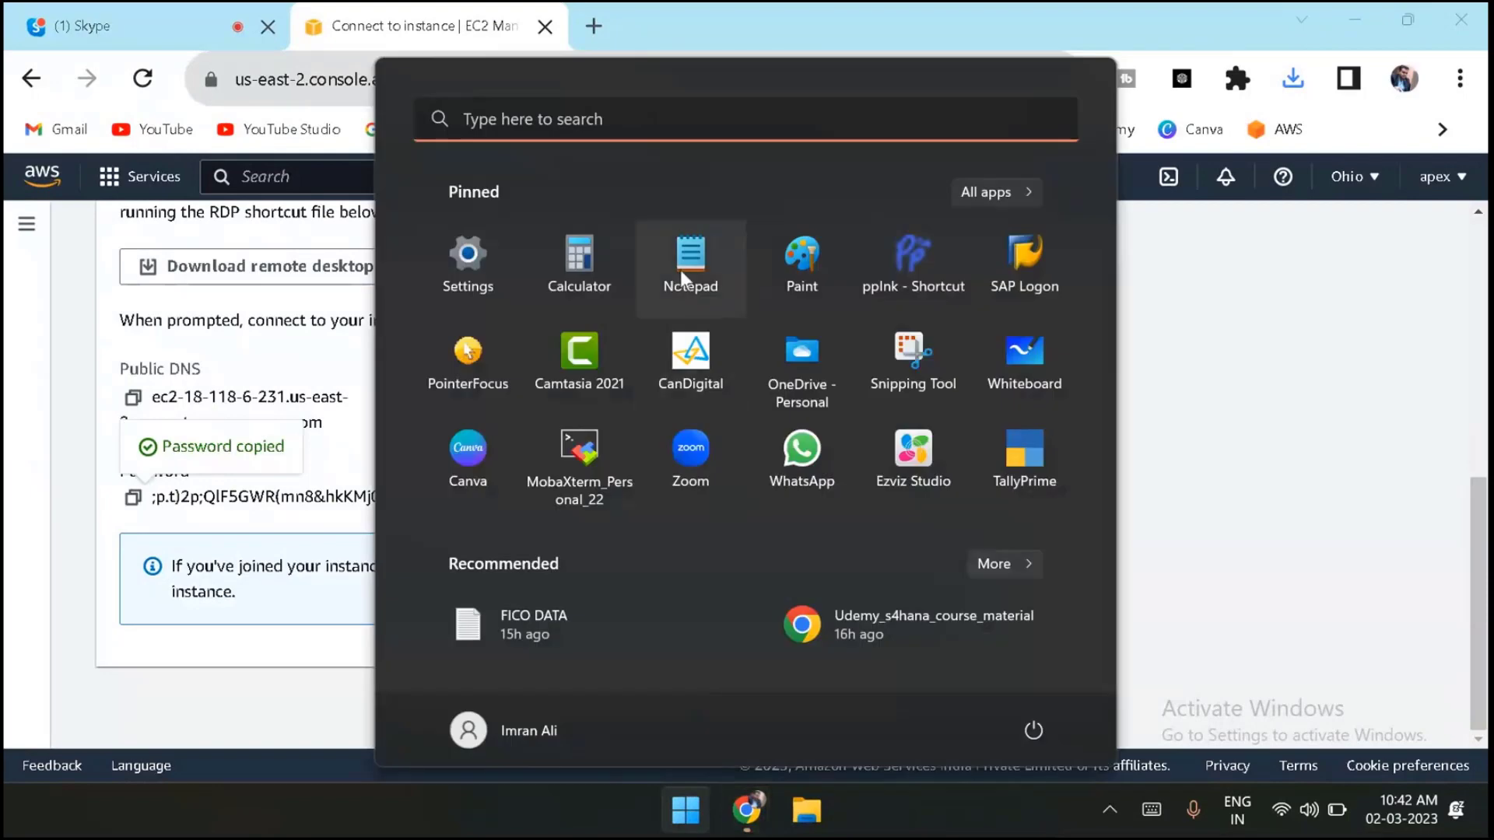
left_click(681, 269)
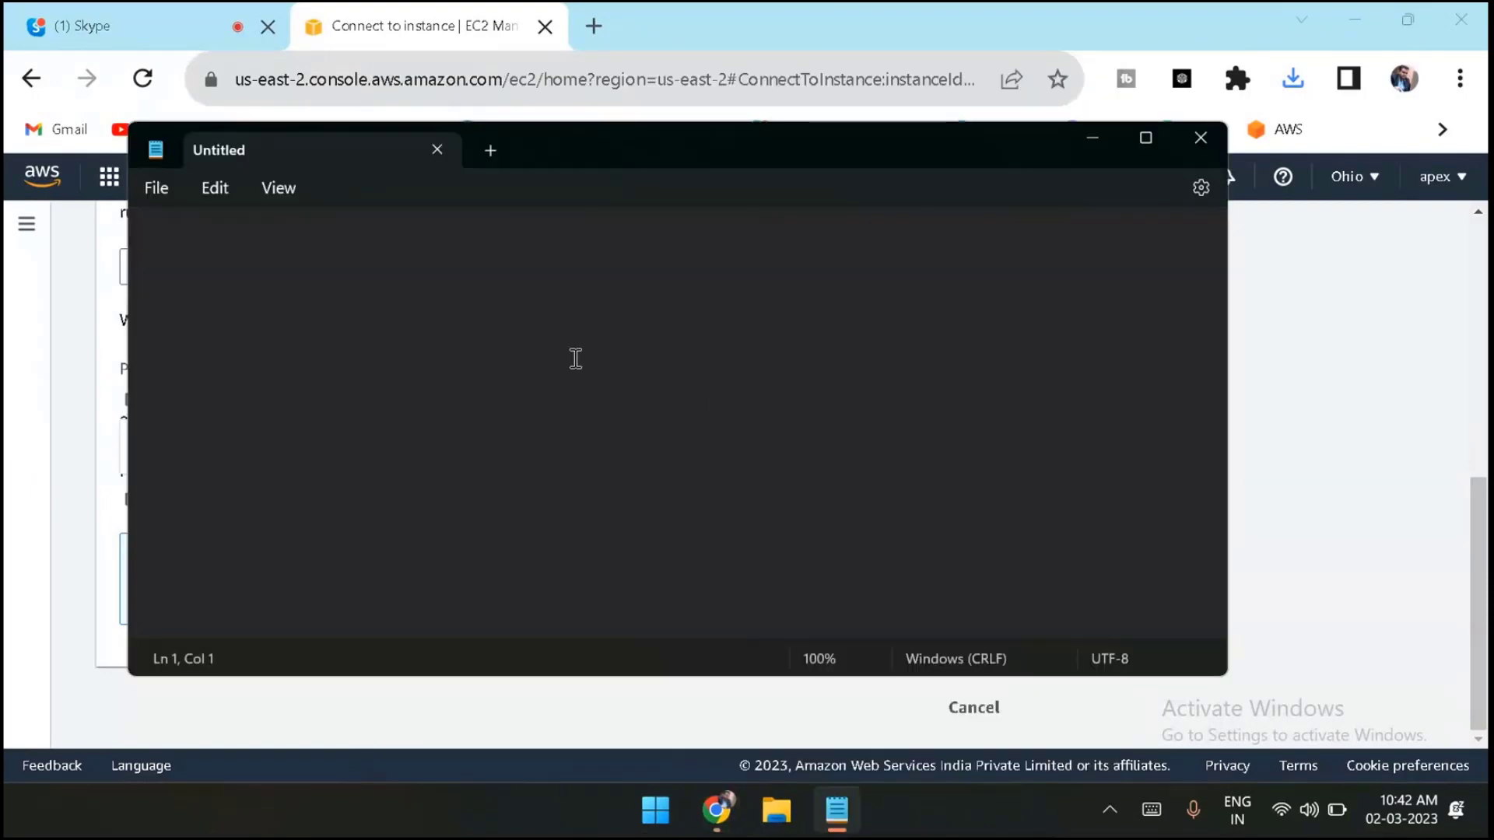
key("ctrl+v")
key("Return")
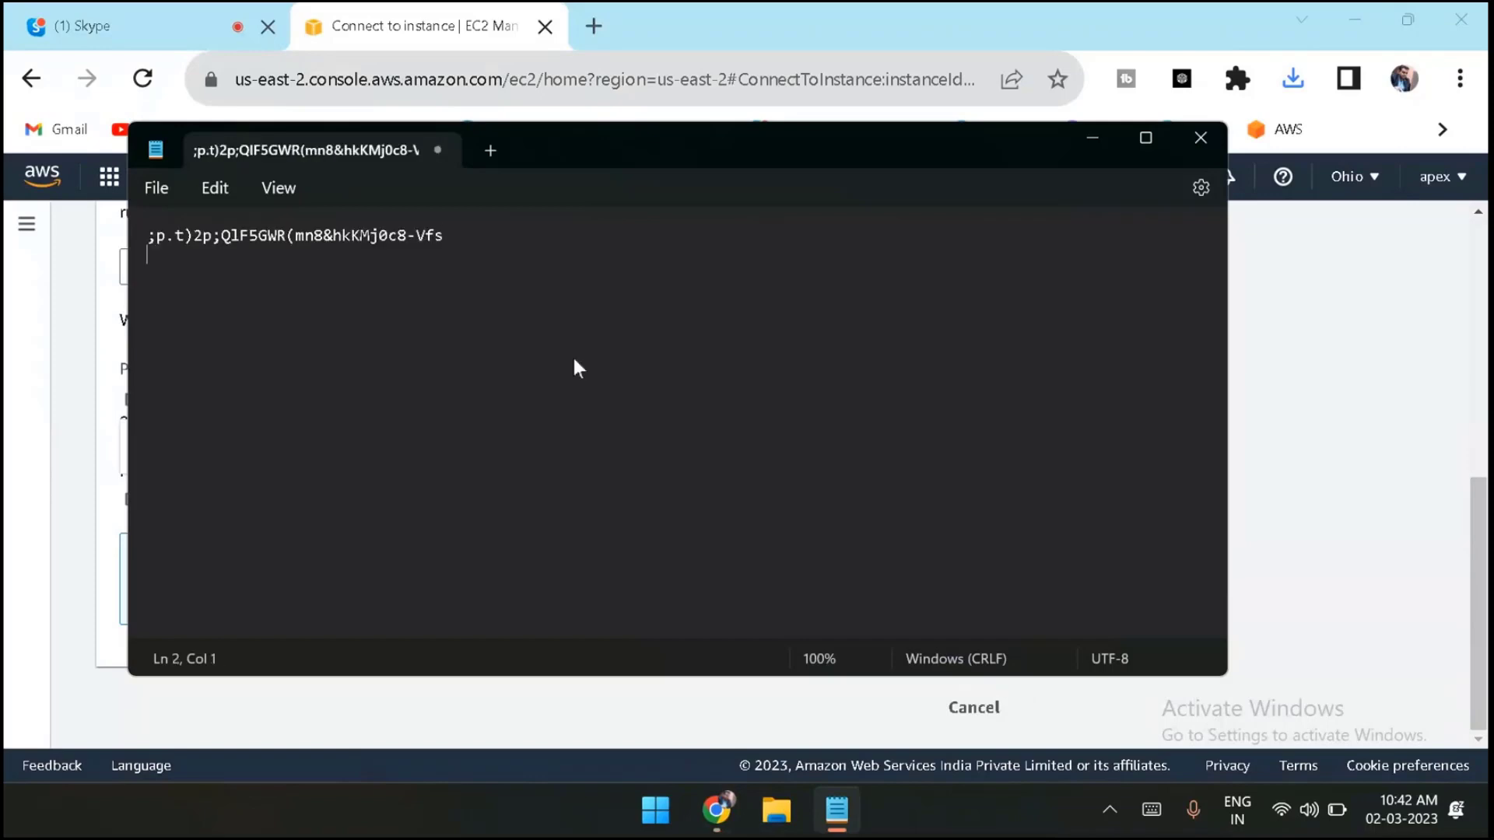
Open the downloaded SER-1 (2).rdp file in Remote Desktop Connection, sign in with the Administrator password, accept the connection and minimize the session.
key("alt+Tab")
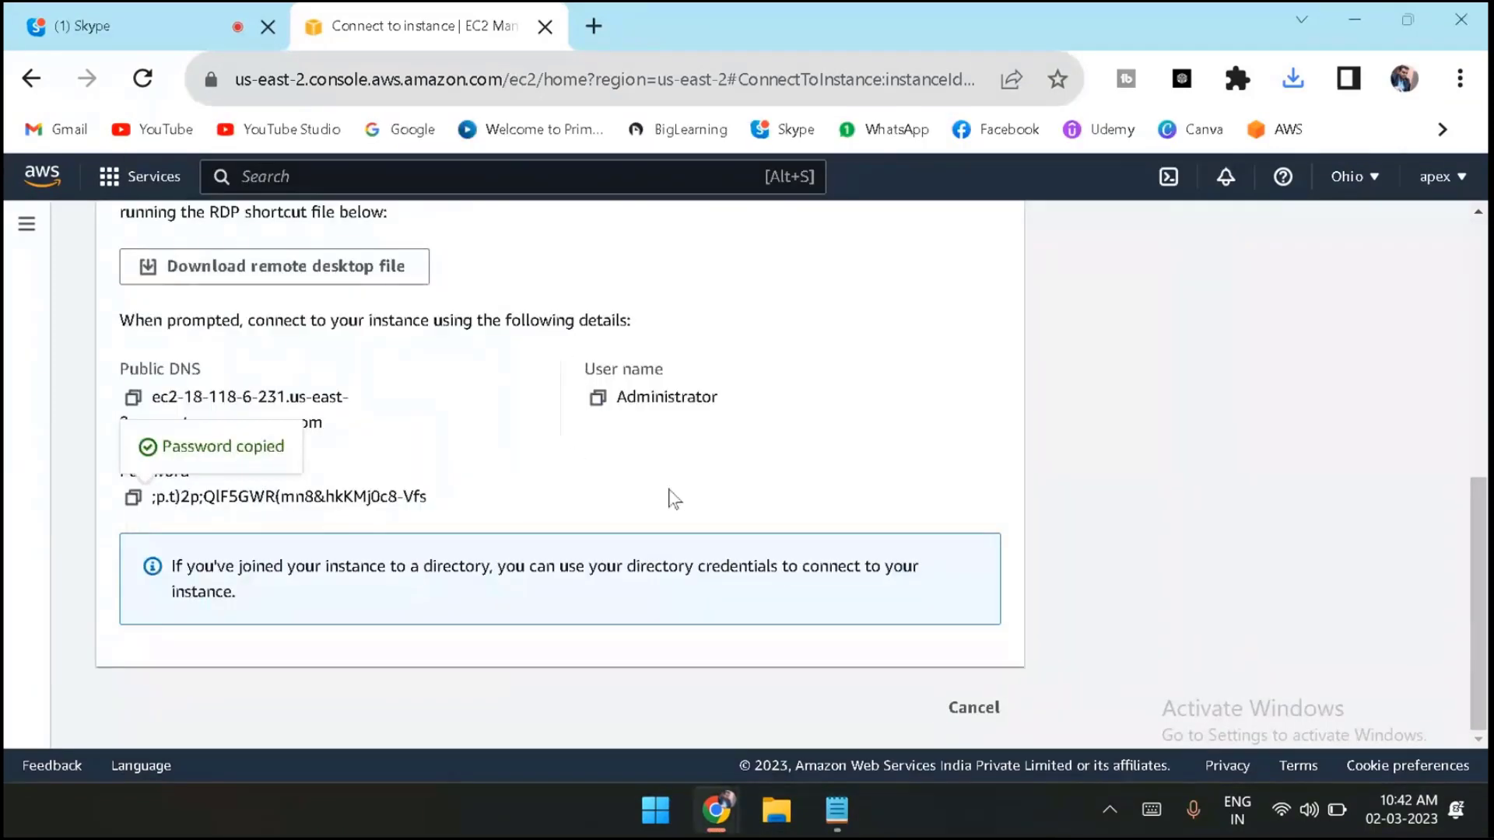
scroll(670, 494, "up", 10)
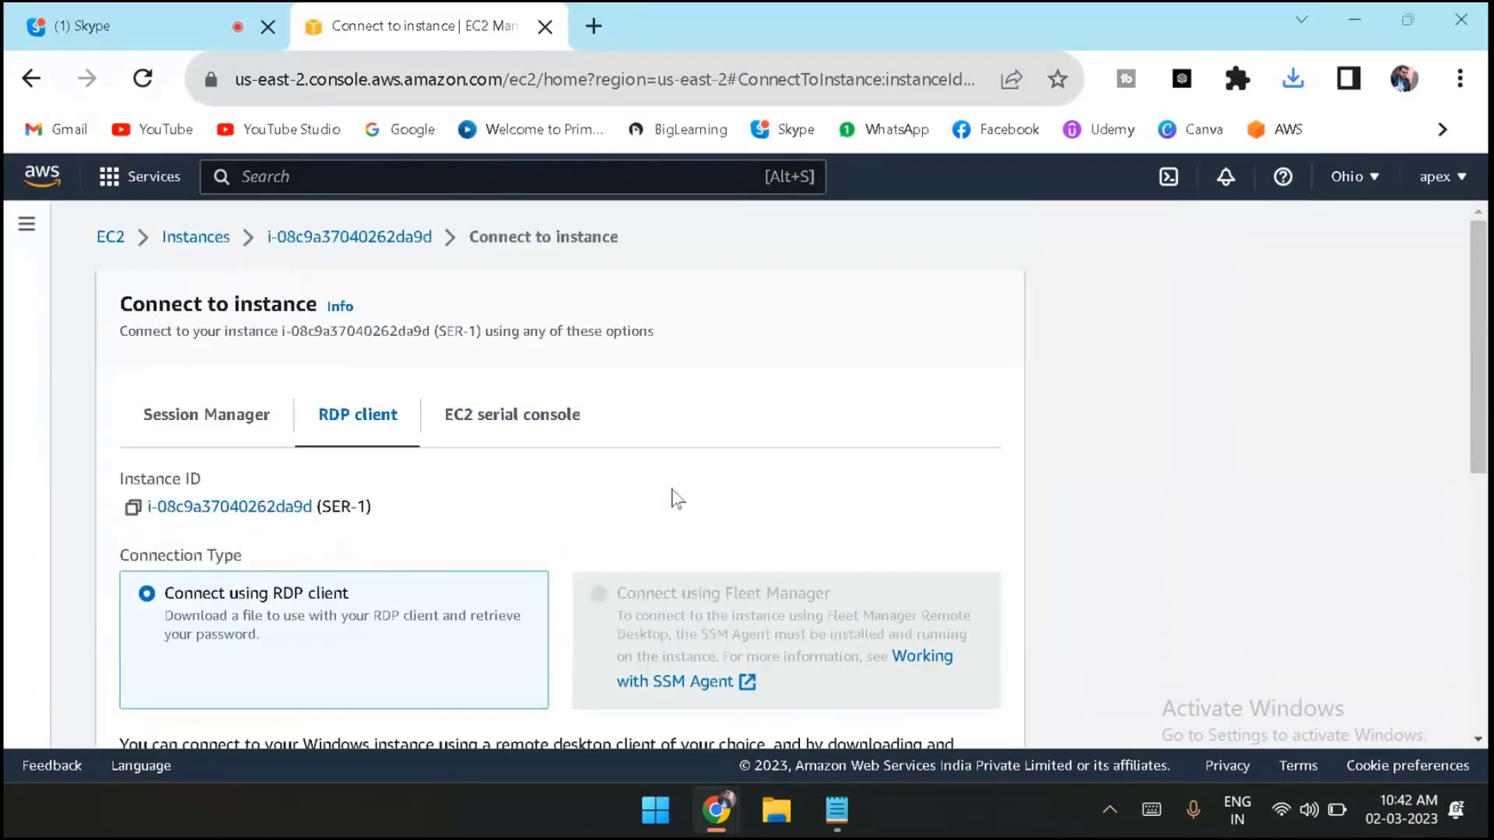
left_click(1291, 79)
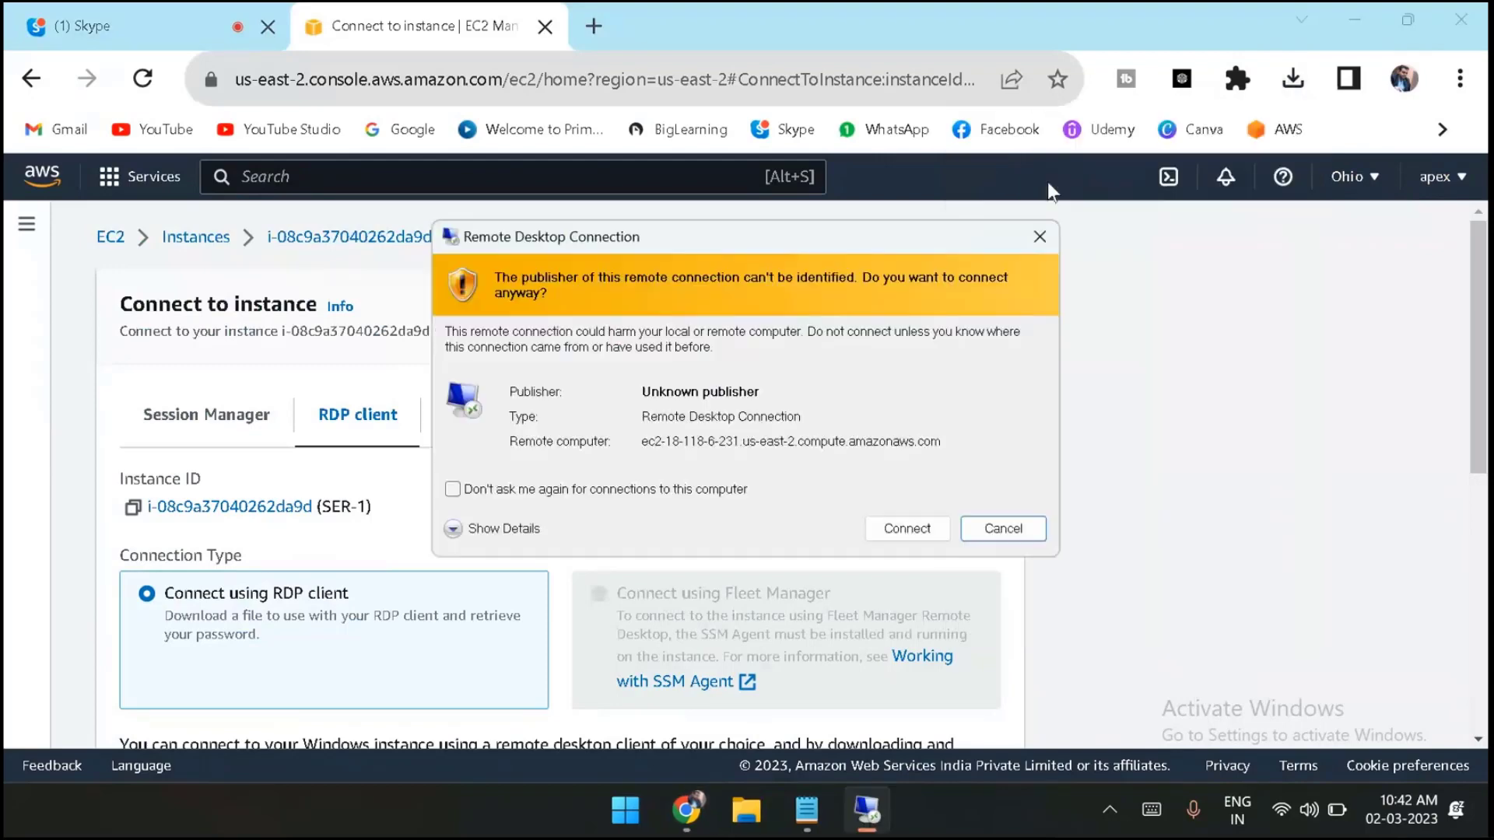
left_click(908, 528)
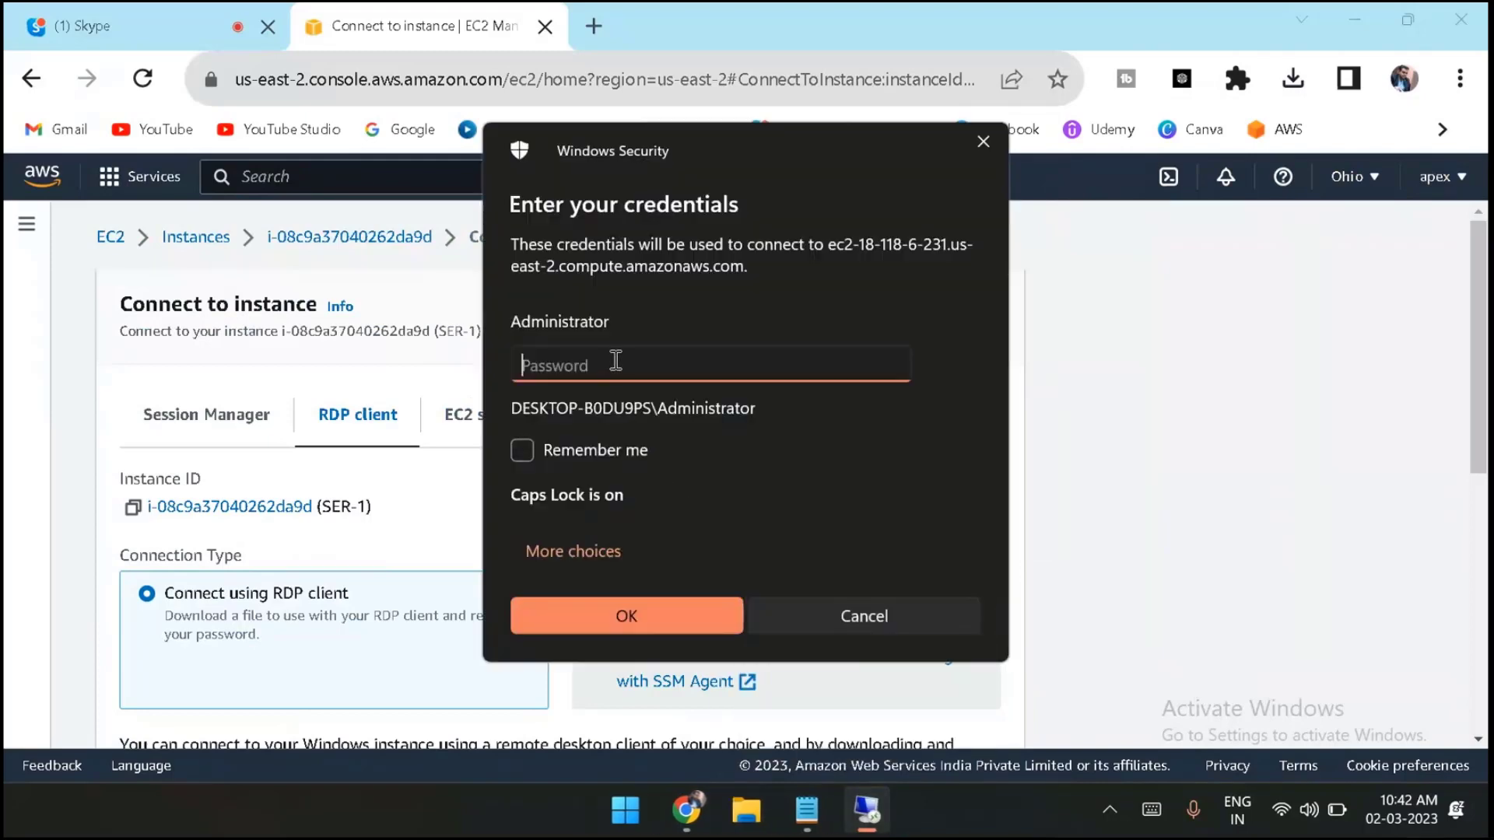
key("ctrl+v")
left_click(669, 624)
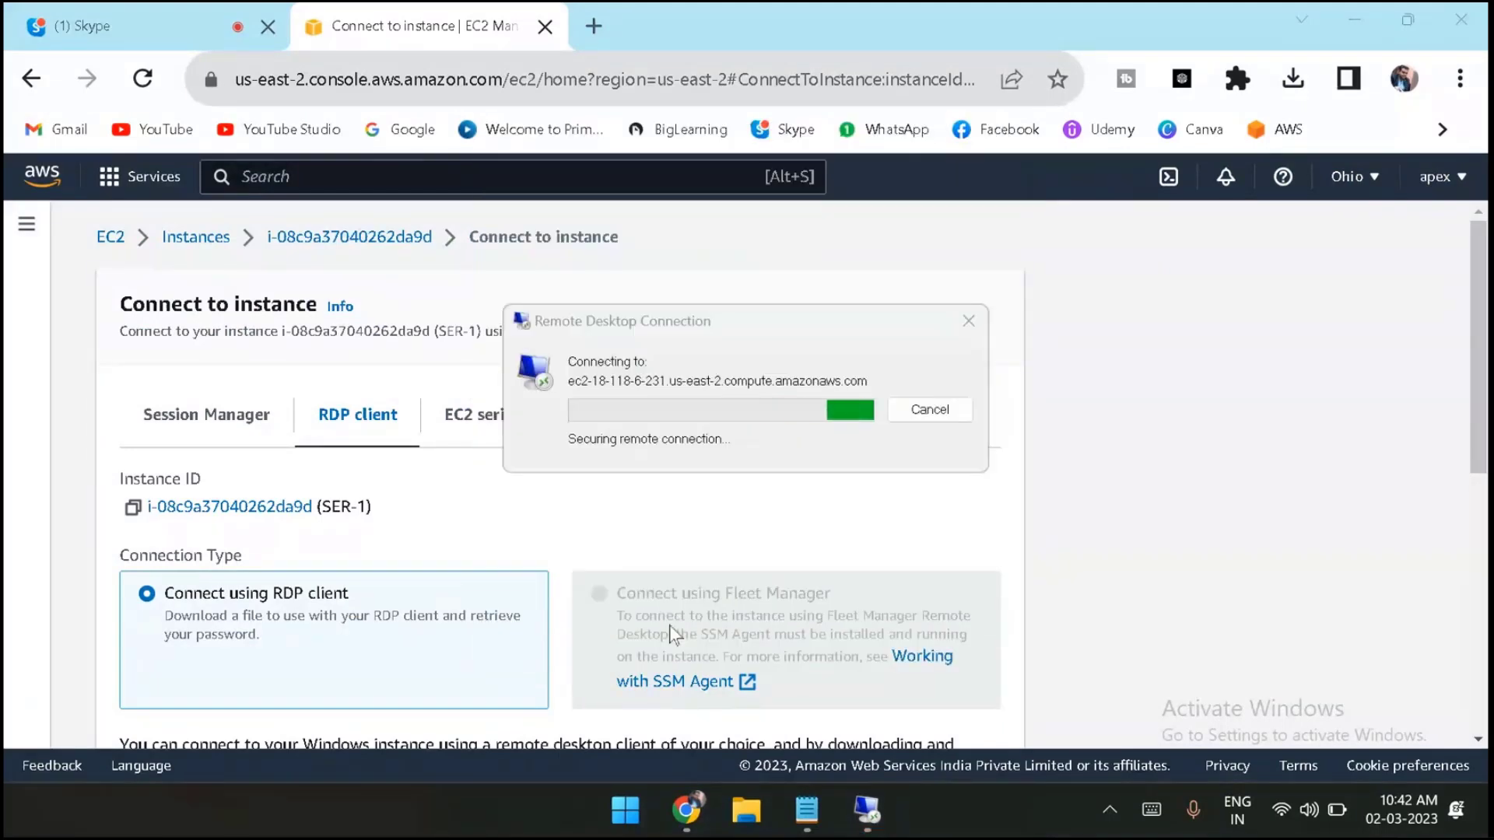
left_click(823, 598)
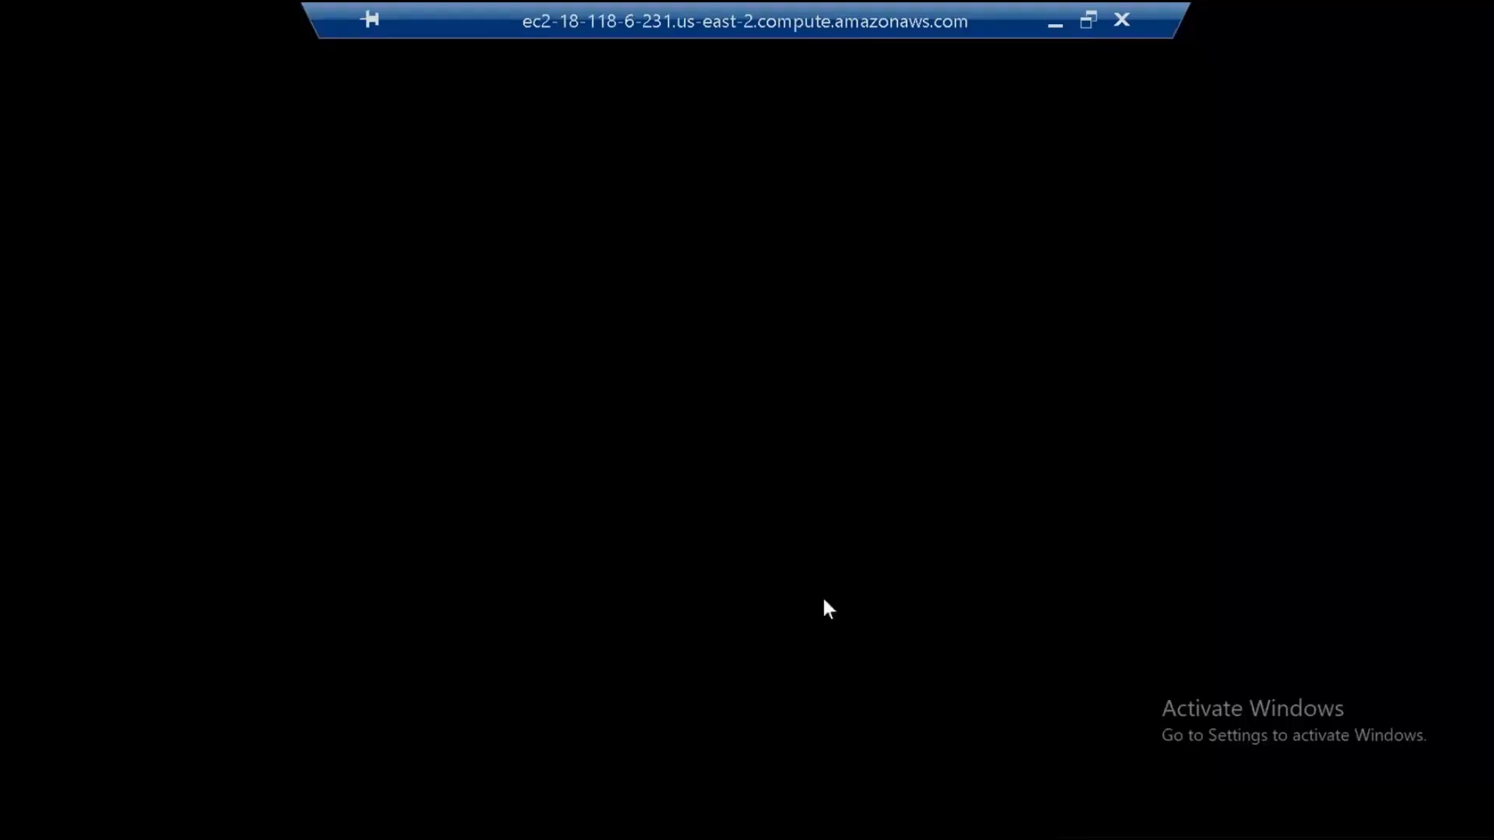
left_click(1055, 21)
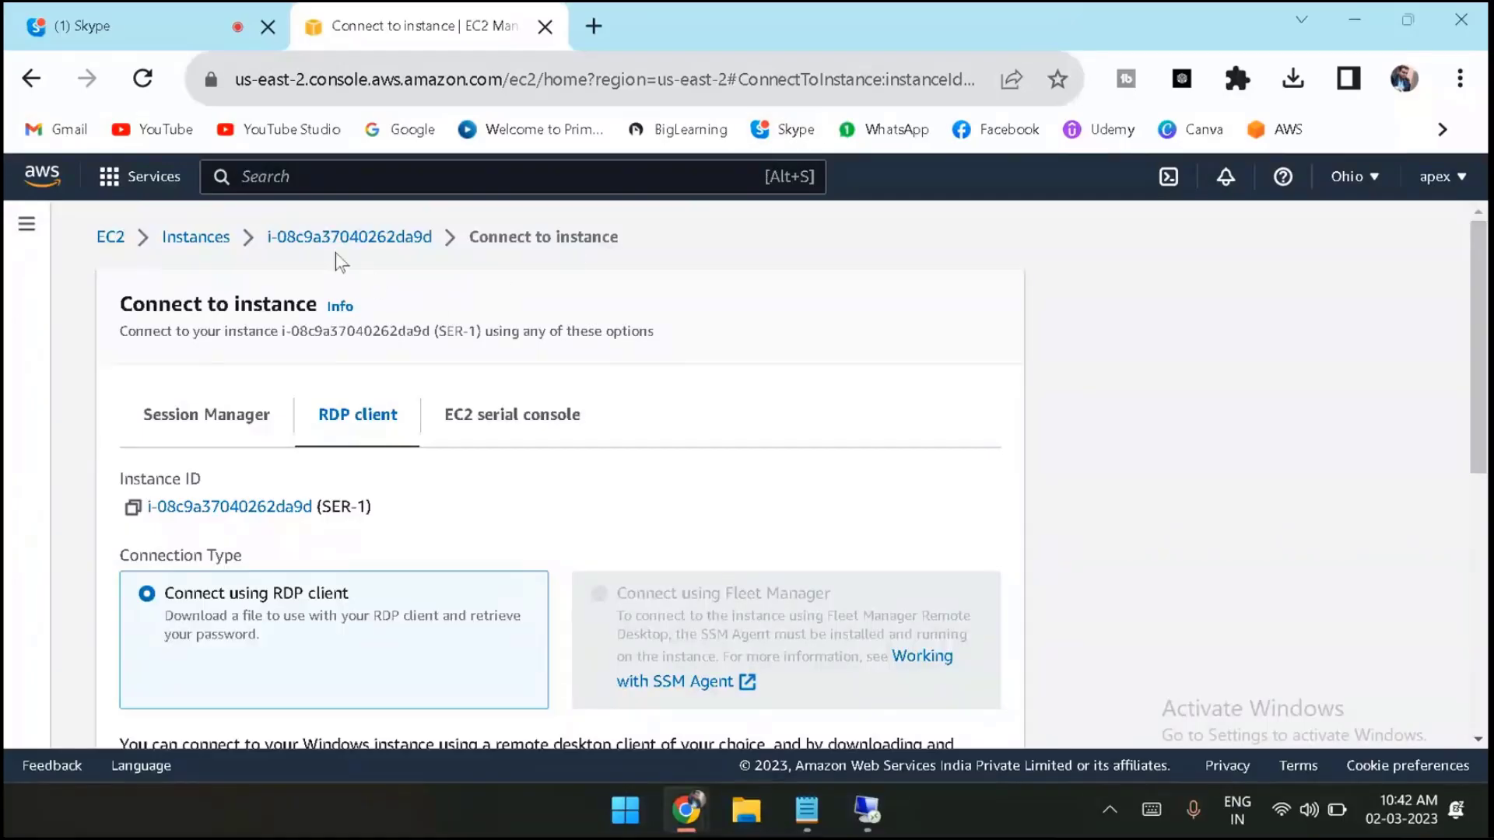
Go back to the instances list and download the remote desktop file for SER-2 from its RDP client connection options.
left_click(185, 240)
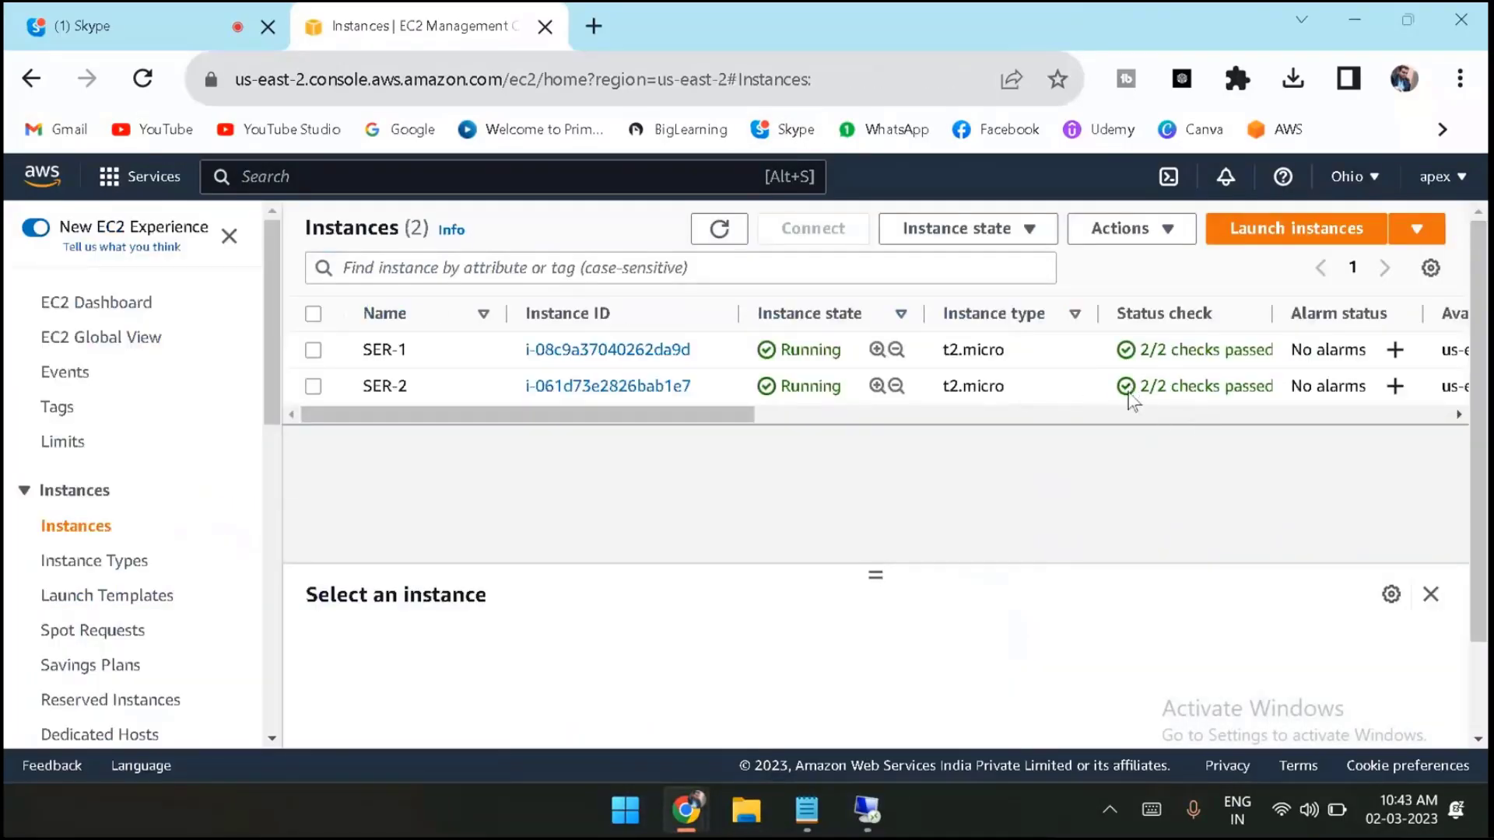
left_click(314, 388)
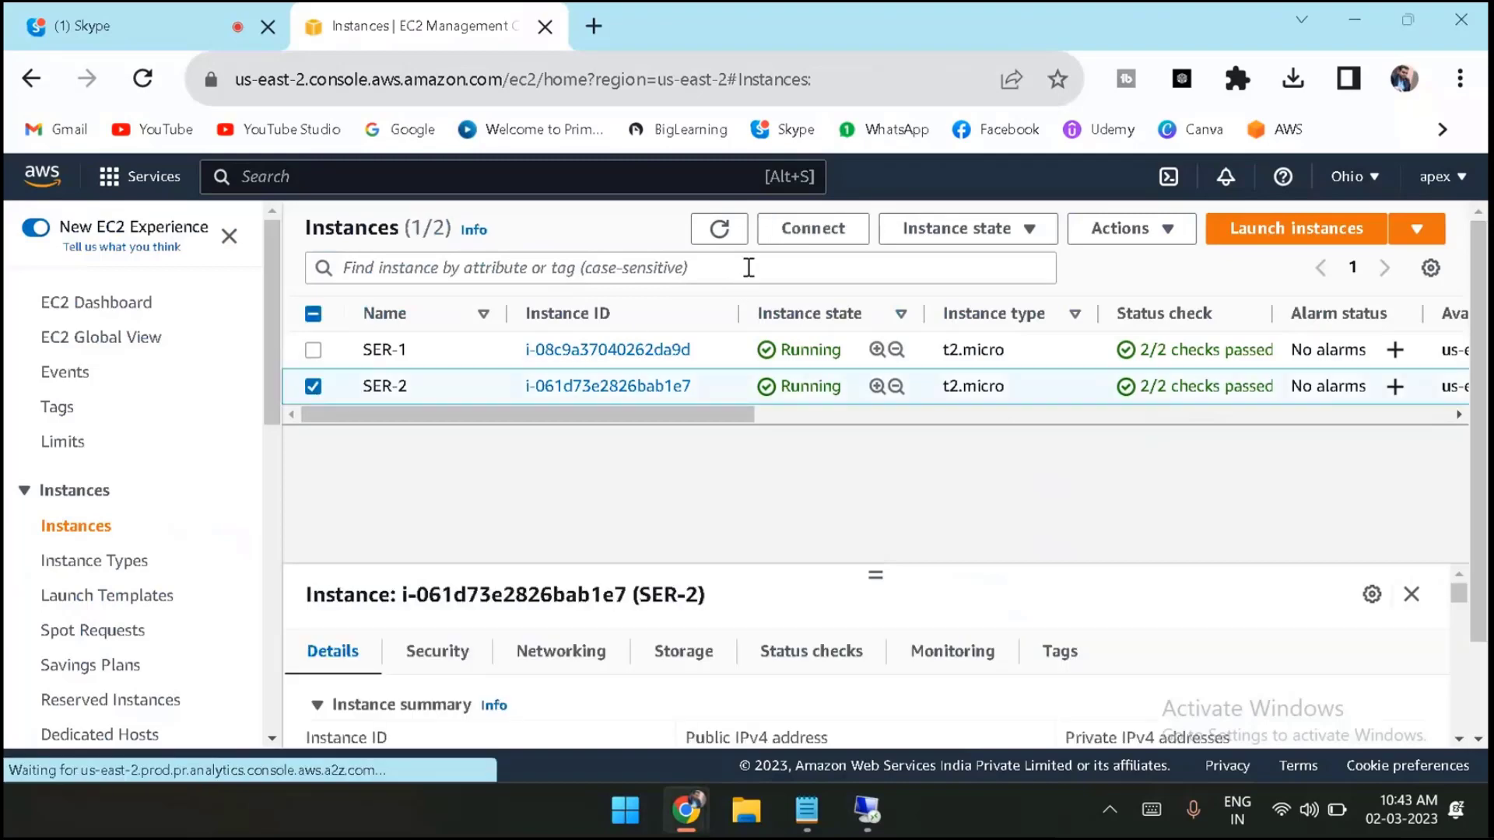
left_click(776, 244)
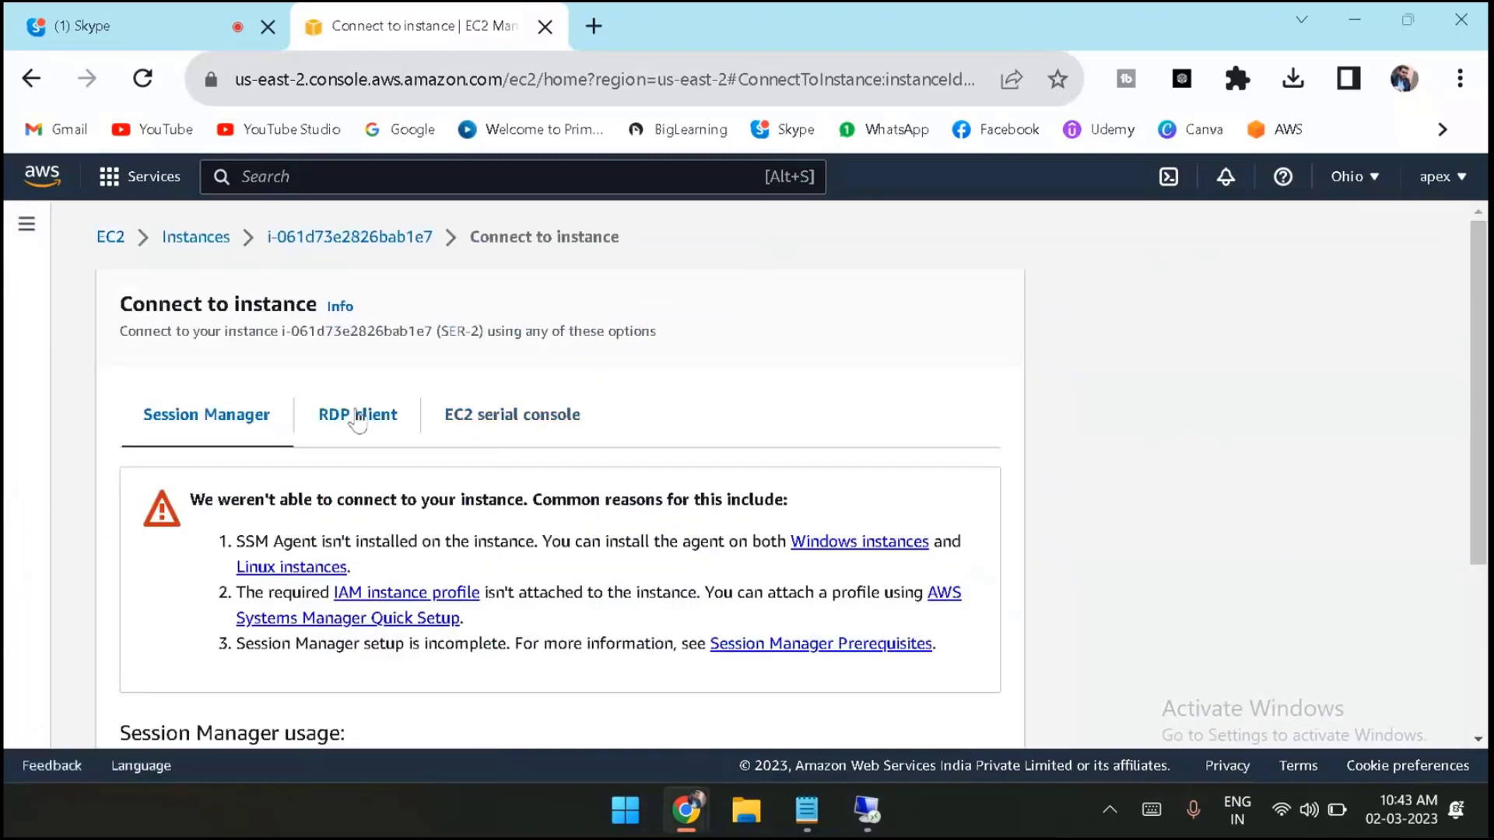
left_click(347, 414)
scroll(257, 582, "down", 3)
left_click(256, 585)
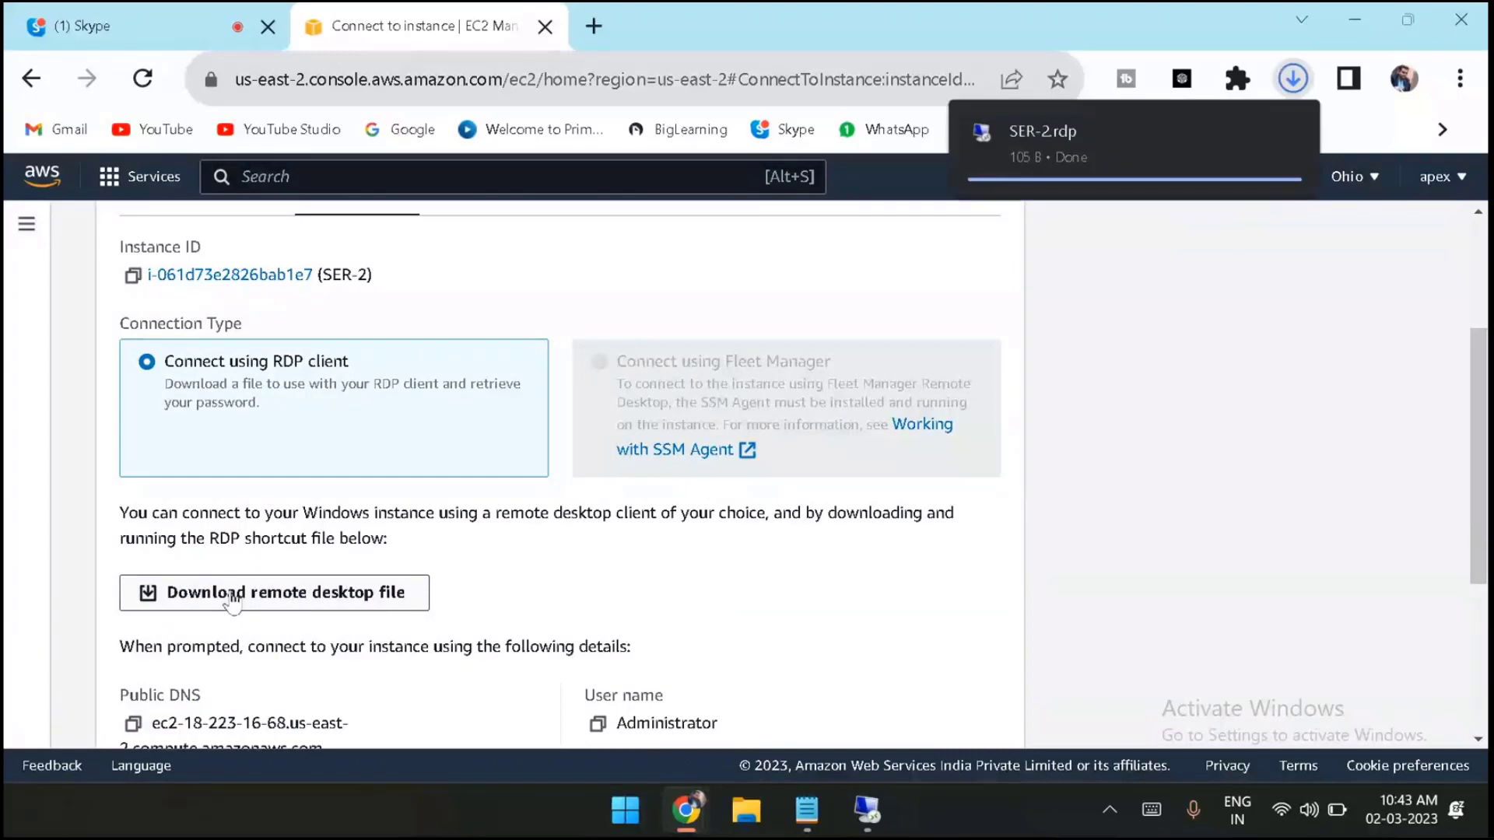
Upload the private key file AUTOSCALINGKP.pem and decrypt the Windows administrator password for SER-2.
scroll(253, 582, "down", 3)
left_click(242, 575)
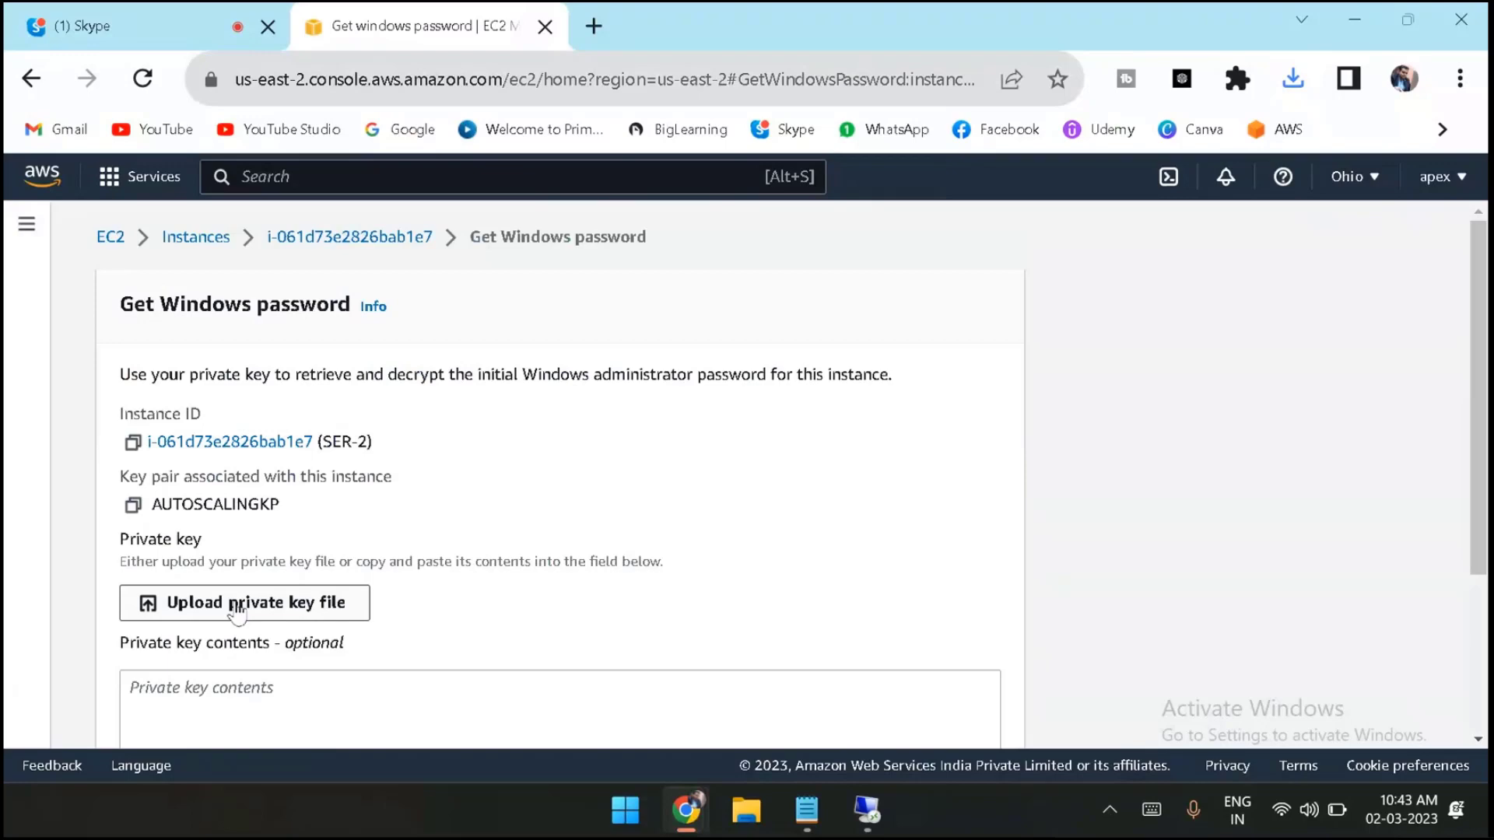
left_click(237, 613)
left_click(1024, 273)
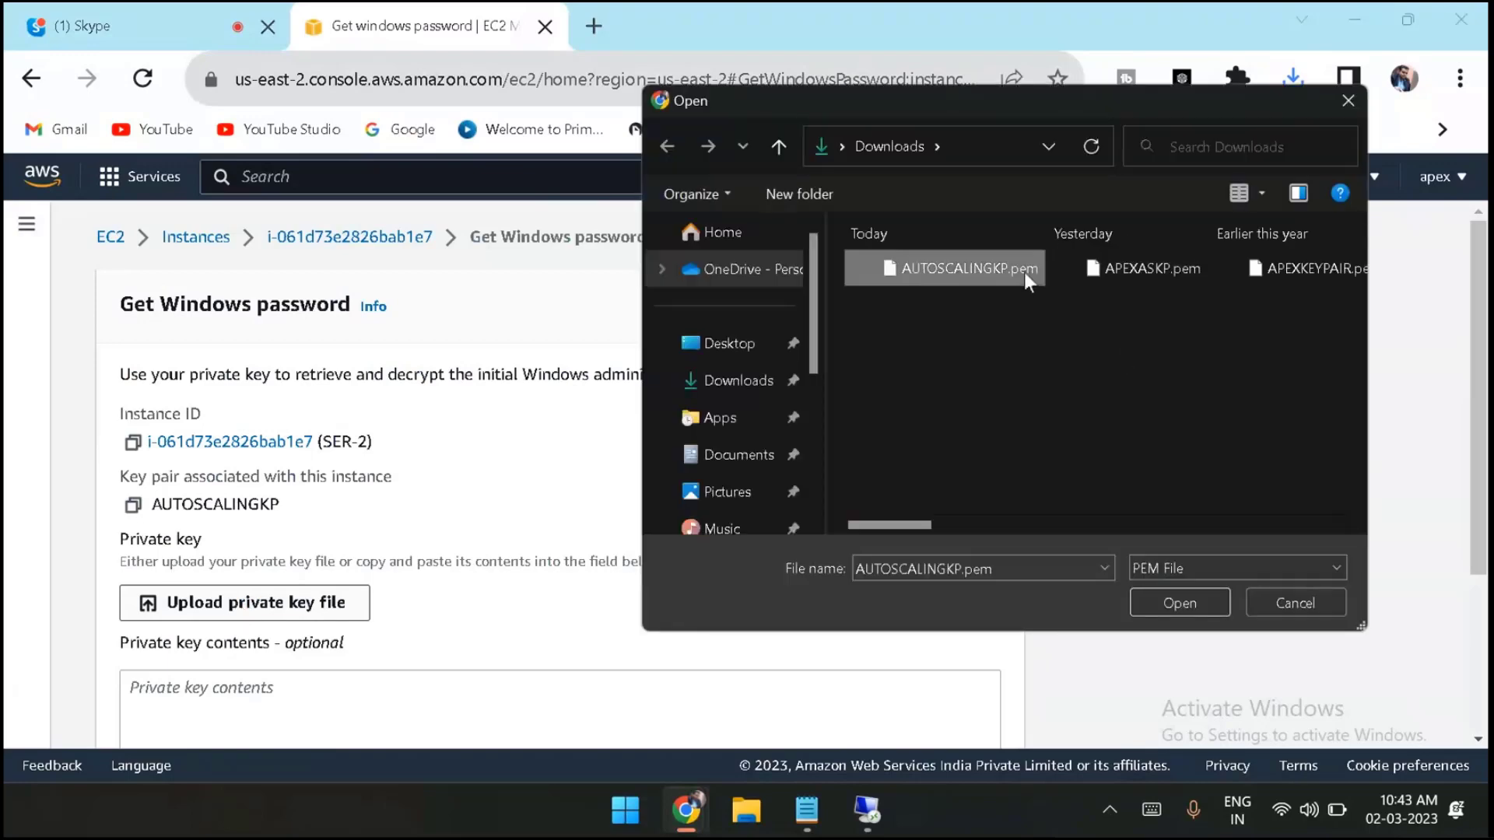
double_click(1024, 272)
scroll(691, 632, "down", 4)
left_click(875, 712)
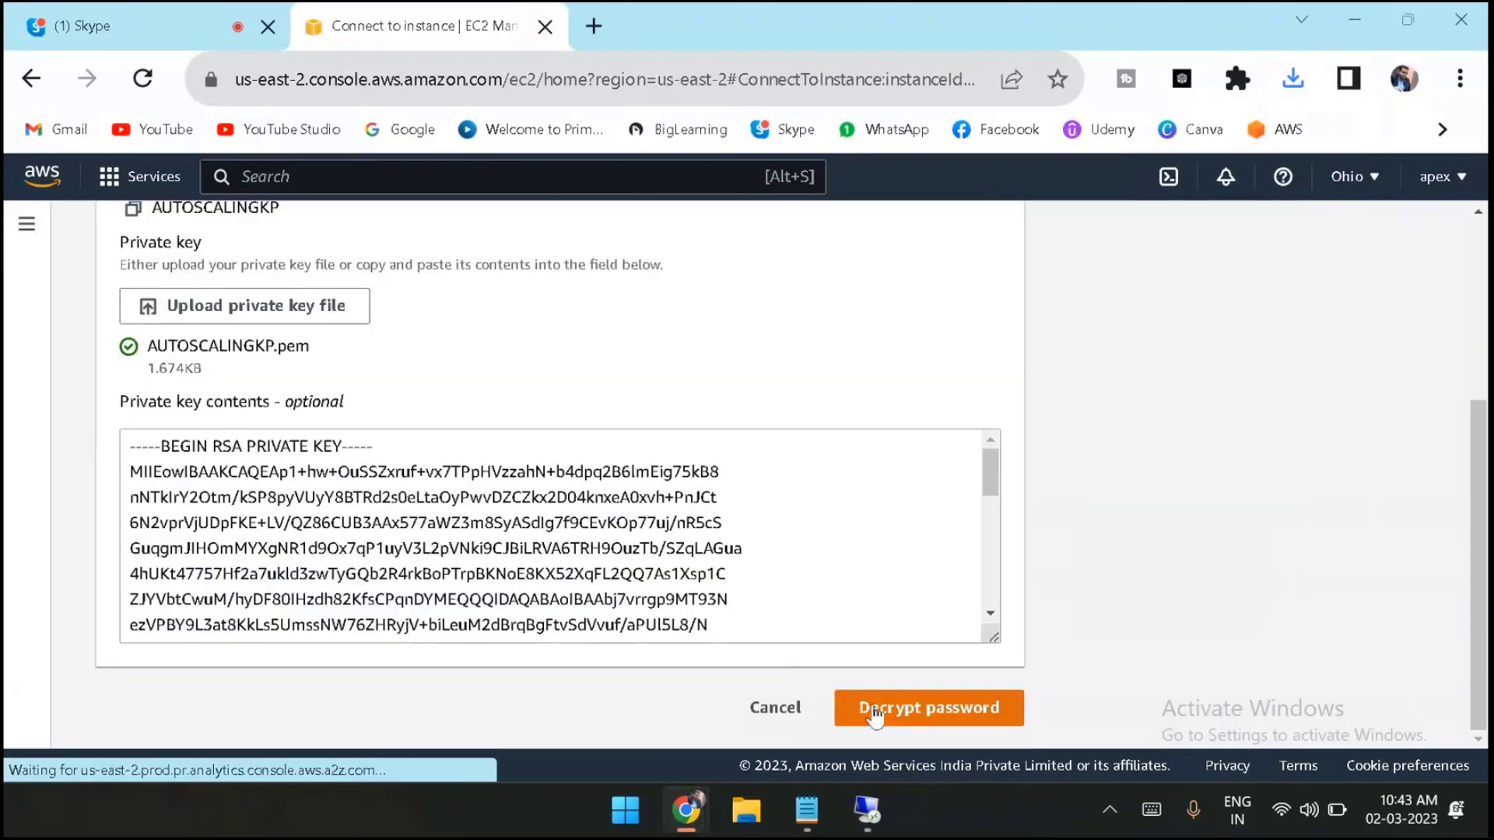
Copy the decrypted SER-2 administrator password, paste it into the open Notepad note, and return to the browser.
scroll(461, 604, "down", 3)
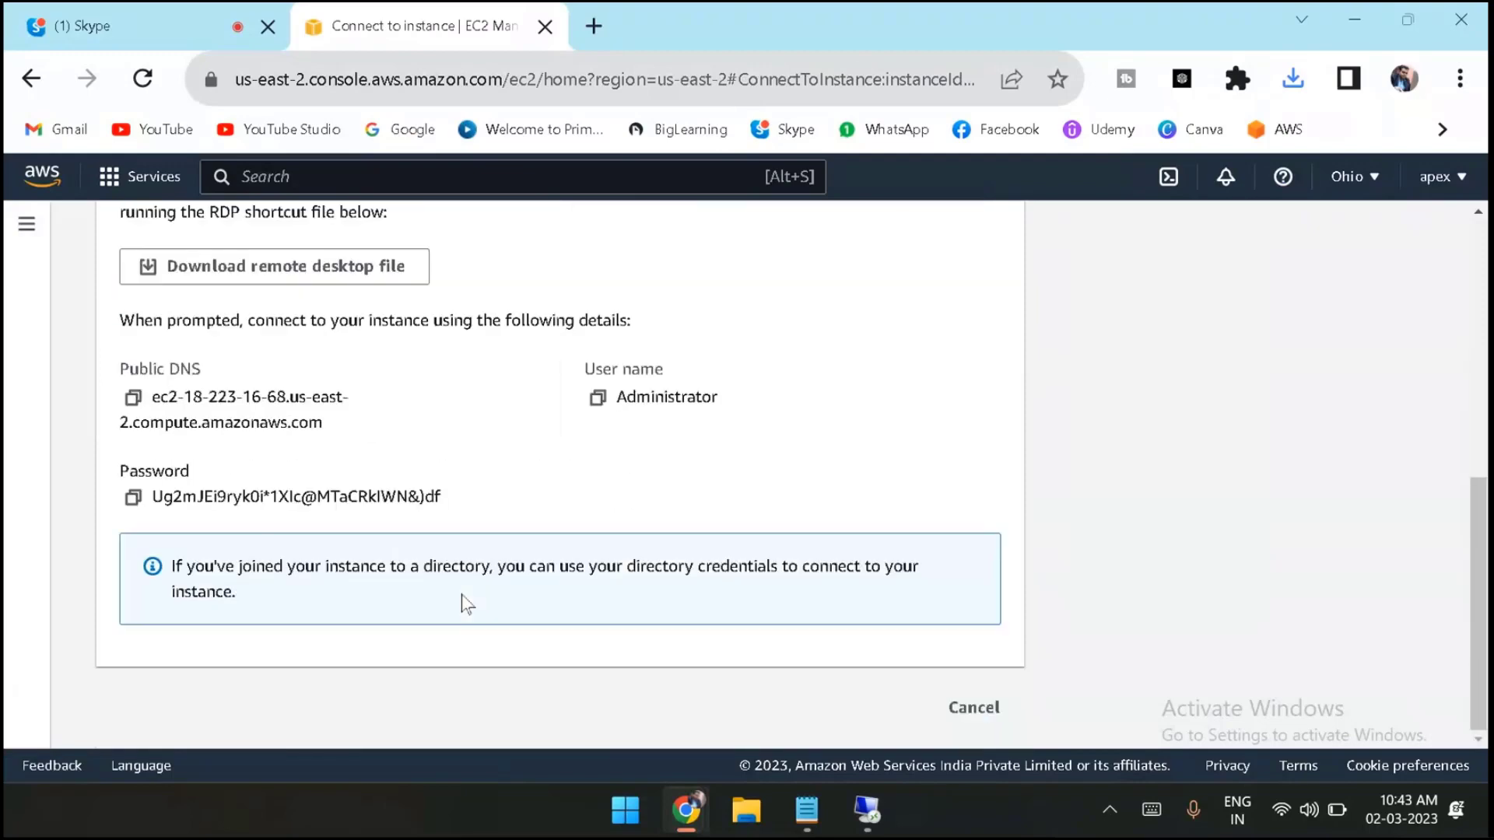
left_click(133, 498)
left_click(806, 810)
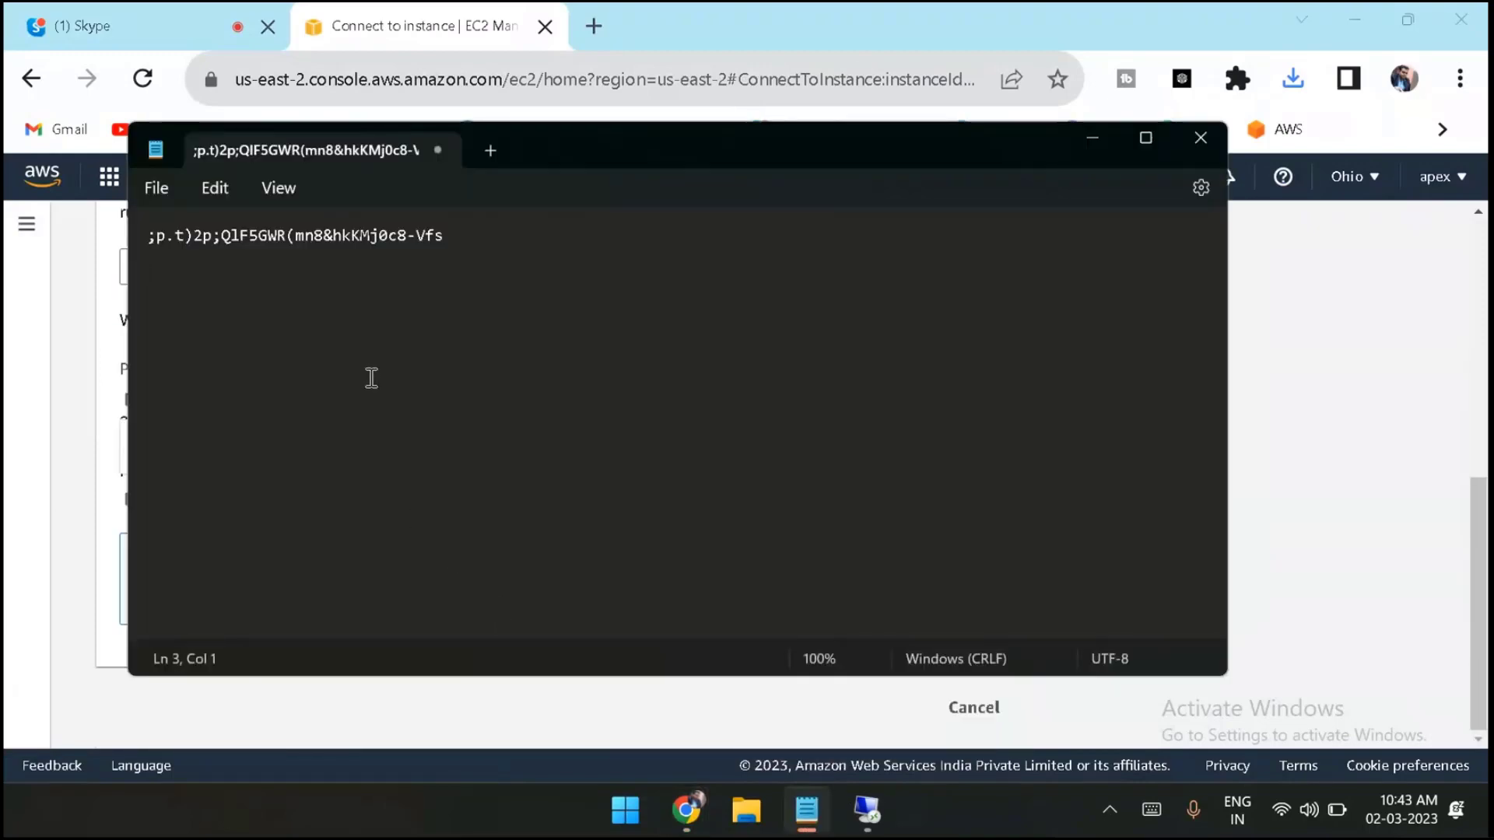
key("ctrl+v")
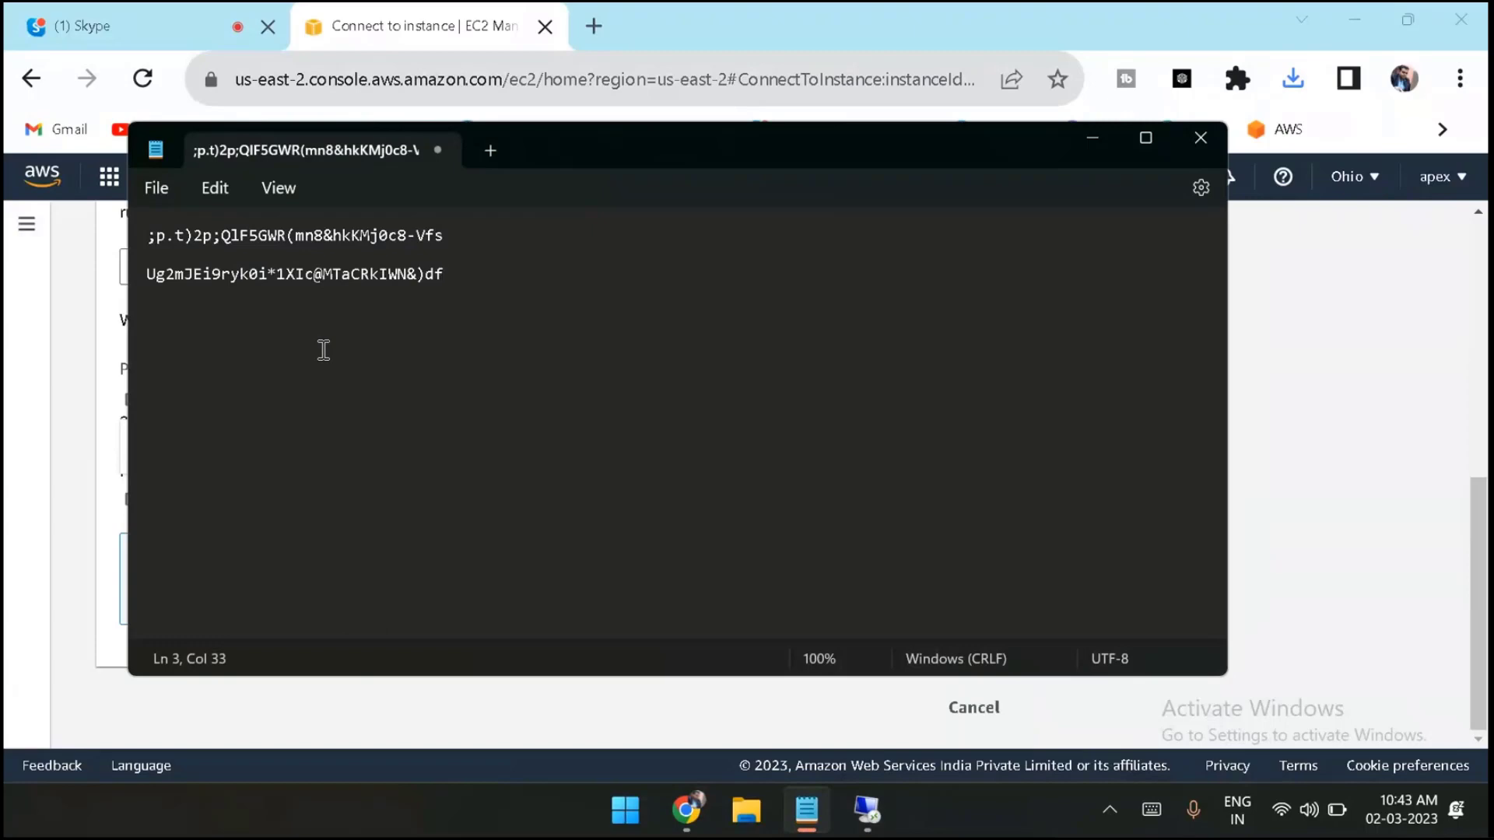
key("alt+Tab")
Open the downloaded SER-2.rdp file in Remote Desktop Connection, sign in with the Administrator password and accept the certificate warning.
scroll(574, 493, "up", 6)
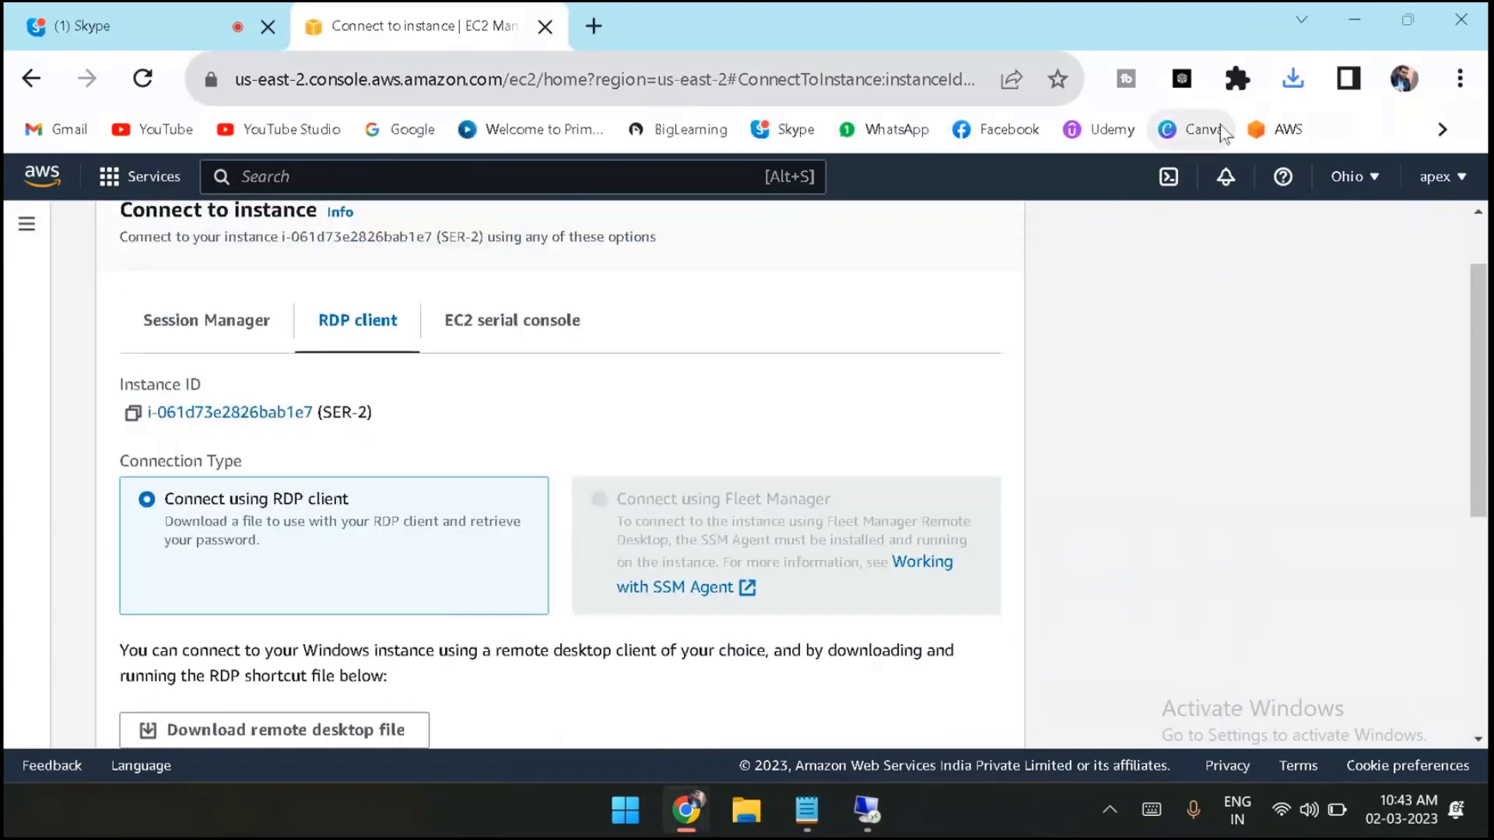
left_click(1311, 81)
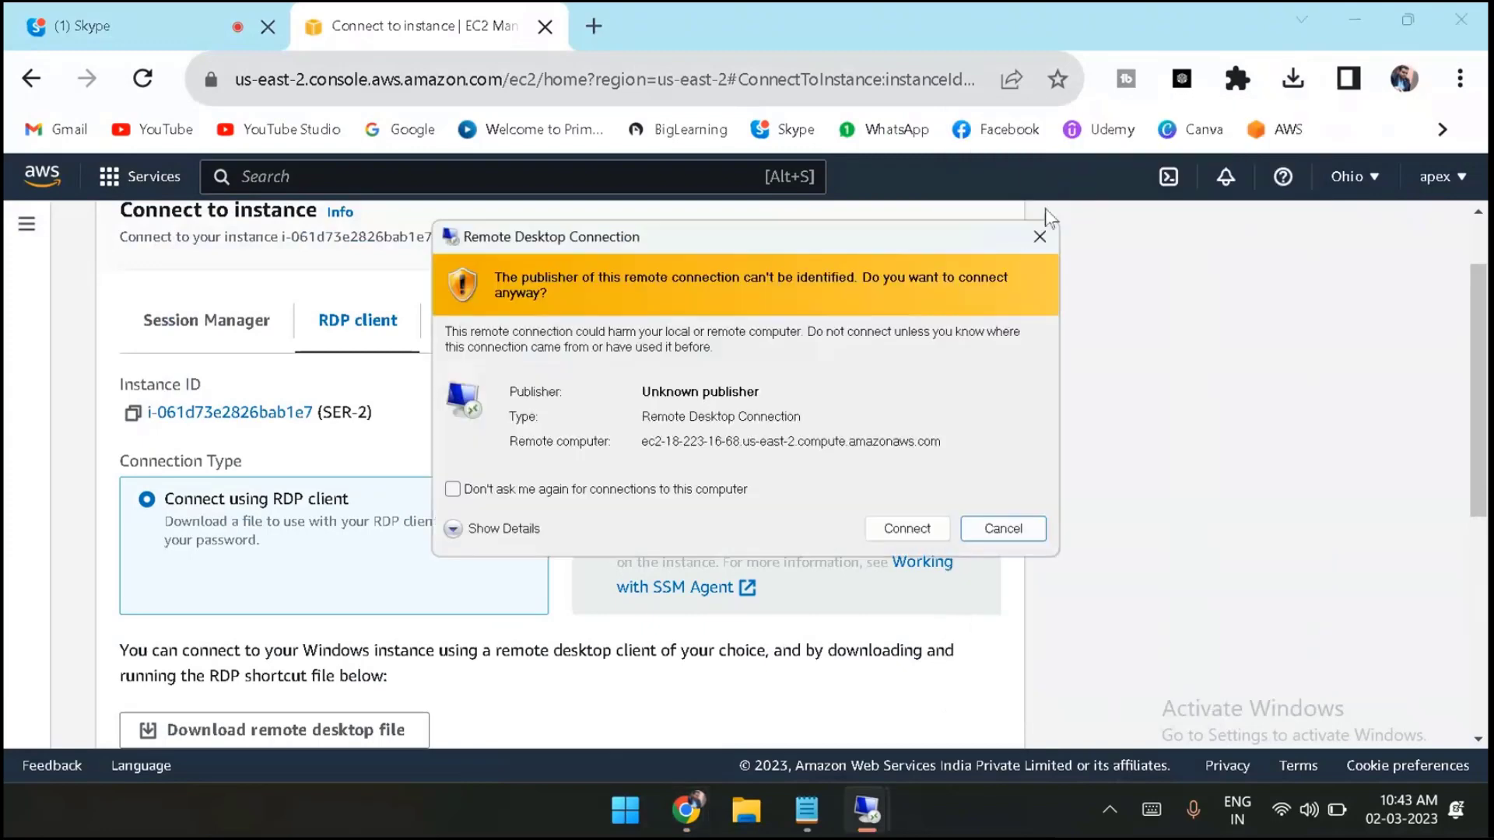
left_click(932, 531)
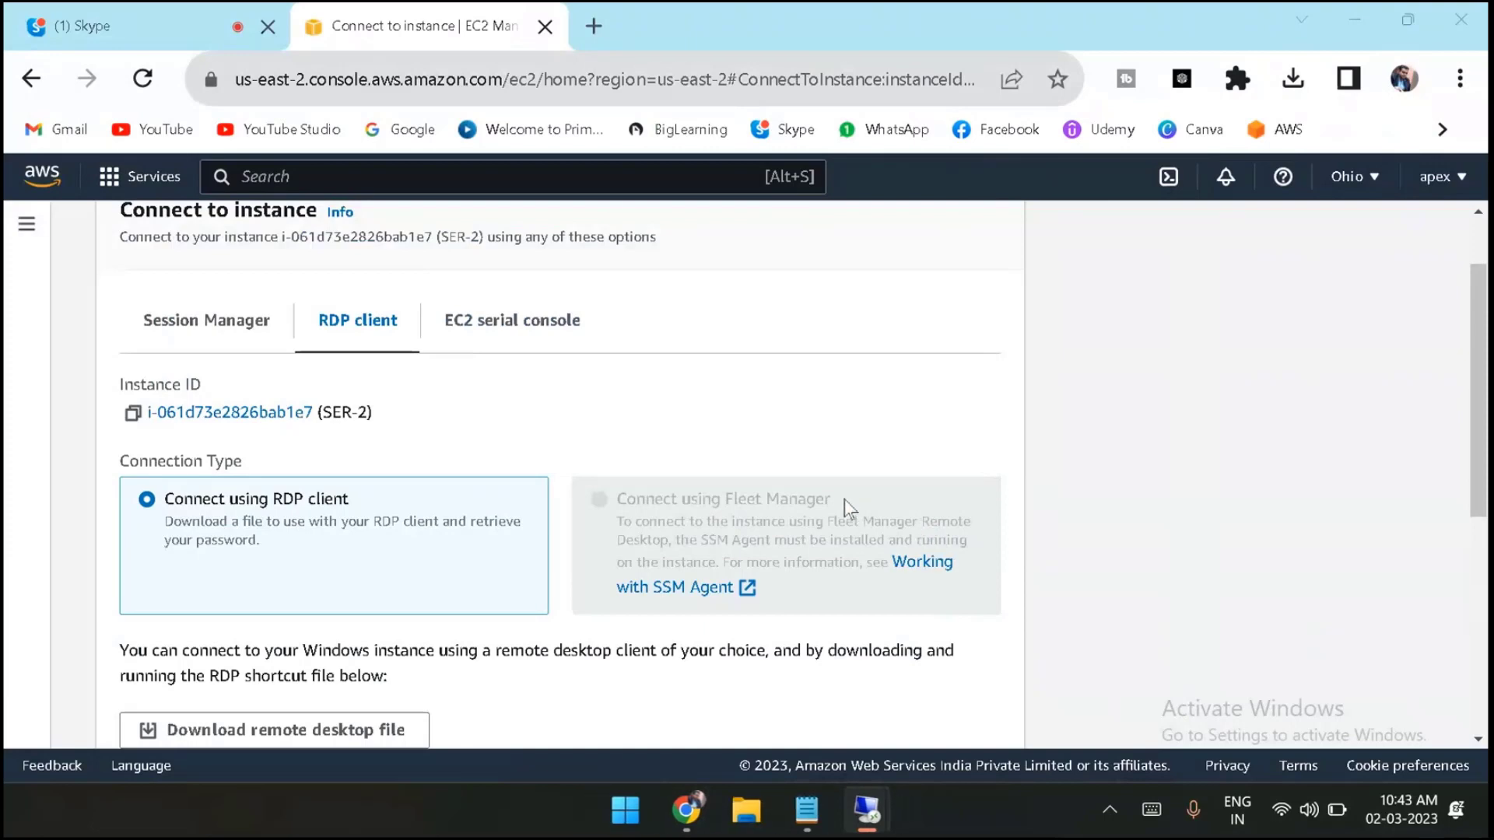
key("ctrl+v")
left_click(683, 629)
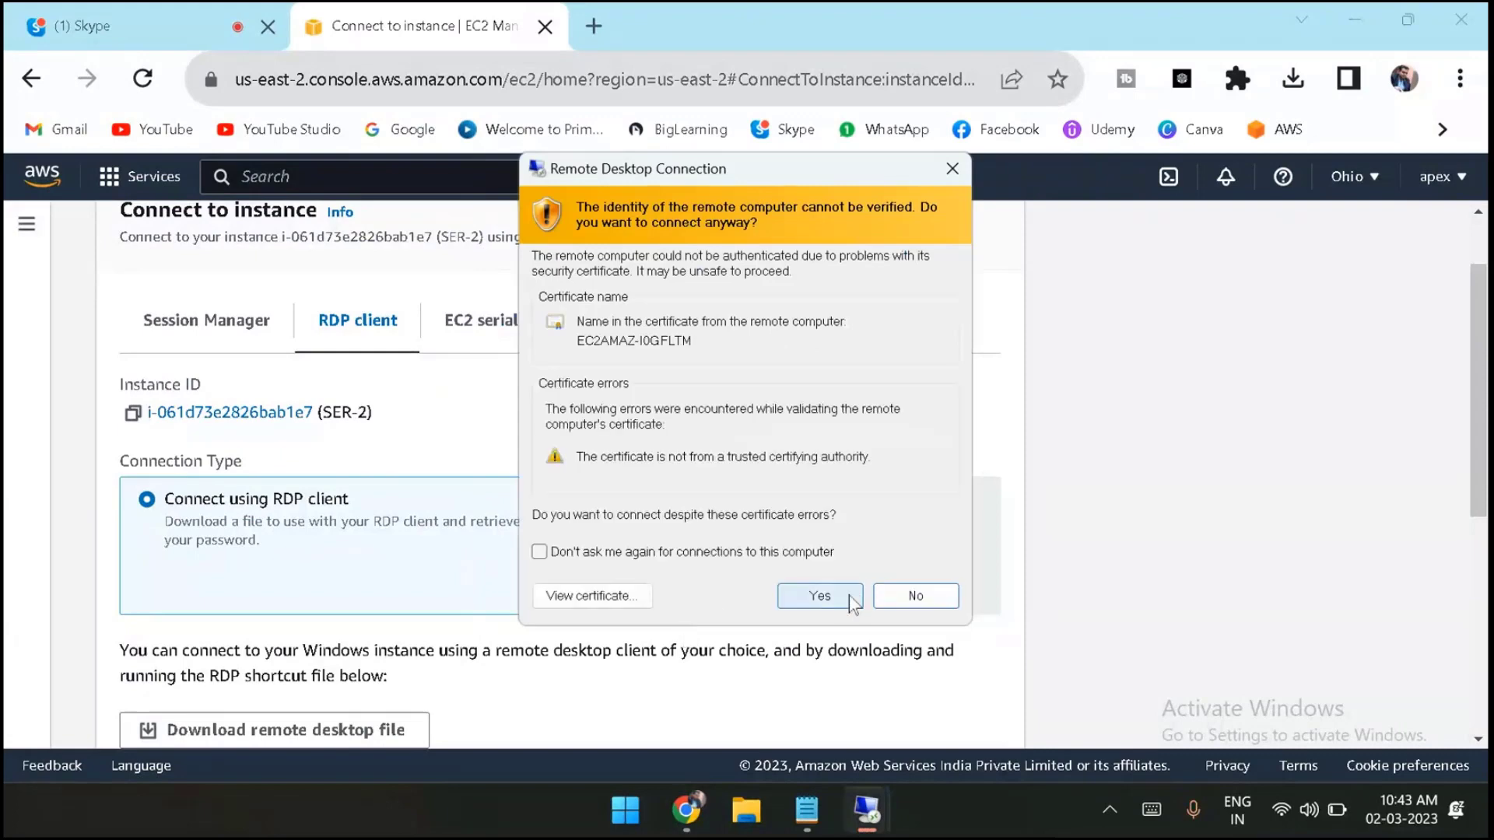
left_click(848, 595)
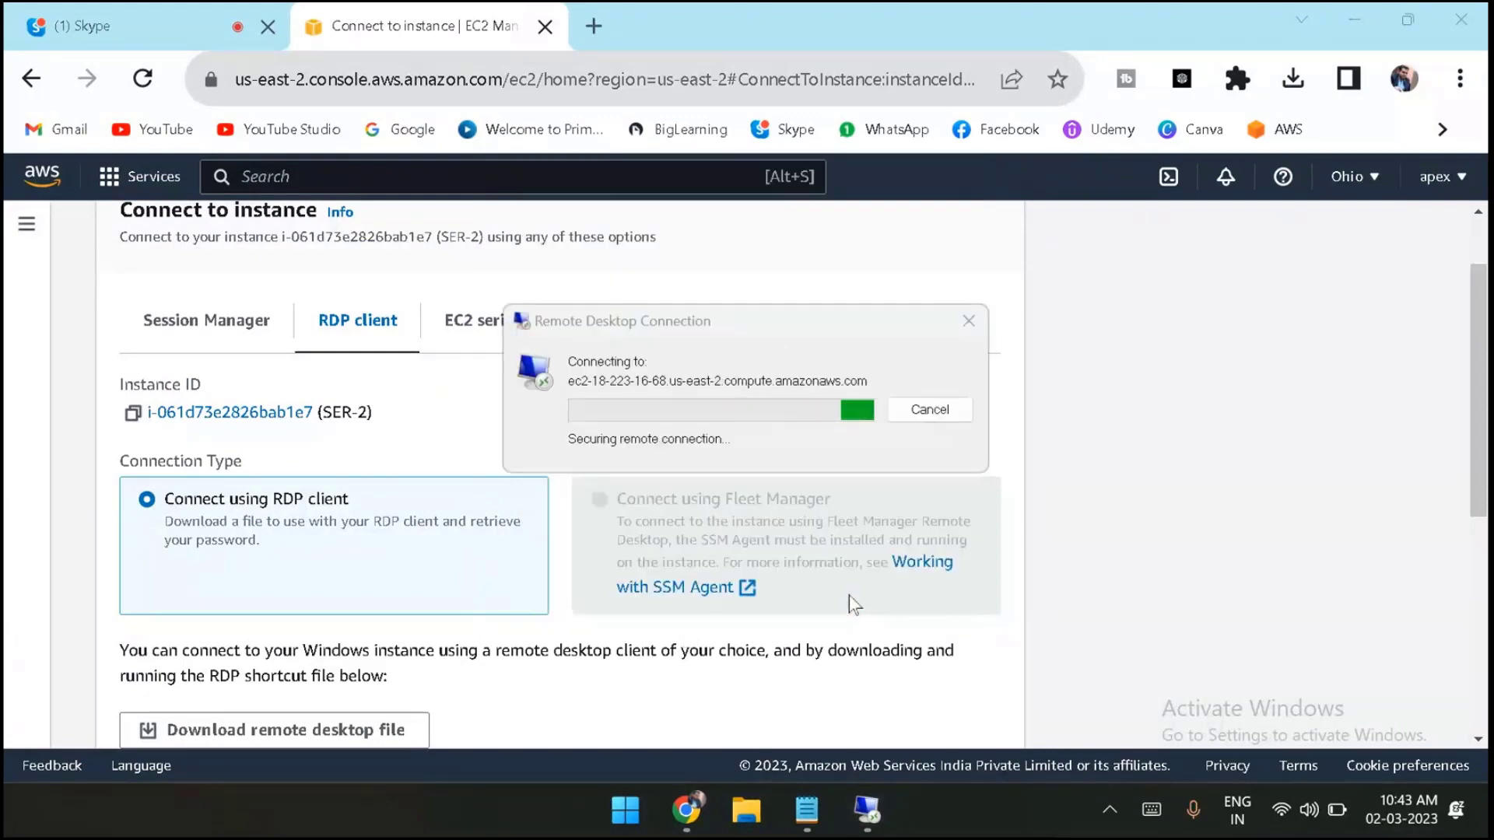
Switch to the SER-1 remote session and create a new text document on its desktop containing the line a.bat.
mouse_move(871, 829)
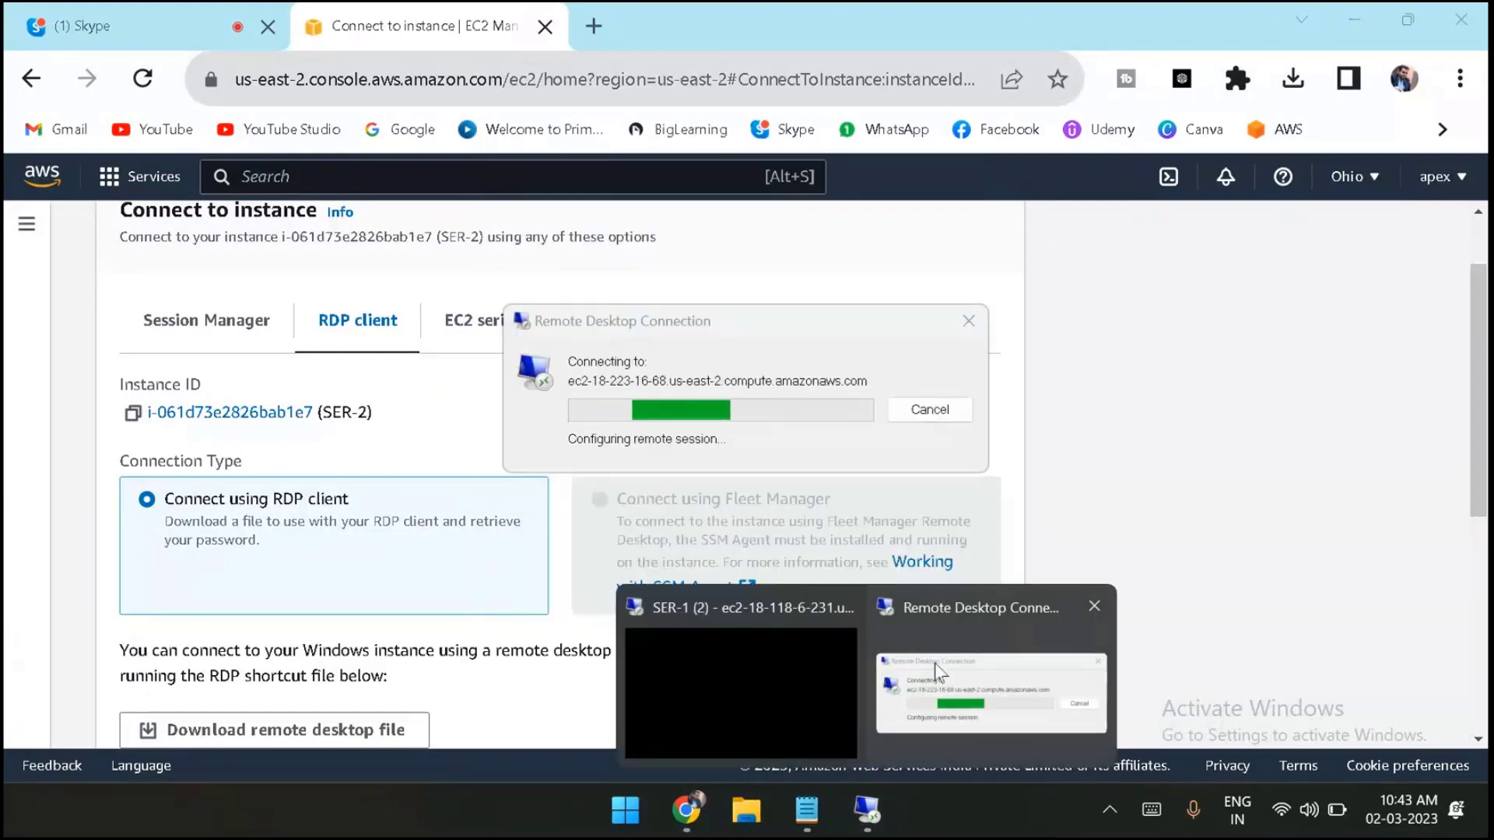
left_click(794, 677)
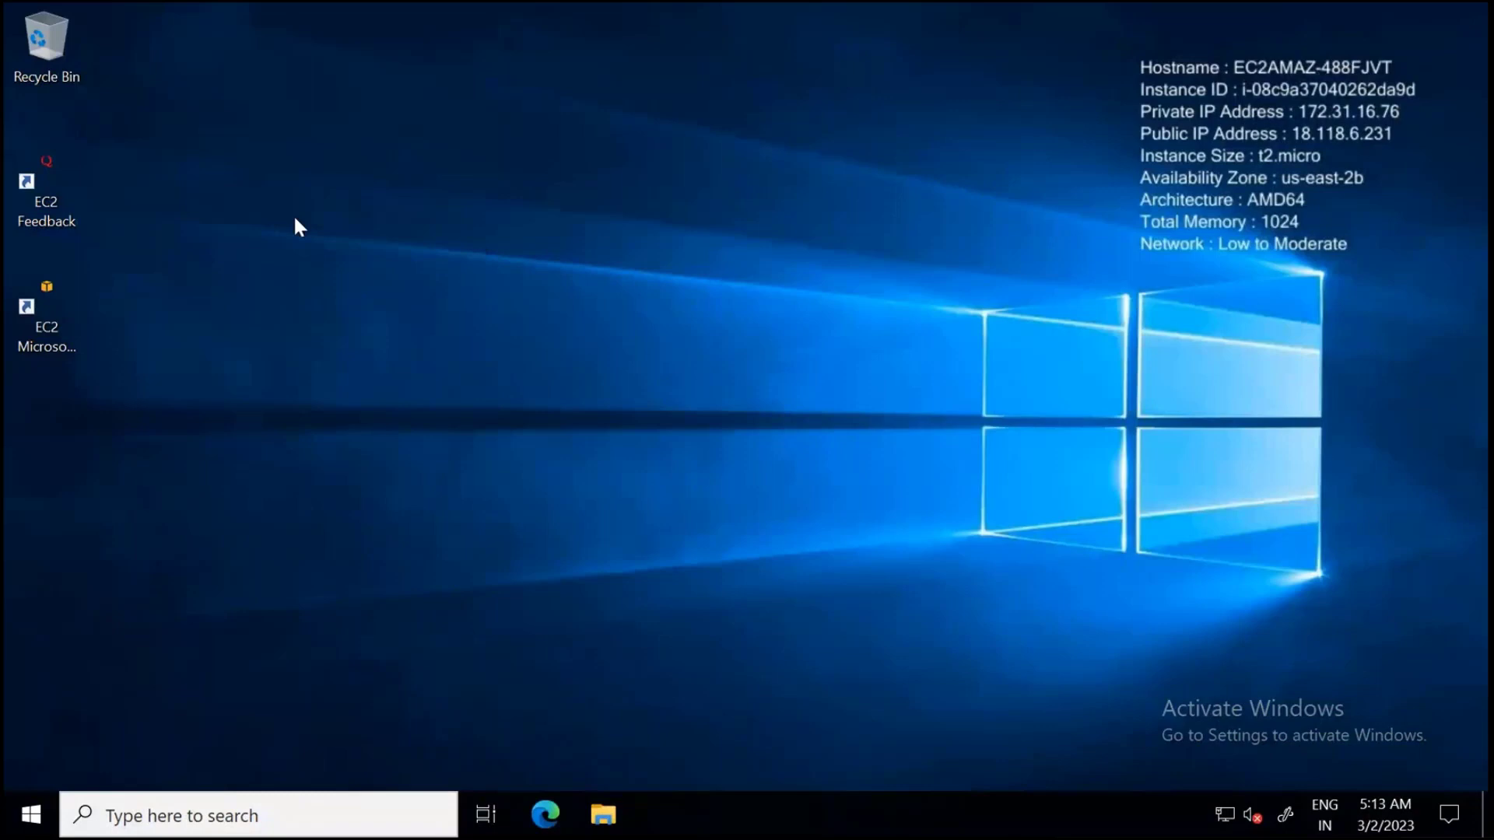
right_click(295, 220)
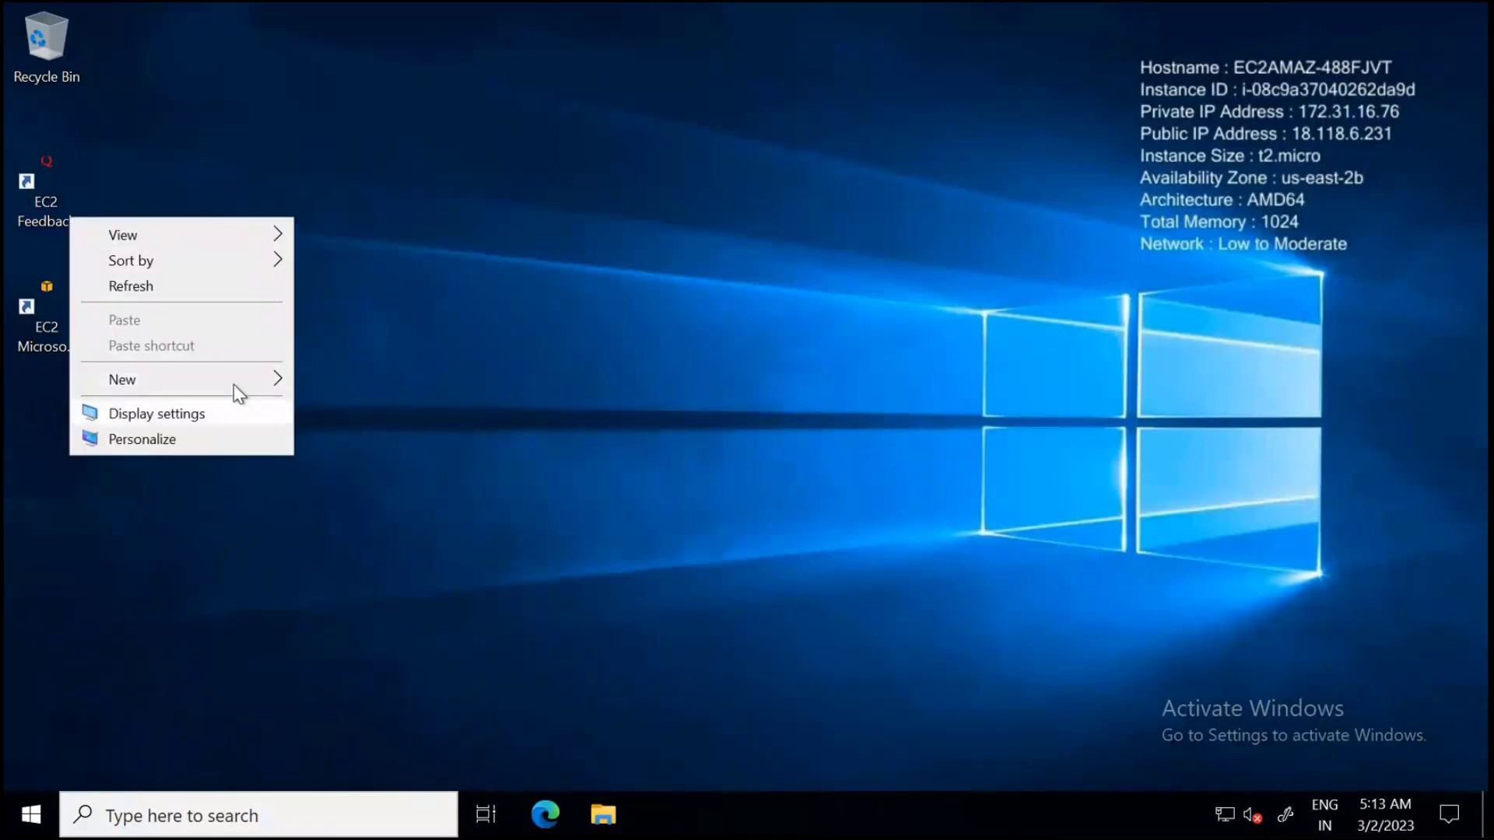
mouse_move(234, 385)
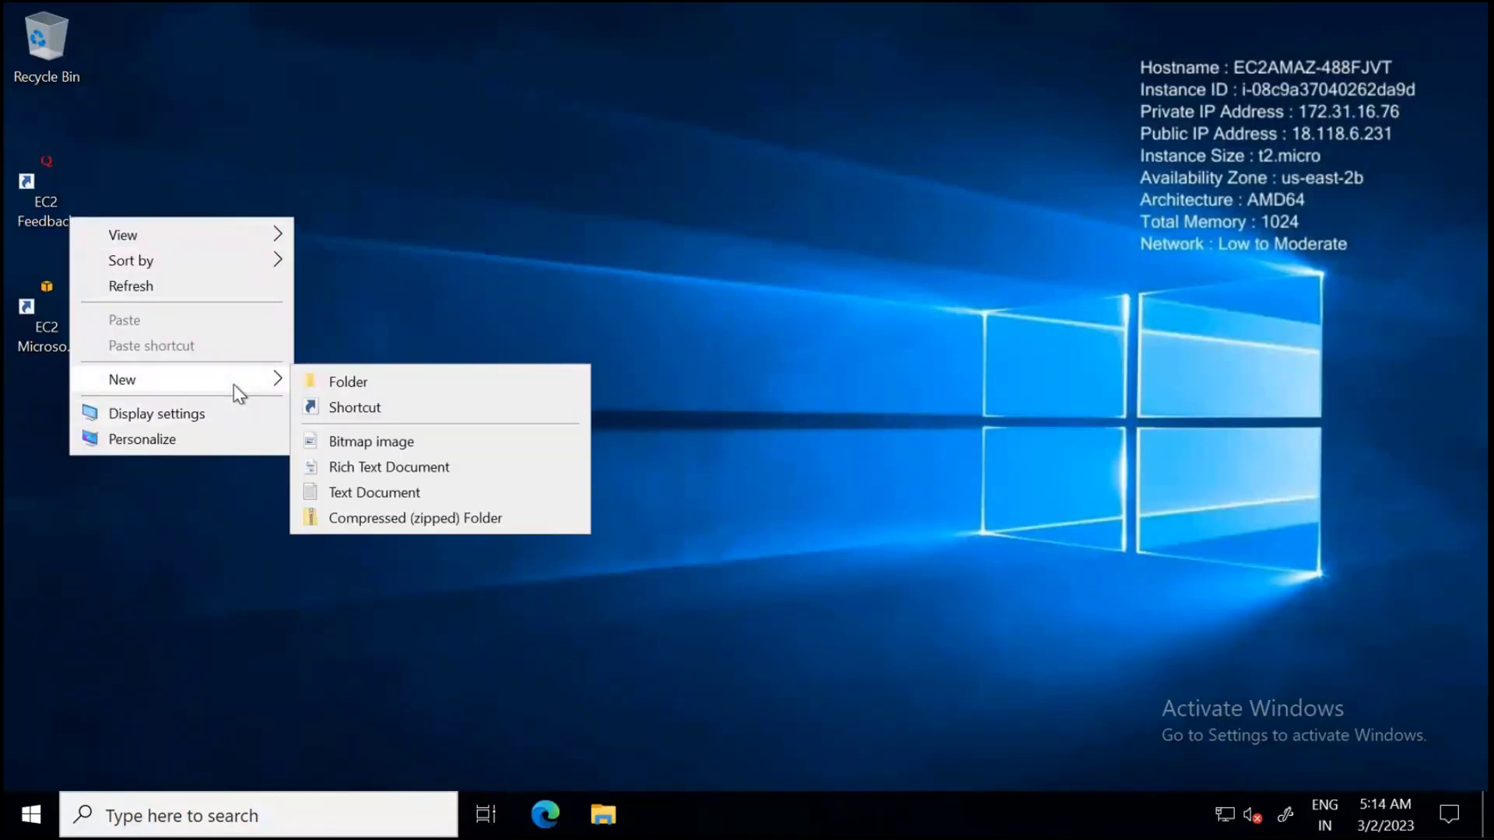
left_click(395, 495)
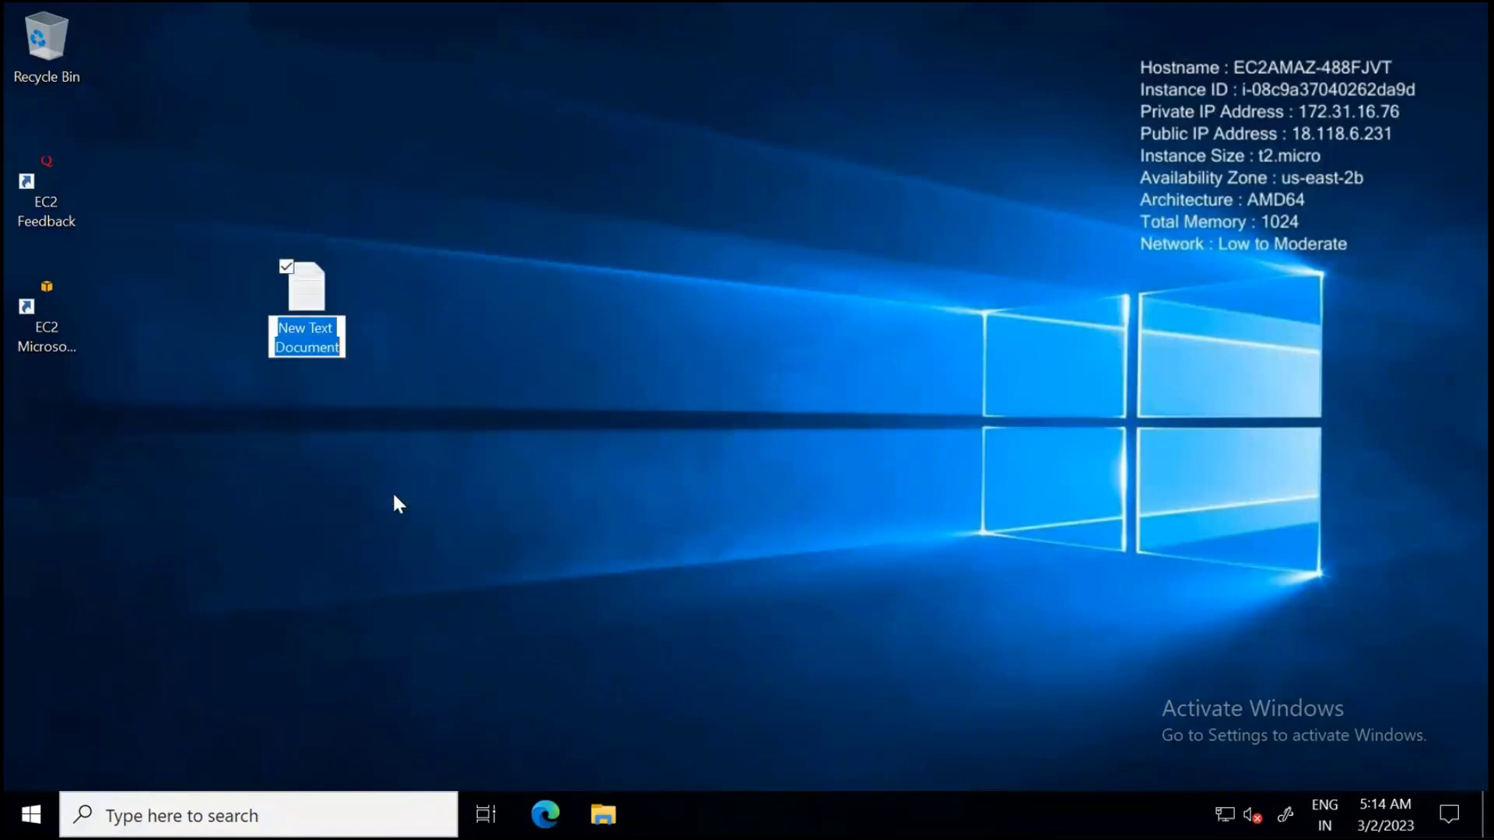
key("Return")
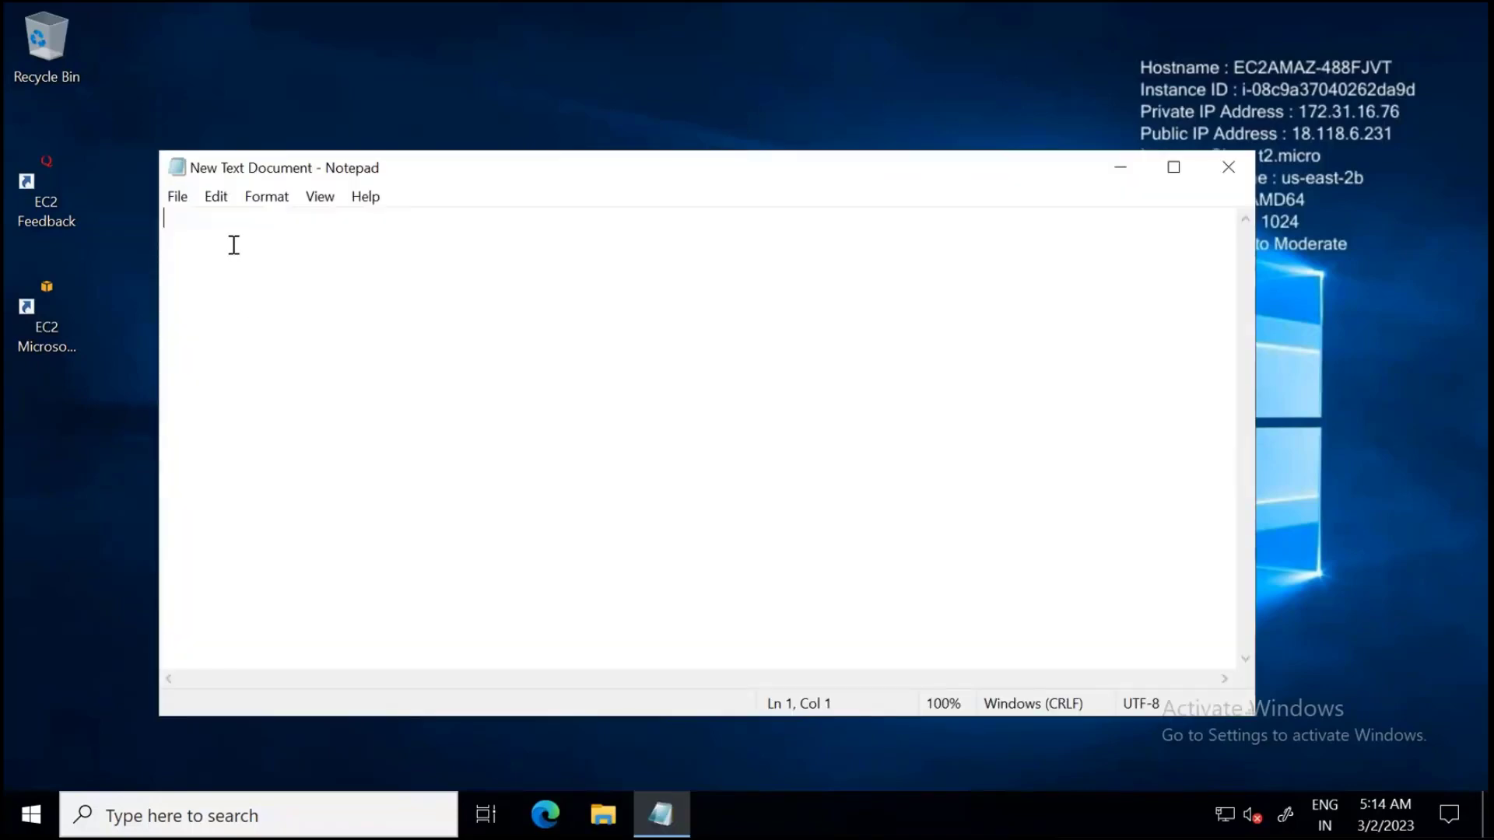
type("a.")
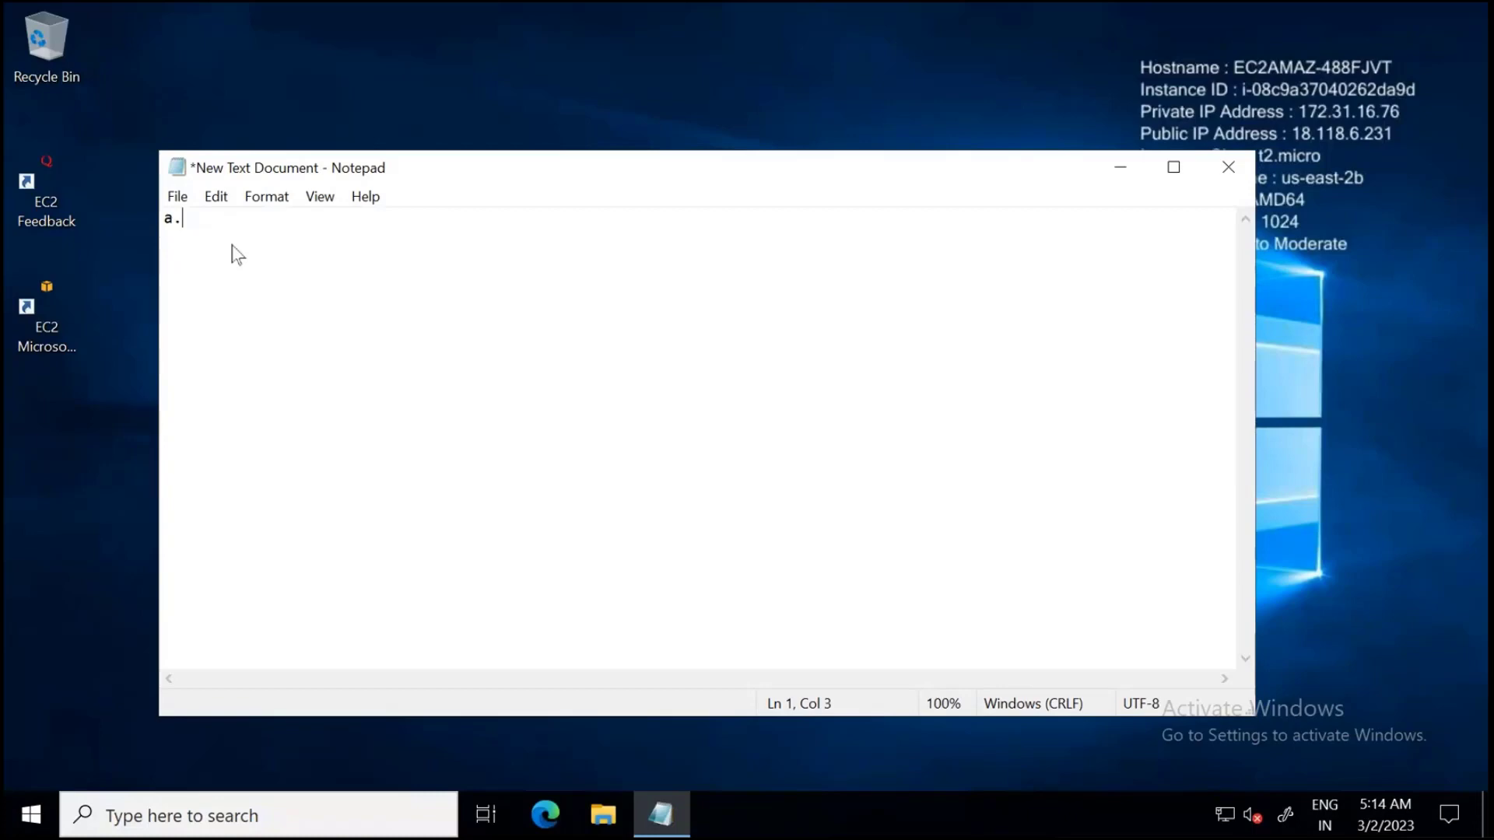
type("bat")
Save a copy of the text document to the desktop as a.bat with the file type All Files.
left_click(177, 199)
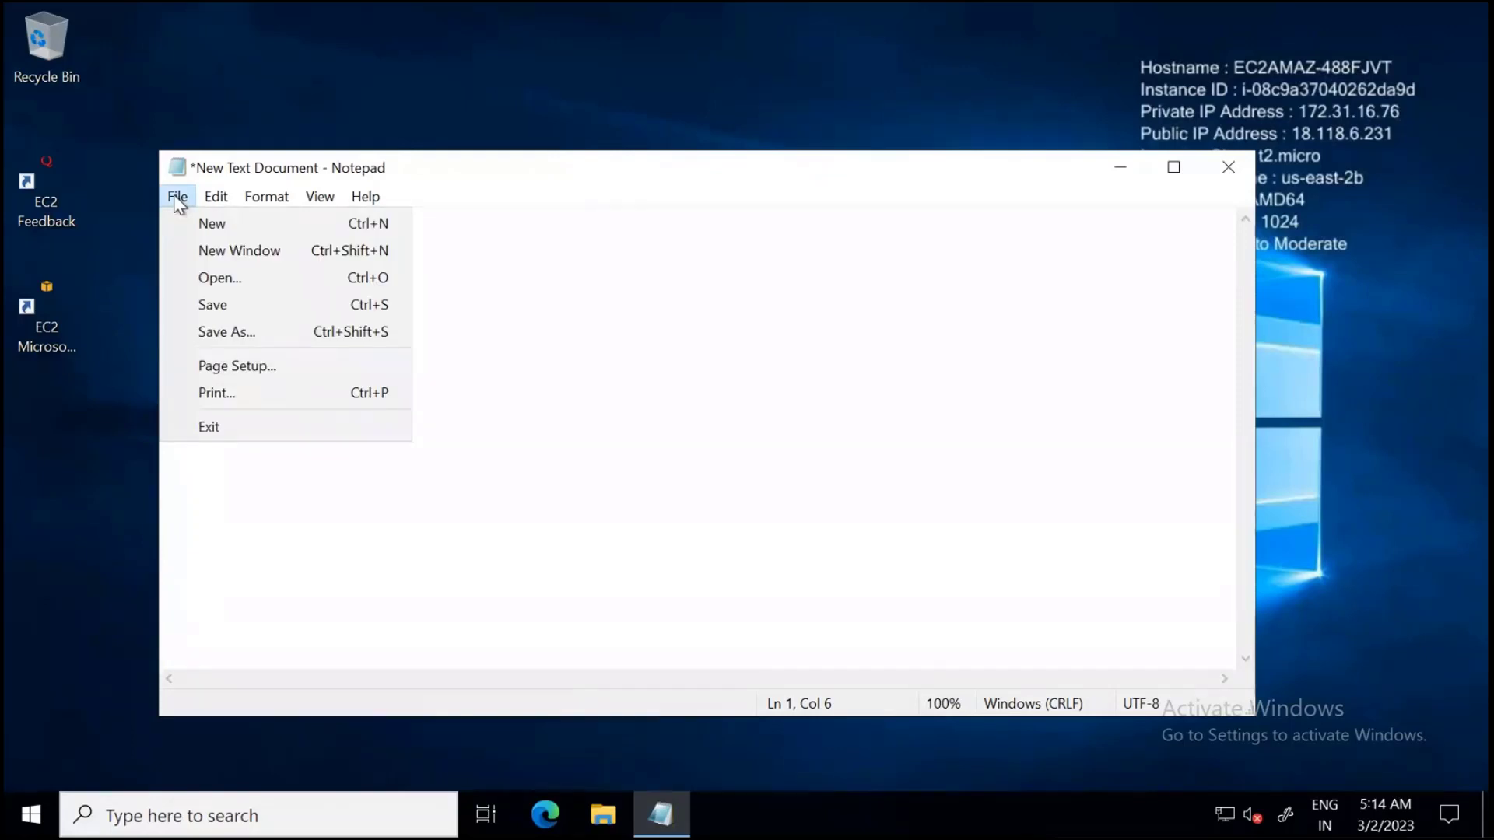
left_click(245, 333)
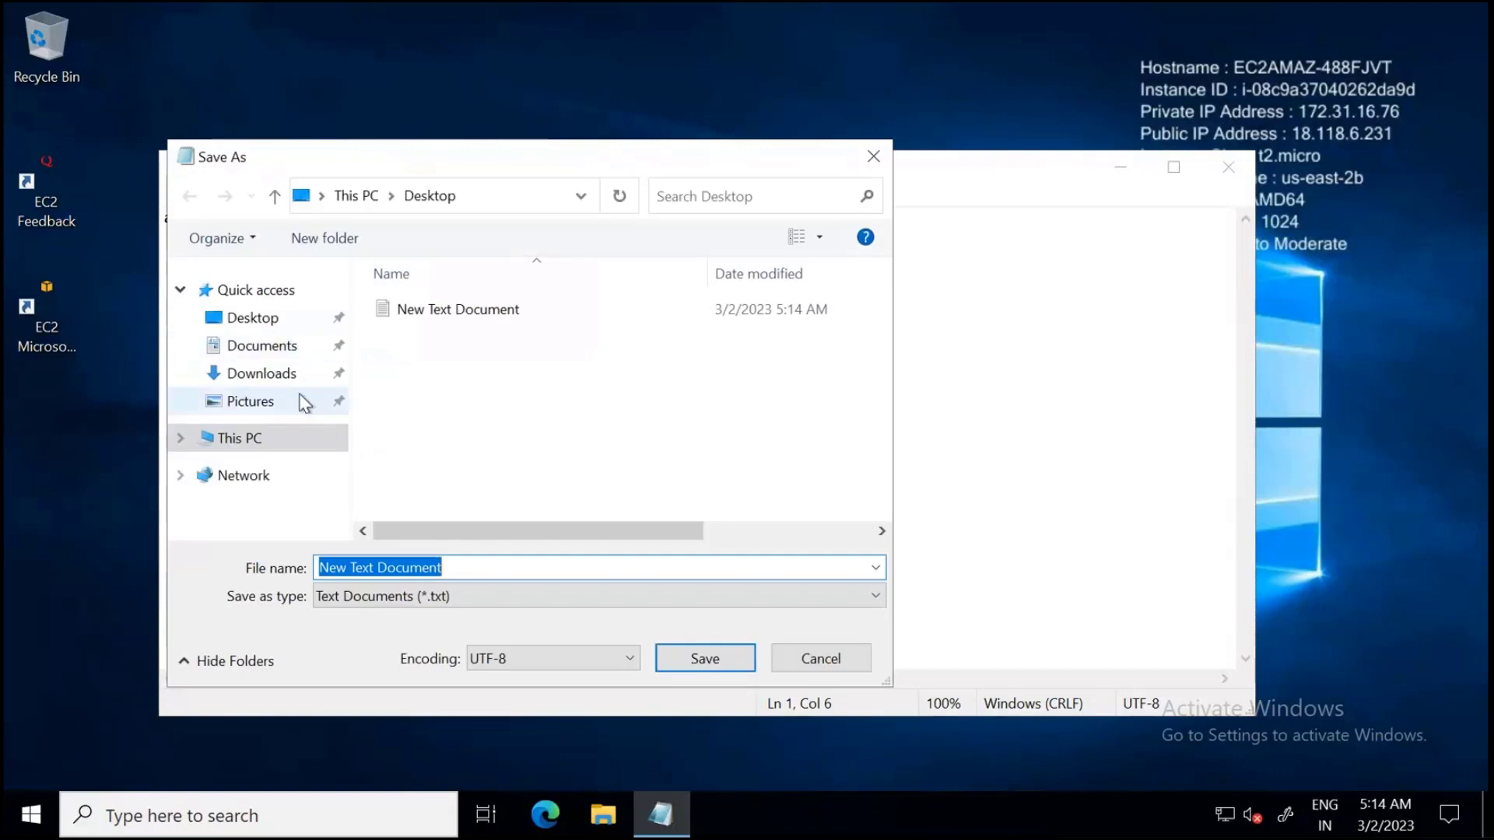
left_click(249, 322)
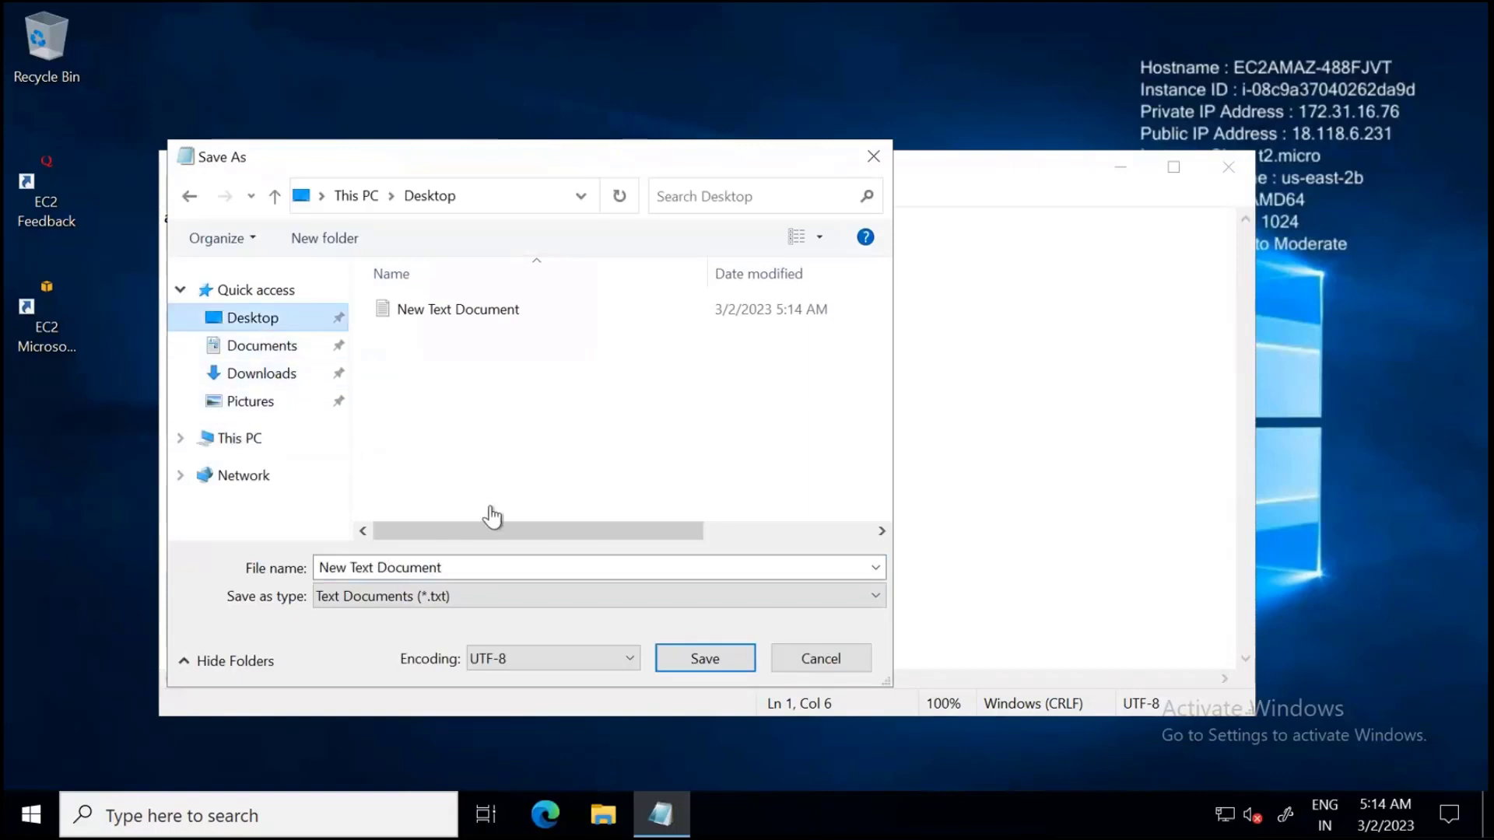
left_click(459, 571)
key("ctrl+a")
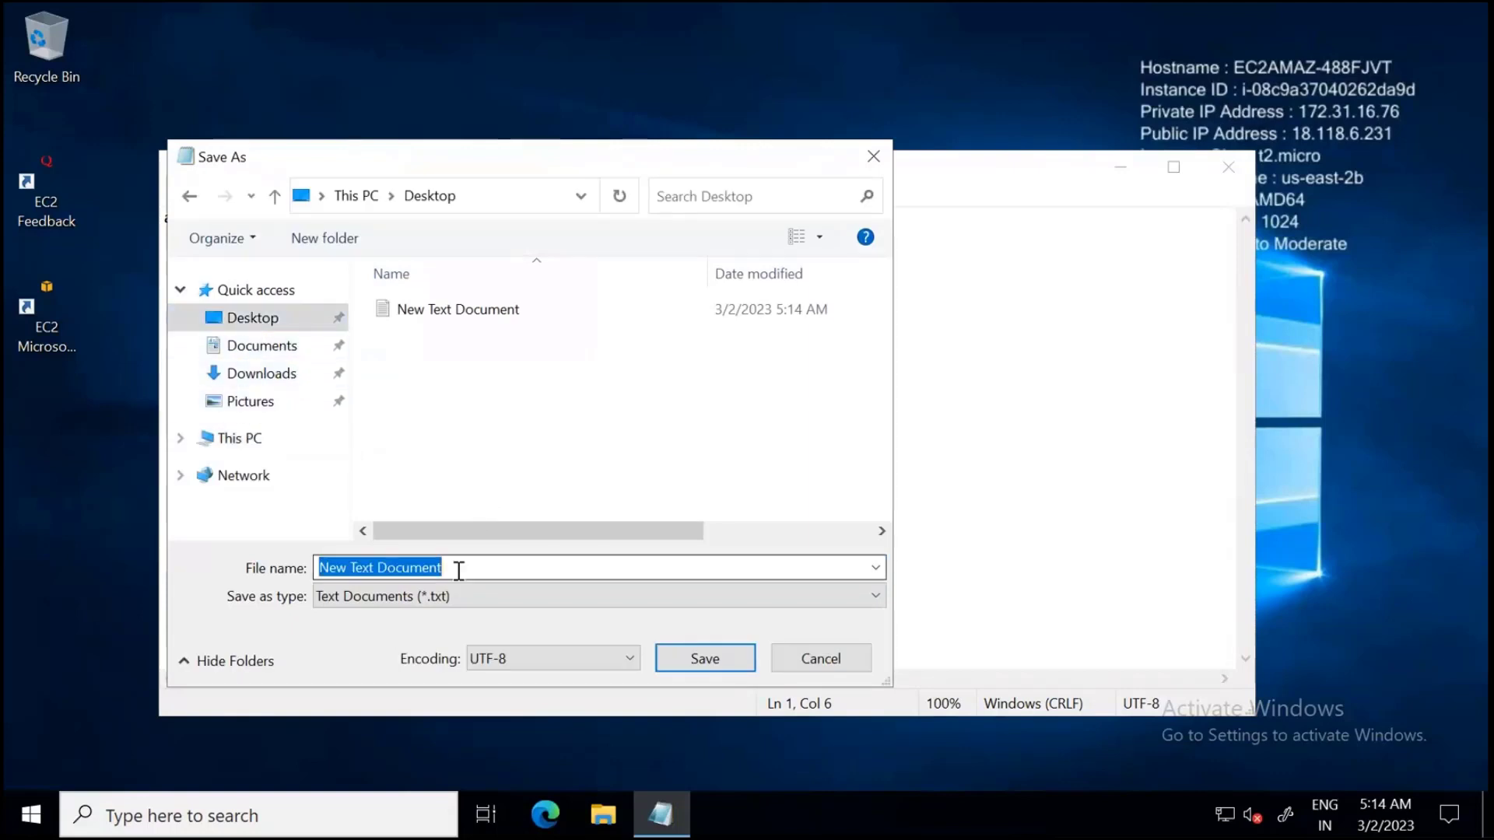
type("a.bat")
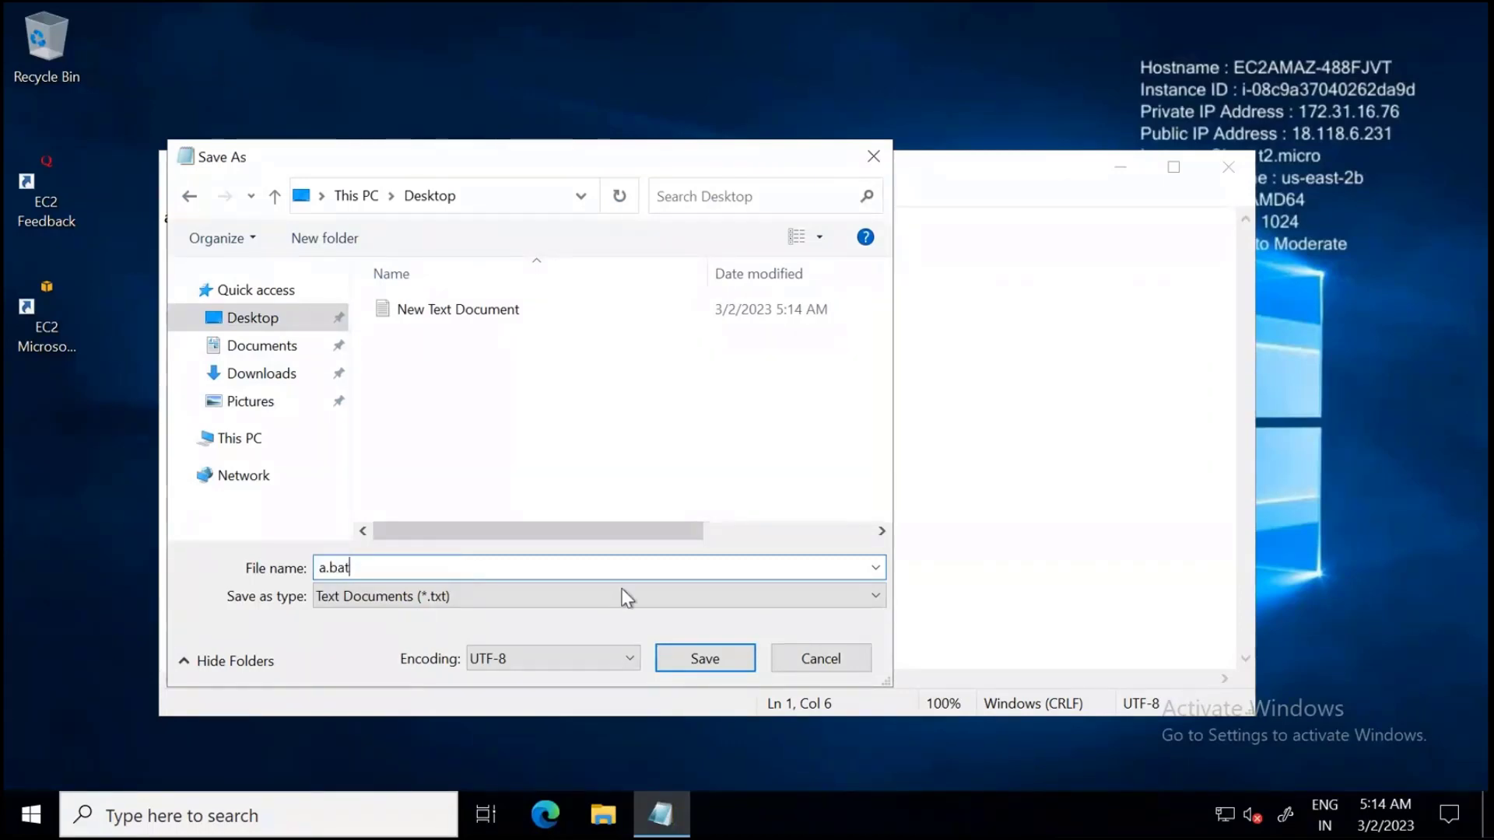
left_click(371, 593)
left_click(363, 605)
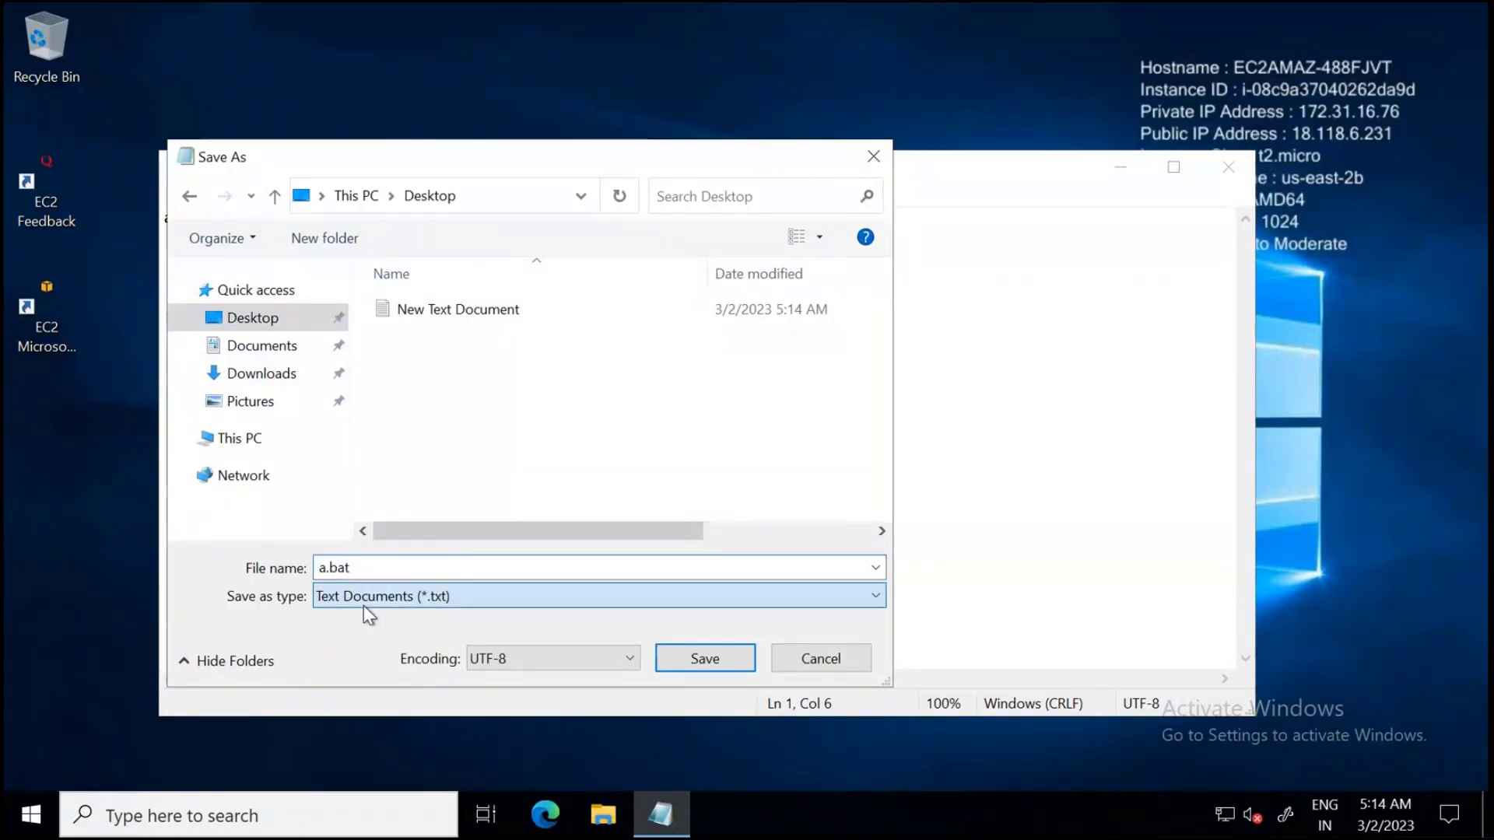
left_click(343, 640)
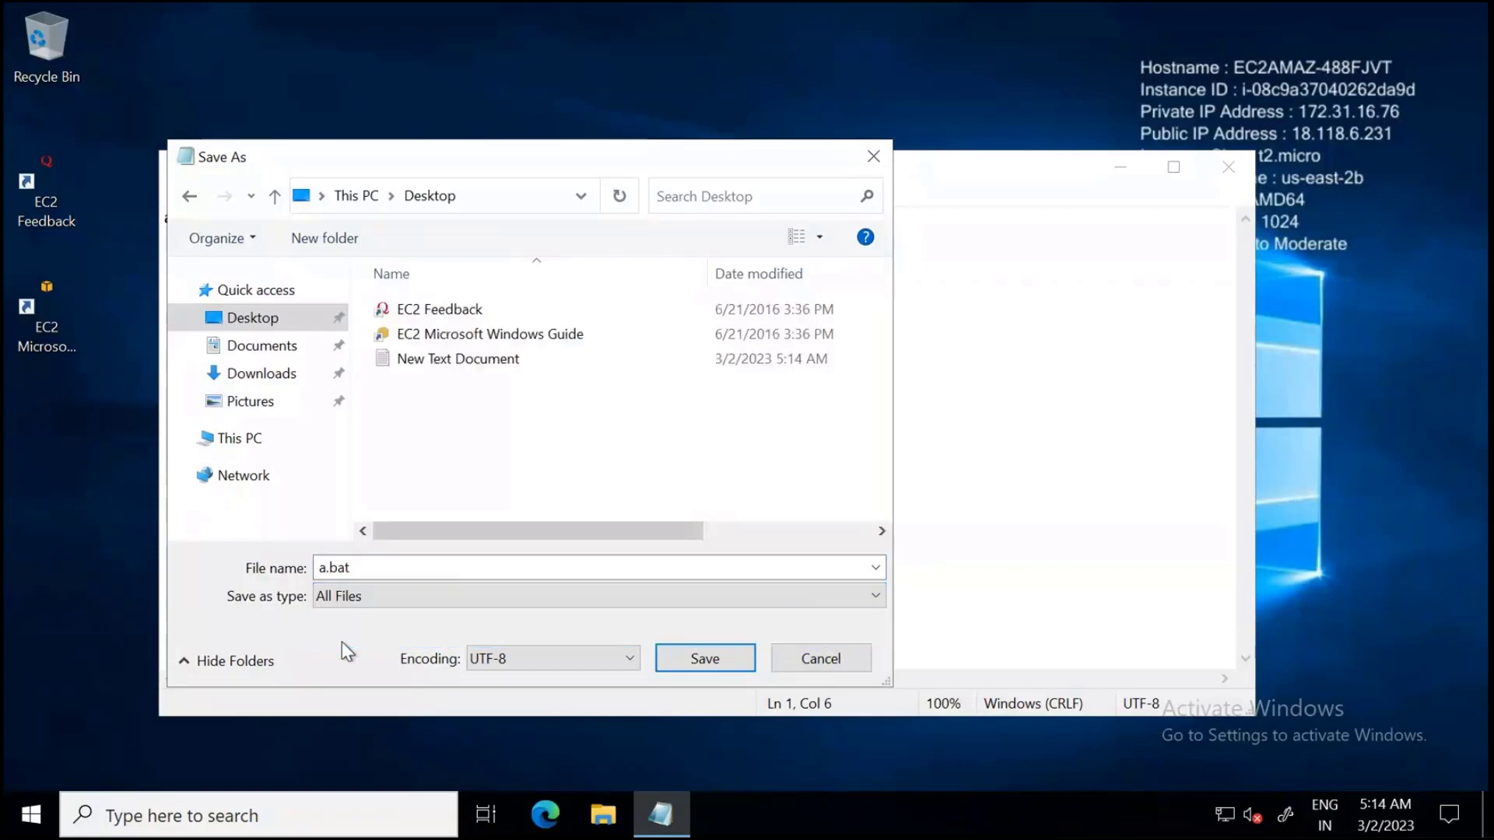
left_click(689, 659)
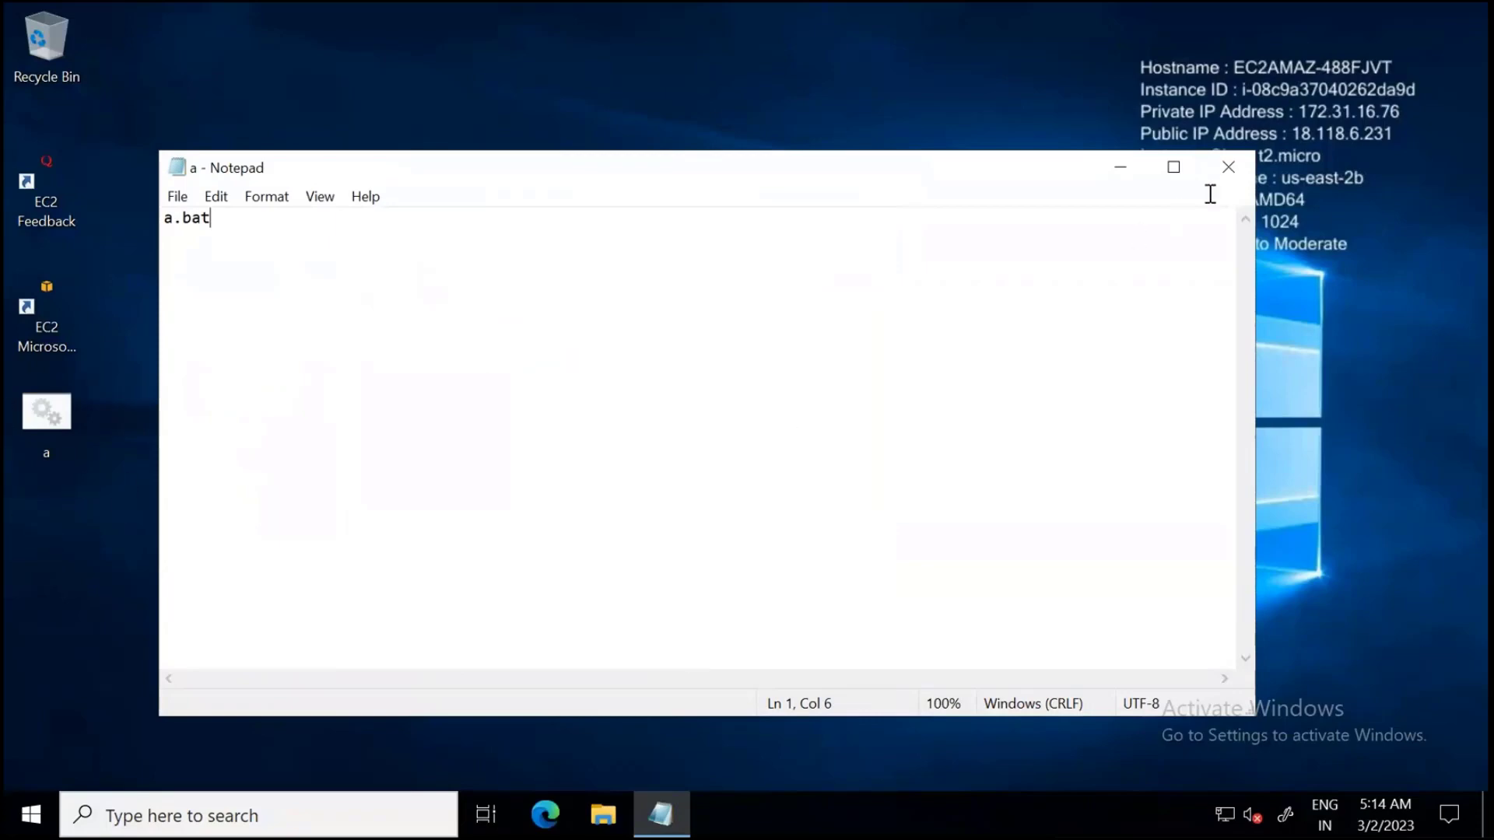
Close Notepad and delete the New Text Document file from the desktop.
left_click(1228, 168)
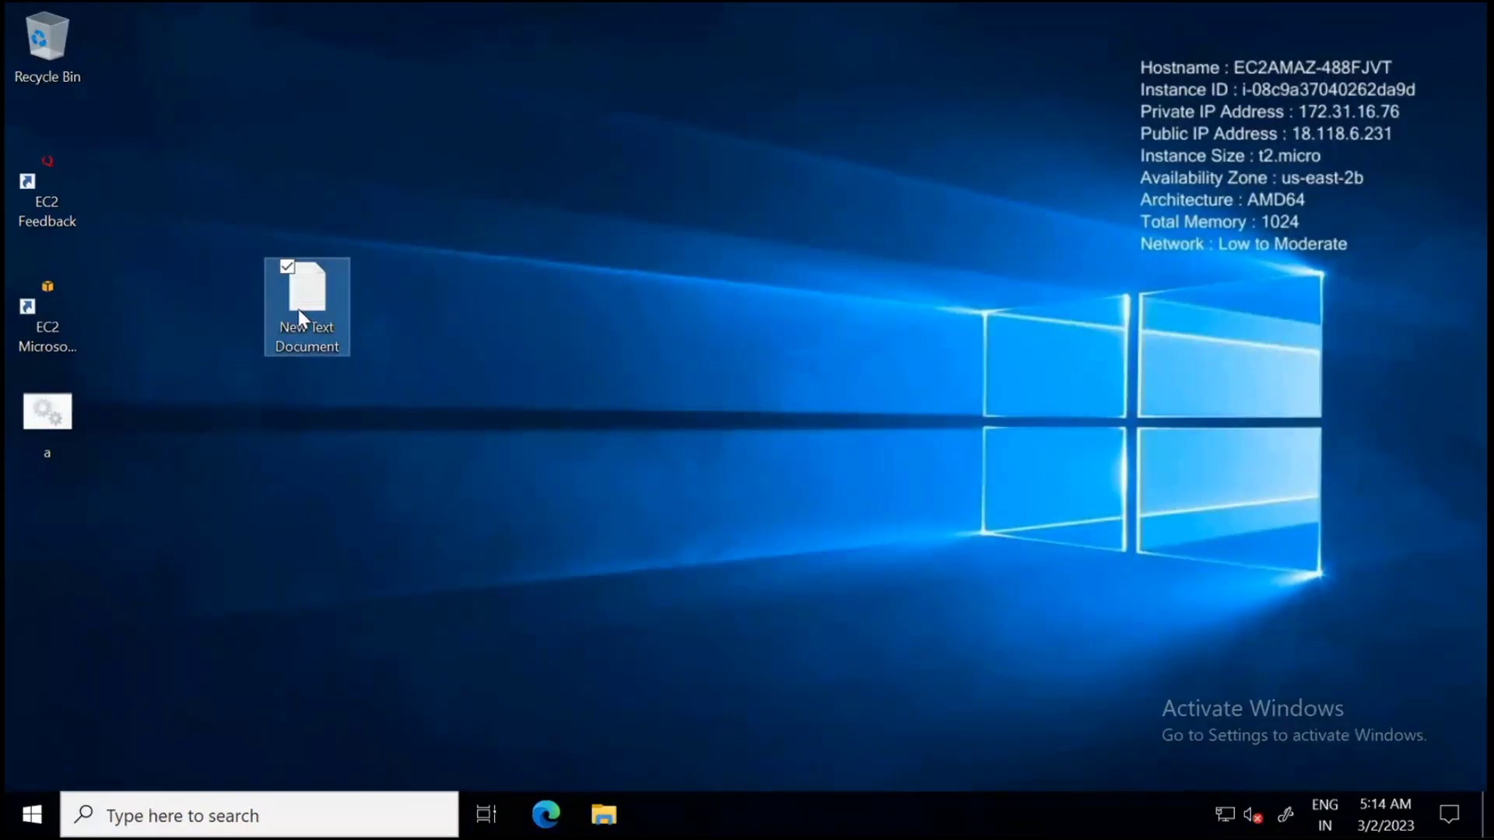
key("Delete")
left_click(150, 471)
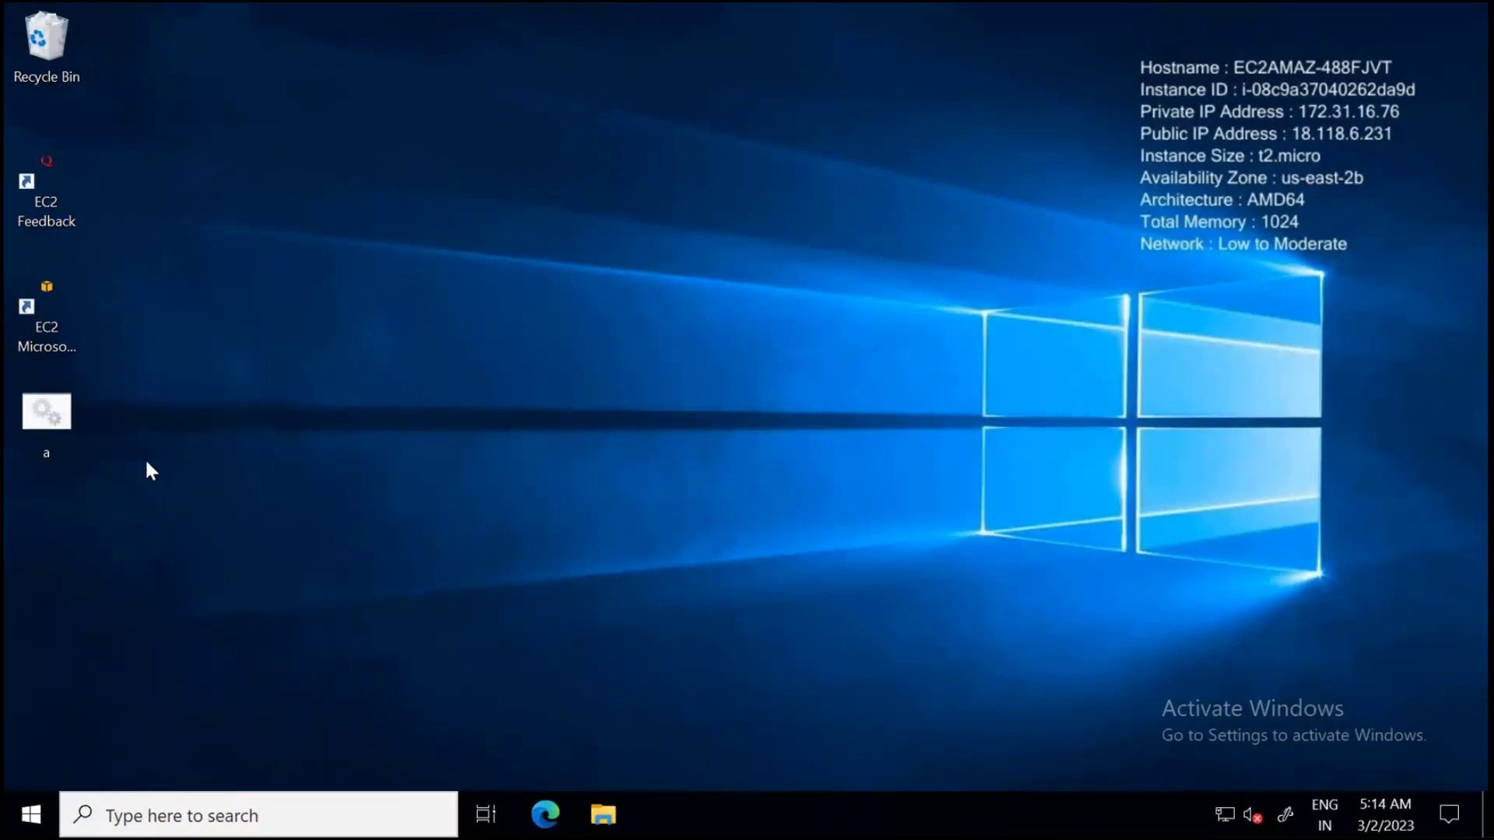
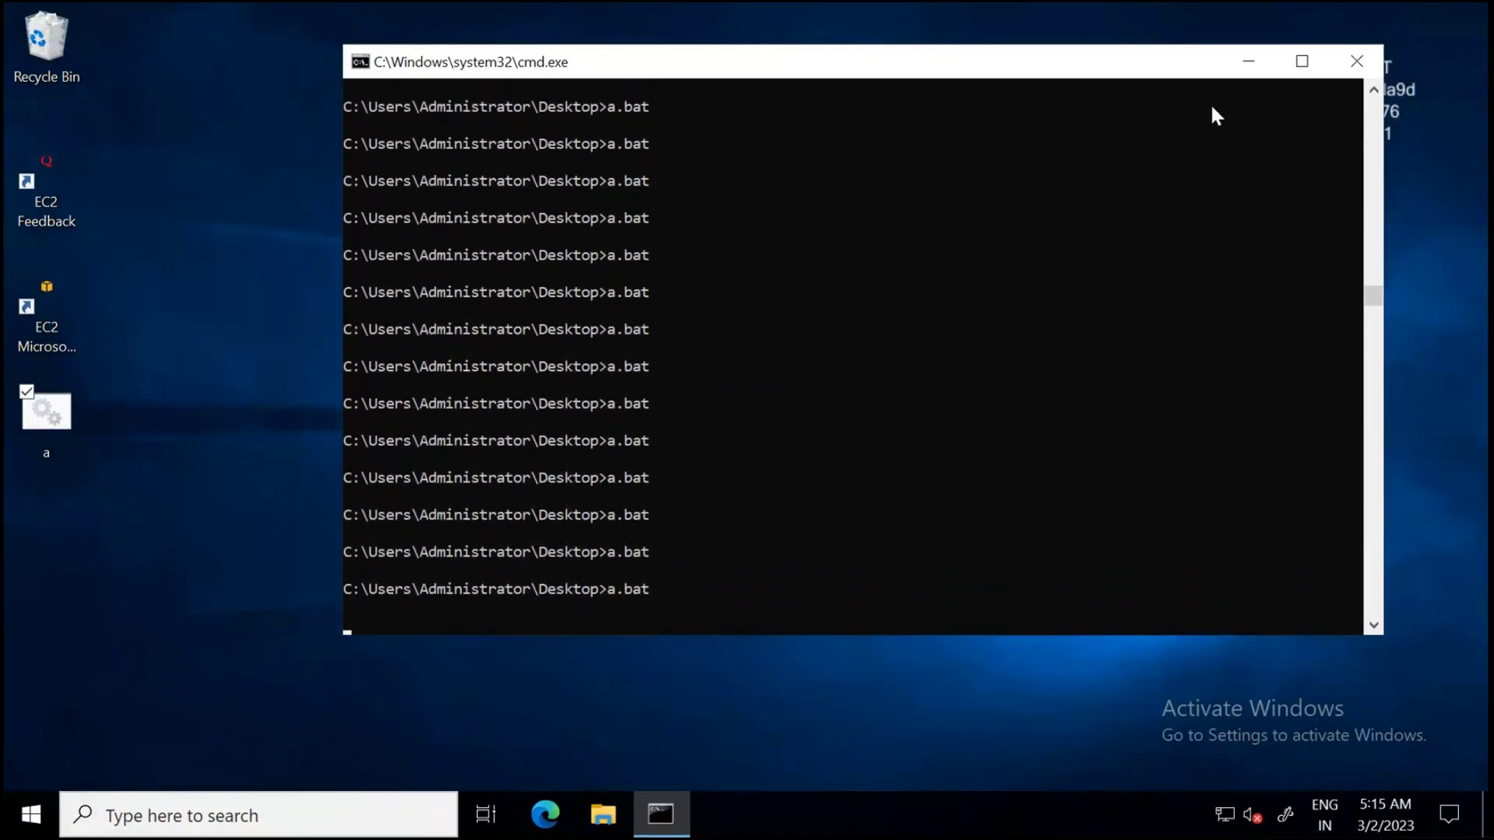
Run the a.bat file repeatedly from the SER-1 desktop, minimizing the command windows it opens.
left_click(1250, 66)
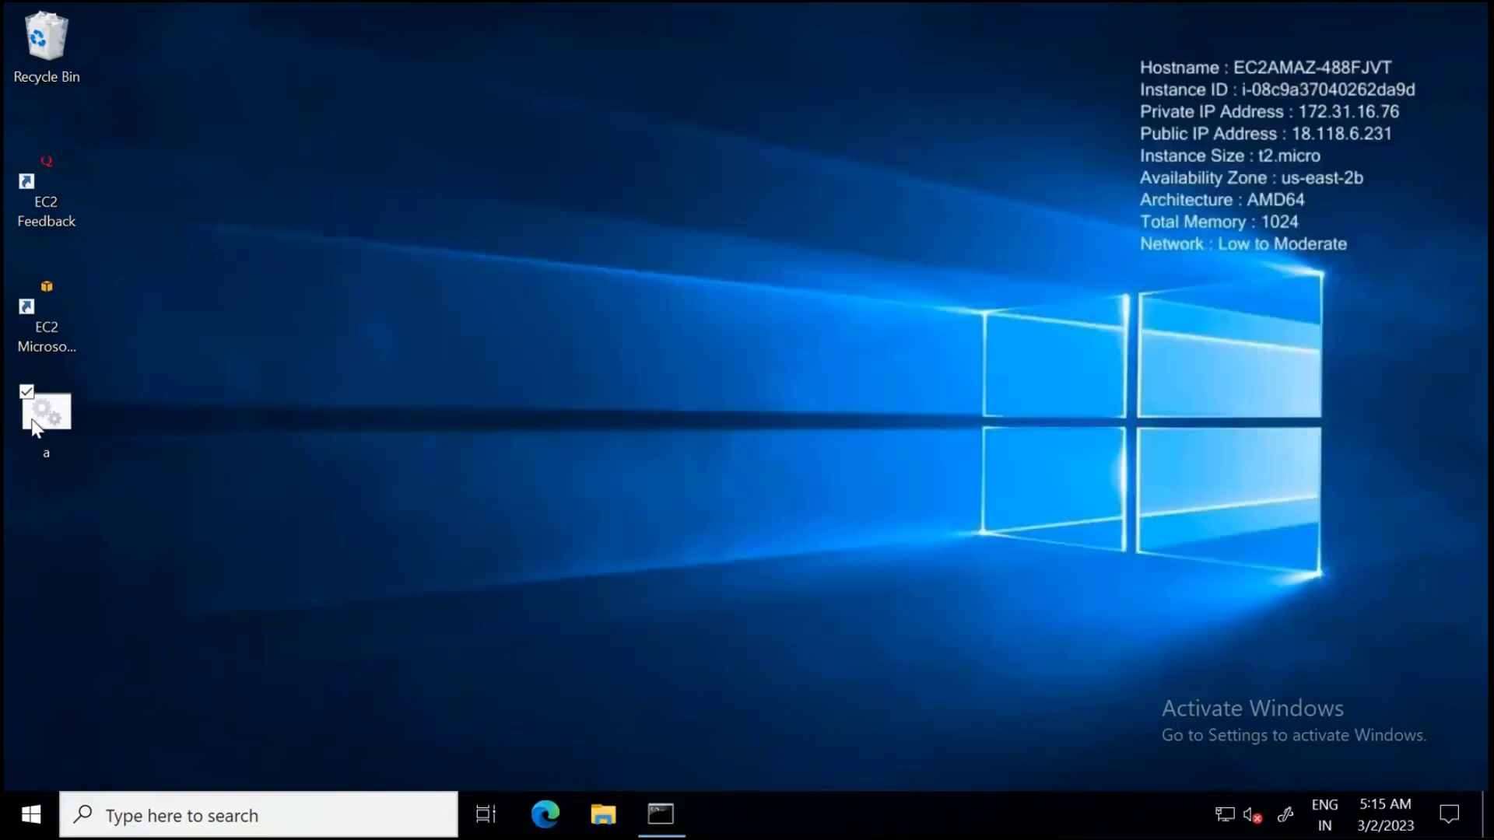
double_click(32, 420)
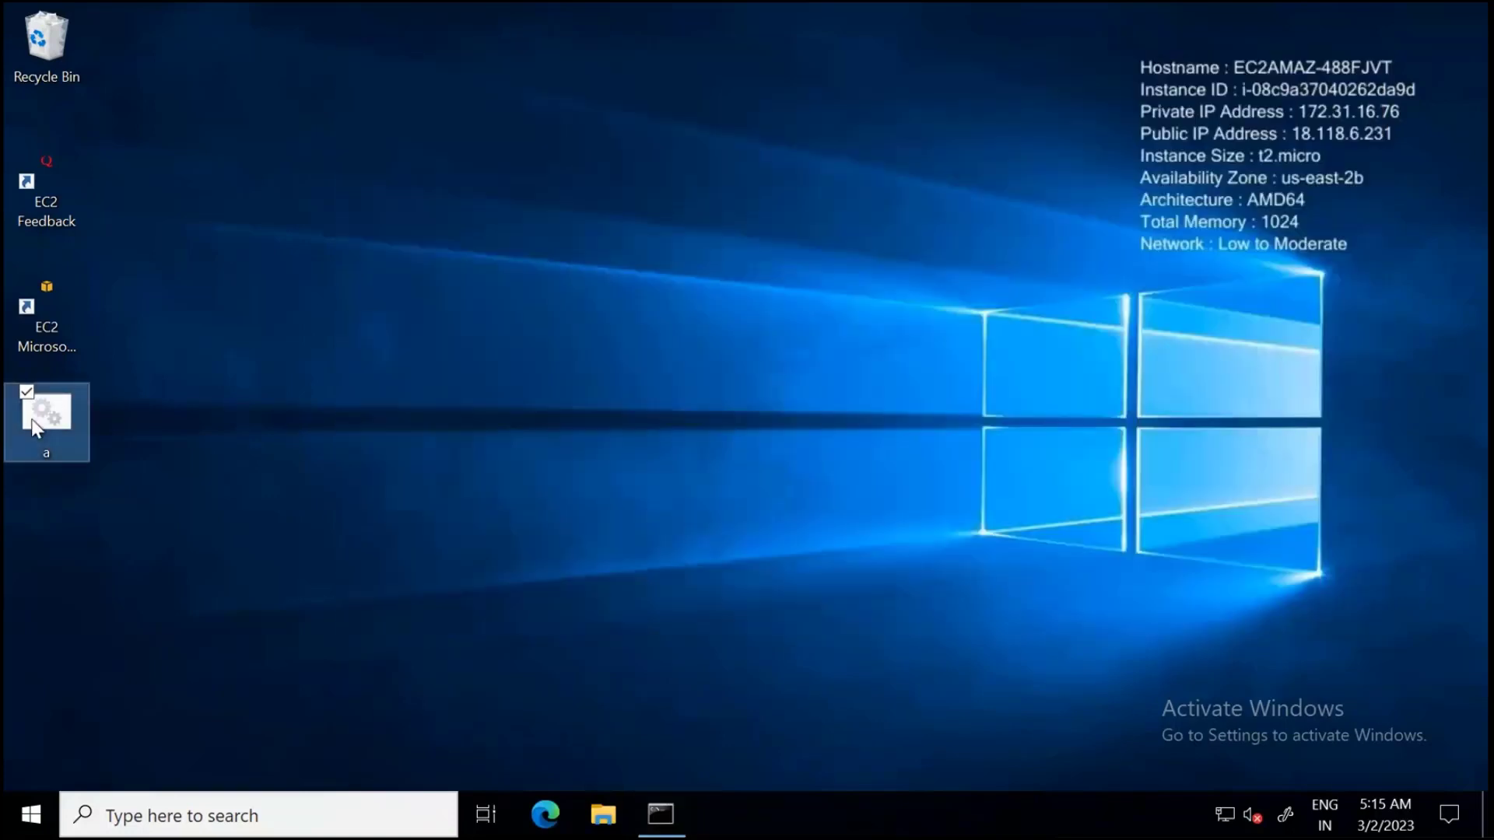
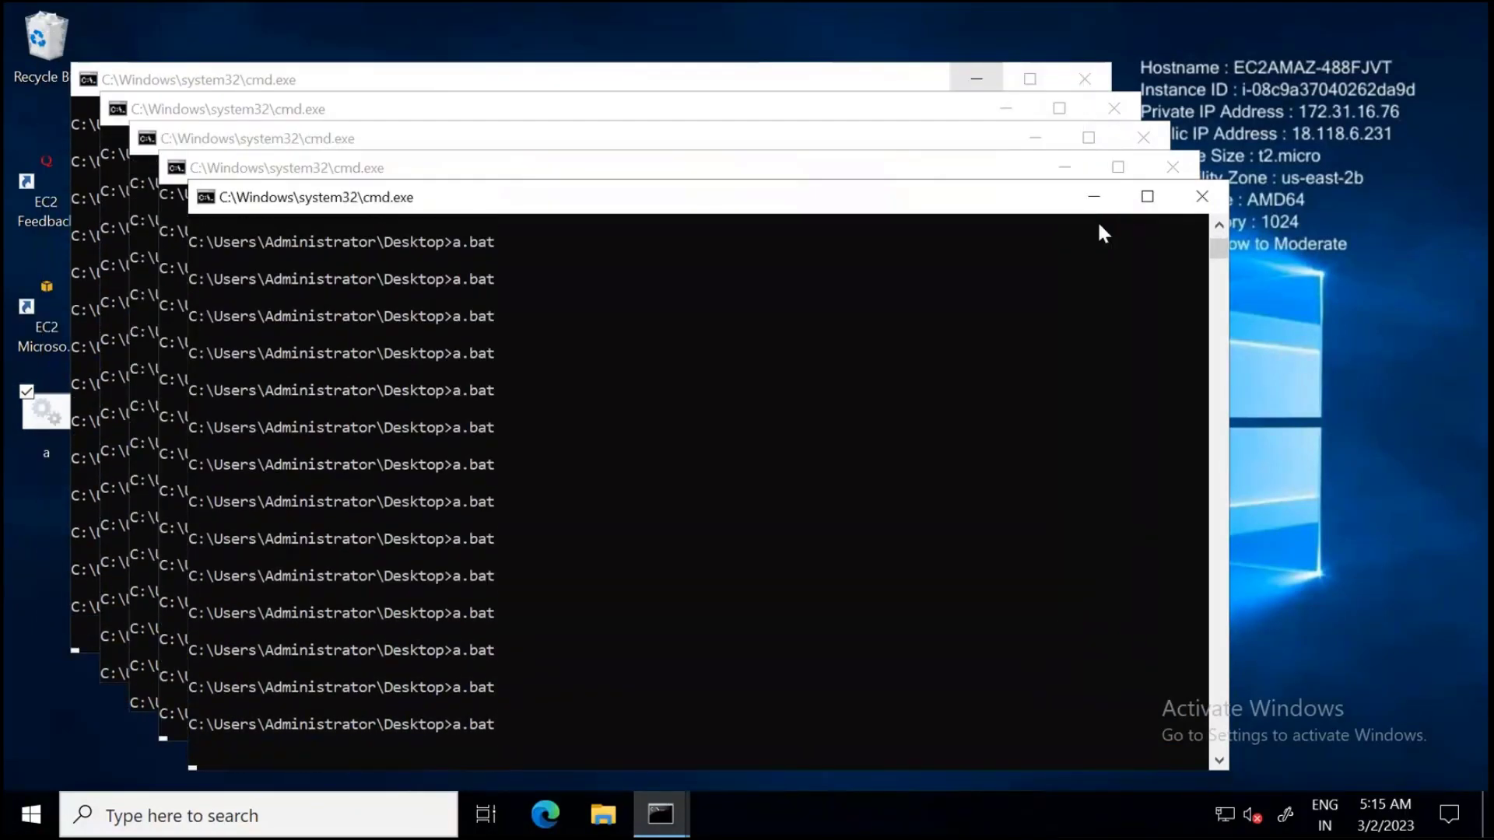
left_click(1094, 196)
left_click(1065, 167)
left_click(1035, 143)
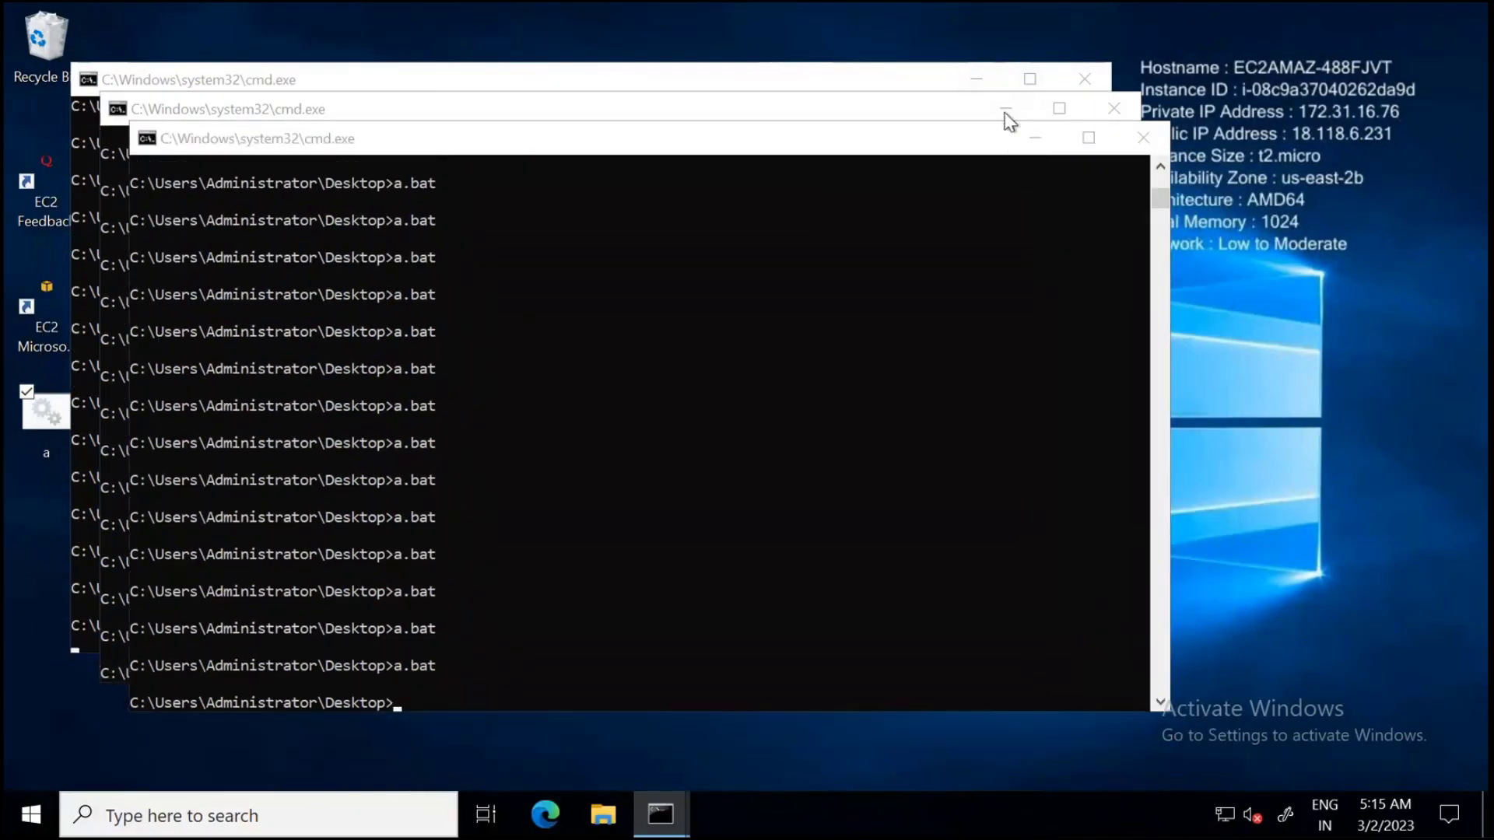
left_click(1005, 109)
left_click(977, 80)
double_click(41, 403)
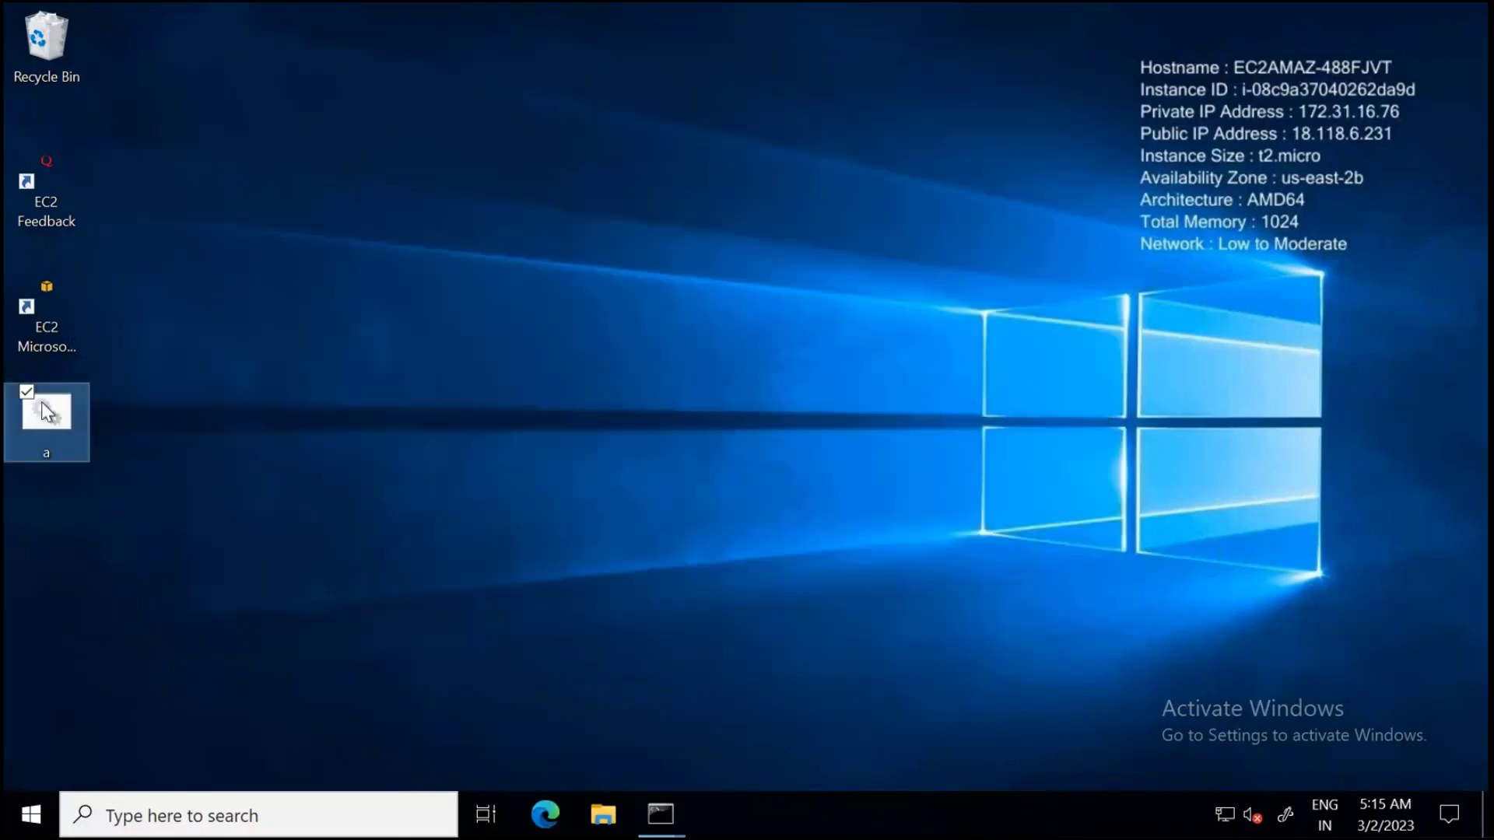
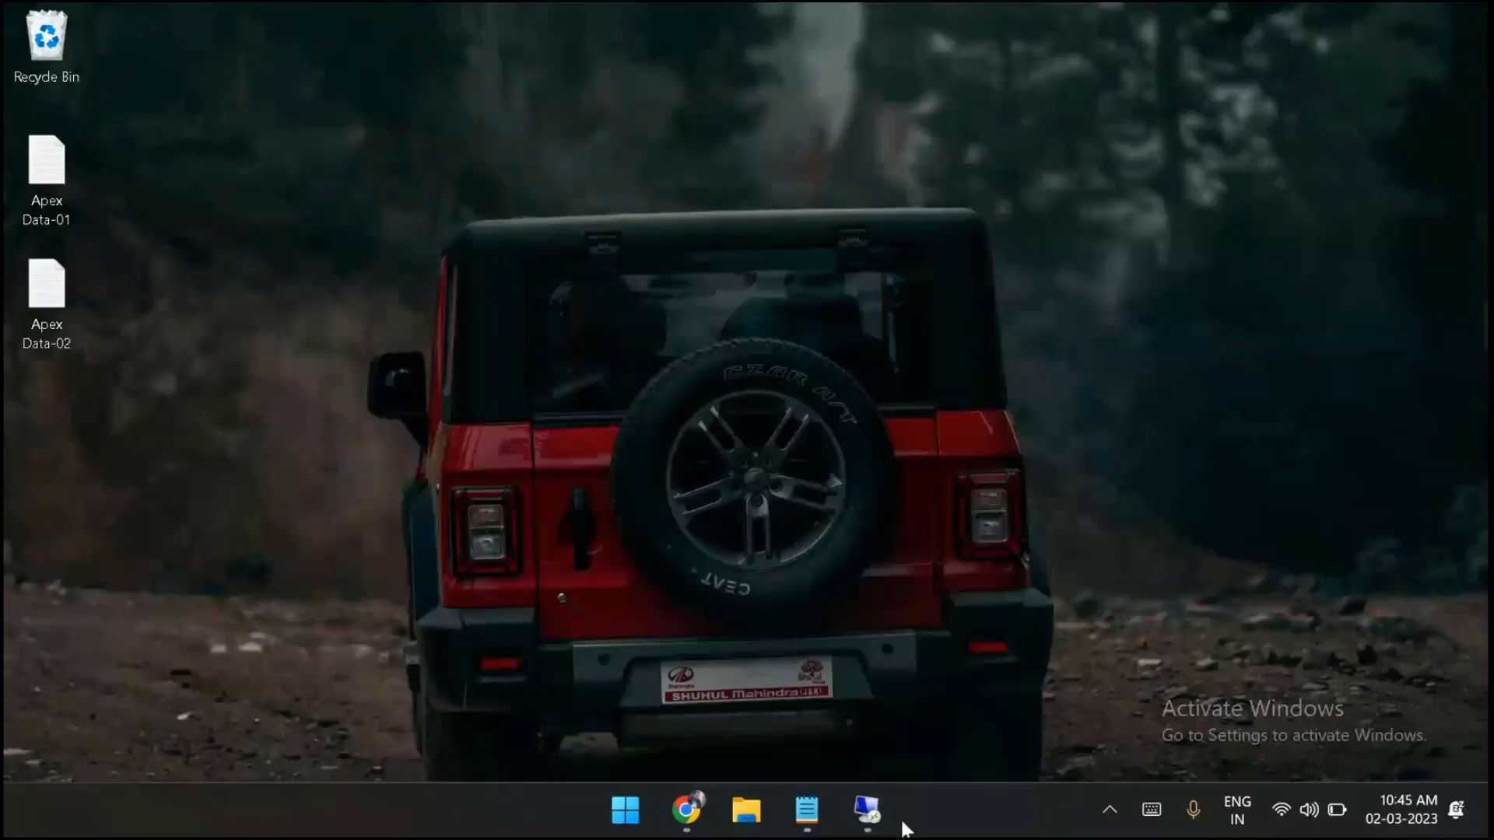
Switch to the SER-2 remote desktop session and allow the PC to be discoverable on Network 2.
left_click(867, 810)
left_click(936, 707)
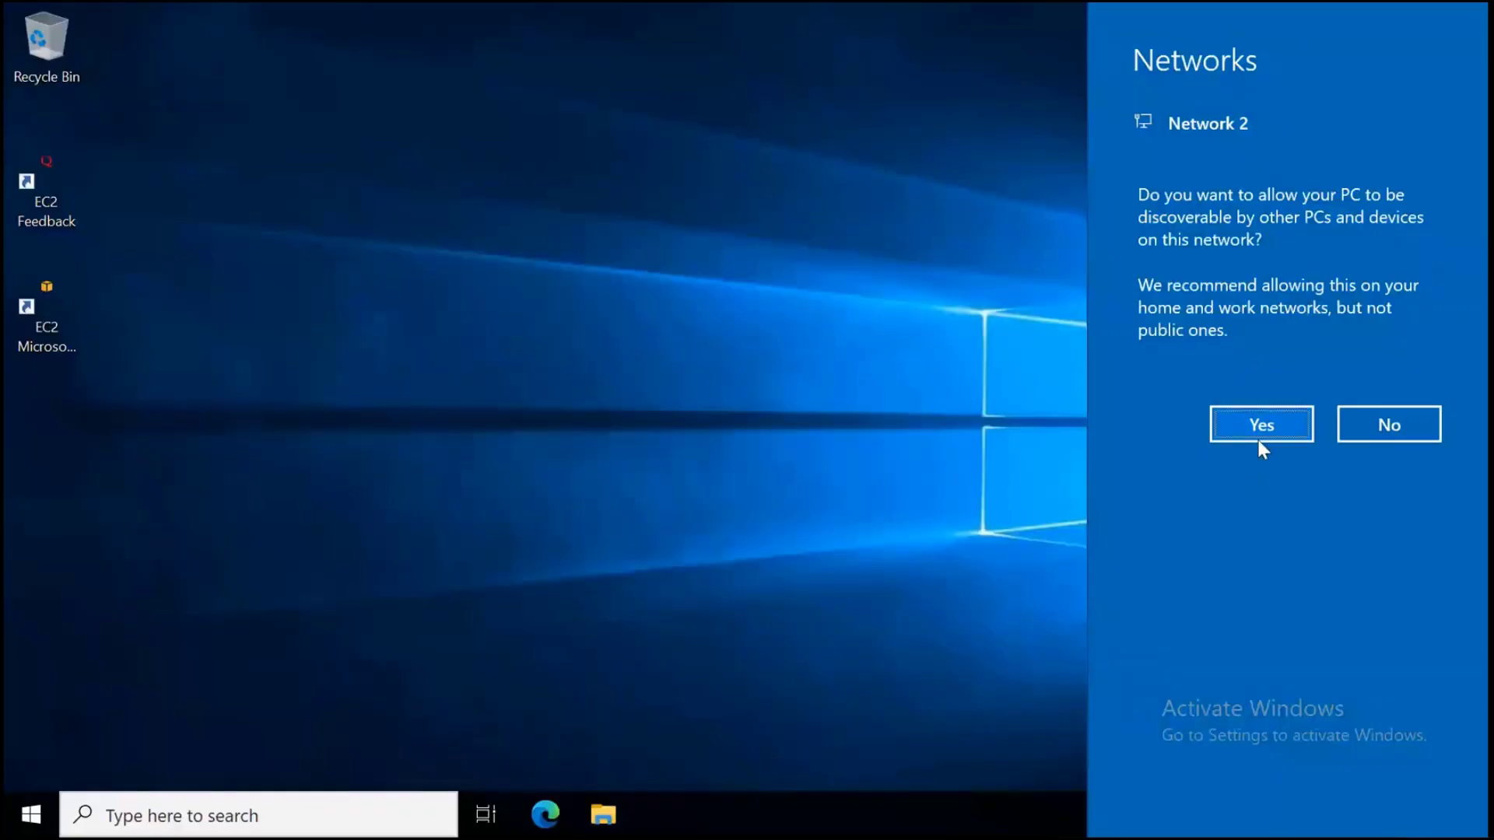
left_click(1257, 425)
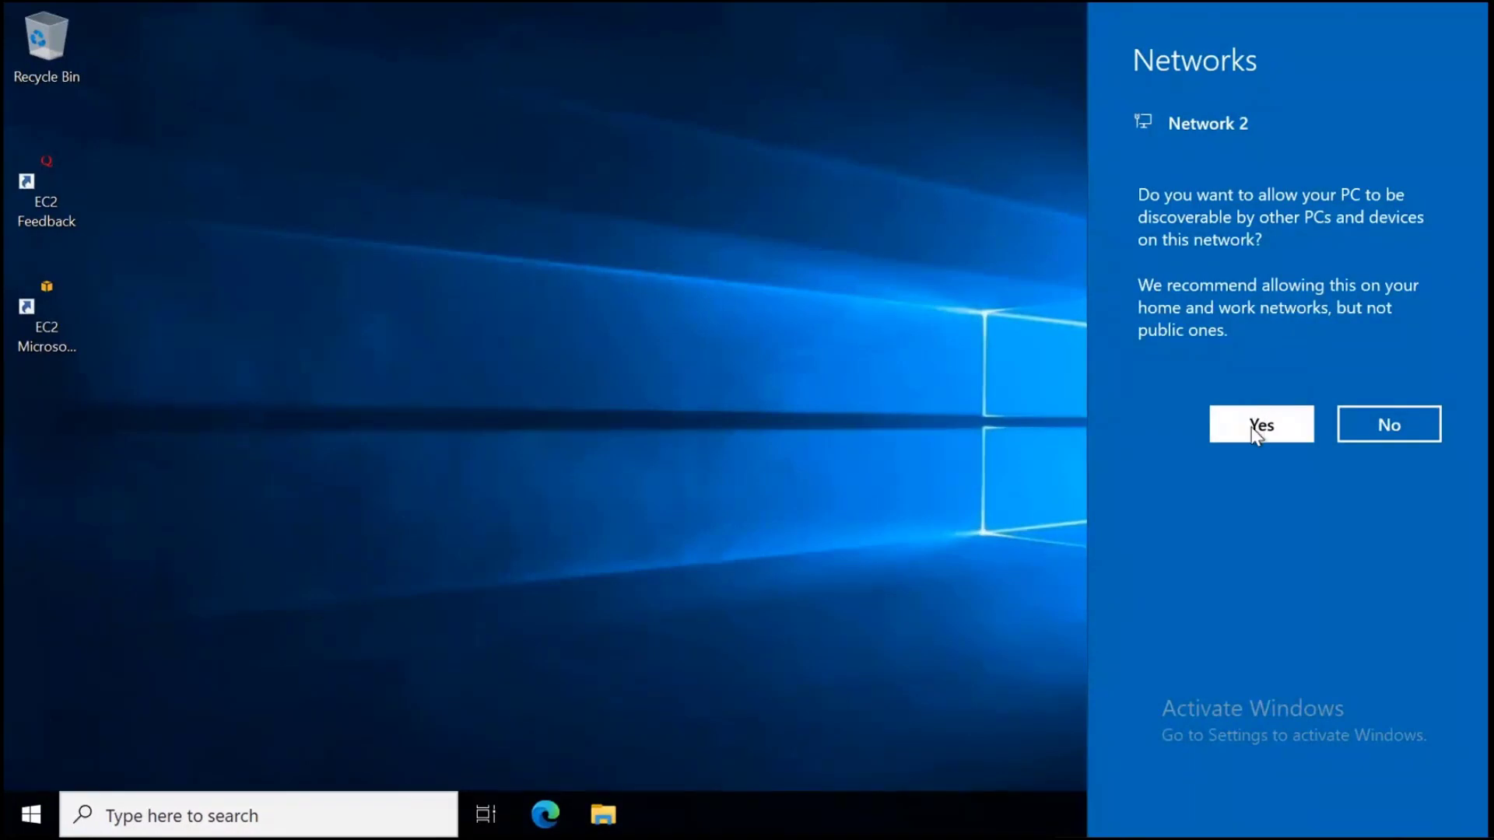
Create a new text document on the SER-2 desktop and enter the line a.bat in it.
right_click(563, 312)
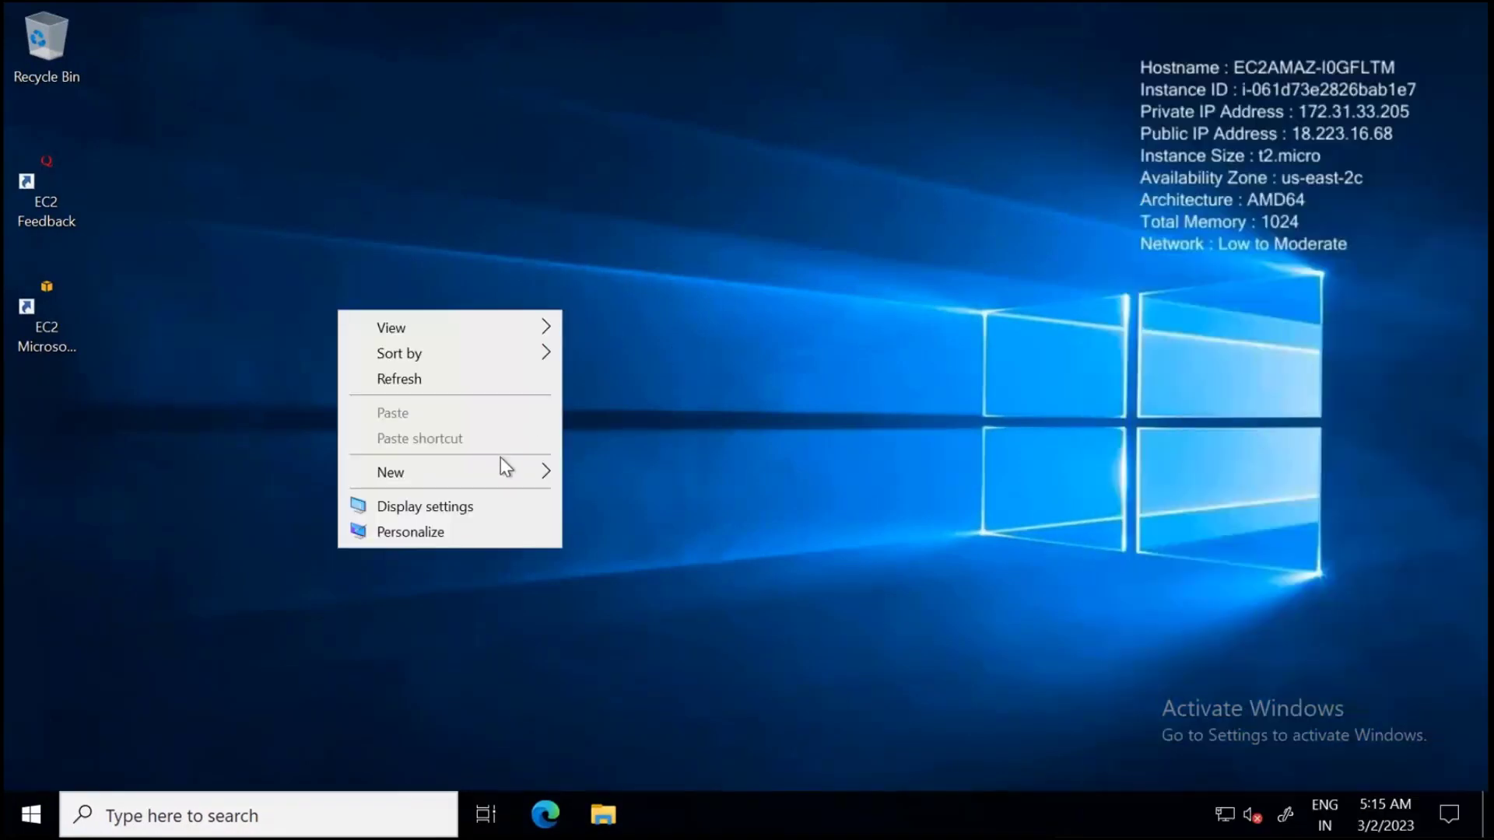
mouse_move(492, 476)
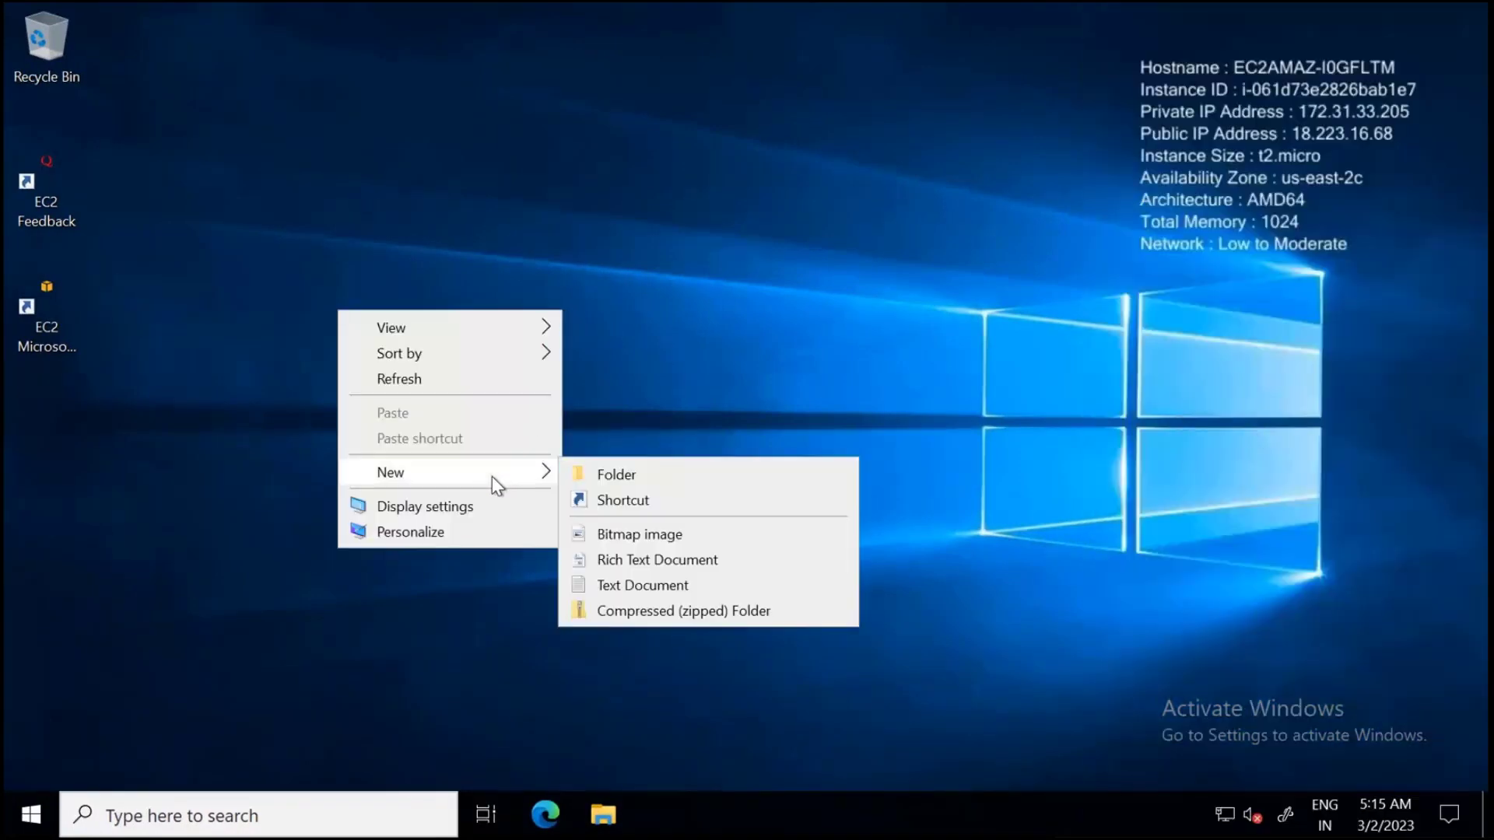
left_click(634, 588)
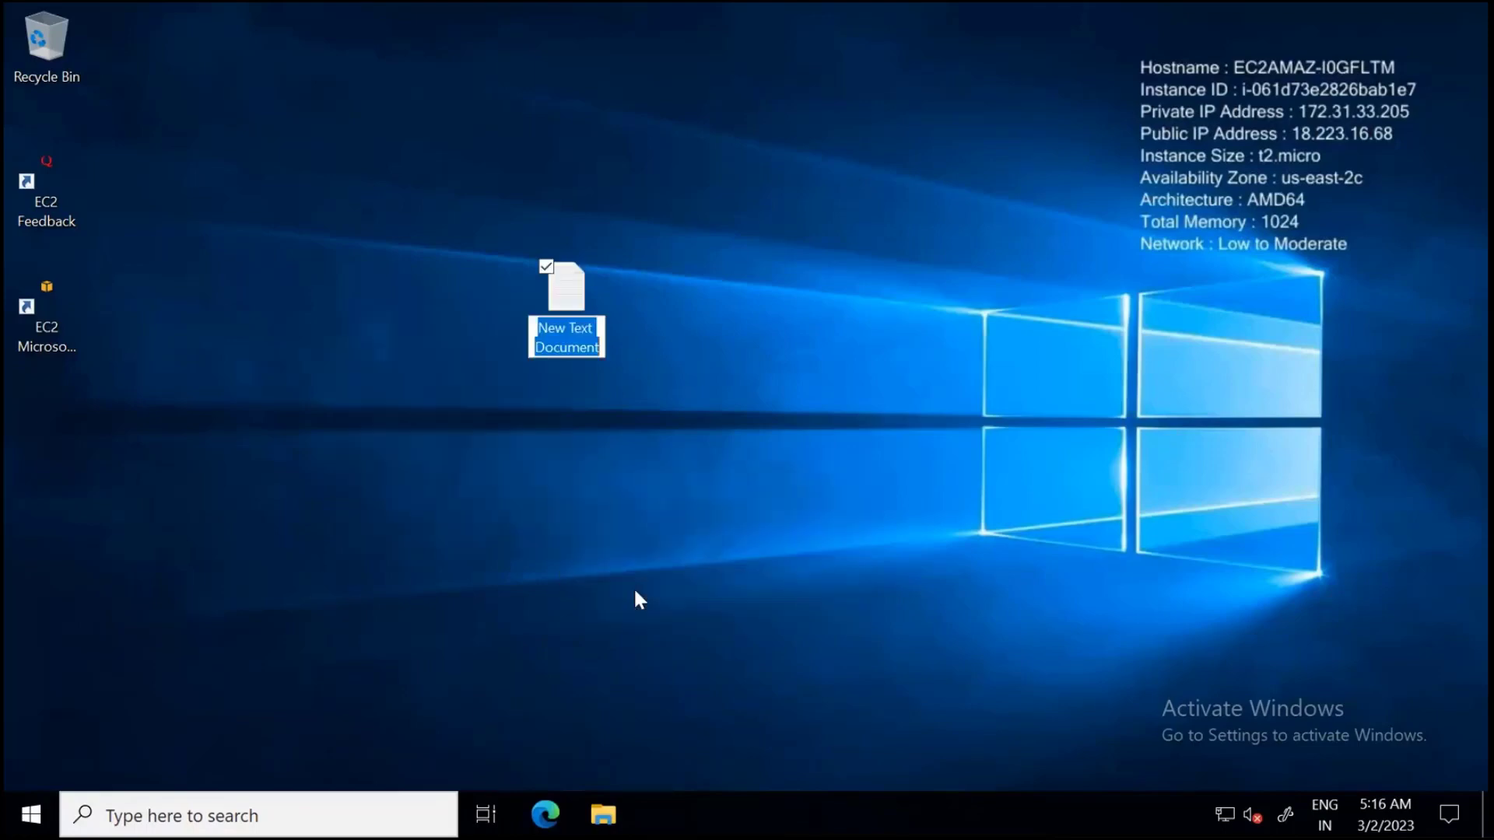
key("Return")
key("Return")
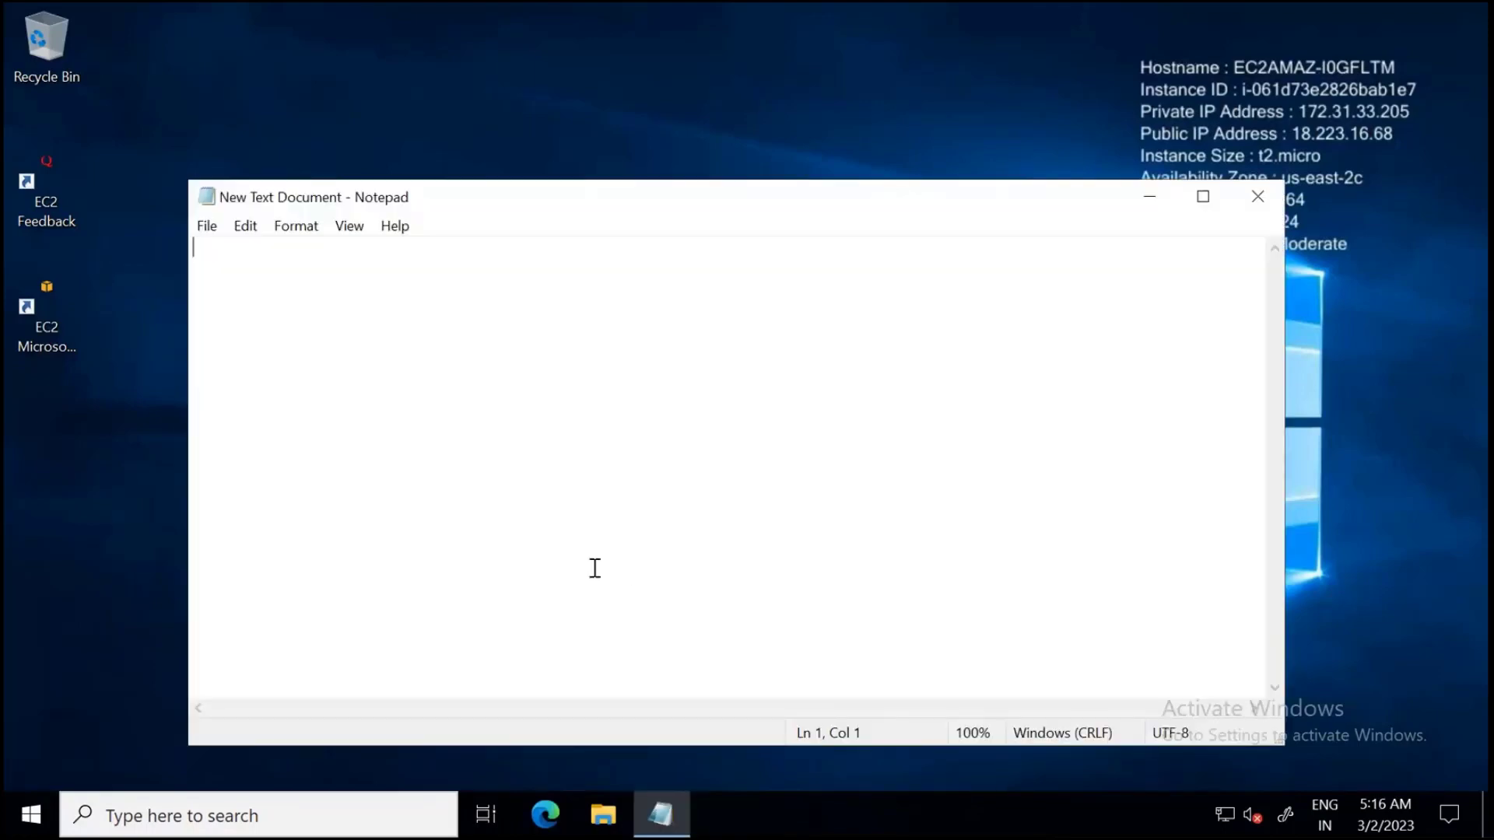
type("a.bat")
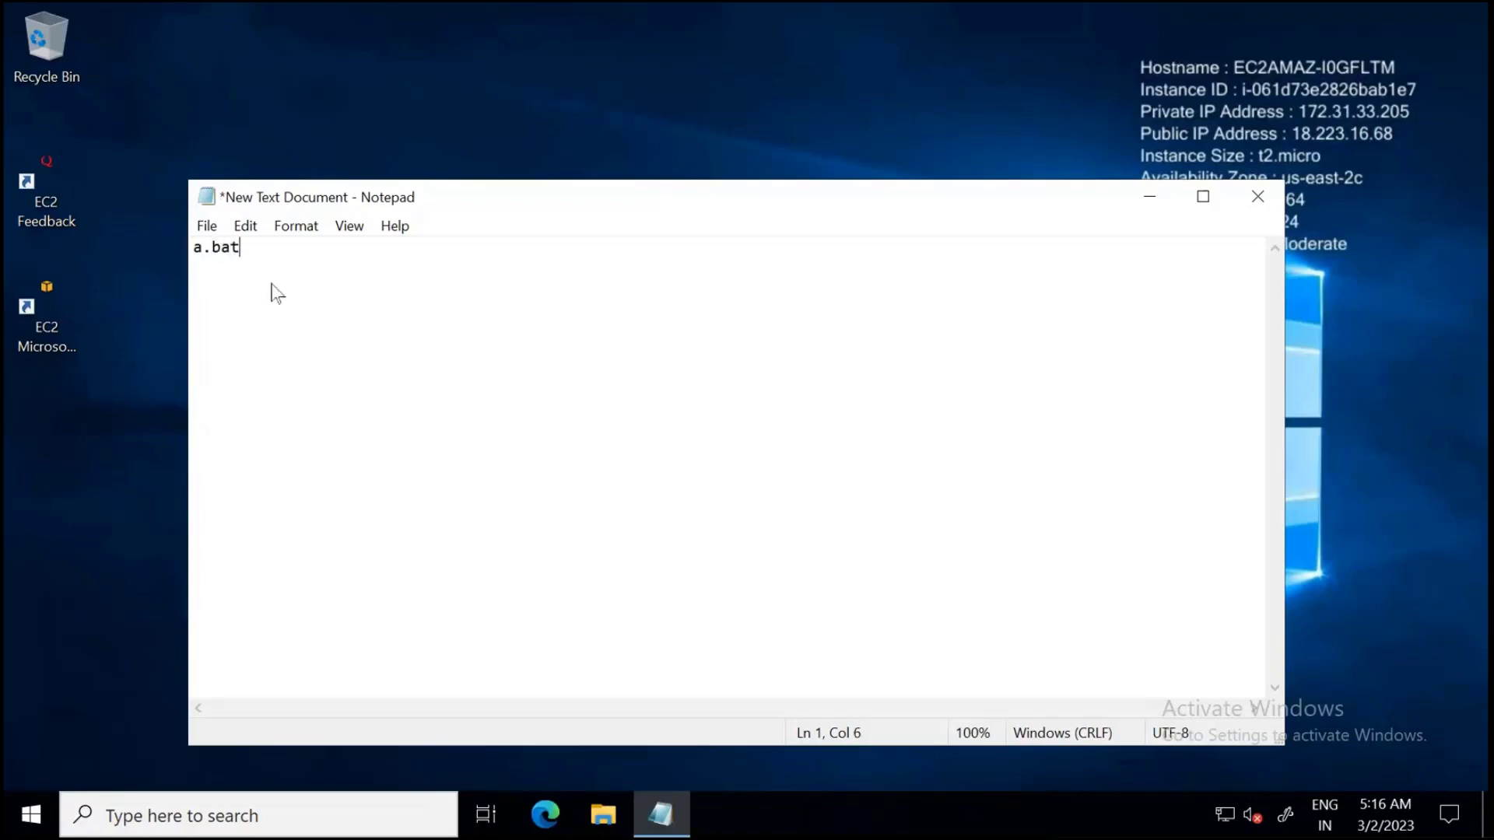
Save a copy of the SER-2 text document to the desktop as a.bat with the file type All Files.
left_click(207, 227)
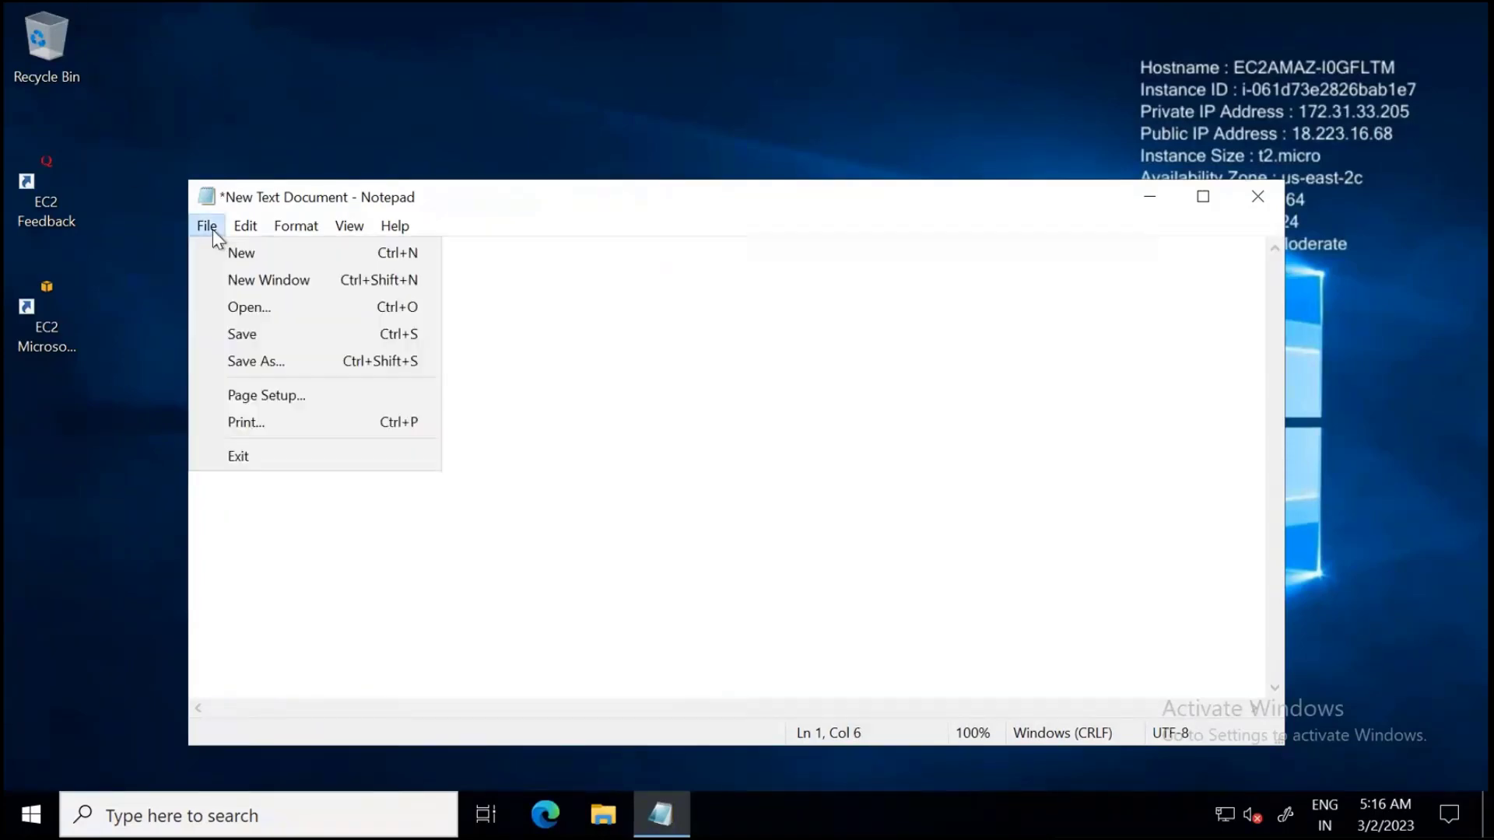
left_click(274, 363)
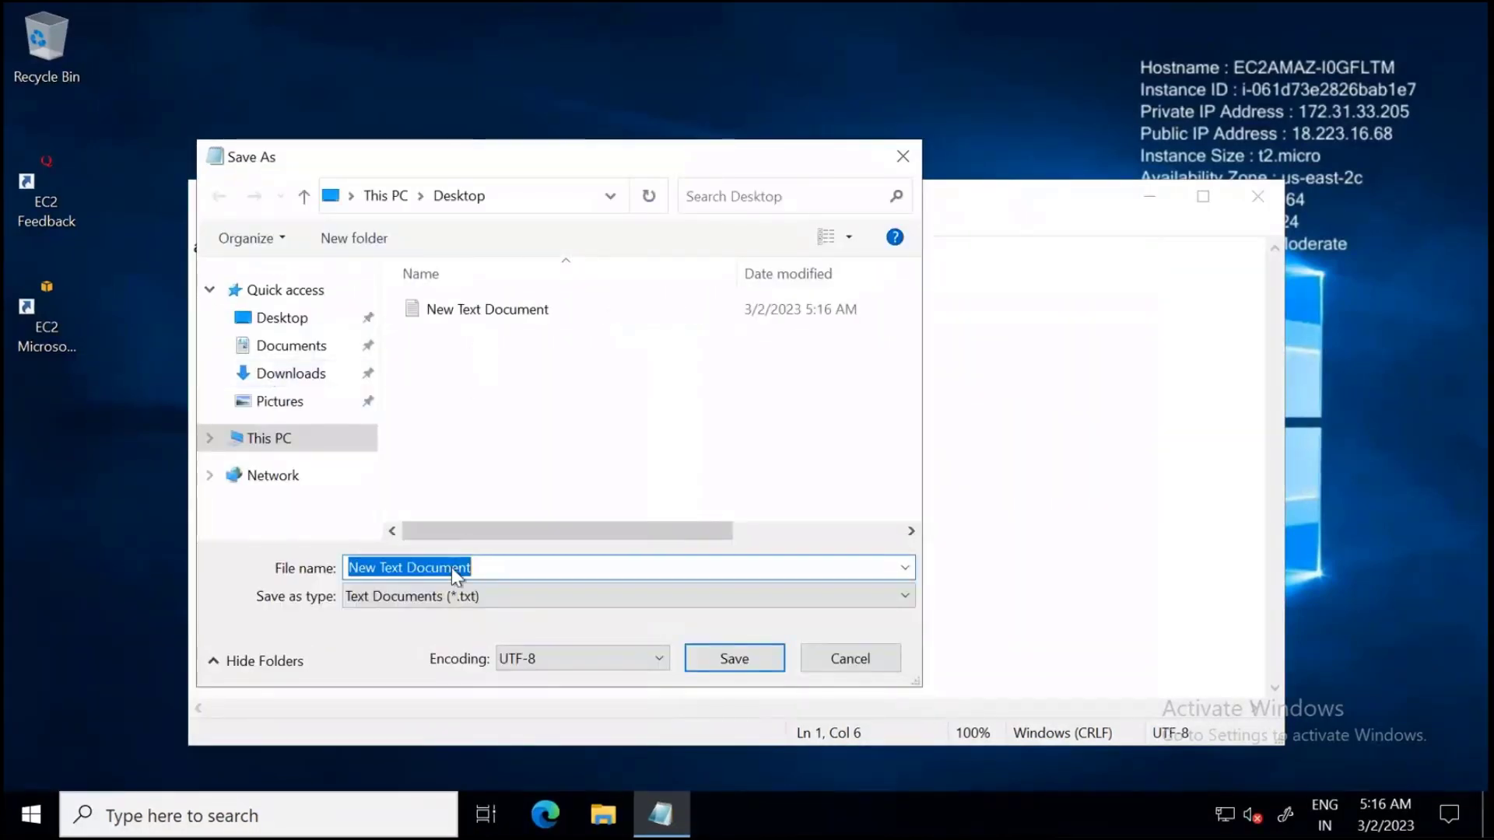
type("a.bat")
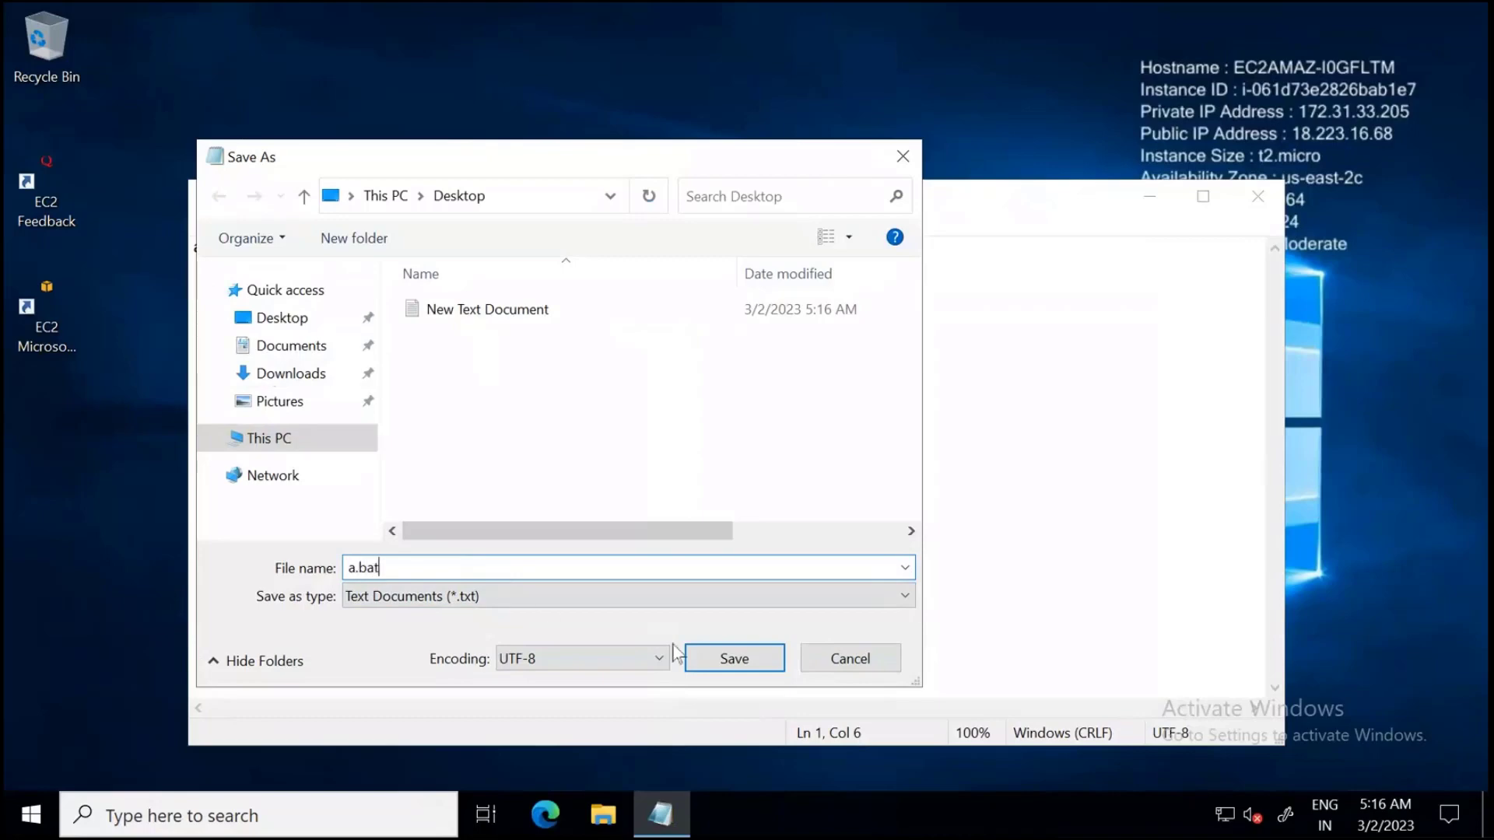
left_click(470, 597)
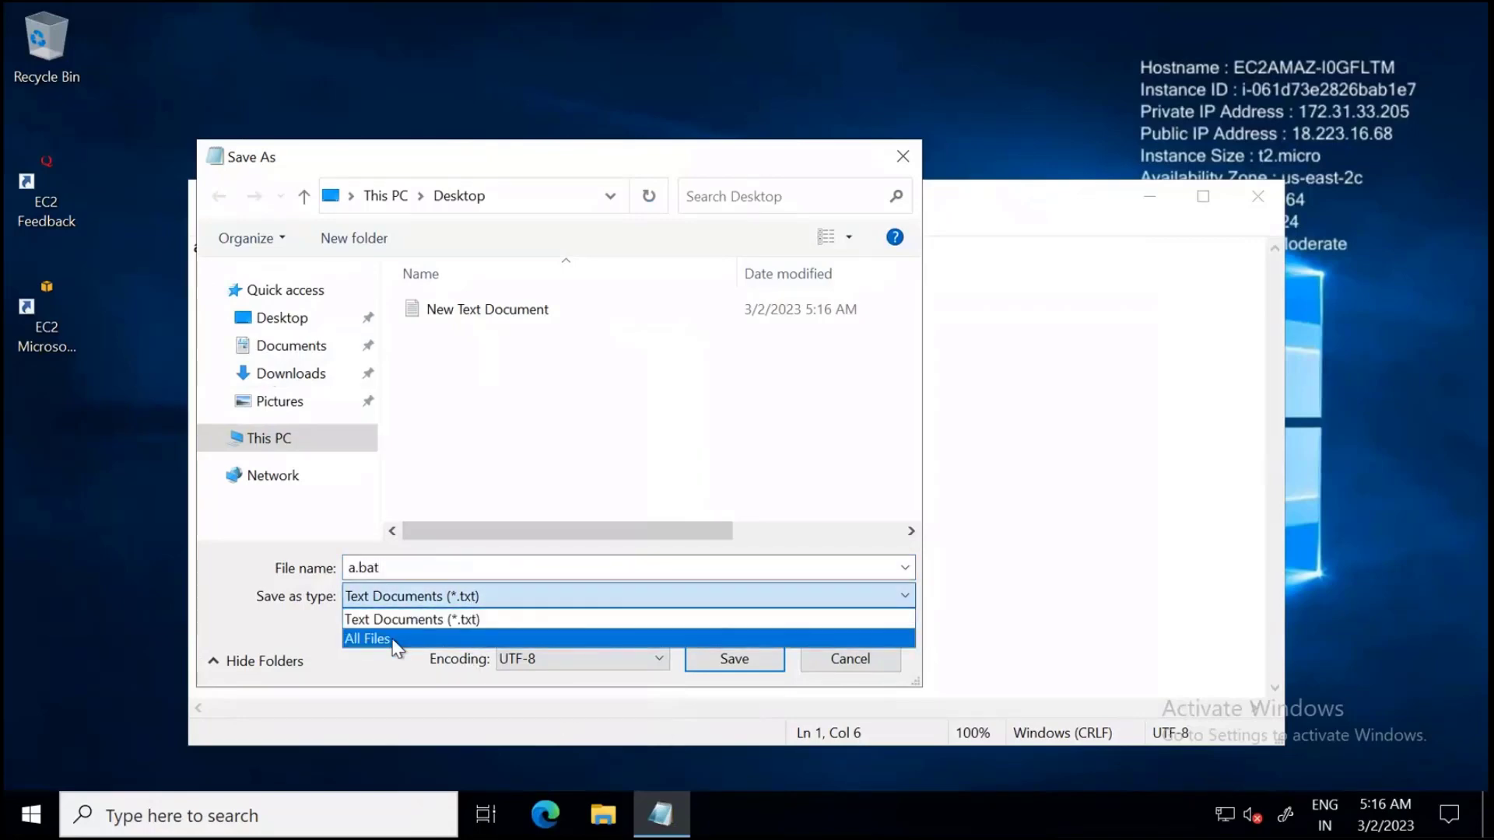
left_click(382, 639)
left_click(734, 659)
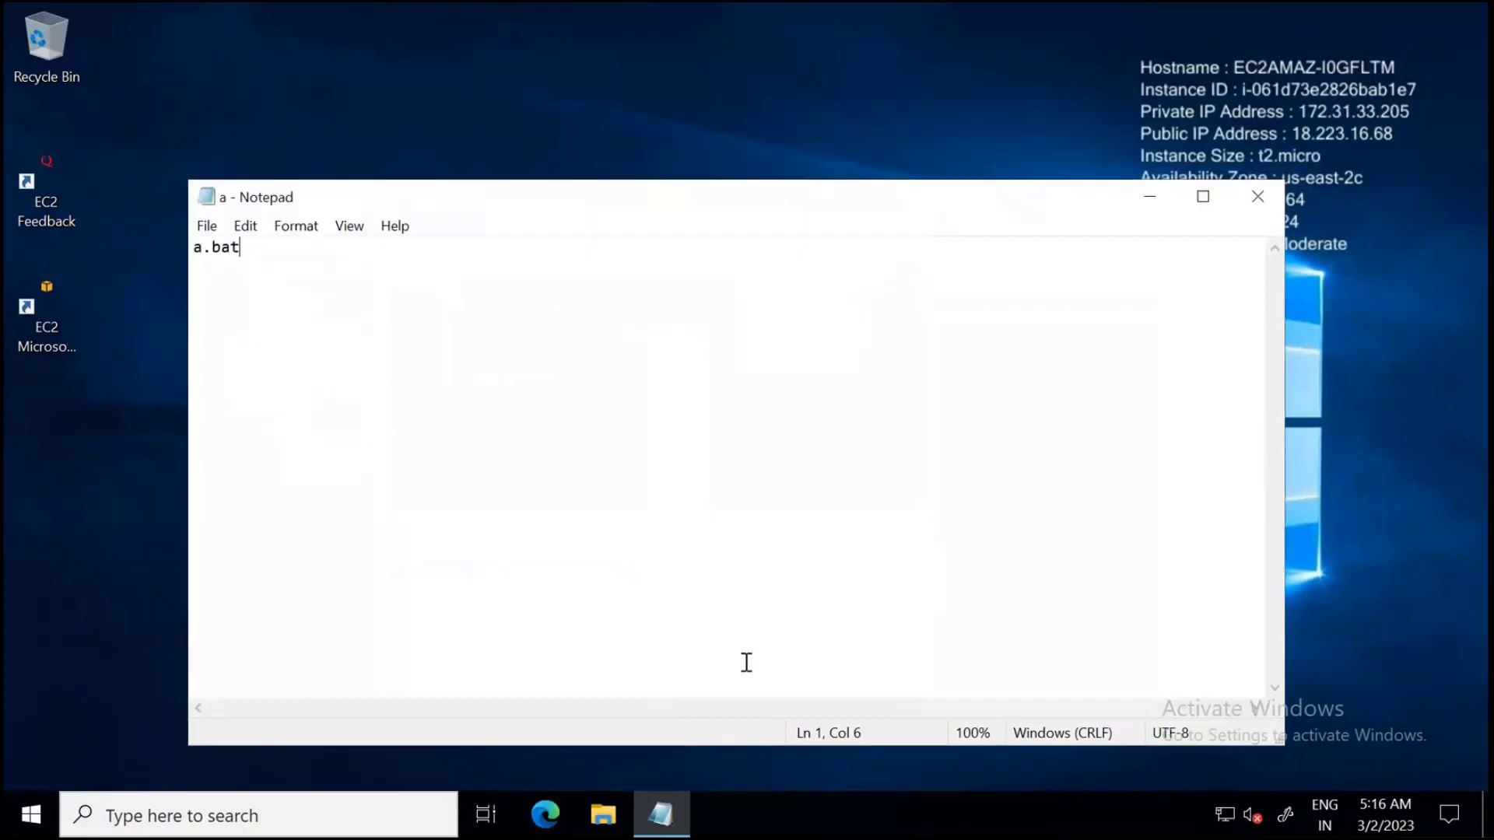
Close Notepad and run the a.bat file from the SER-2 desktop.
left_click(1258, 196)
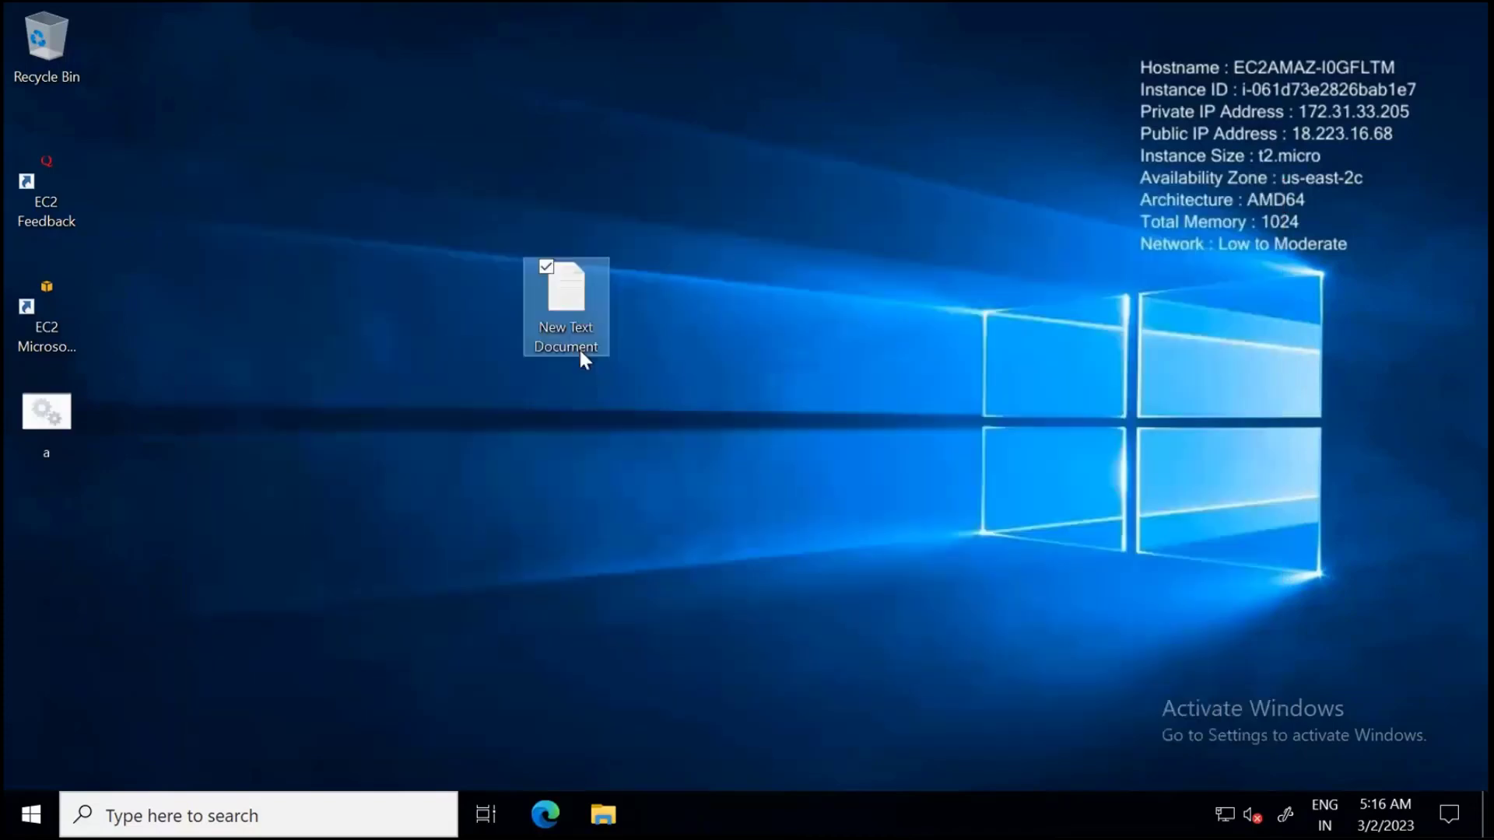
double_click(60, 430)
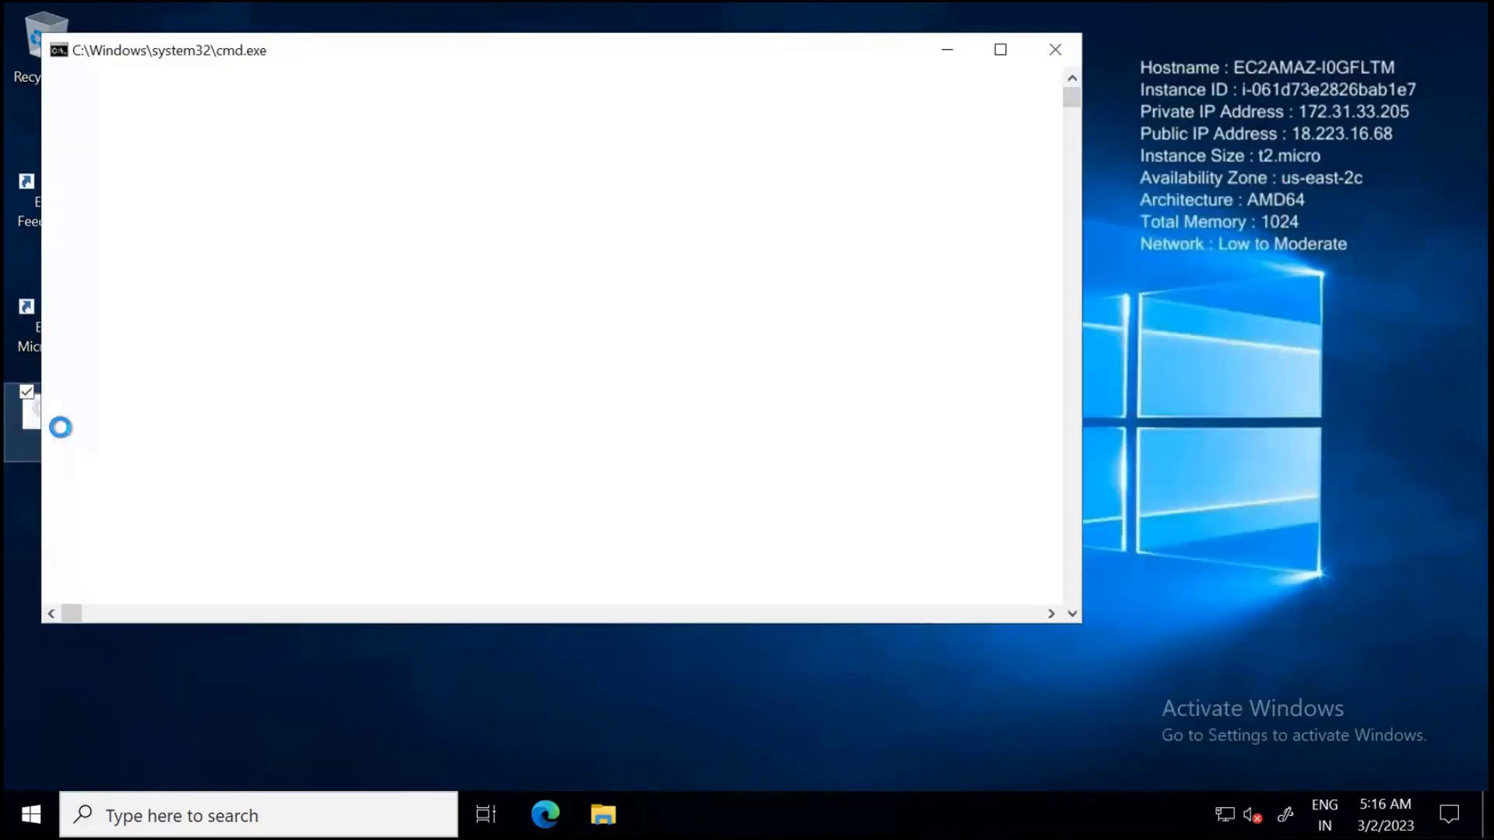
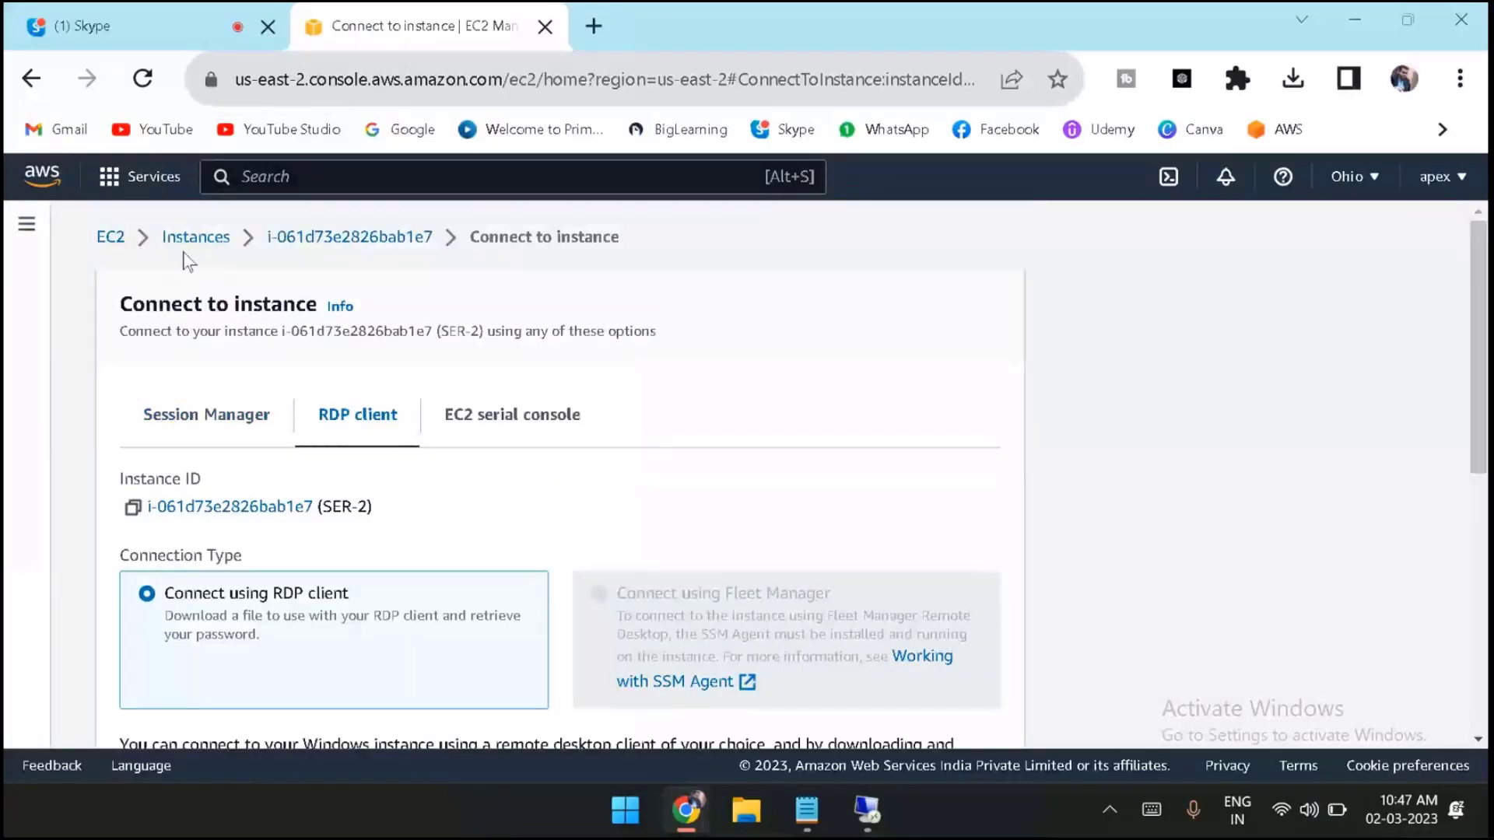
Open the EC2 Instances list in the browser and refresh it to check for newly launched instances.
left_click(187, 241)
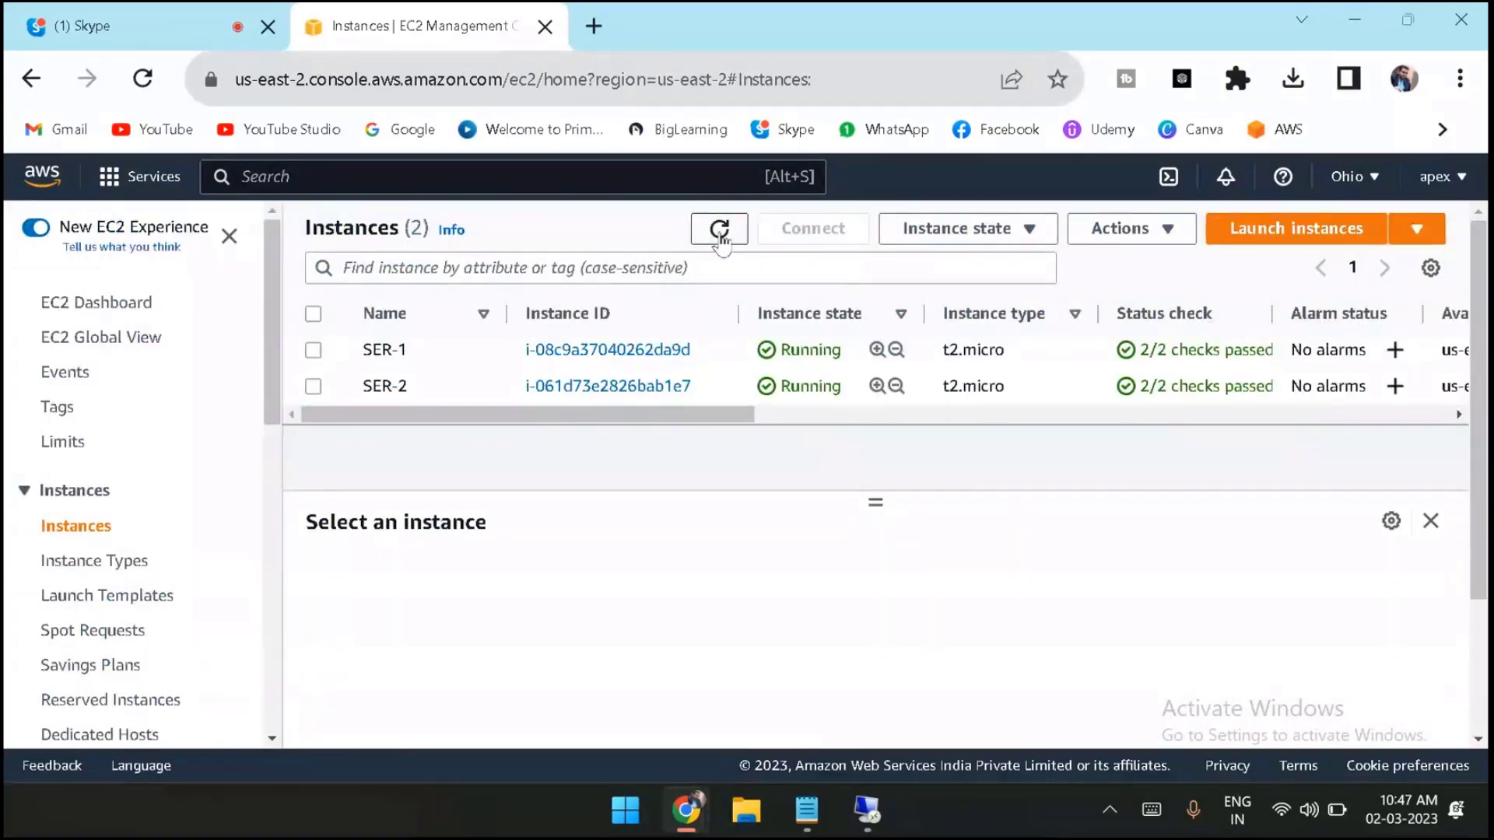
left_click(719, 230)
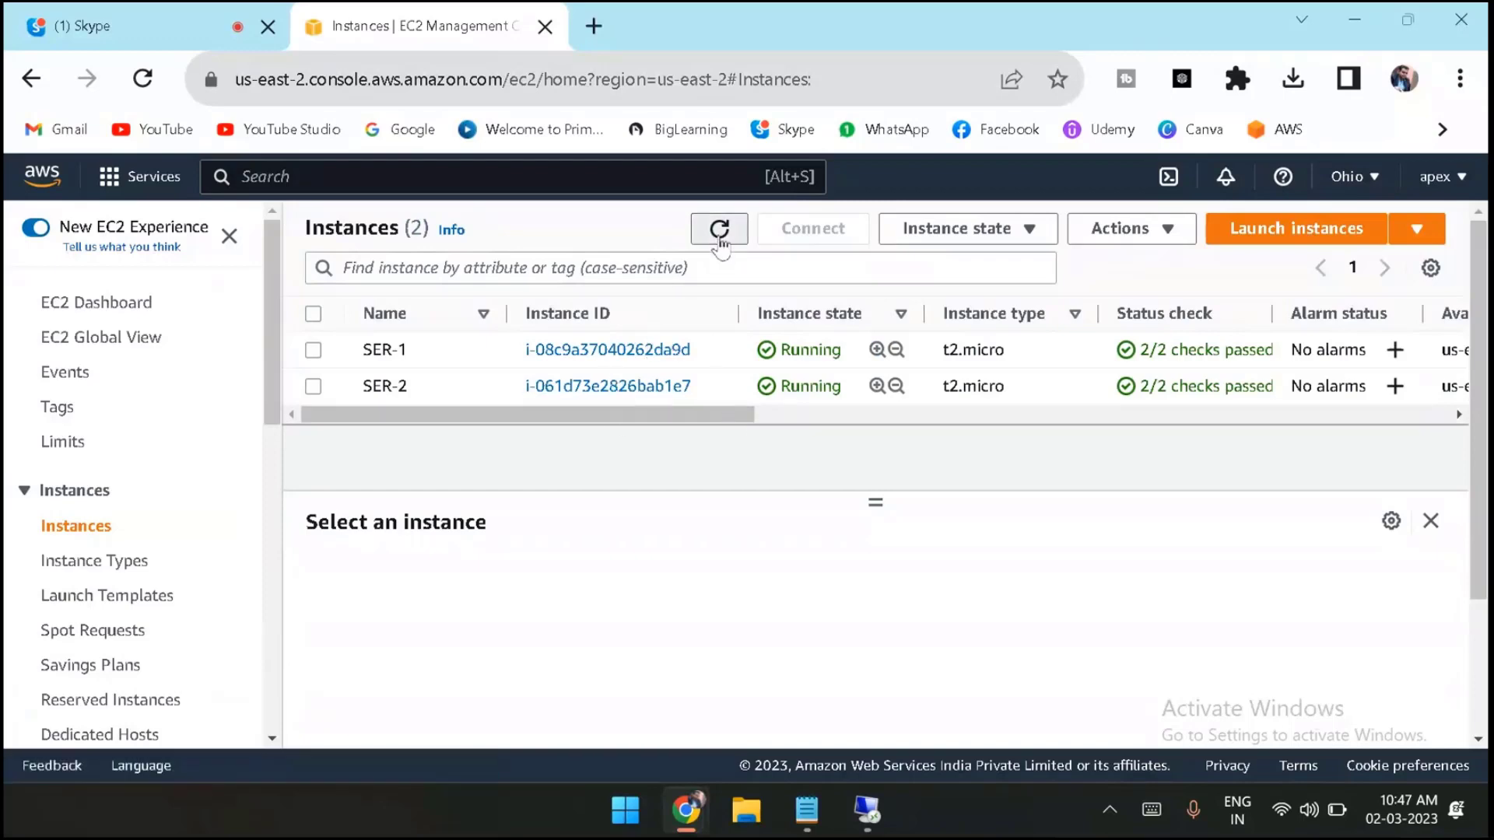
left_click(719, 234)
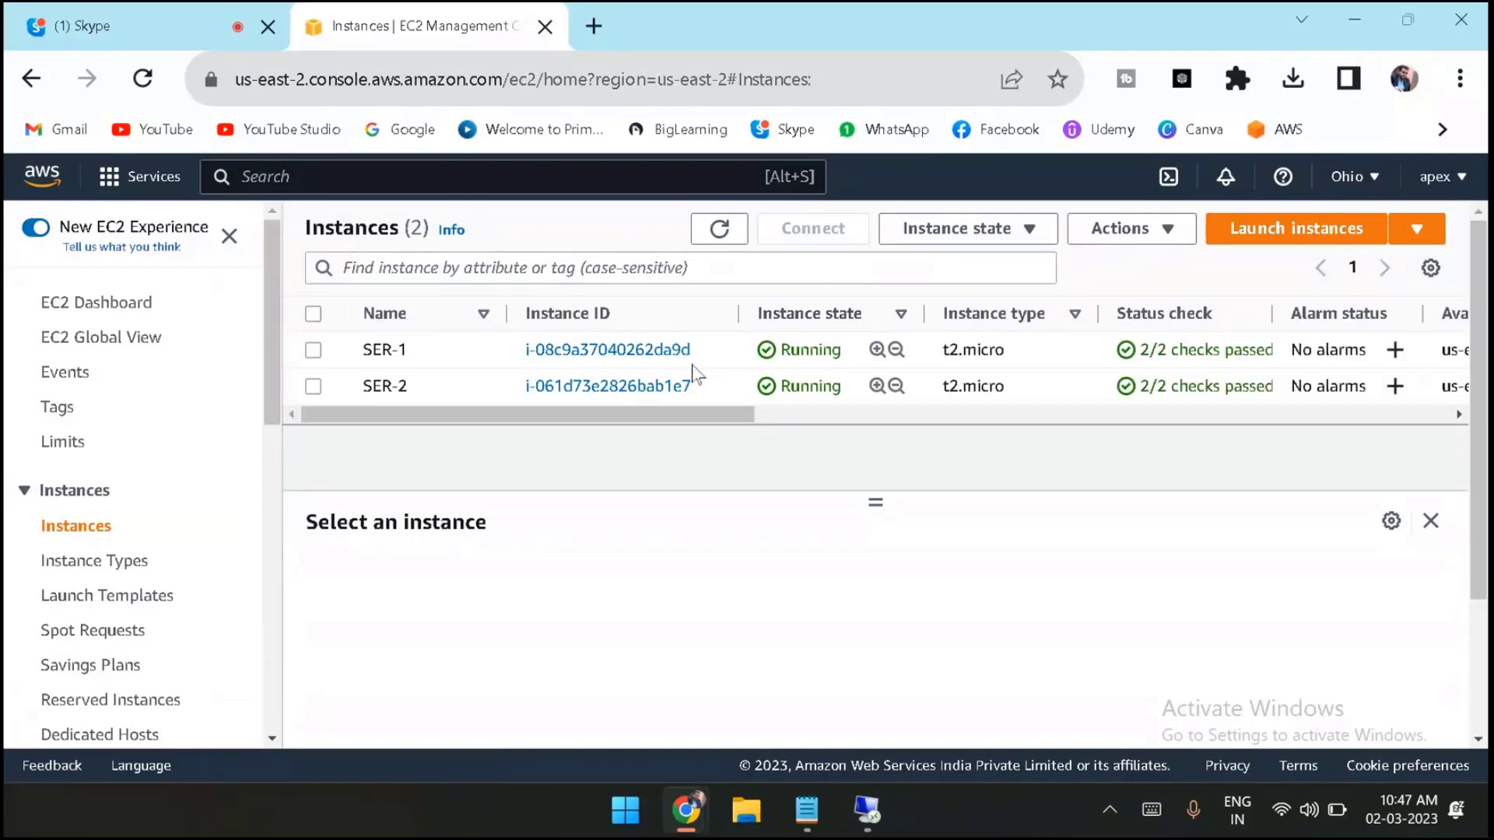
left_click(720, 232)
Look in on the SER-1 and SER-2 remote sessions, then return to the EC2 Instances list and refresh it repeatedly.
mouse_move(867, 809)
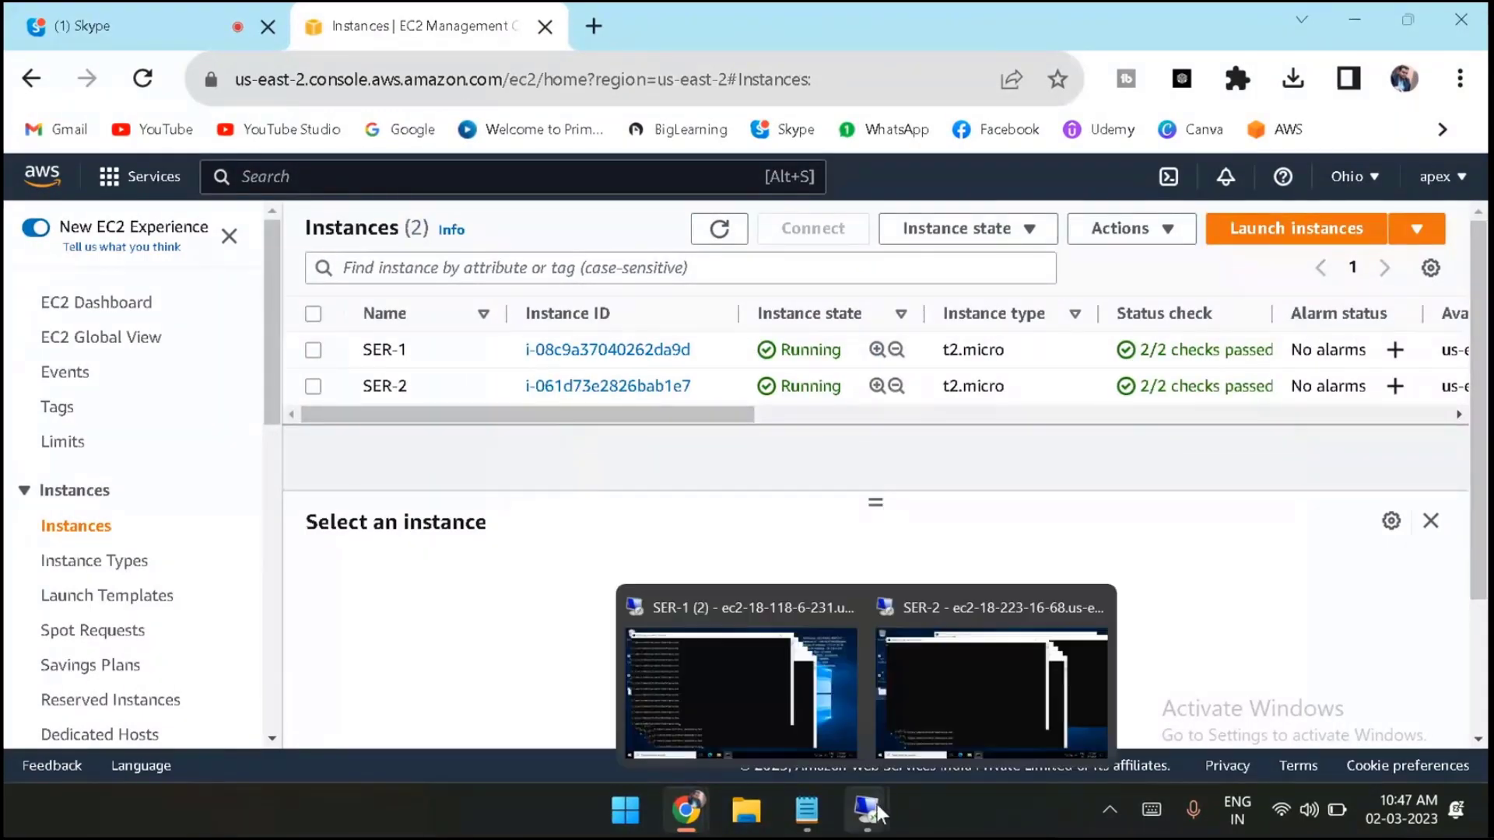
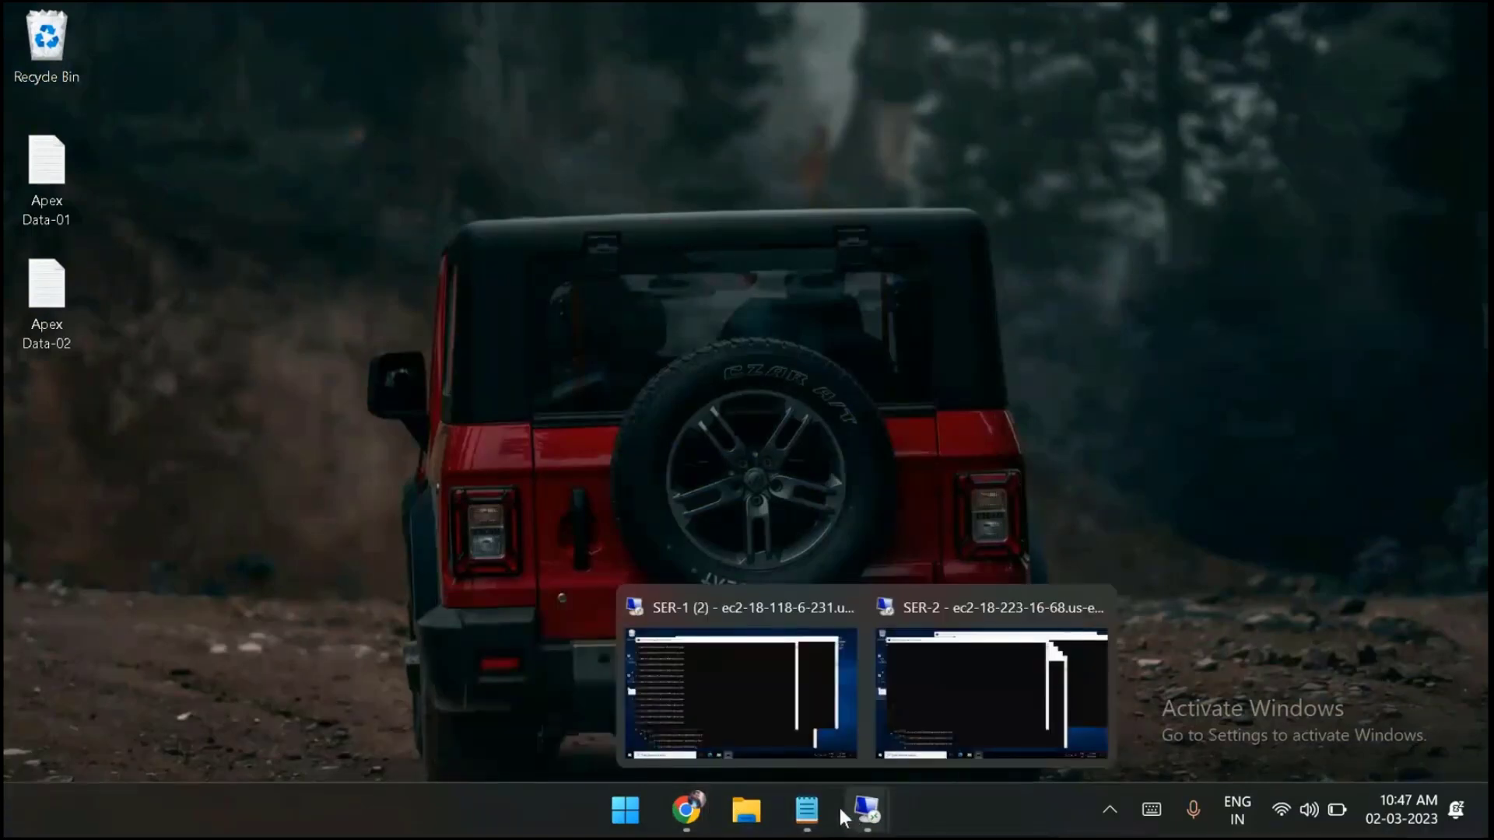
left_click(611, 722)
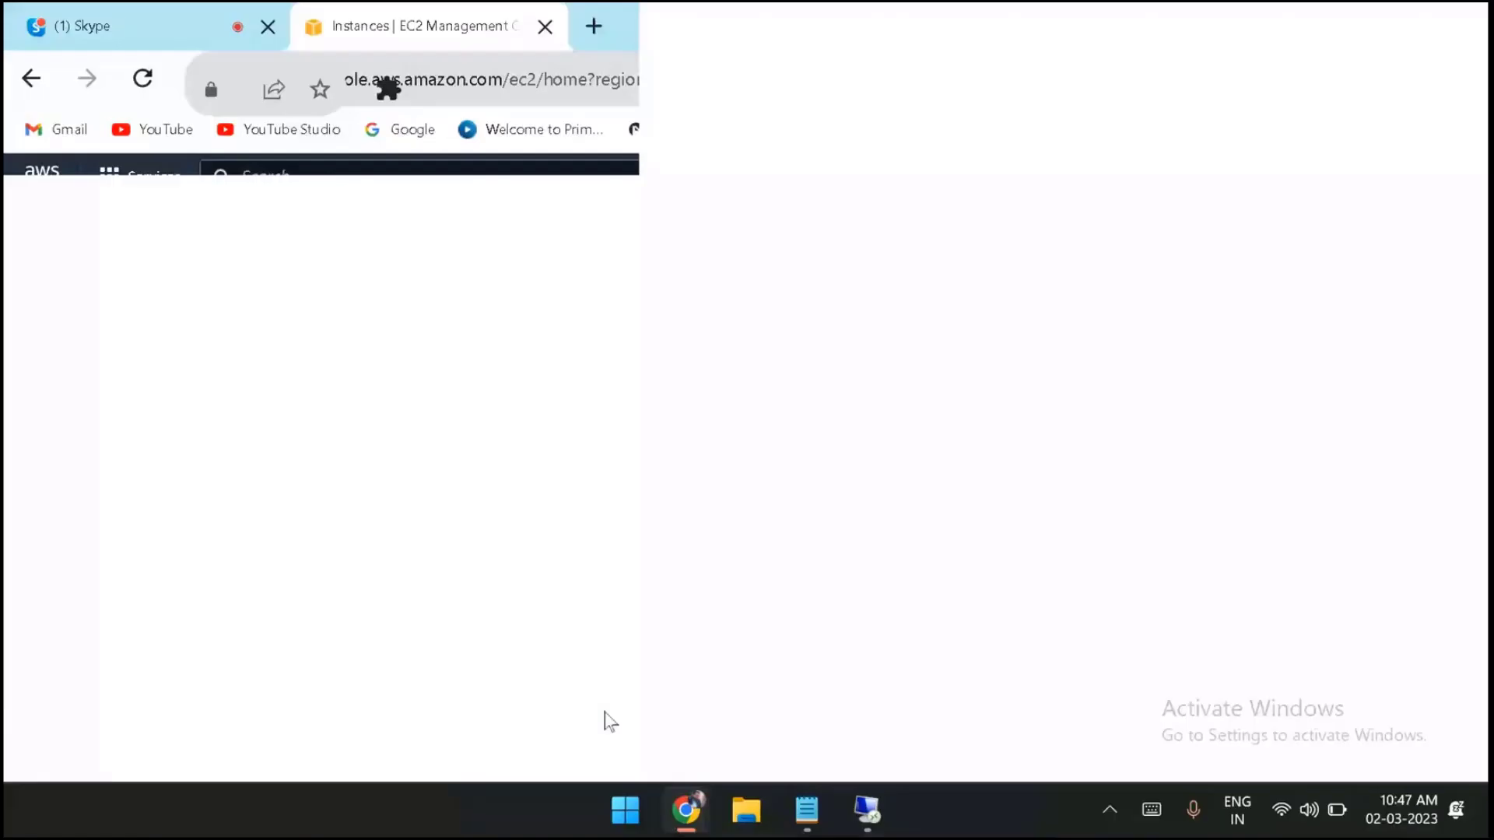
left_click(720, 231)
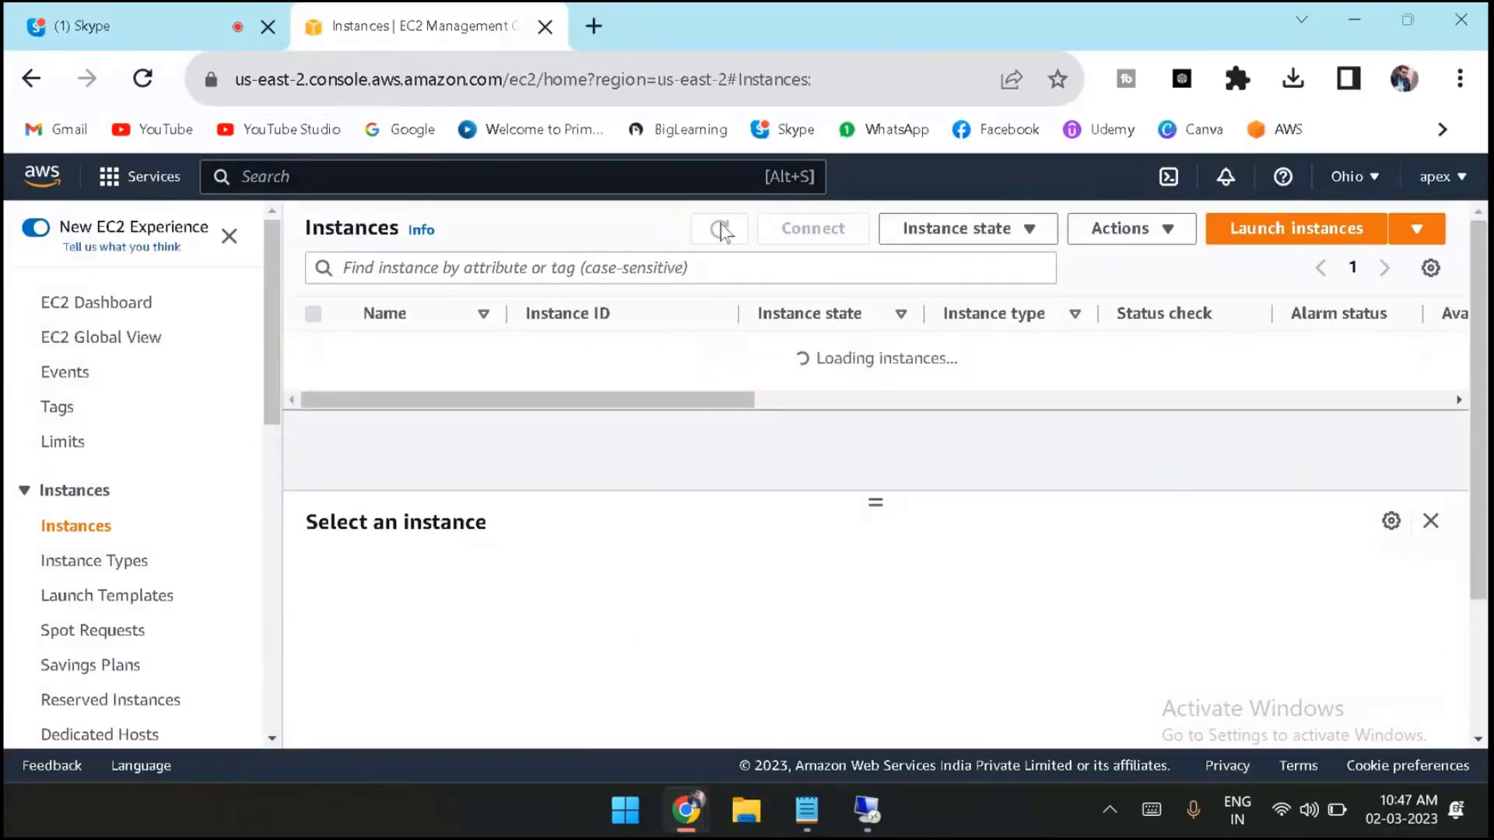
left_click(719, 229)
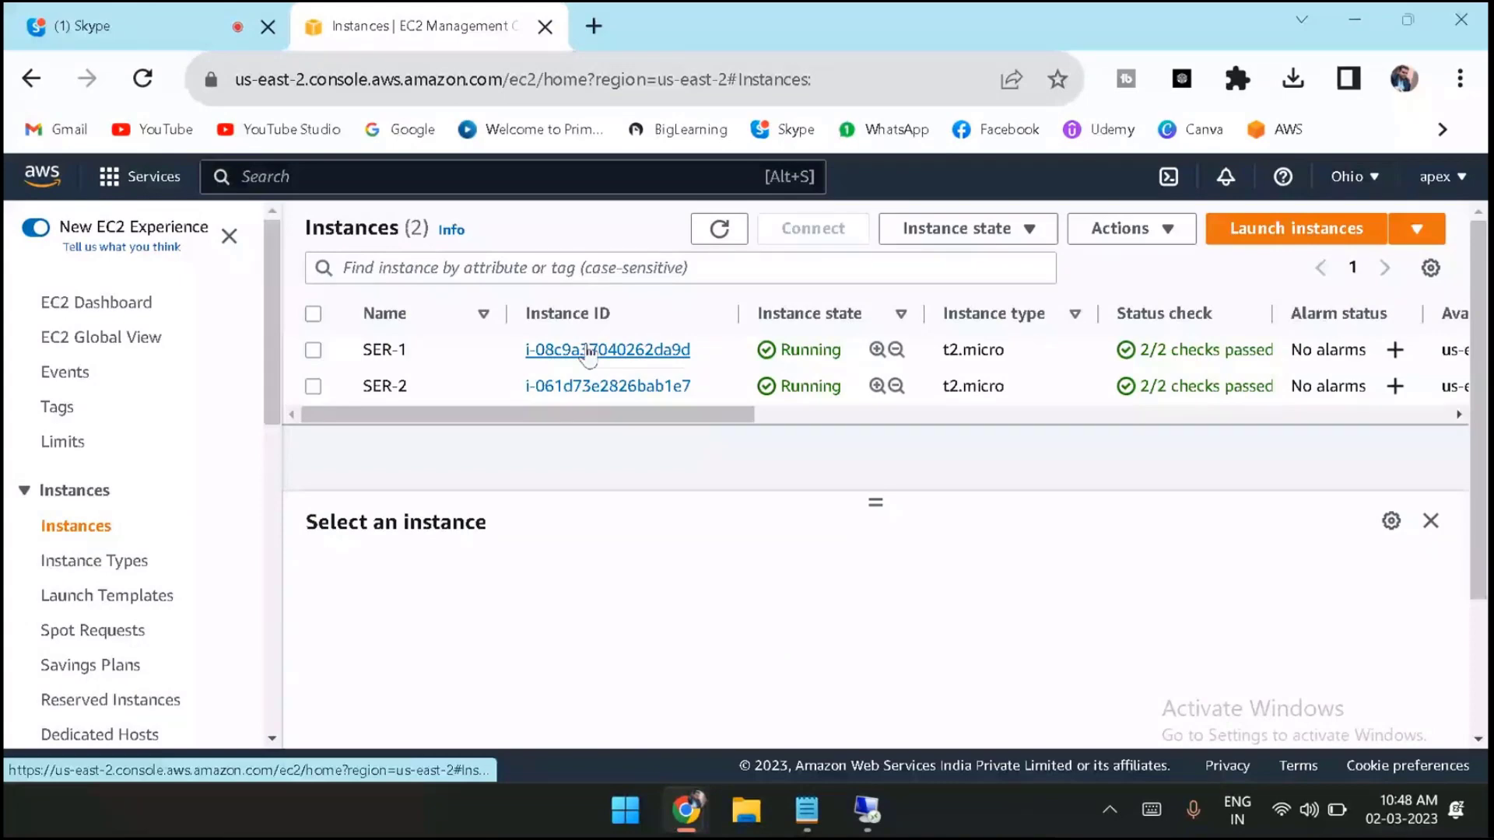
left_click(714, 244)
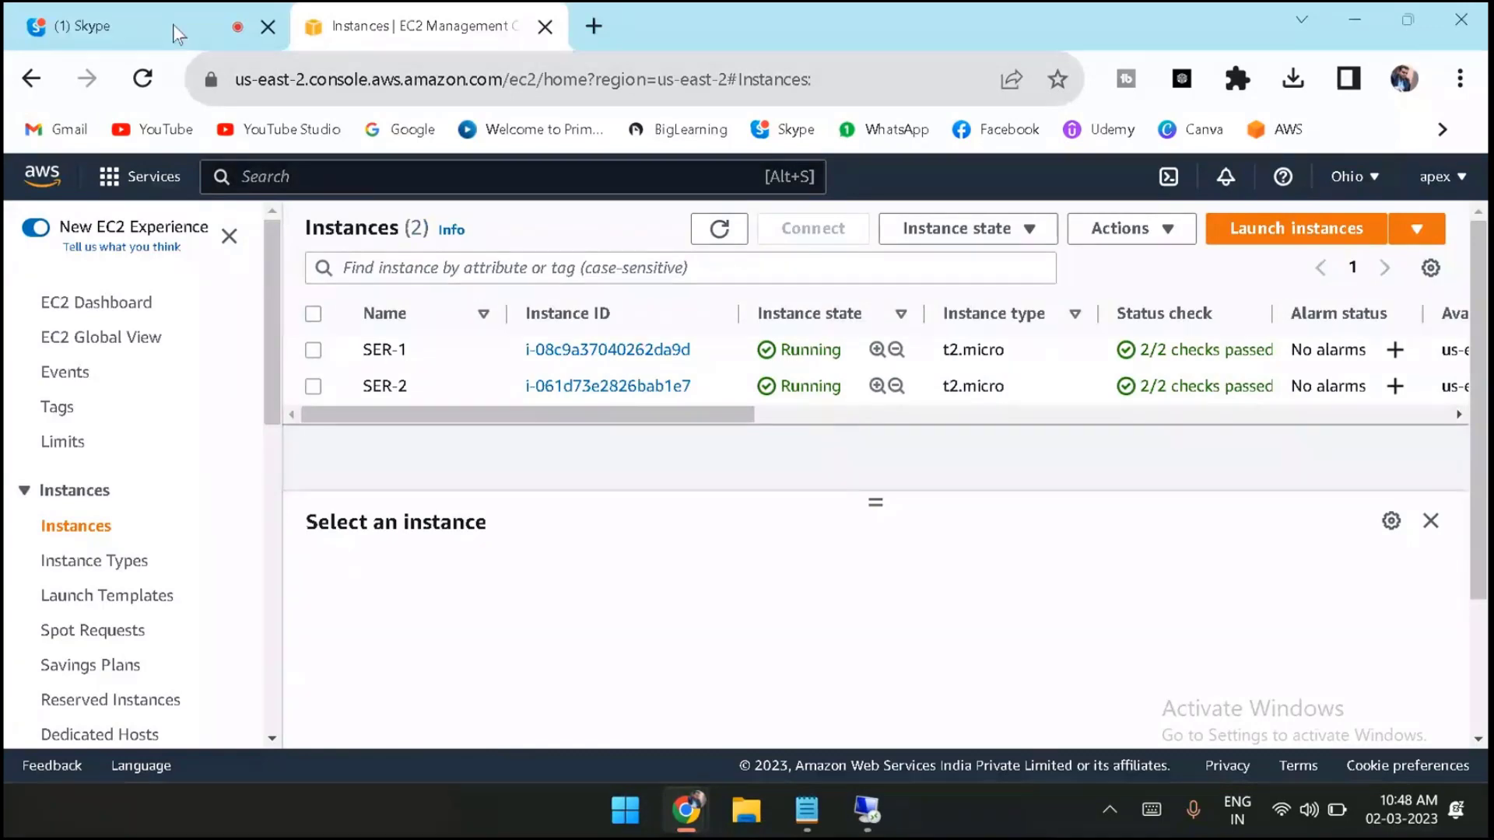
left_click(721, 233)
left_click(721, 234)
left_click(720, 233)
left_click(721, 232)
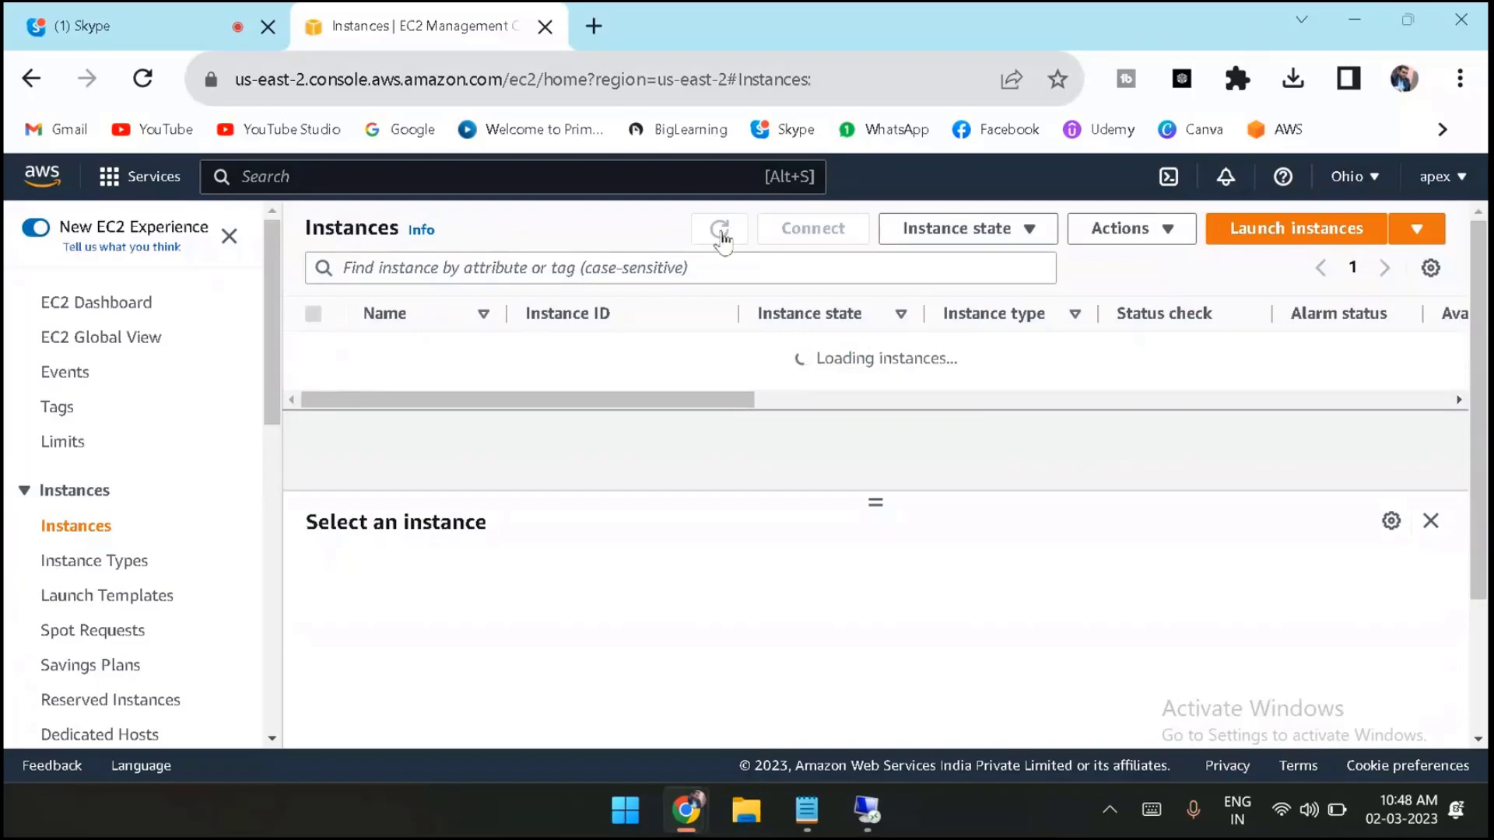
Check the remote sessions again, go back to the browser, and keep refreshing the Instances list to watch for a scale-out instance.
mouse_move(864, 825)
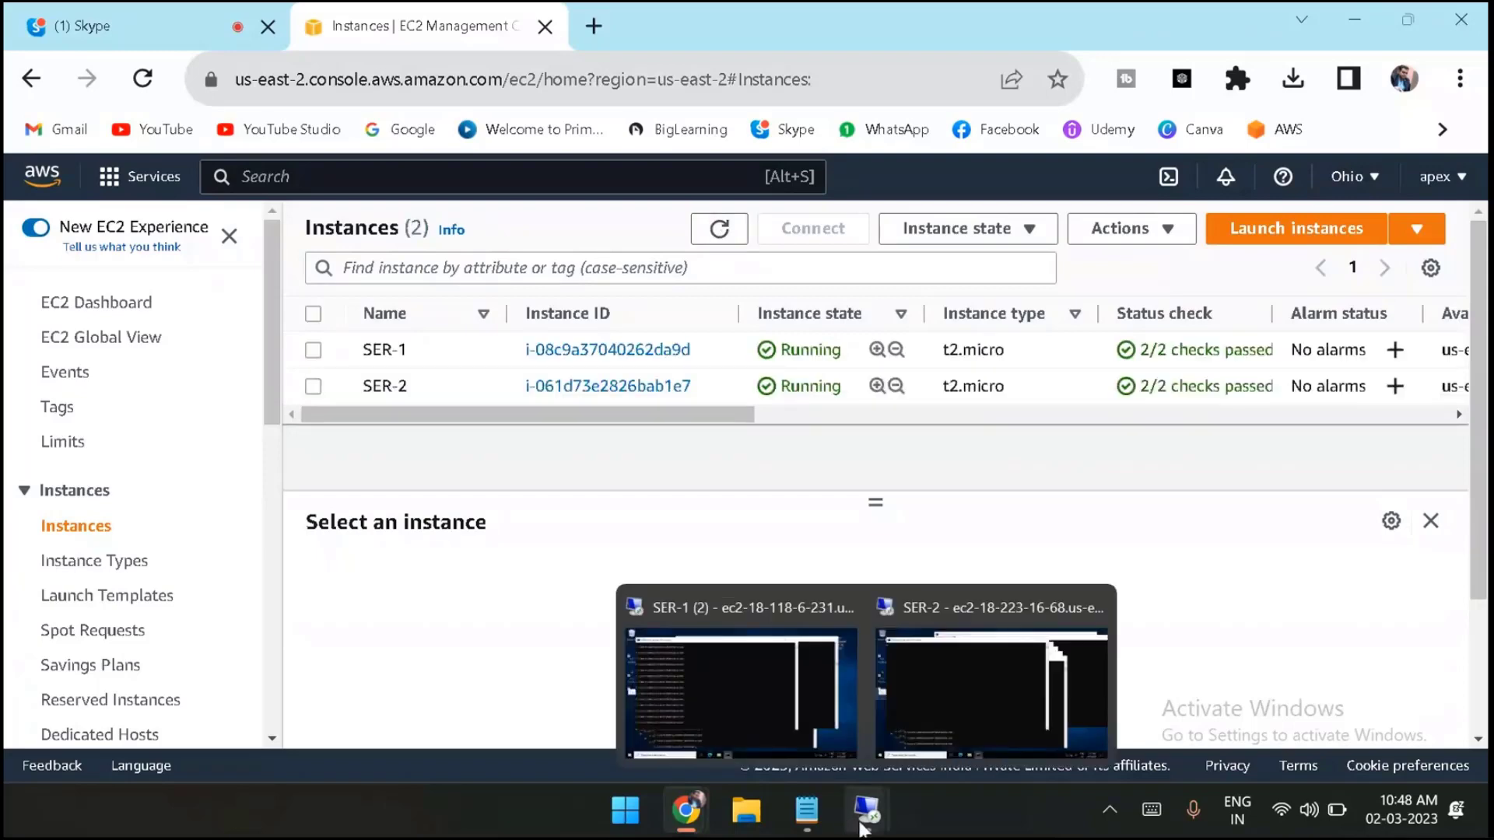
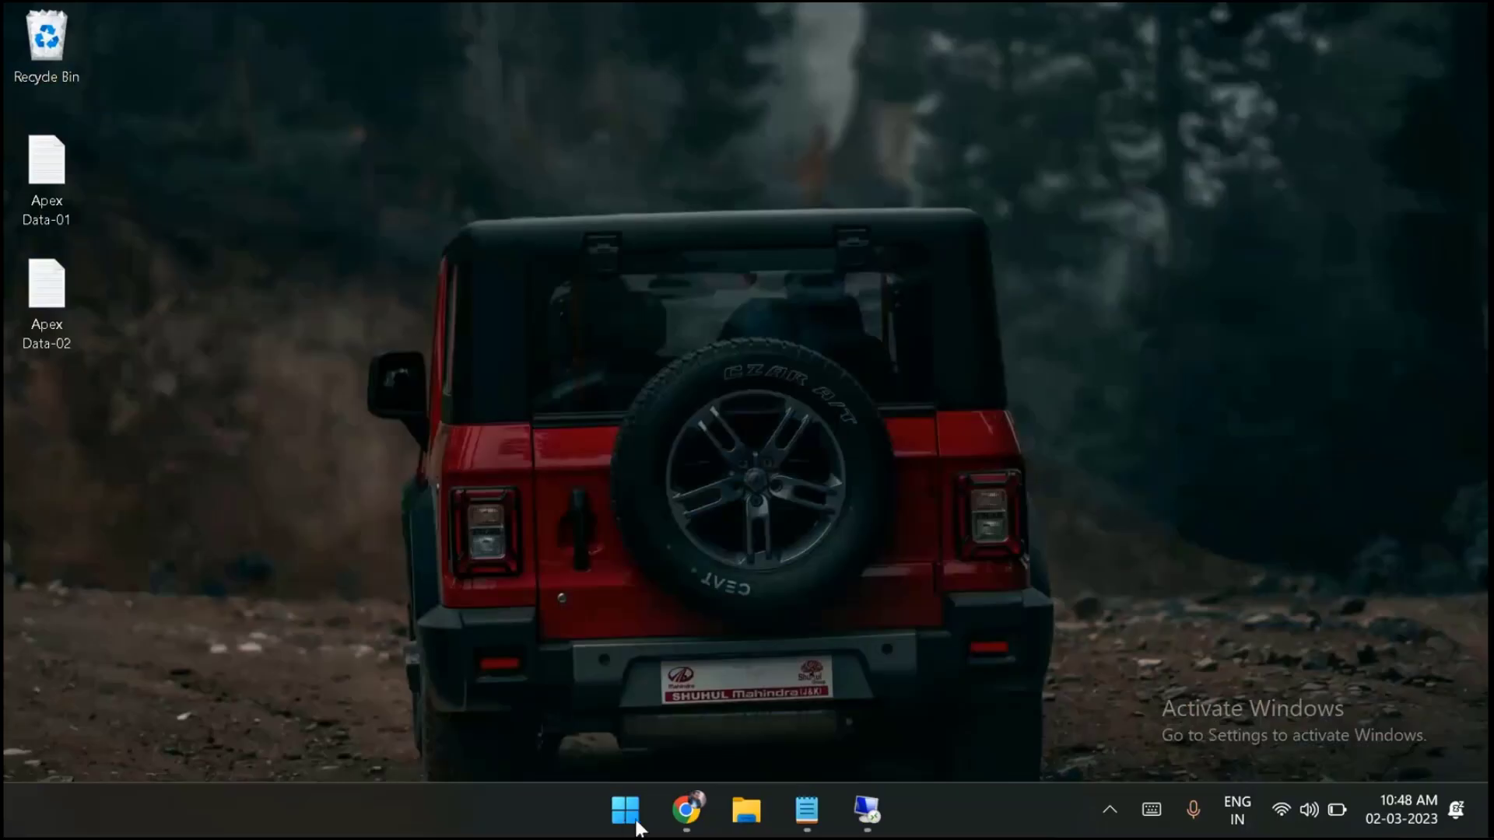
mouse_move(703, 806)
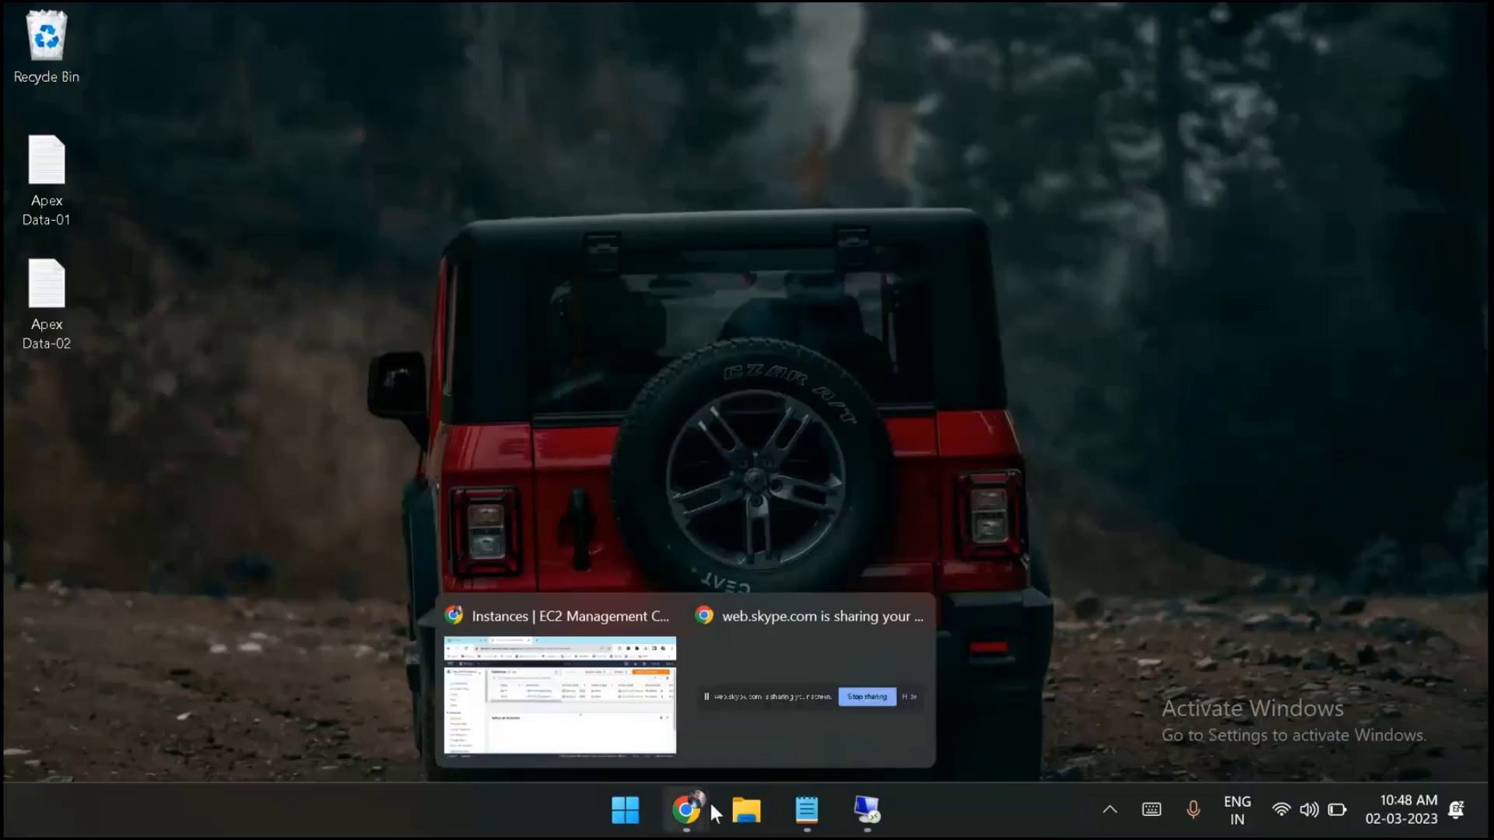
left_click(568, 727)
left_click(721, 233)
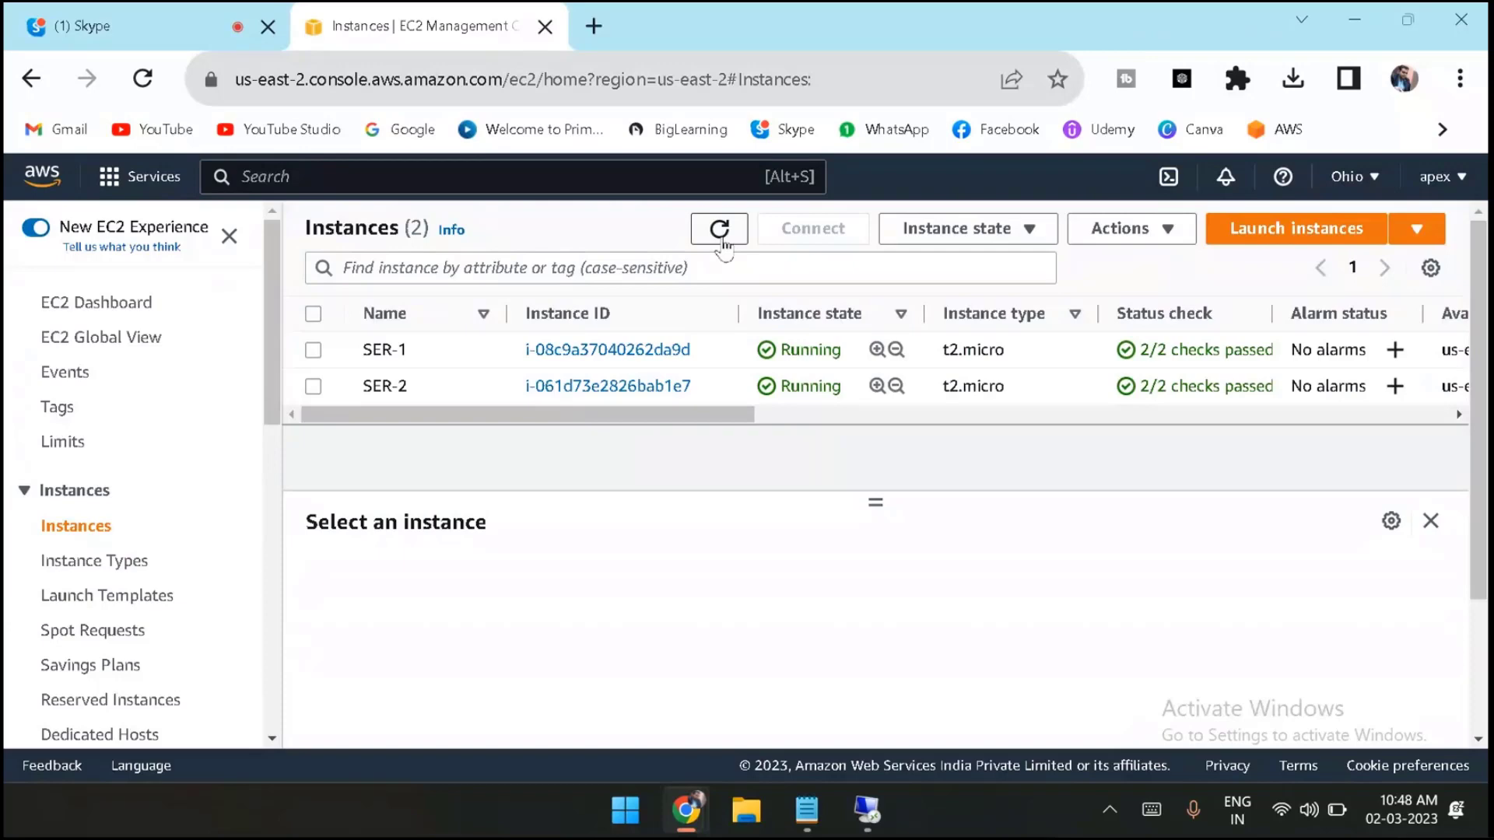
left_click(723, 241)
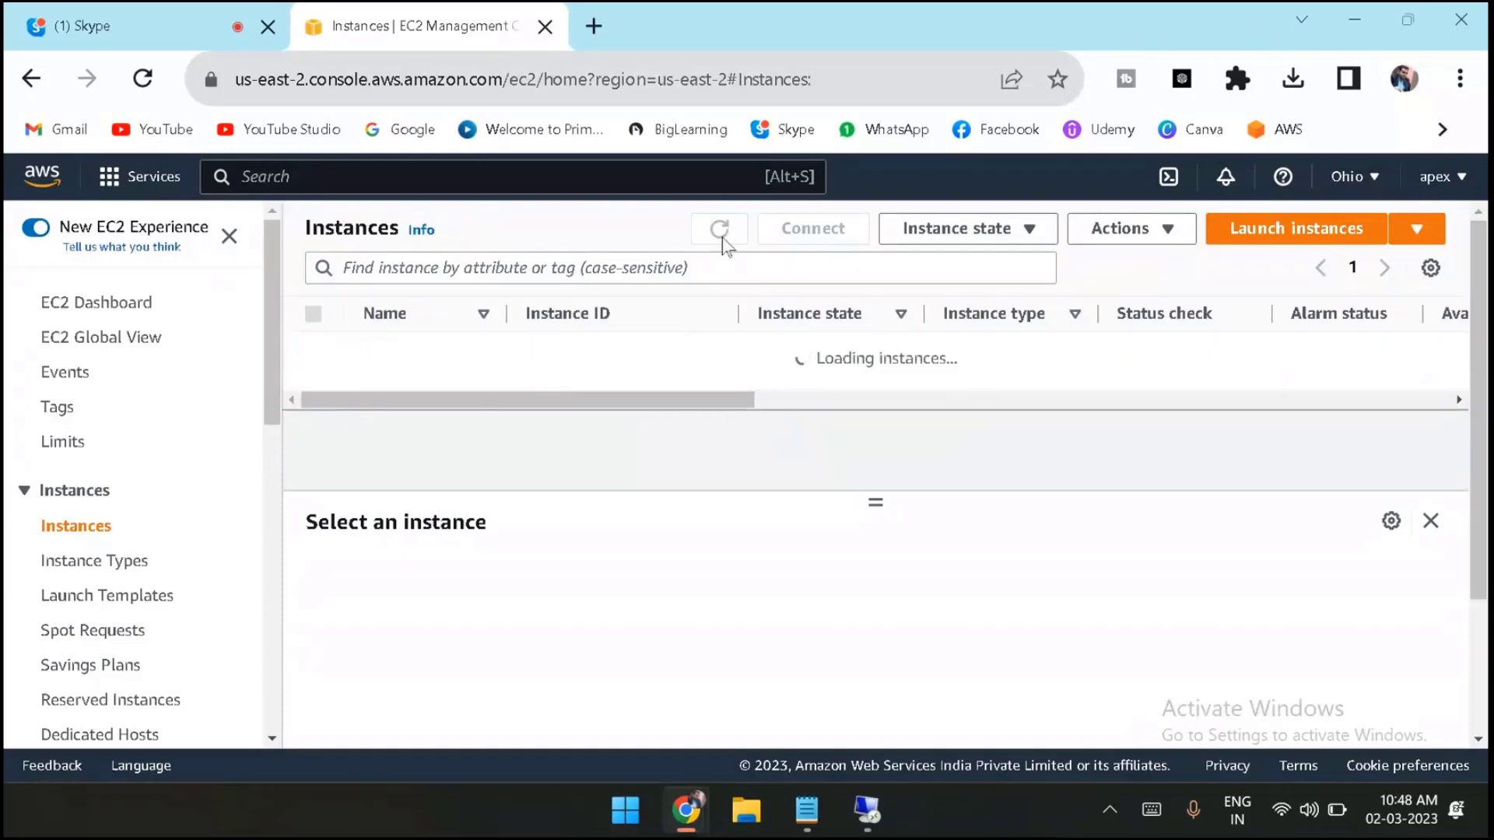
left_click(720, 234)
left_click(720, 230)
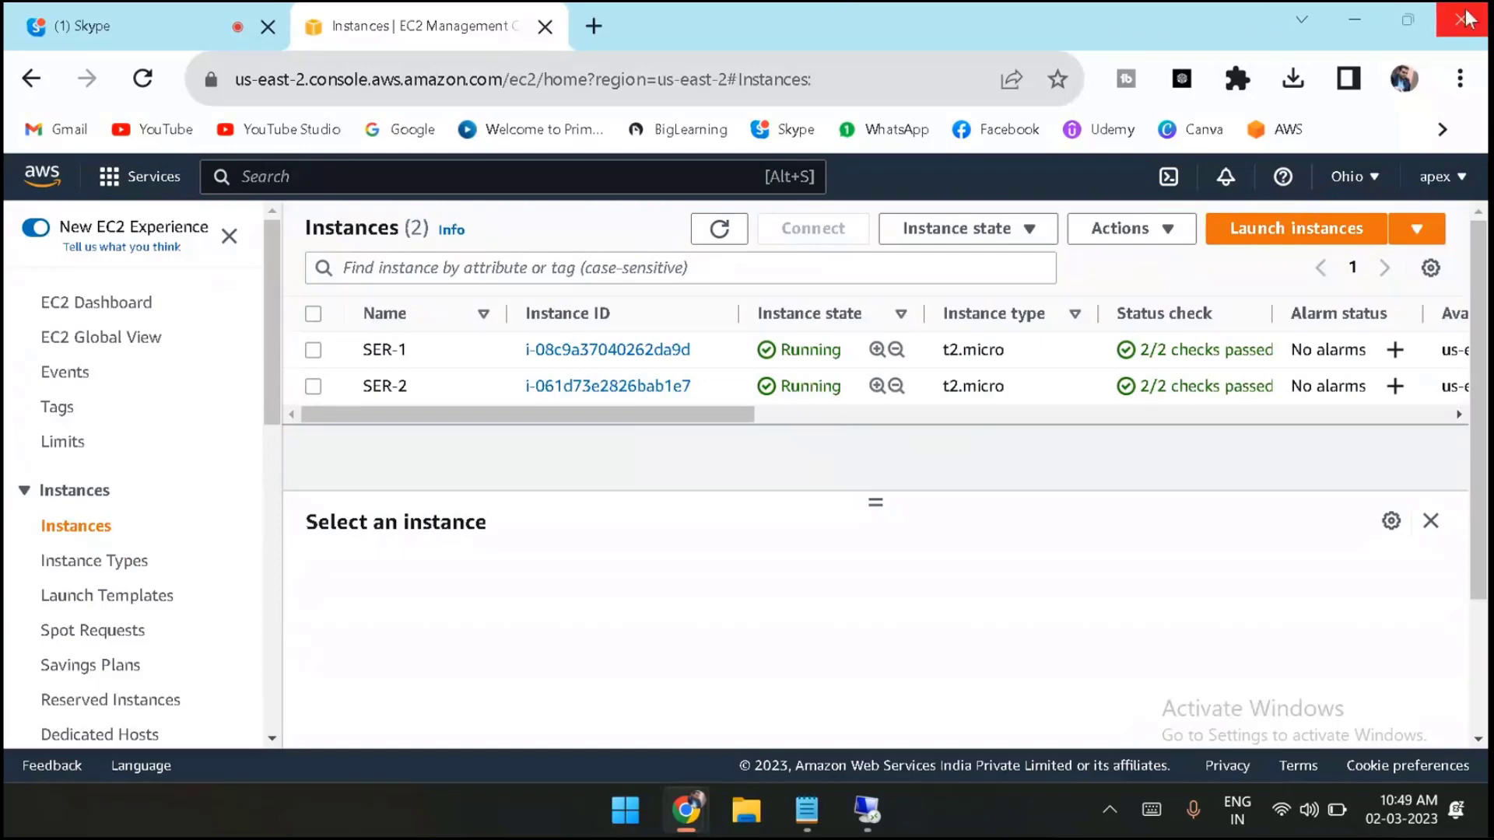
left_click(720, 231)
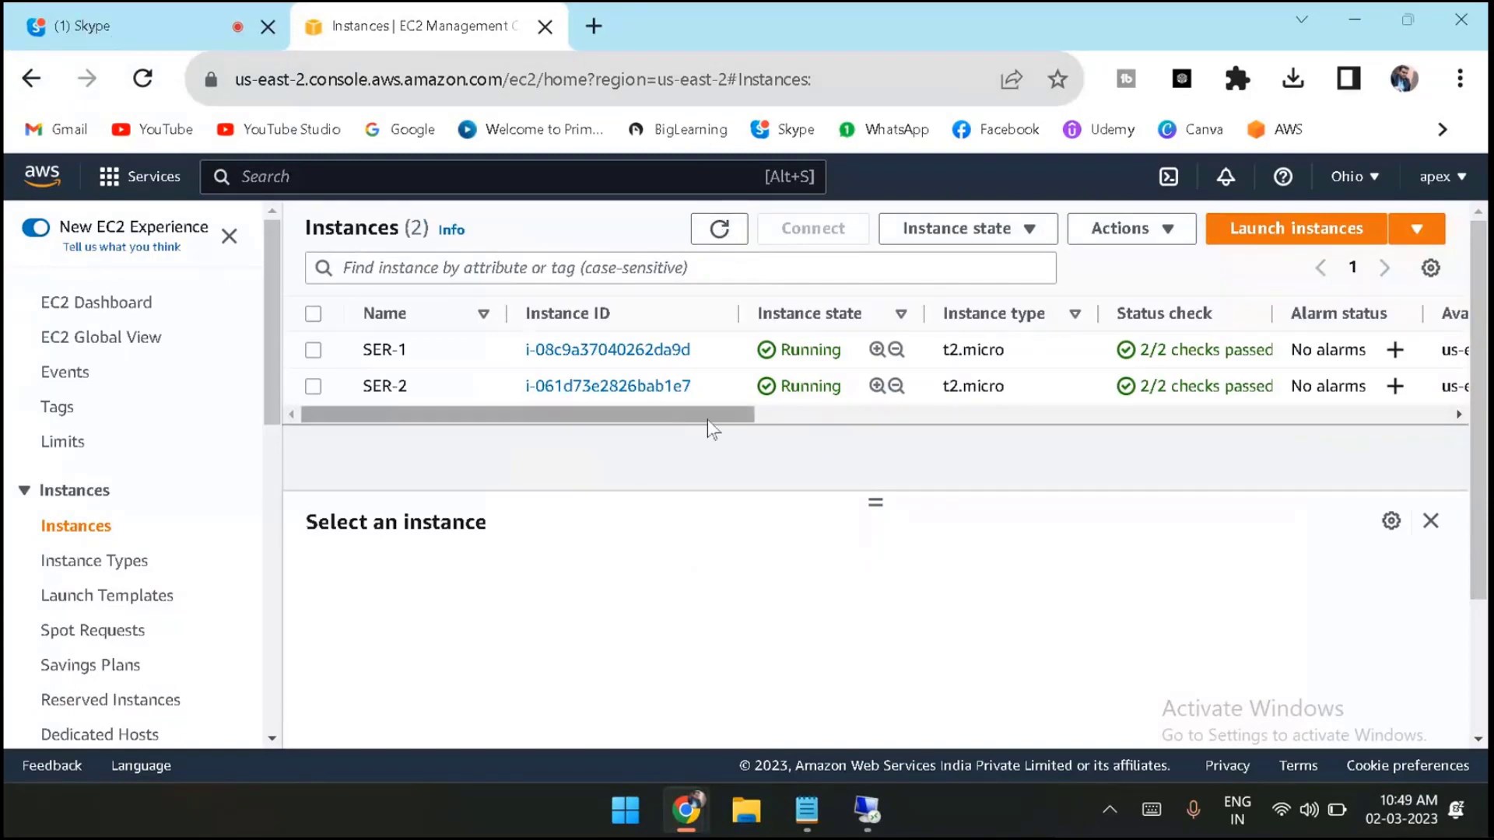
left_click(714, 241)
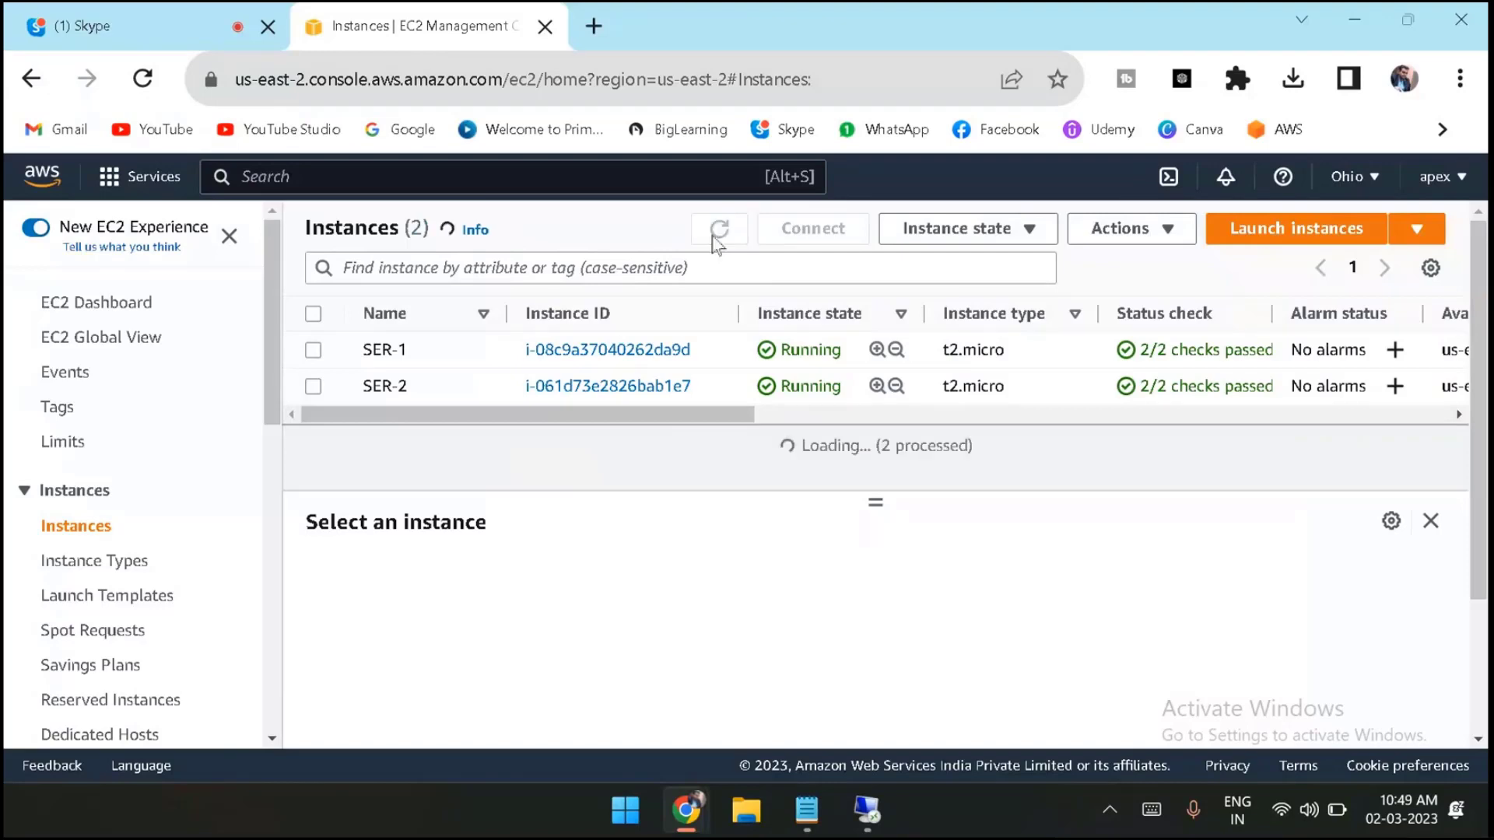
left_click(714, 243)
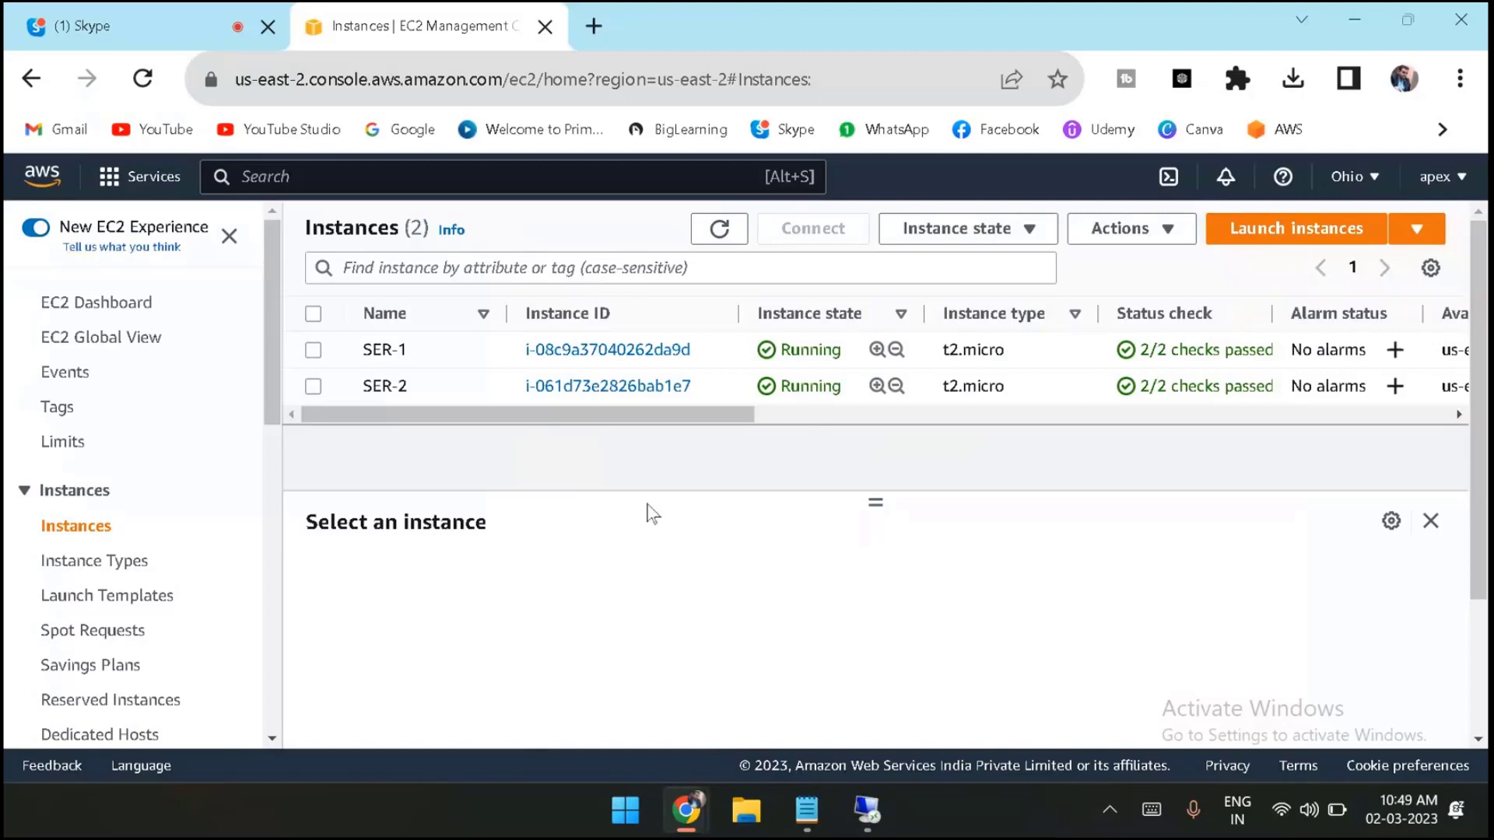
left_click(719, 229)
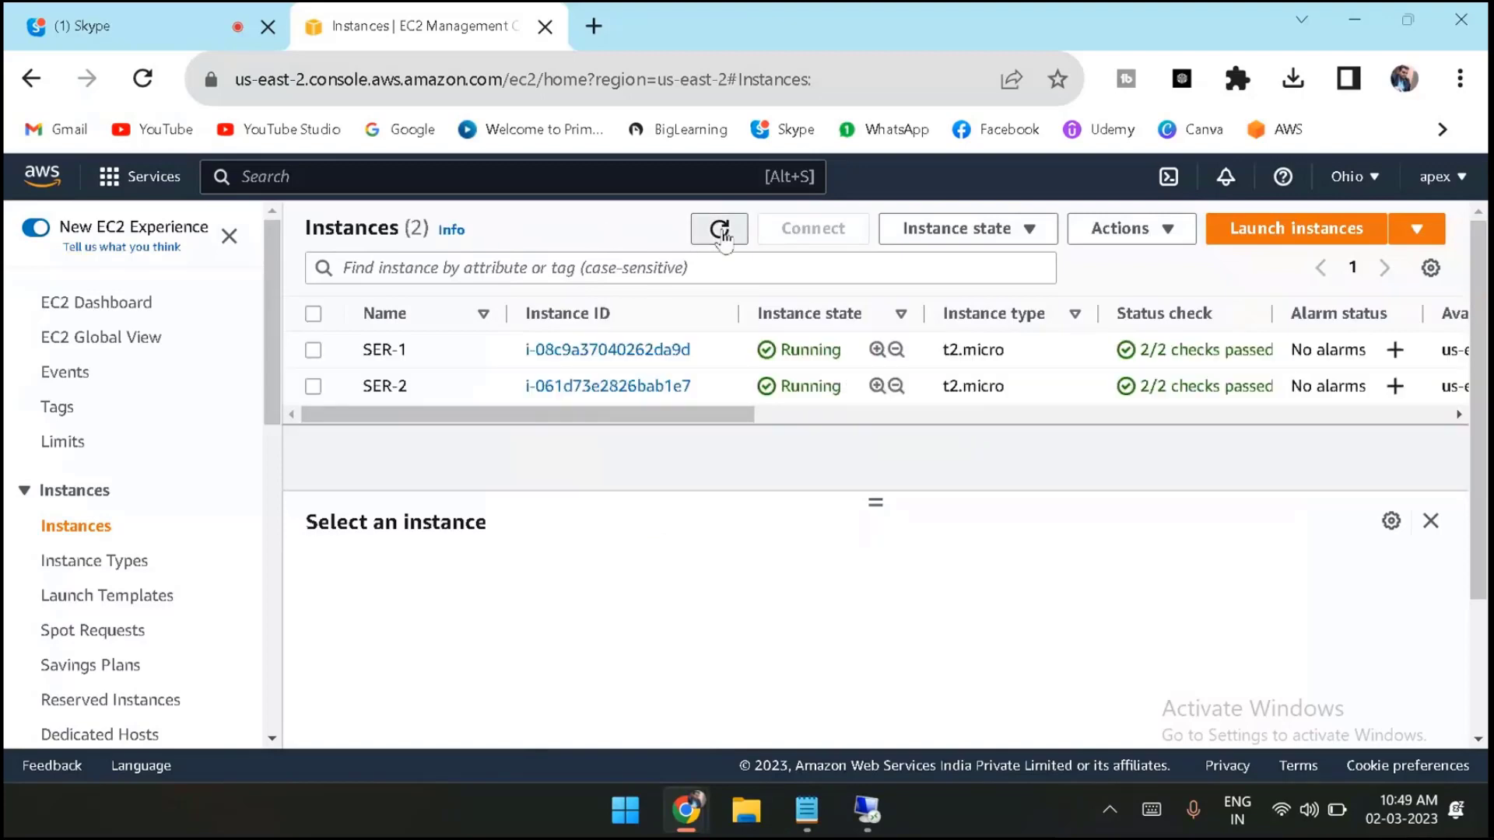
Keep refreshing the EC2 Instances list to watch for an instance launched by the Auto Scaling group.
left_click(719, 231)
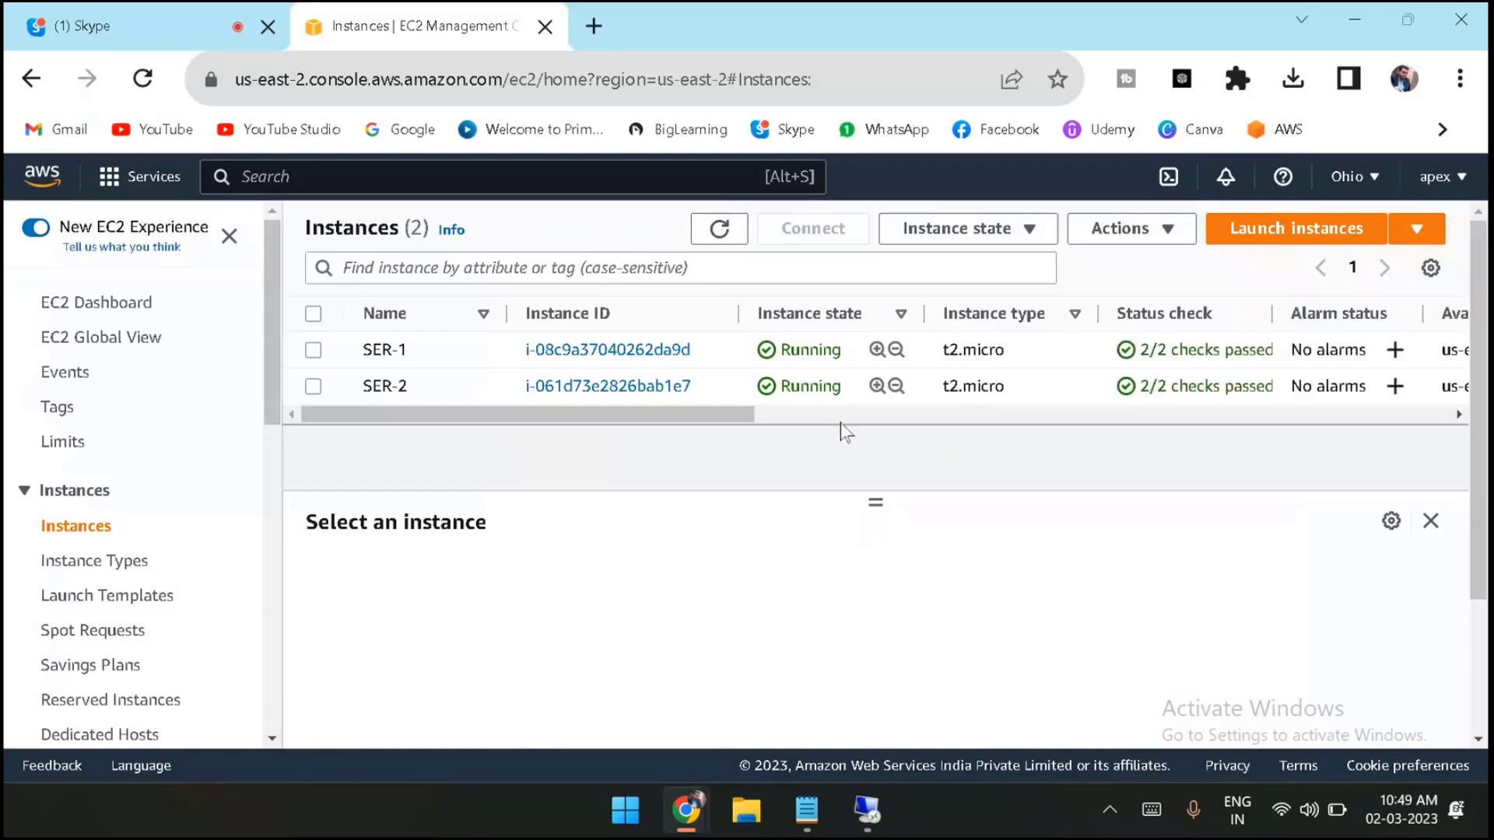
mouse_move(874, 505)
left_mouse_down()
mouse_move(873, 544)
mouse_move(874, 499)
left_mouse_up()
left_click(737, 244)
left_click(721, 229)
left_click(719, 235)
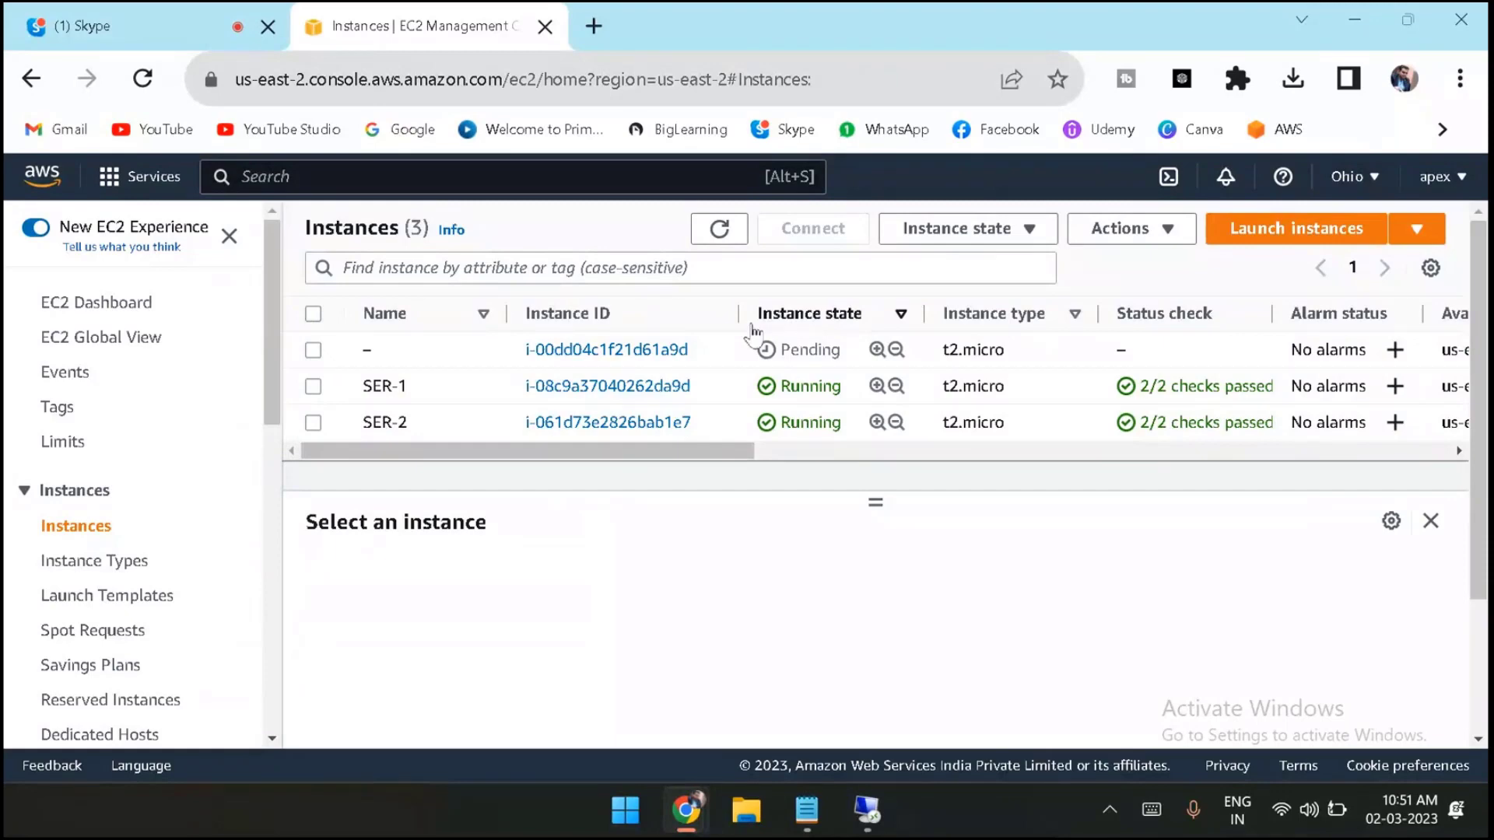
left_click(719, 228)
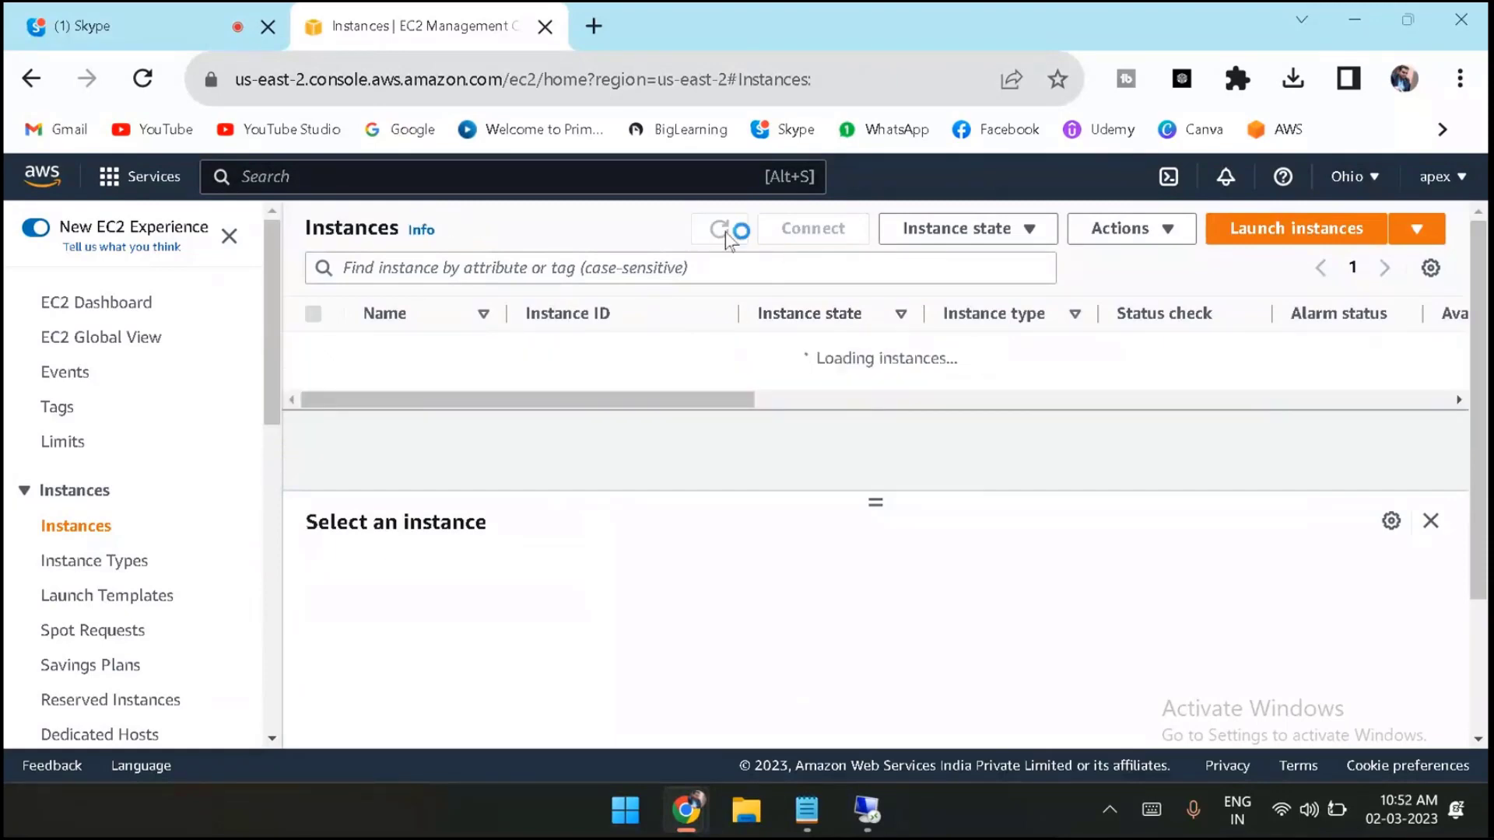
mouse_move(885, 826)
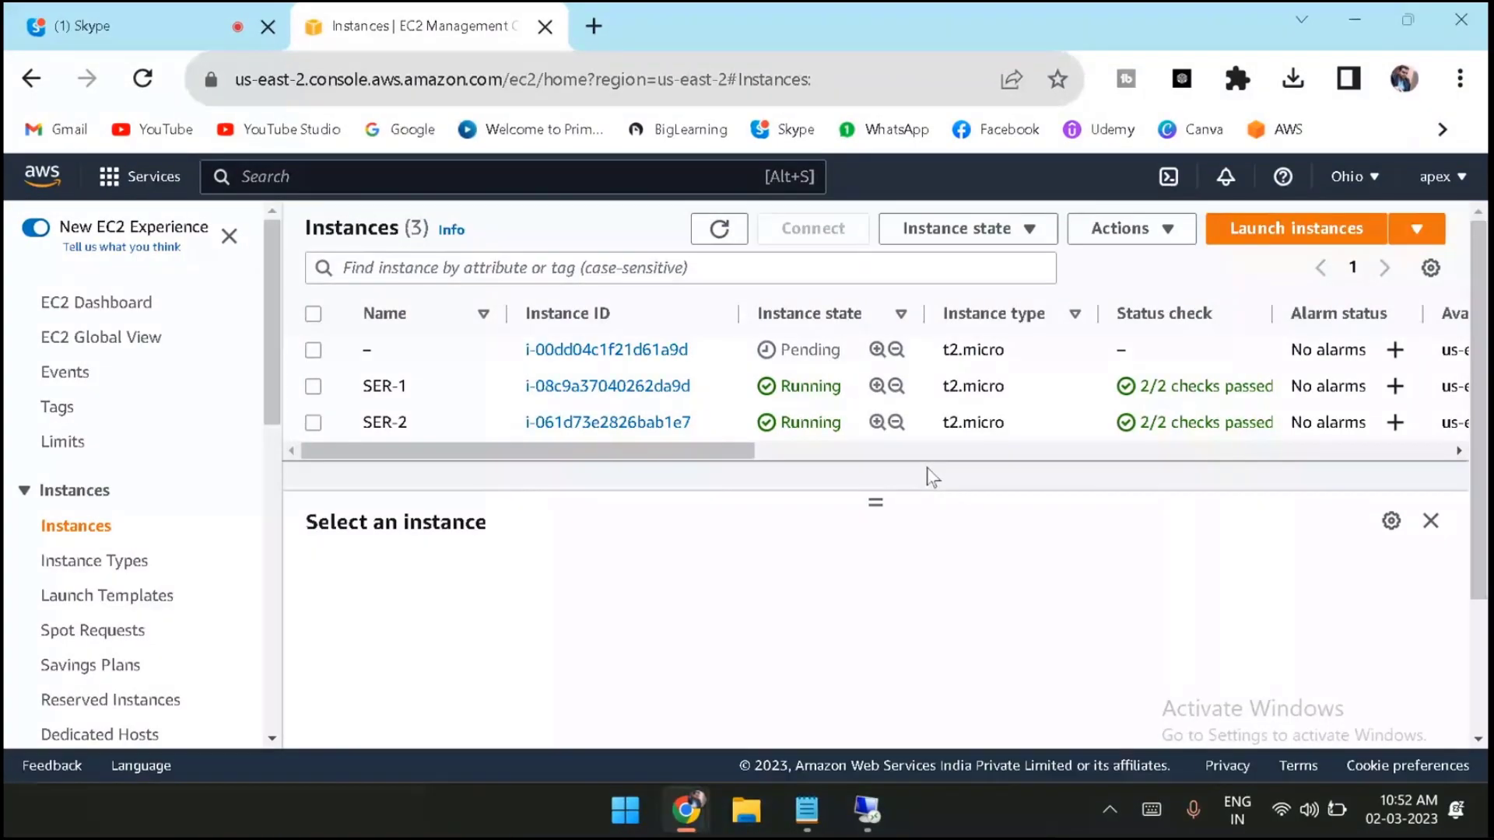
left_click(721, 230)
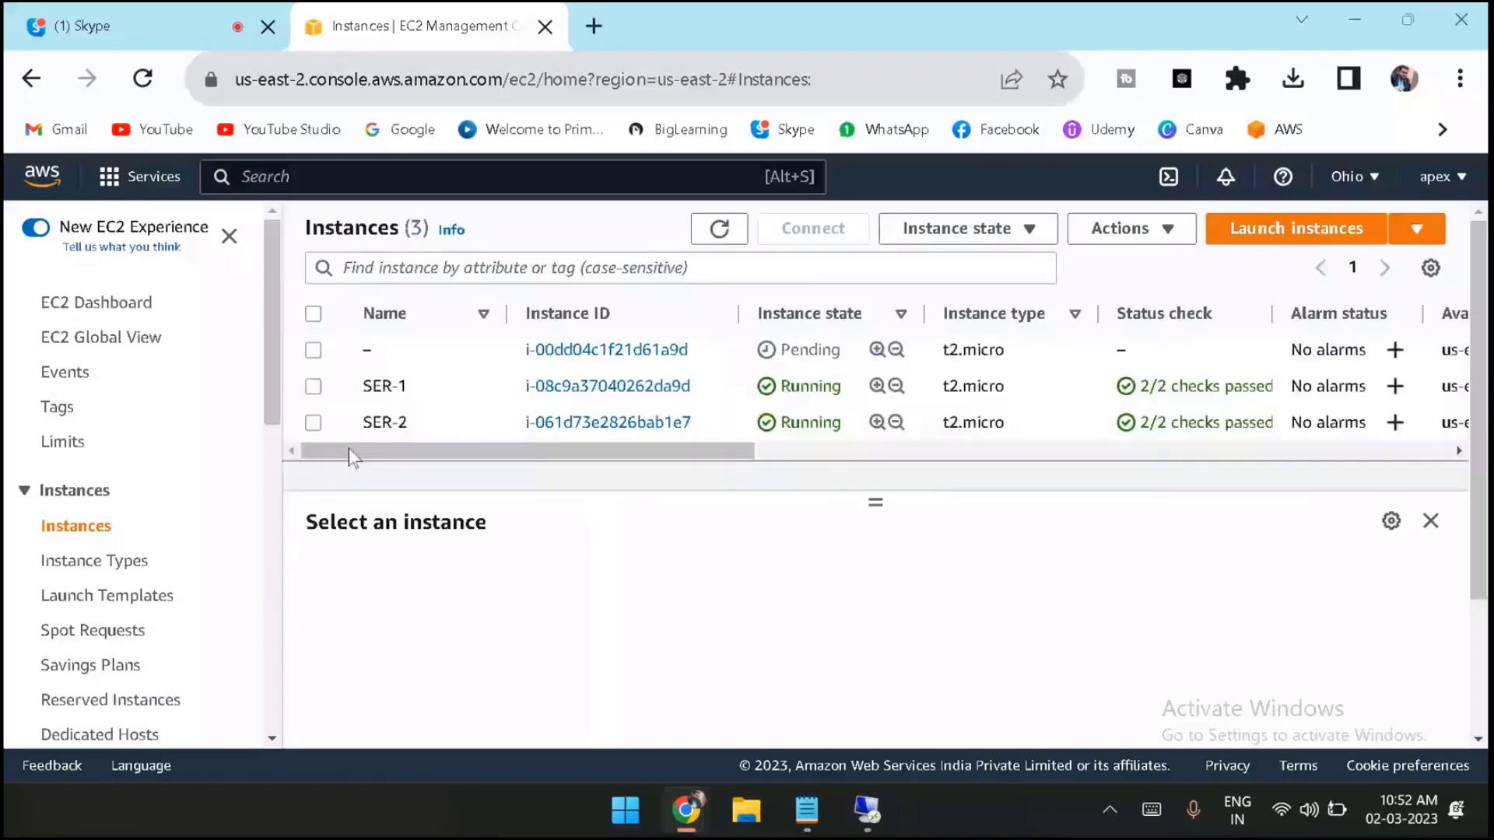
Name the new unnamed instance ser-3 in the Instances list.
left_click(384, 350)
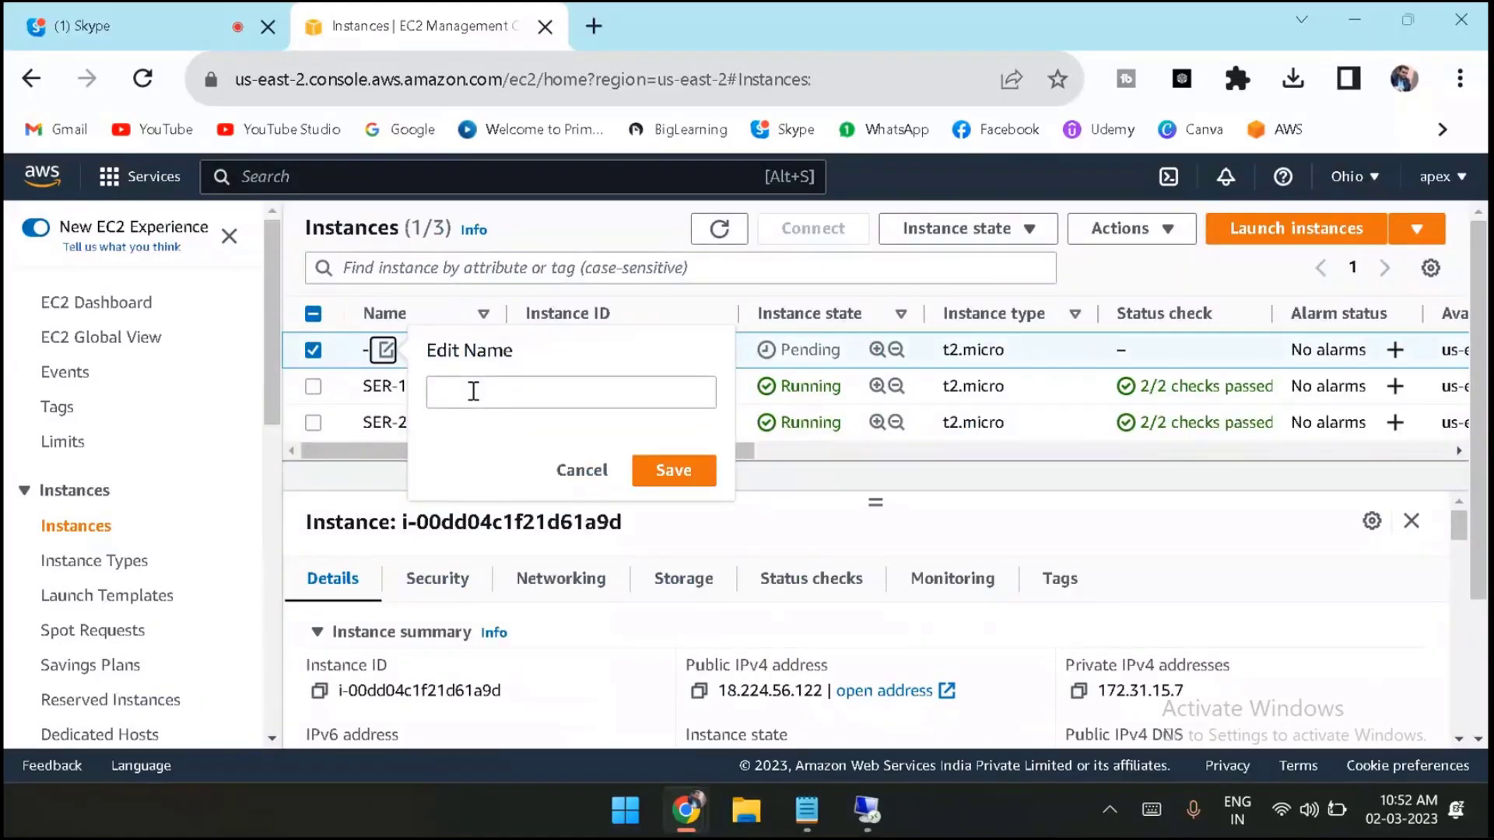
left_click(473, 391)
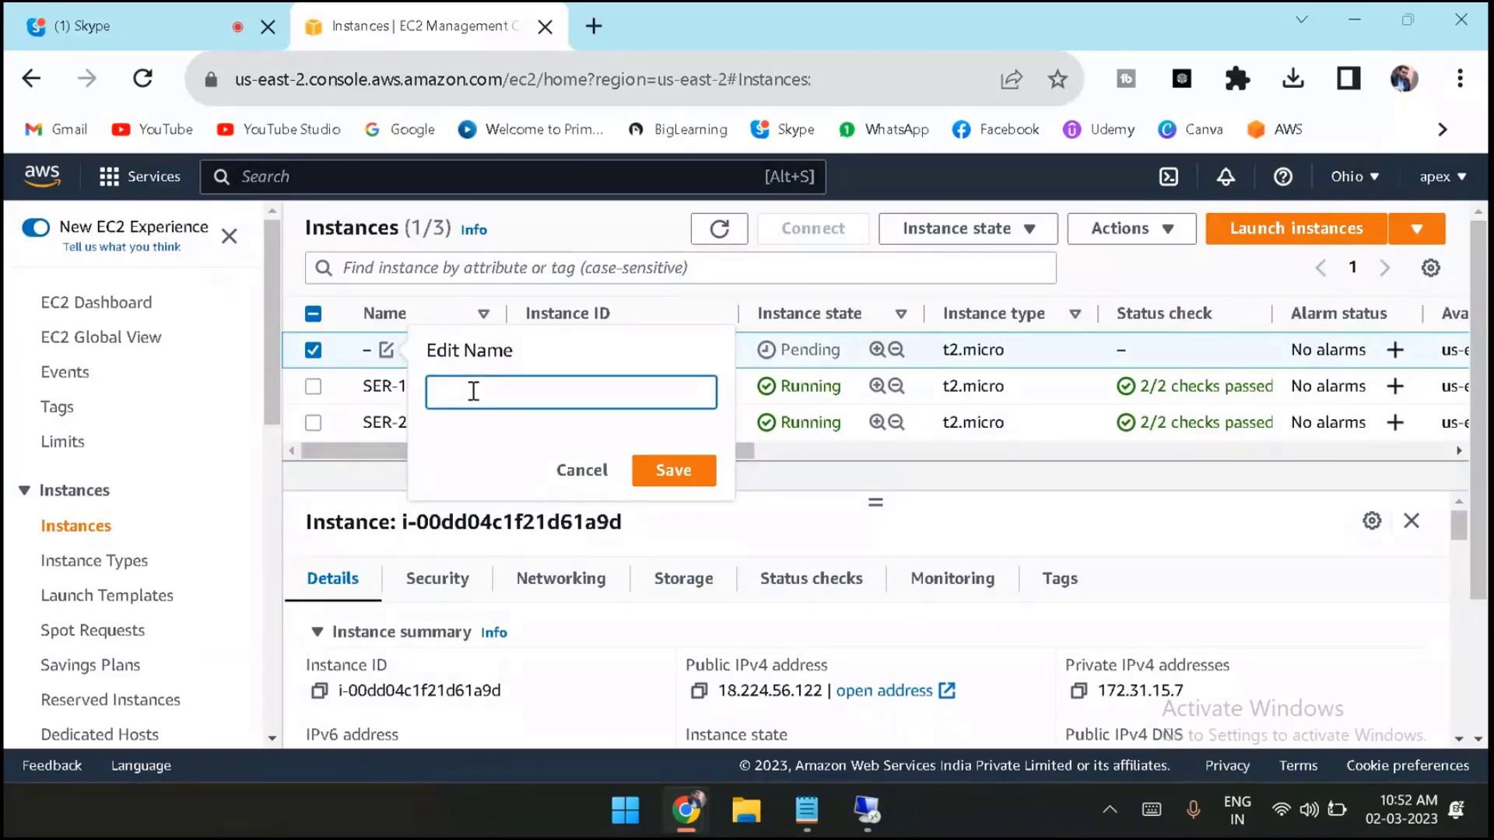
type("ser-3")
key("Return")
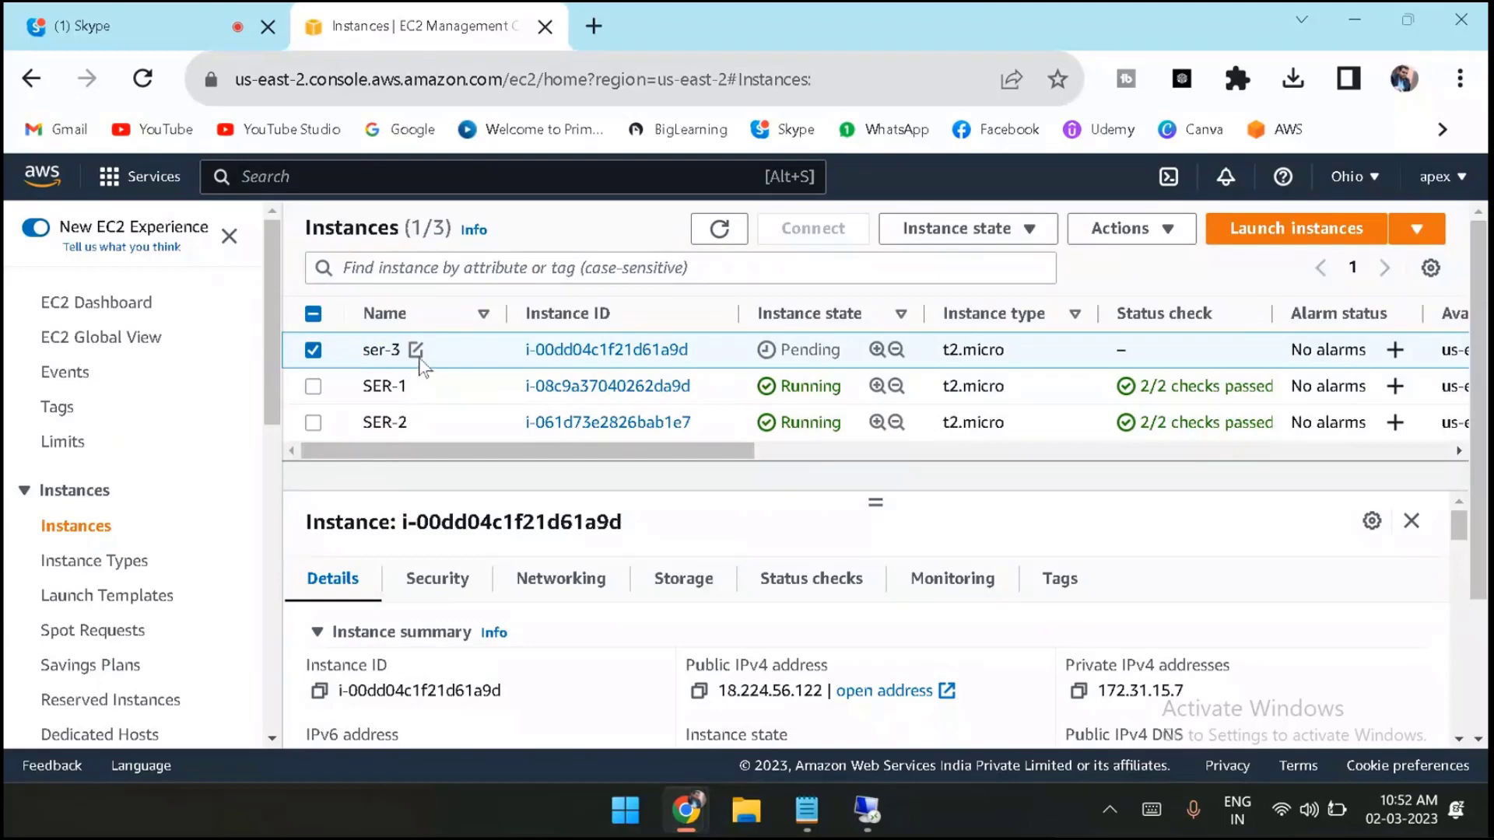
Change the new instance's name to SER-3 in capital letters.
left_click(417, 351)
left_click_drag(510, 396, 342, 421)
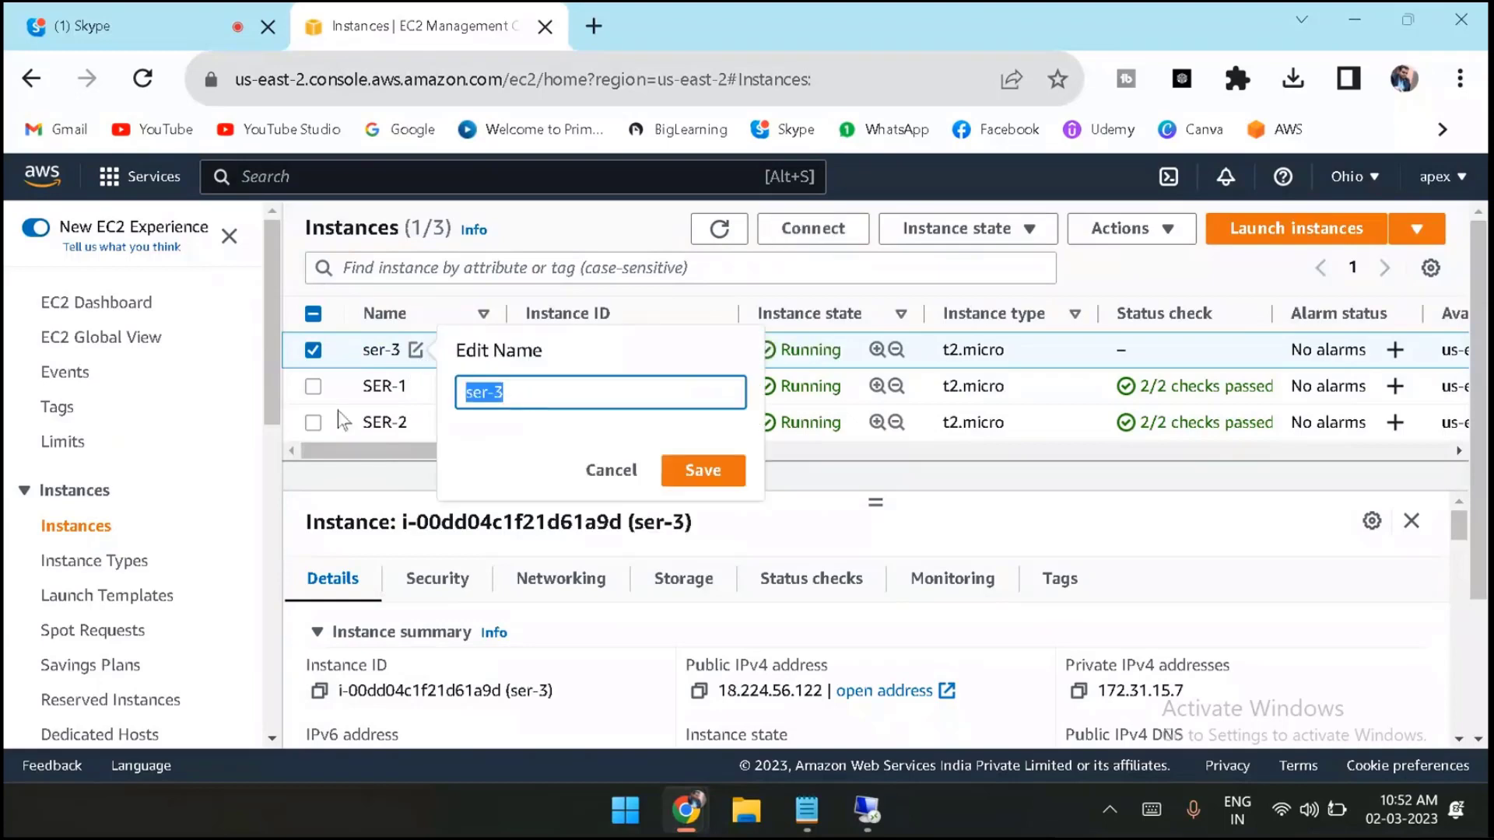
type("SER-3")
key("Return")
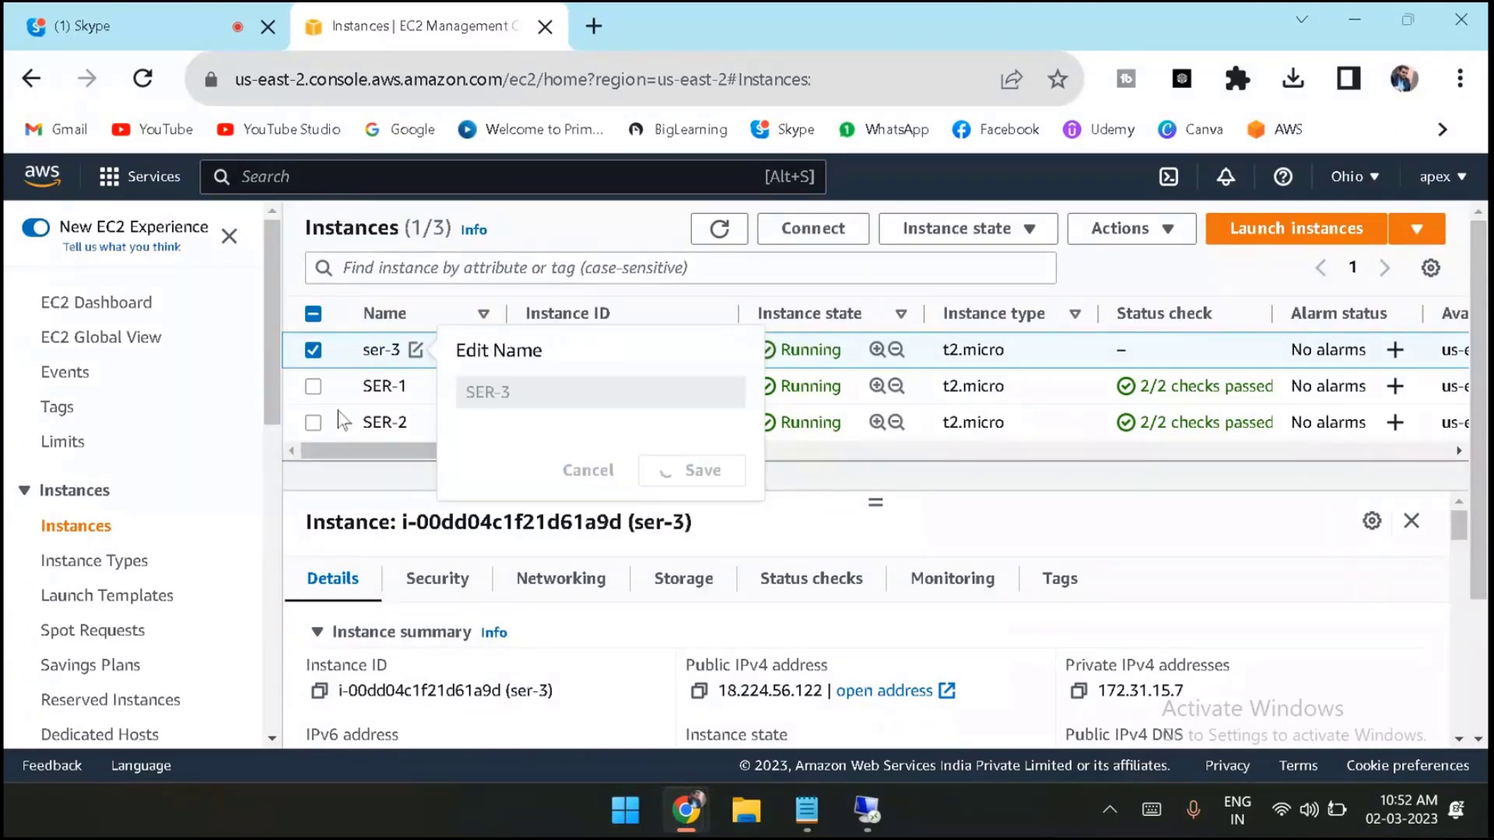
Refresh the Instances list repeatedly to follow the SER-3 instance's state and status checks until it finishes initializing.
left_click(720, 231)
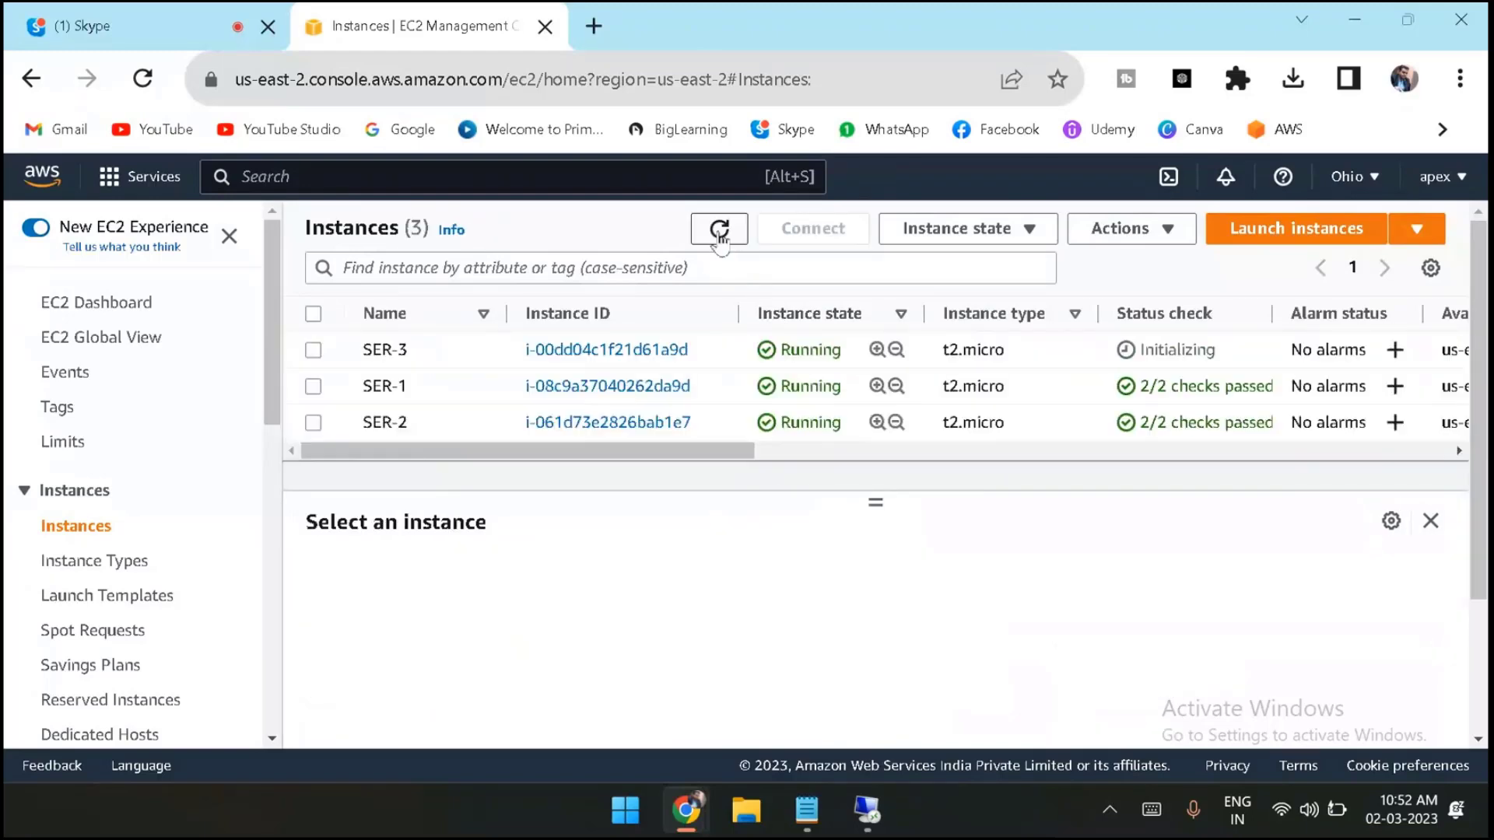
left_click(720, 233)
left_click(720, 232)
left_click(720, 234)
left_click(720, 231)
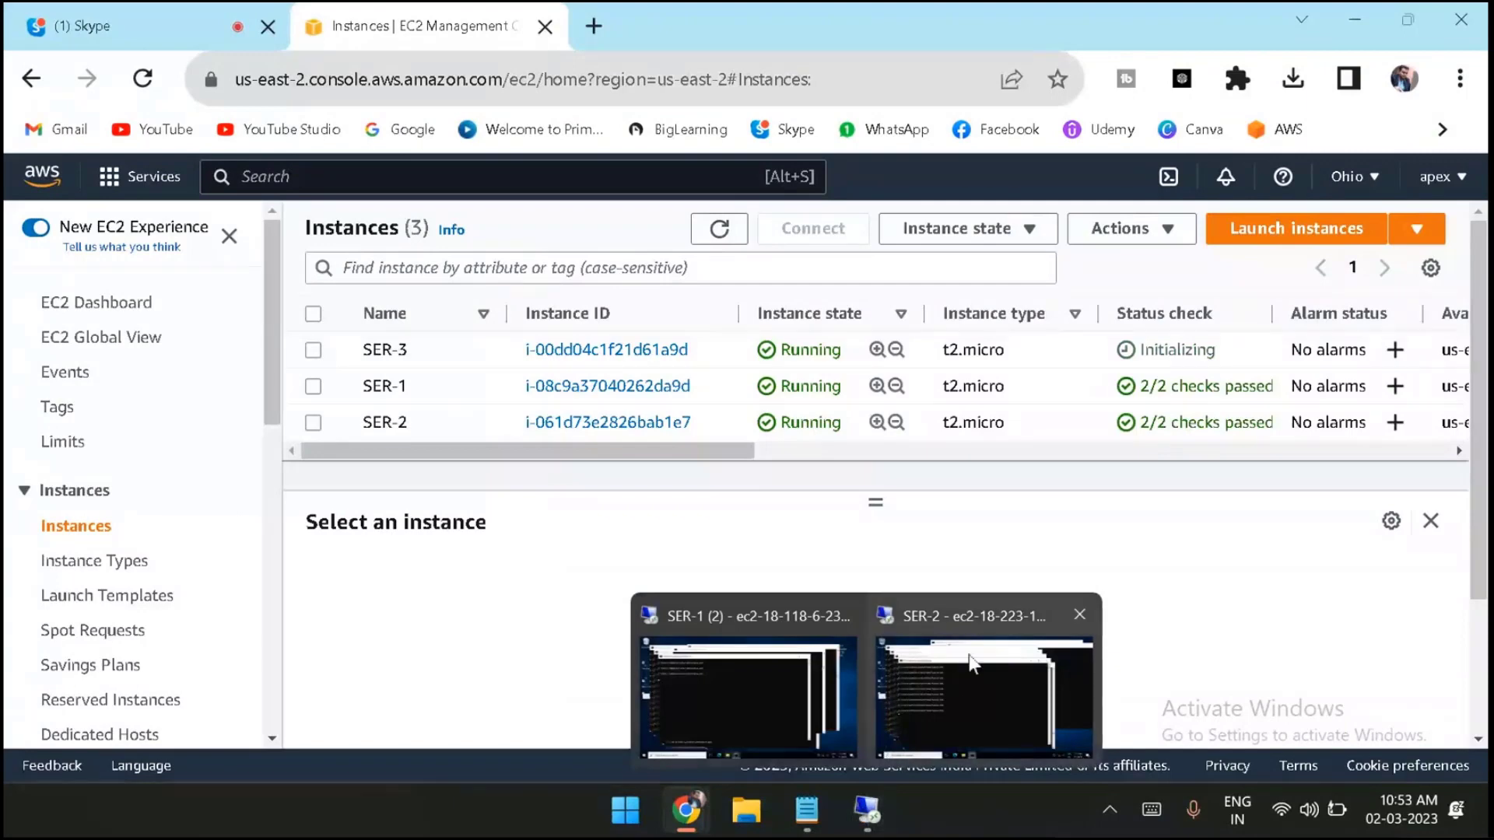
left_click(721, 231)
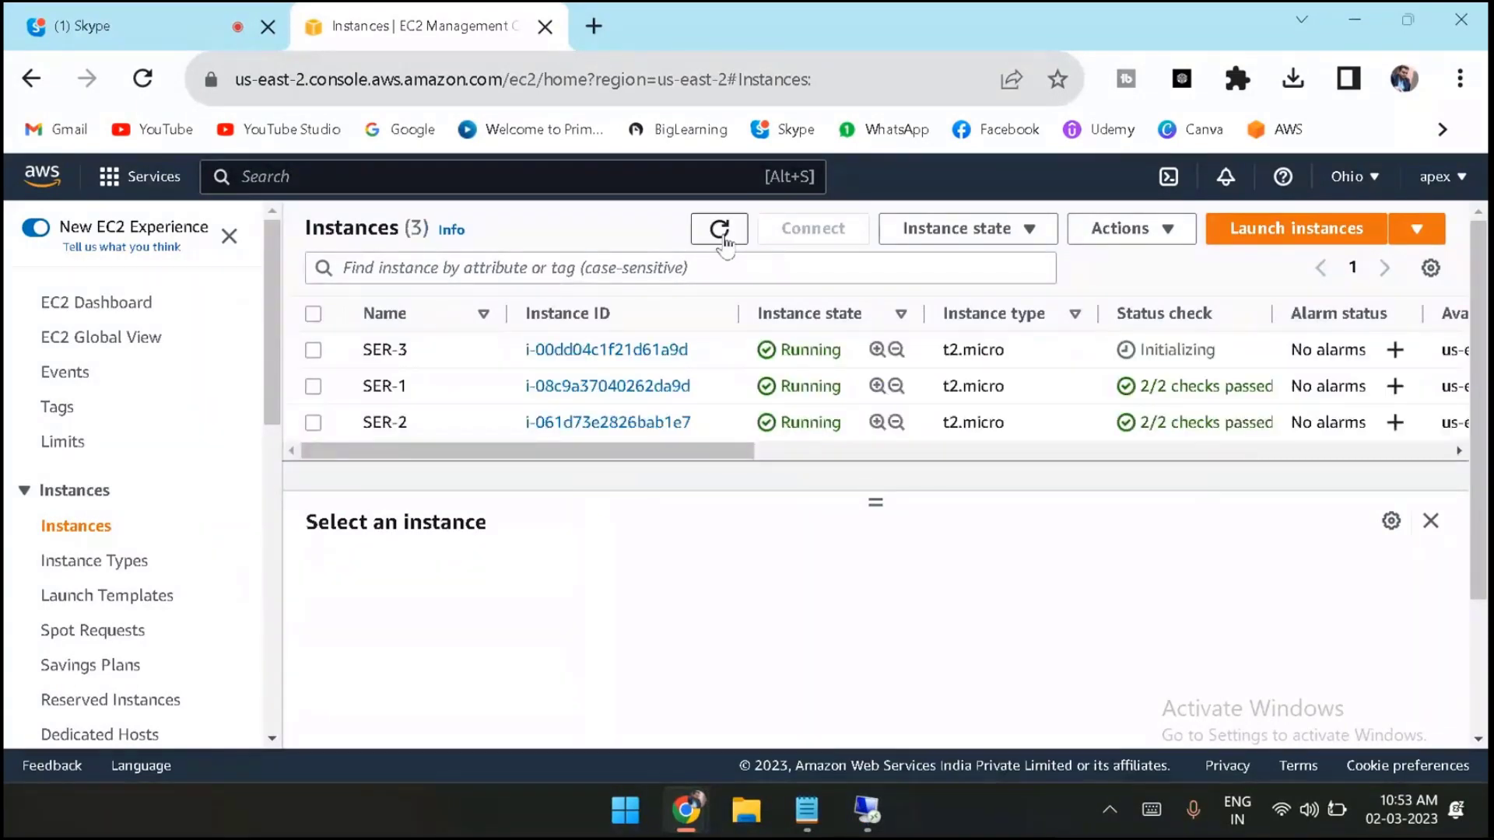
left_click(721, 231)
left_click(722, 234)
left_click(720, 231)
left_click(719, 230)
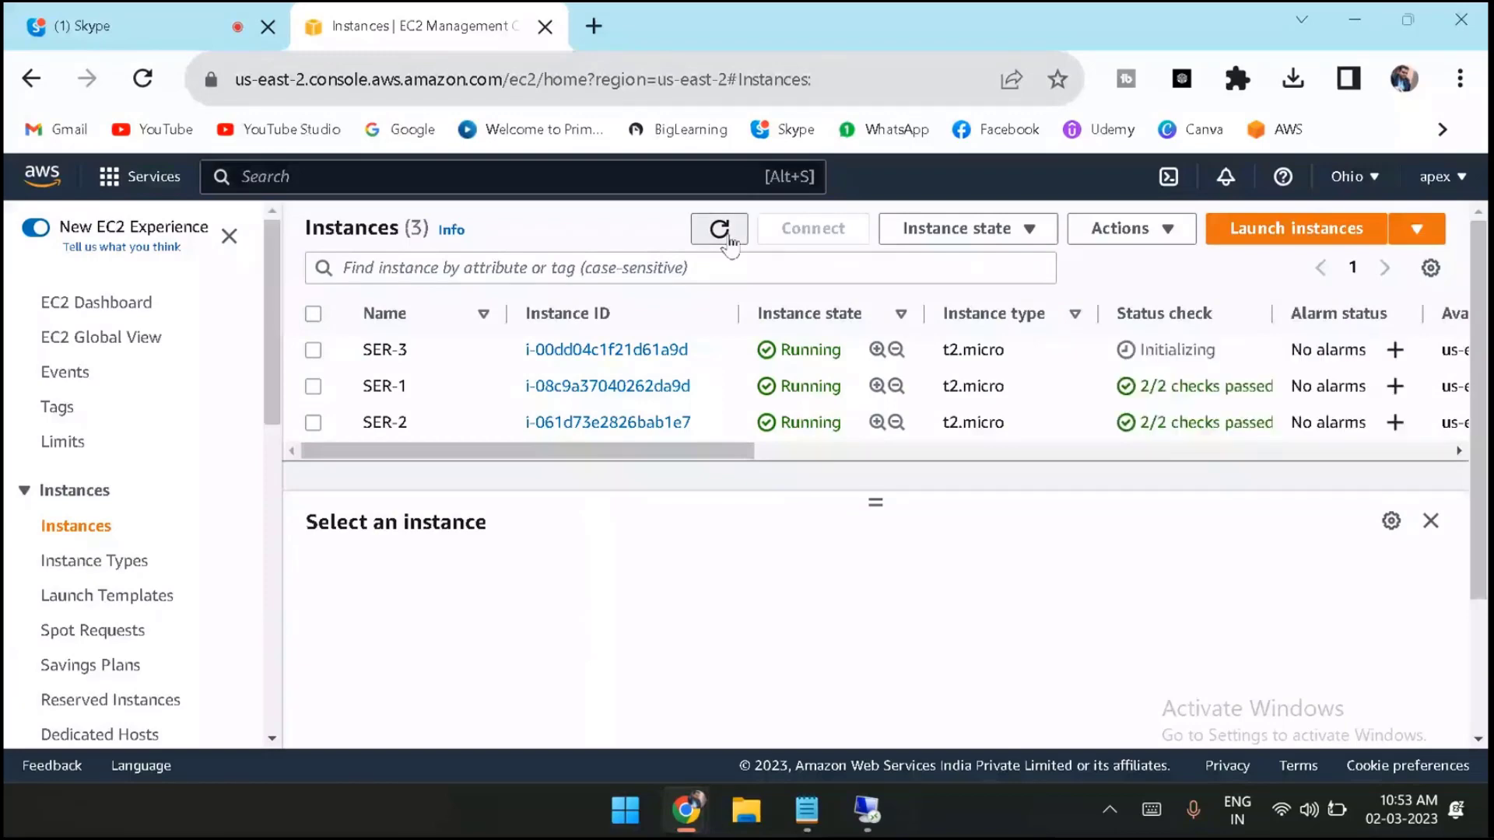
left_click(720, 231)
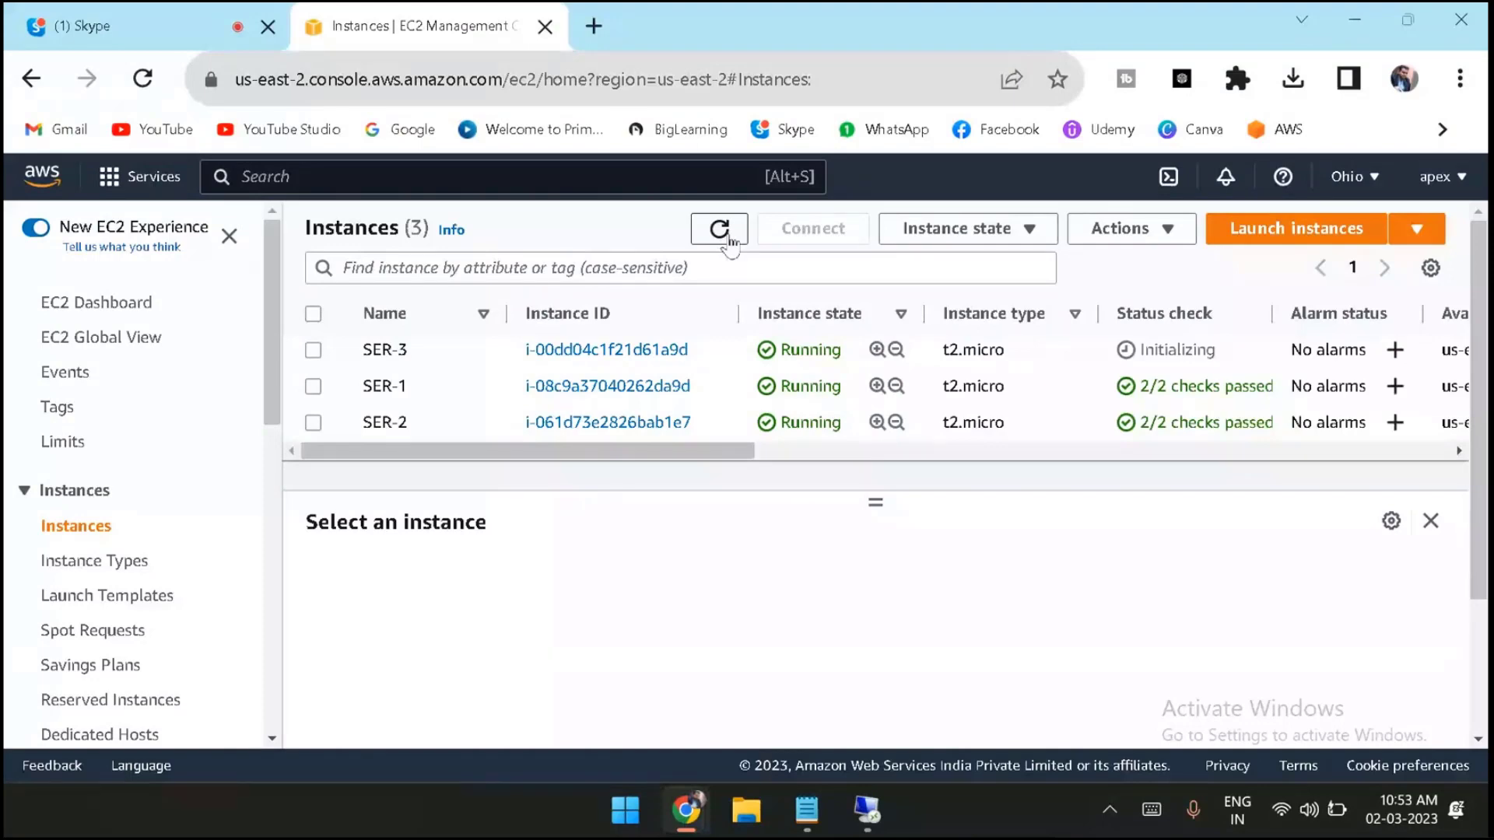
left_click(730, 243)
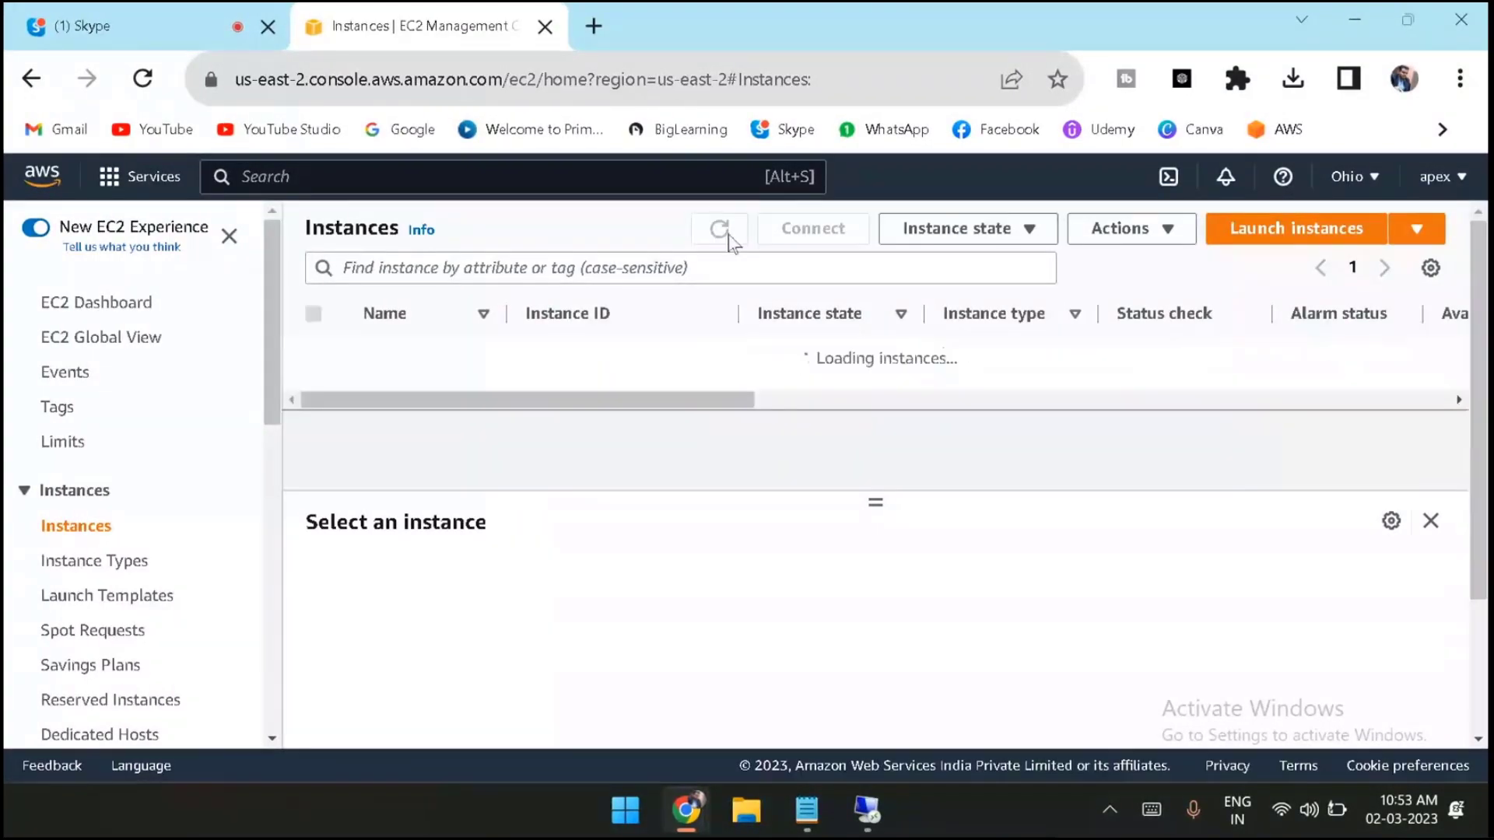
left_click(720, 231)
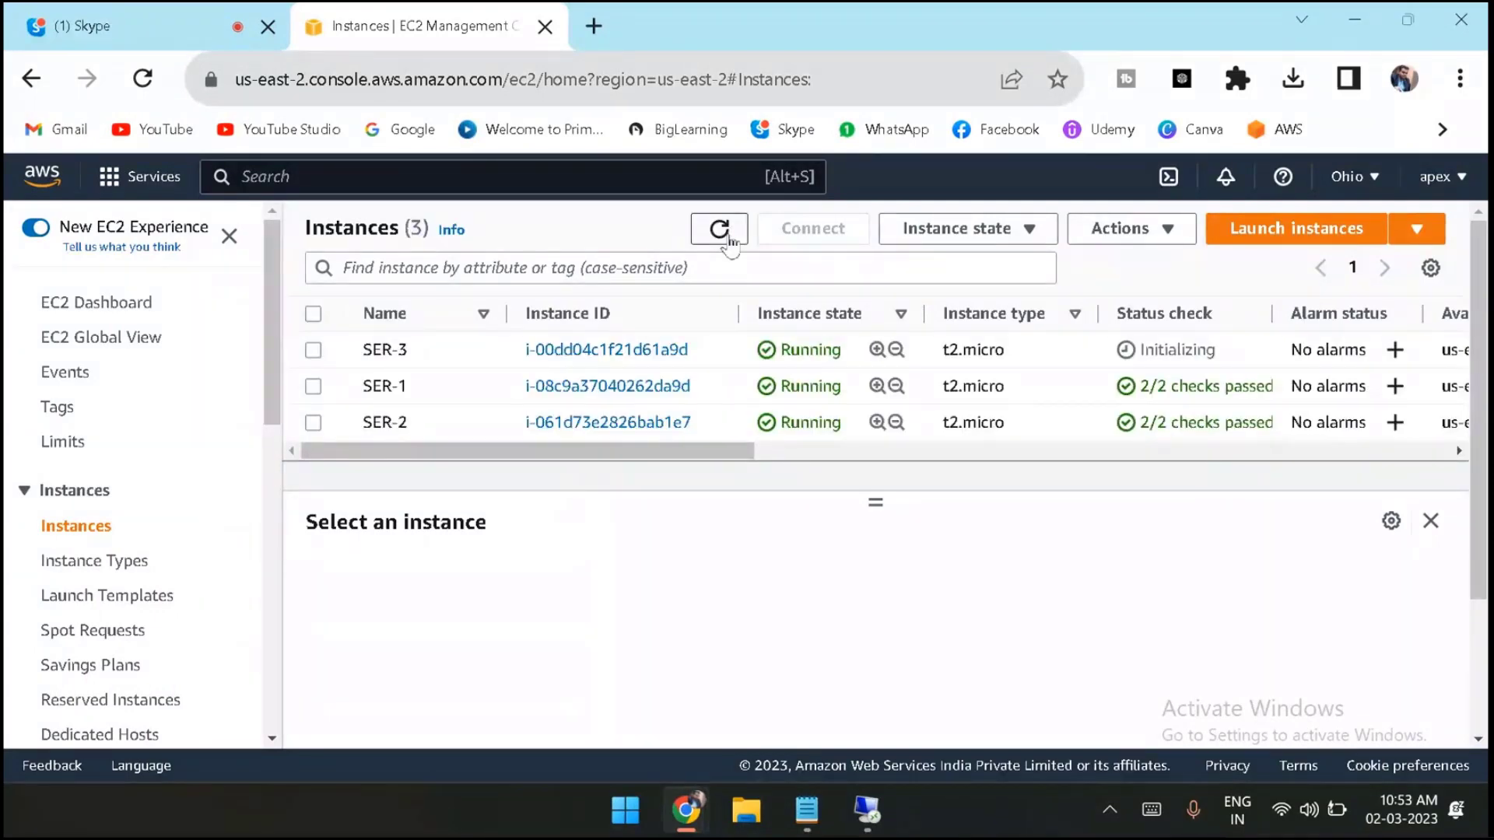
left_click(730, 242)
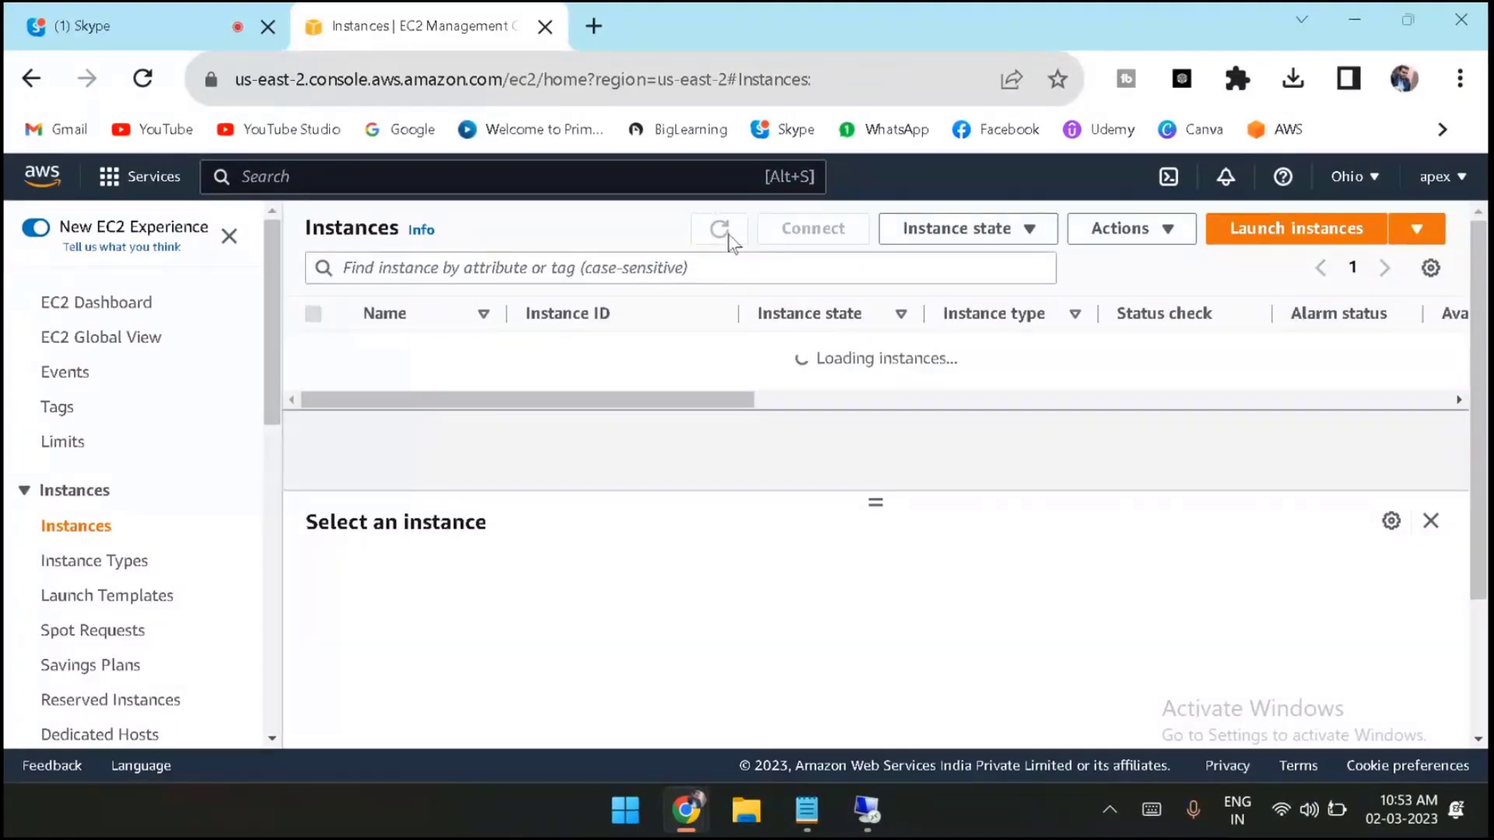
left_click(719, 229)
left_click(728, 238)
left_click(729, 237)
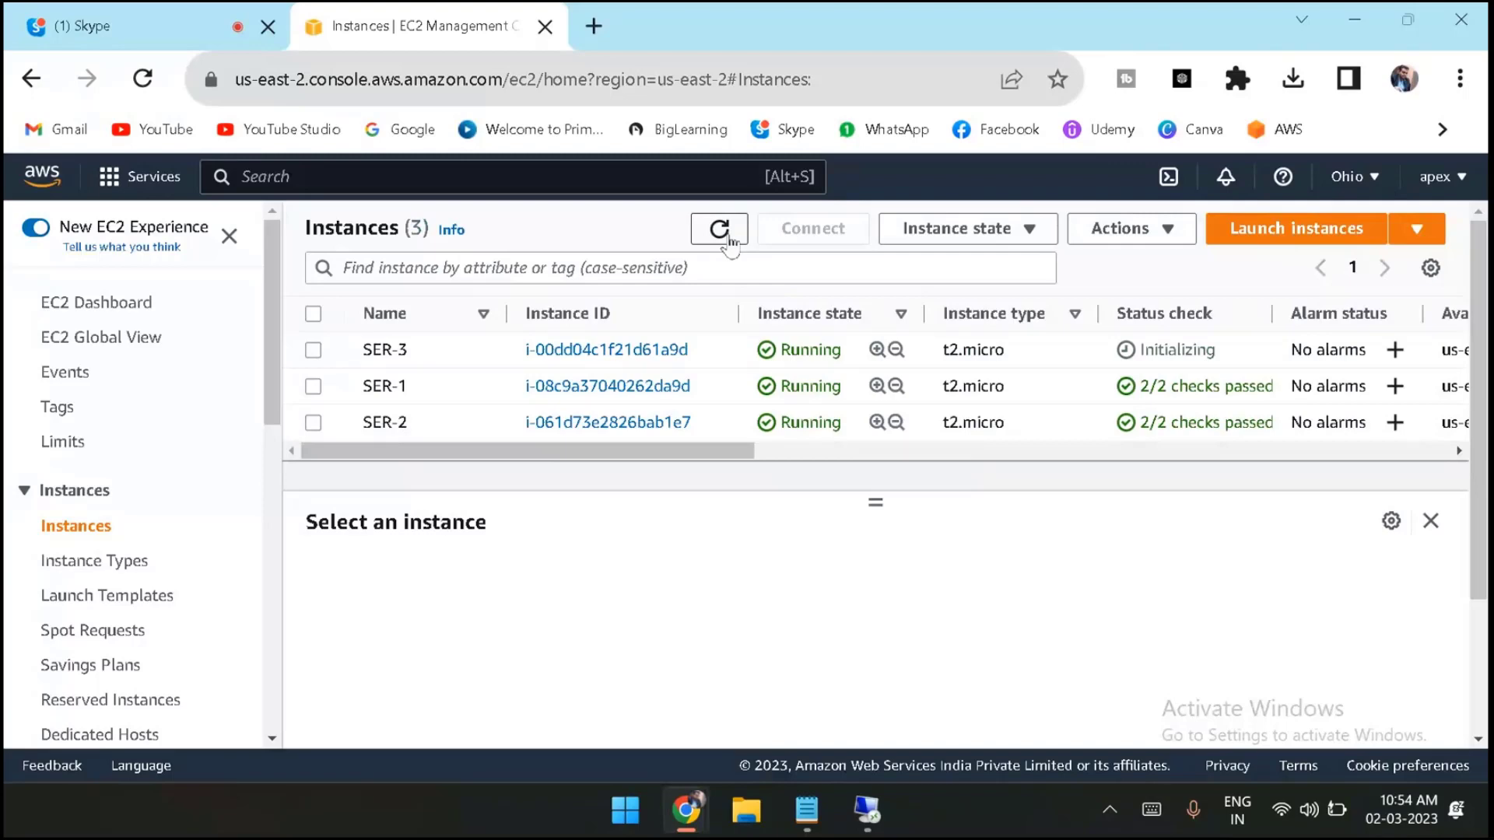
left_click(728, 237)
left_click(719, 228)
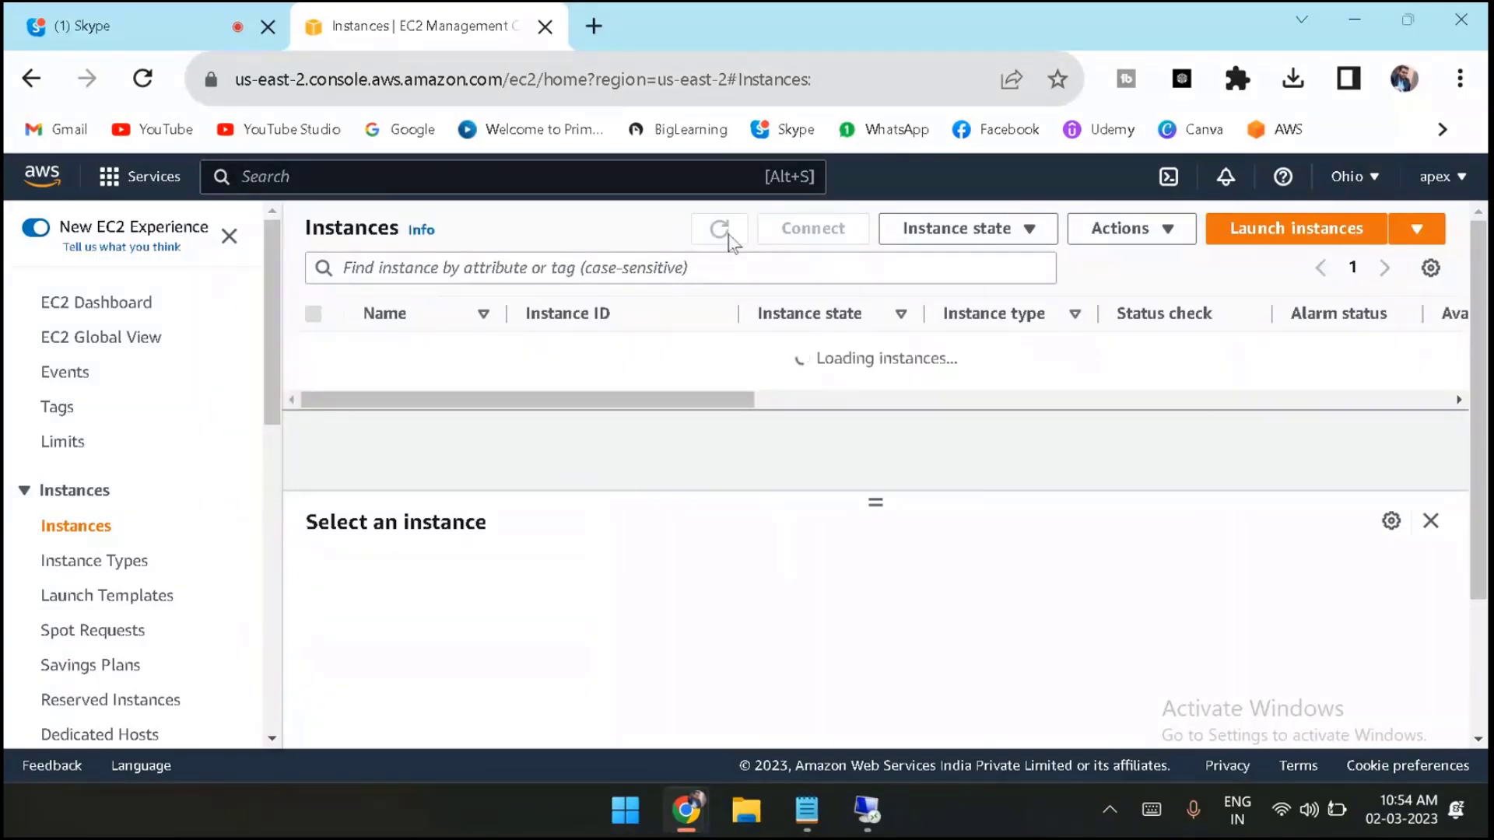
left_click(728, 237)
left_click(730, 237)
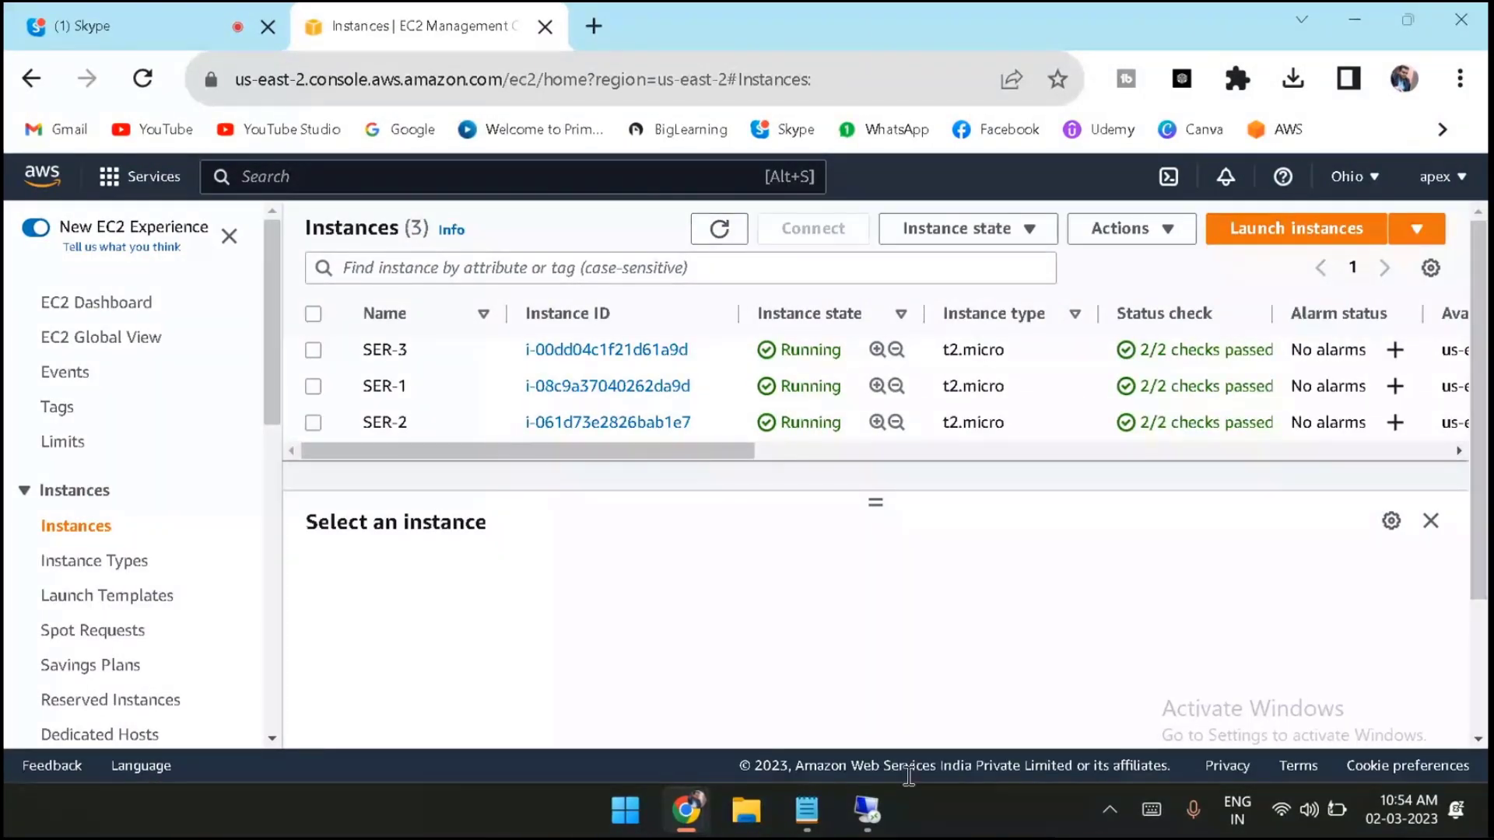
In the SER-2 remote session, close all Command Prompt windows and permanently delete the a batch file and New Text Document from the desktop.
mouse_move(867, 810)
left_click(925, 712)
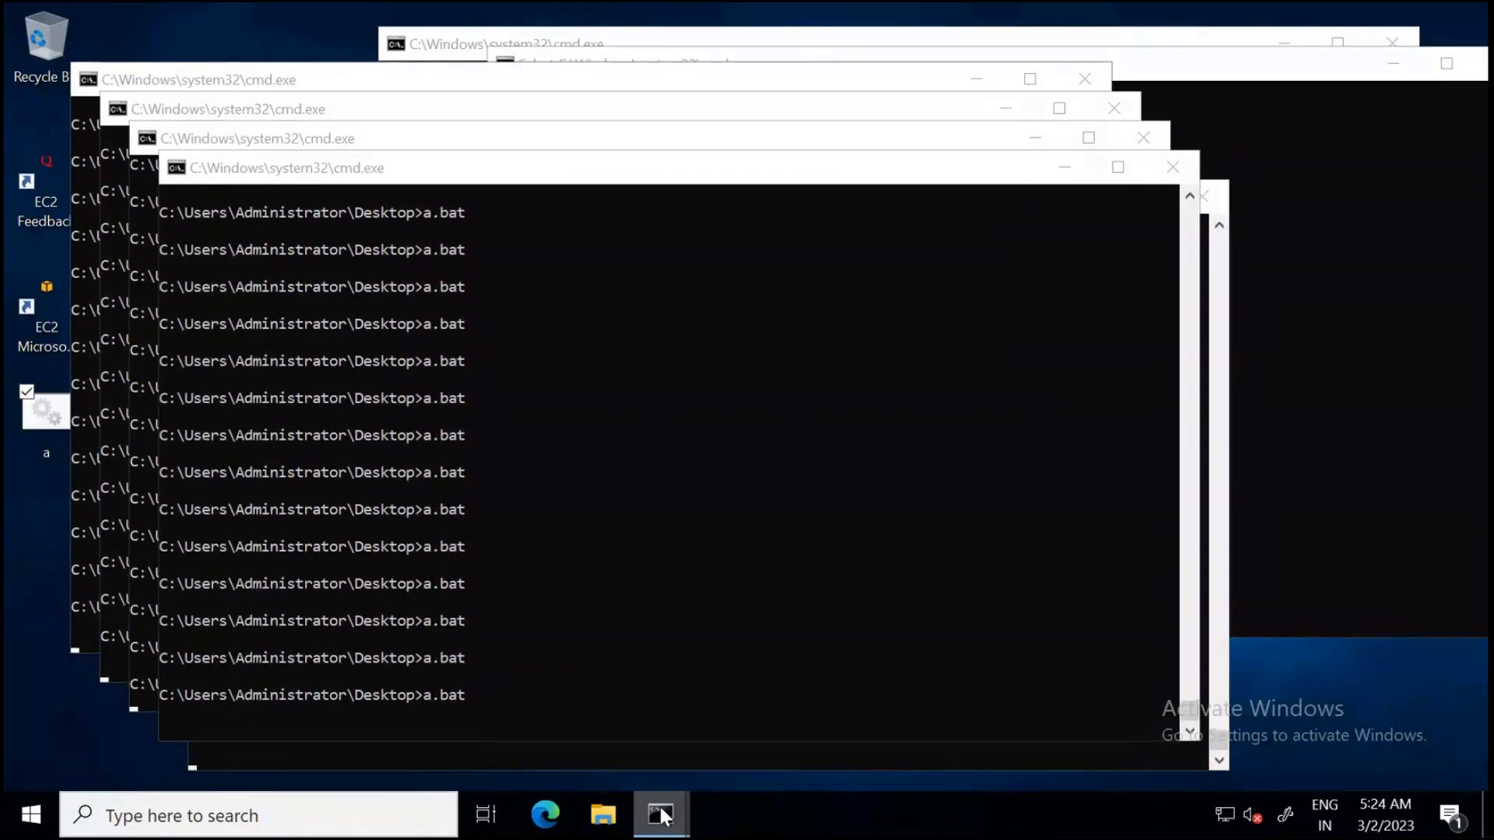
right_click(661, 814)
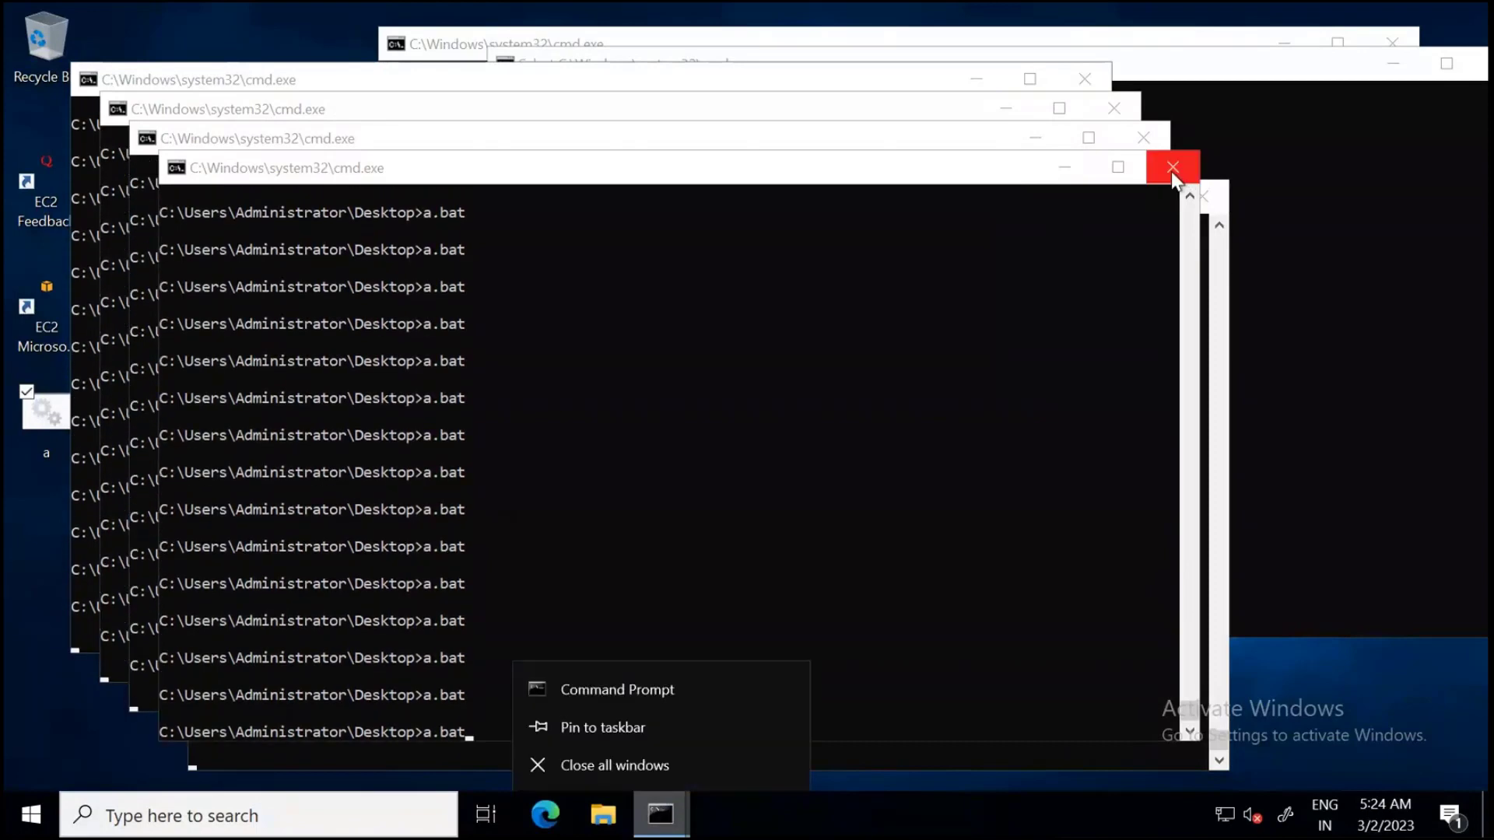
left_click(620, 764)
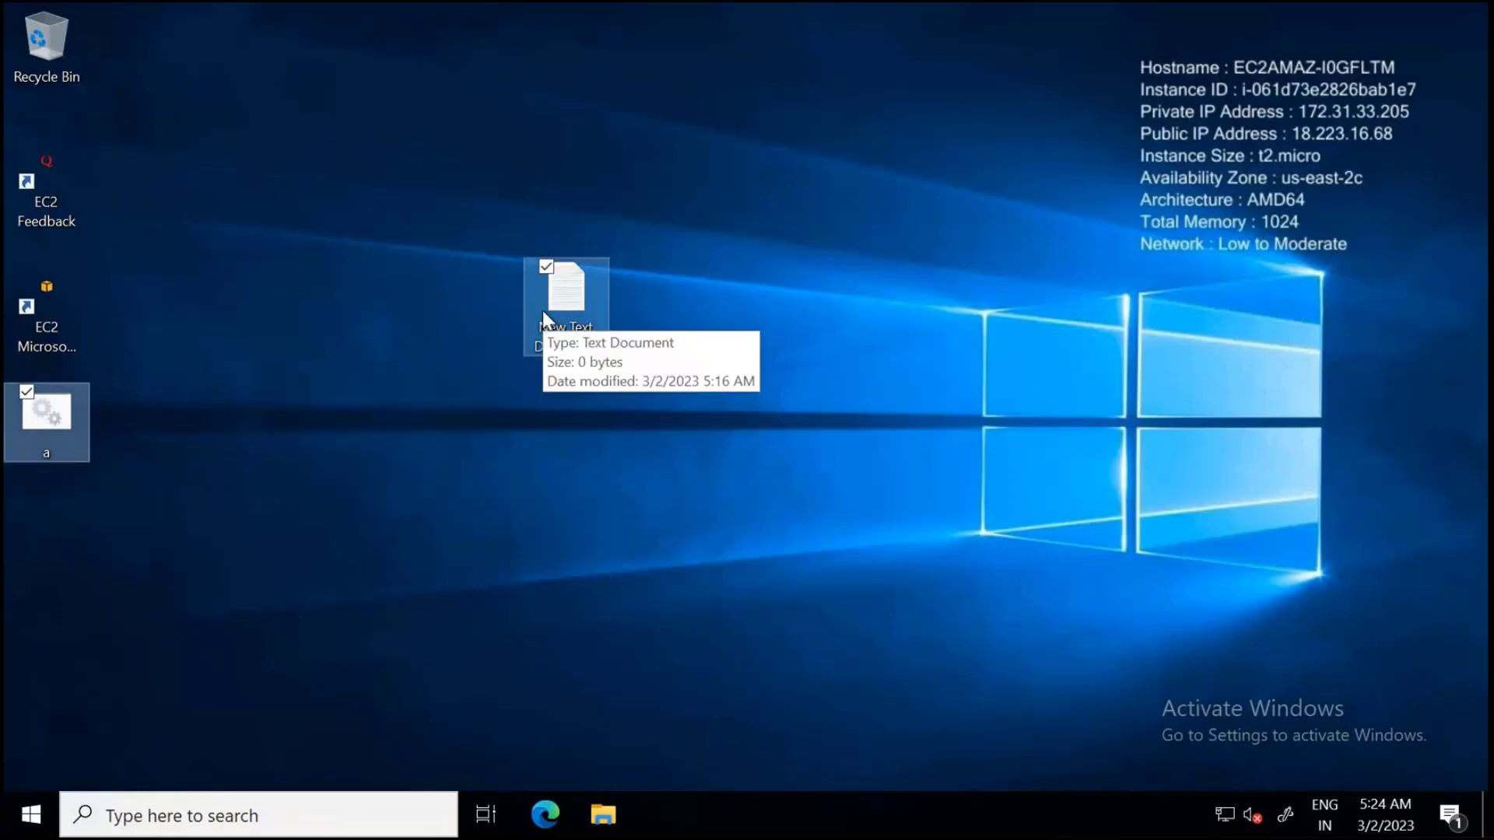
key("shift+Delete")
key("Return")
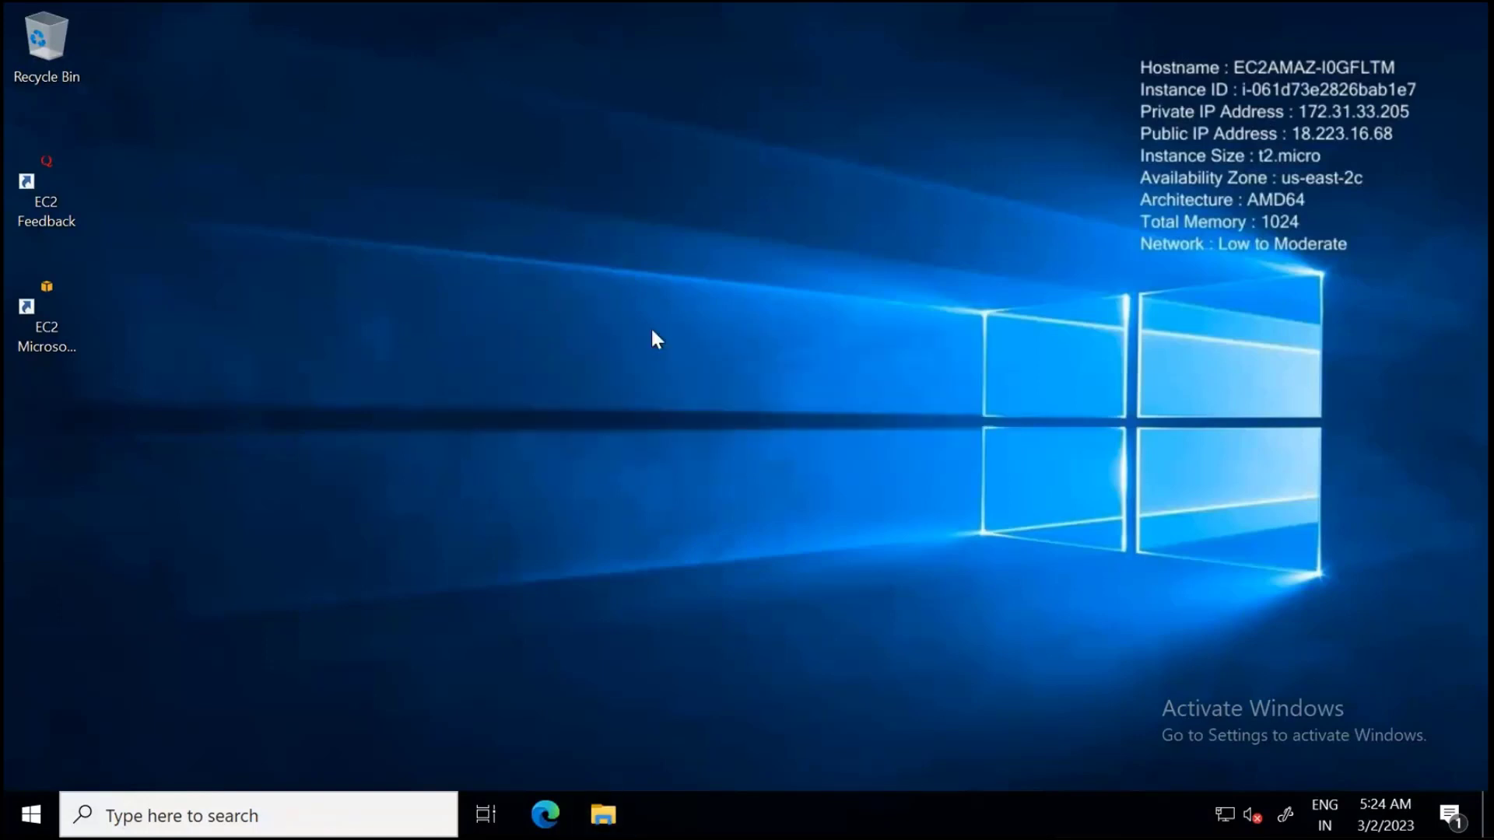
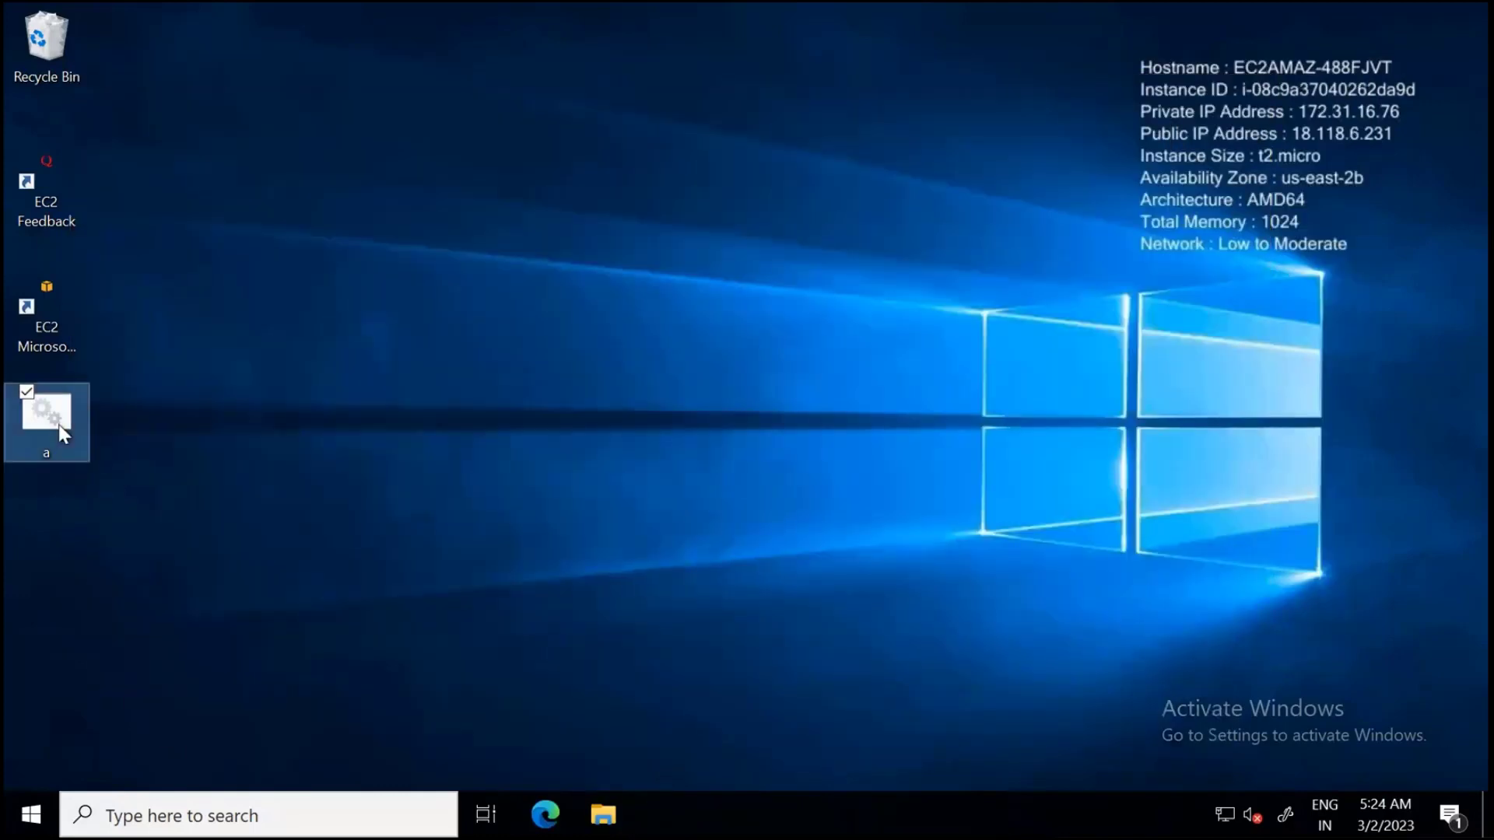
Permanently delete the a batch file from the SER-1 desktop, then return to the local desktop.
key("shift+Delete")
key("Return")
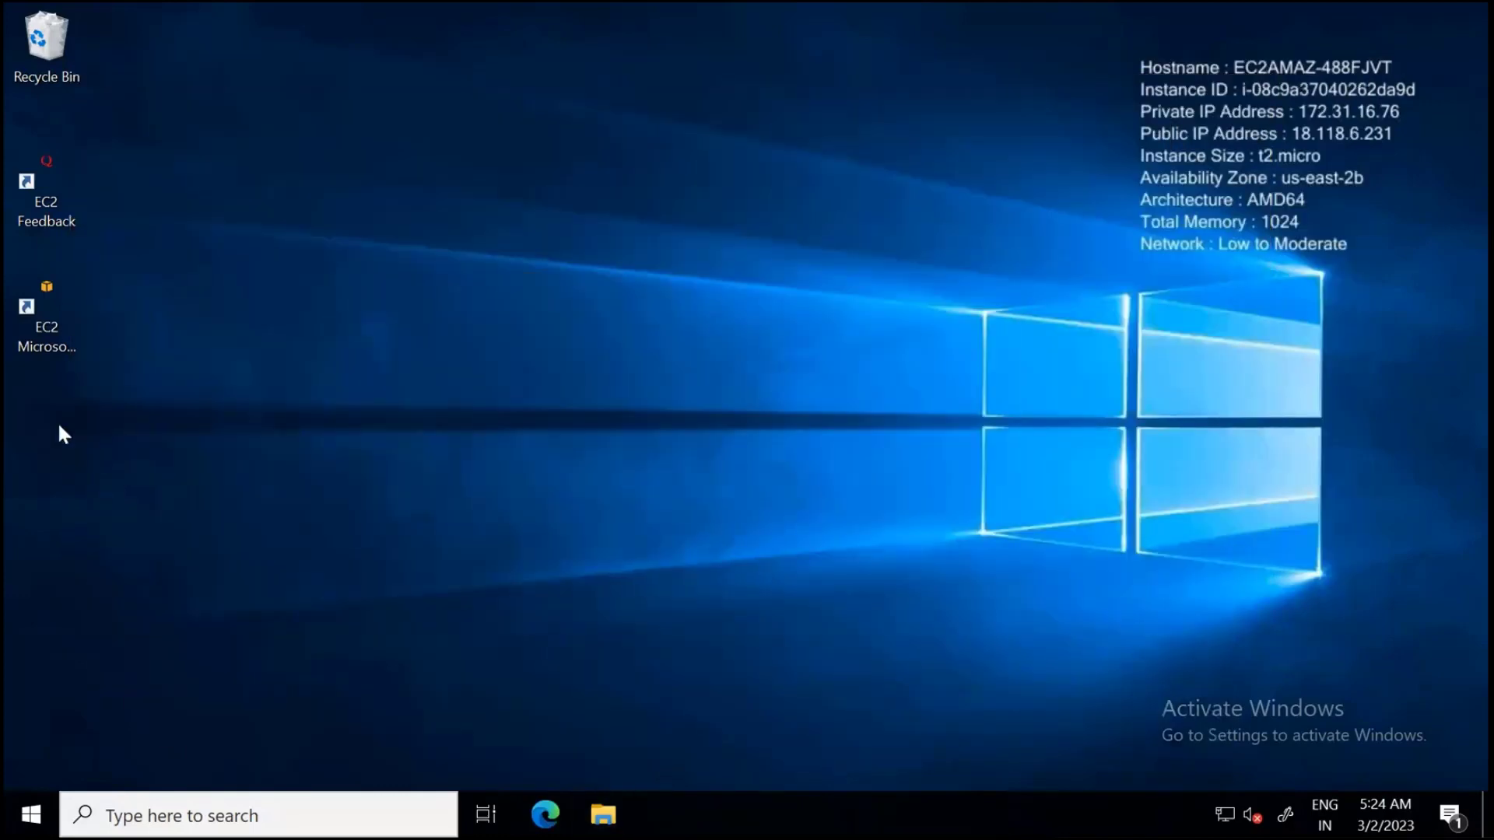
key("super+d")
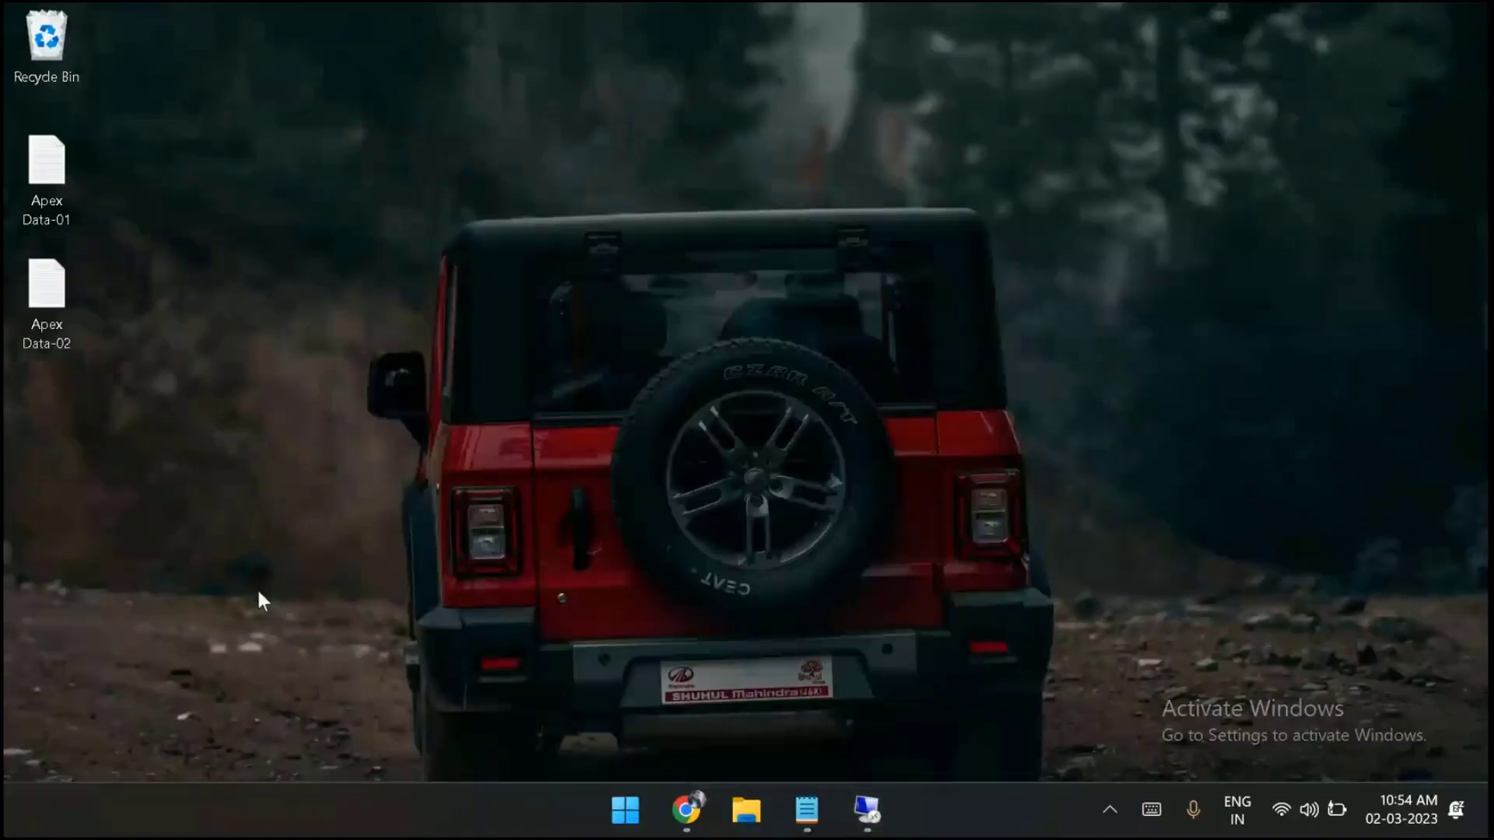
Return to the EC2 Instances list in the browser and refresh it repeatedly to check for a scale-in termination.
left_click(692, 809)
left_click(572, 700)
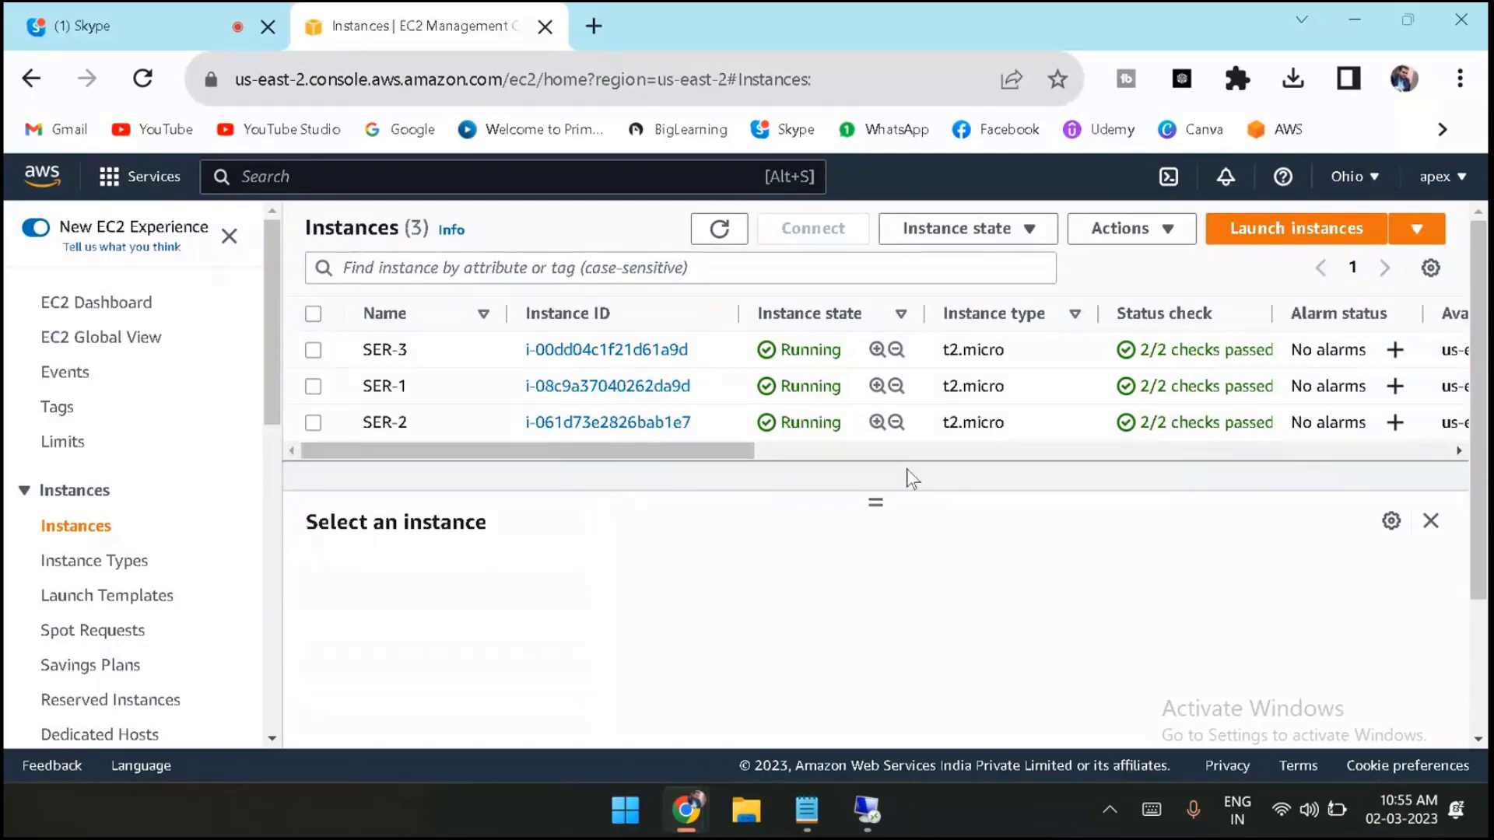
left_click(708, 235)
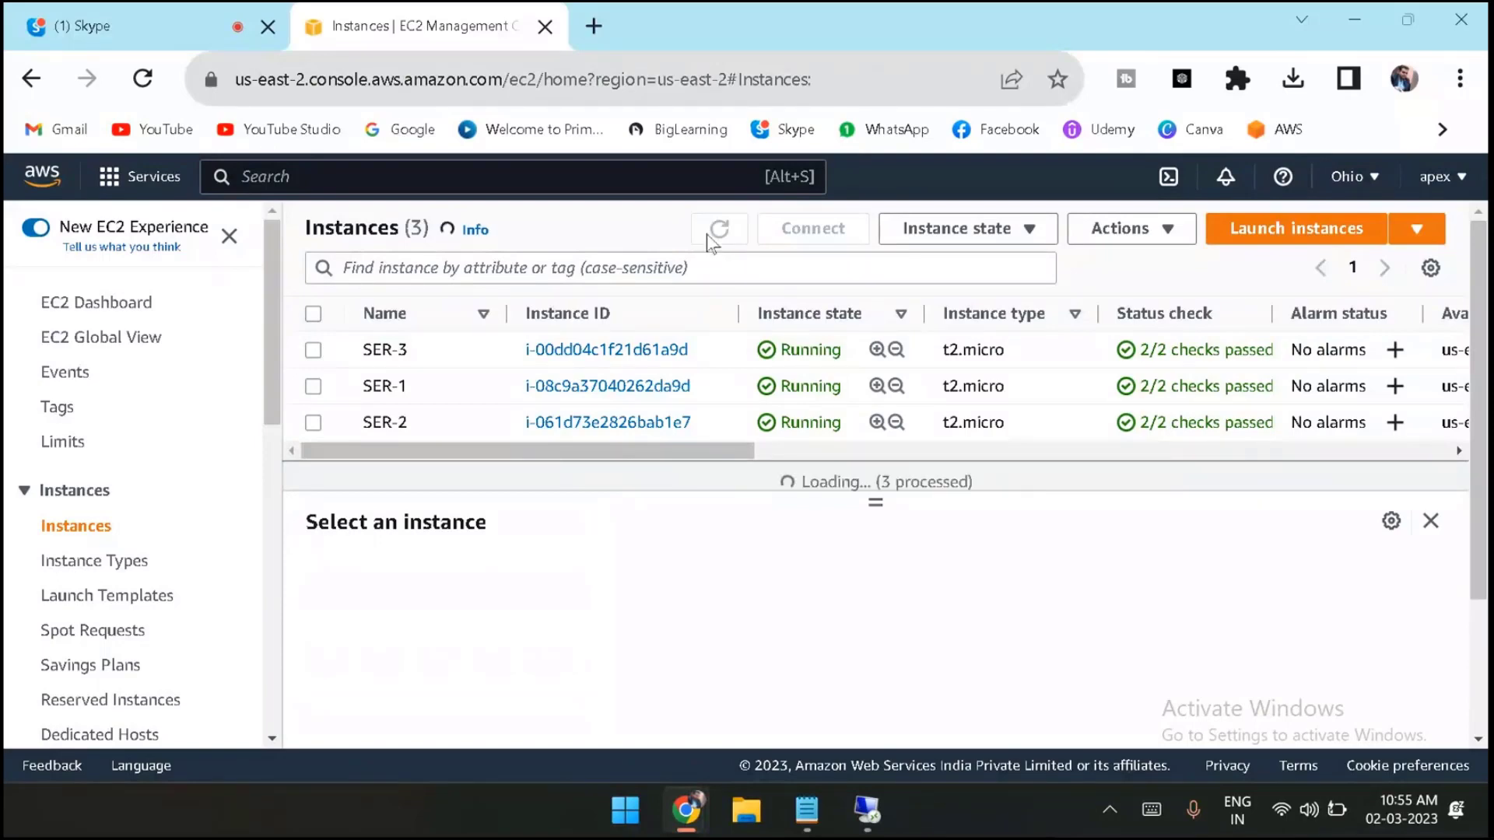
left_click(708, 233)
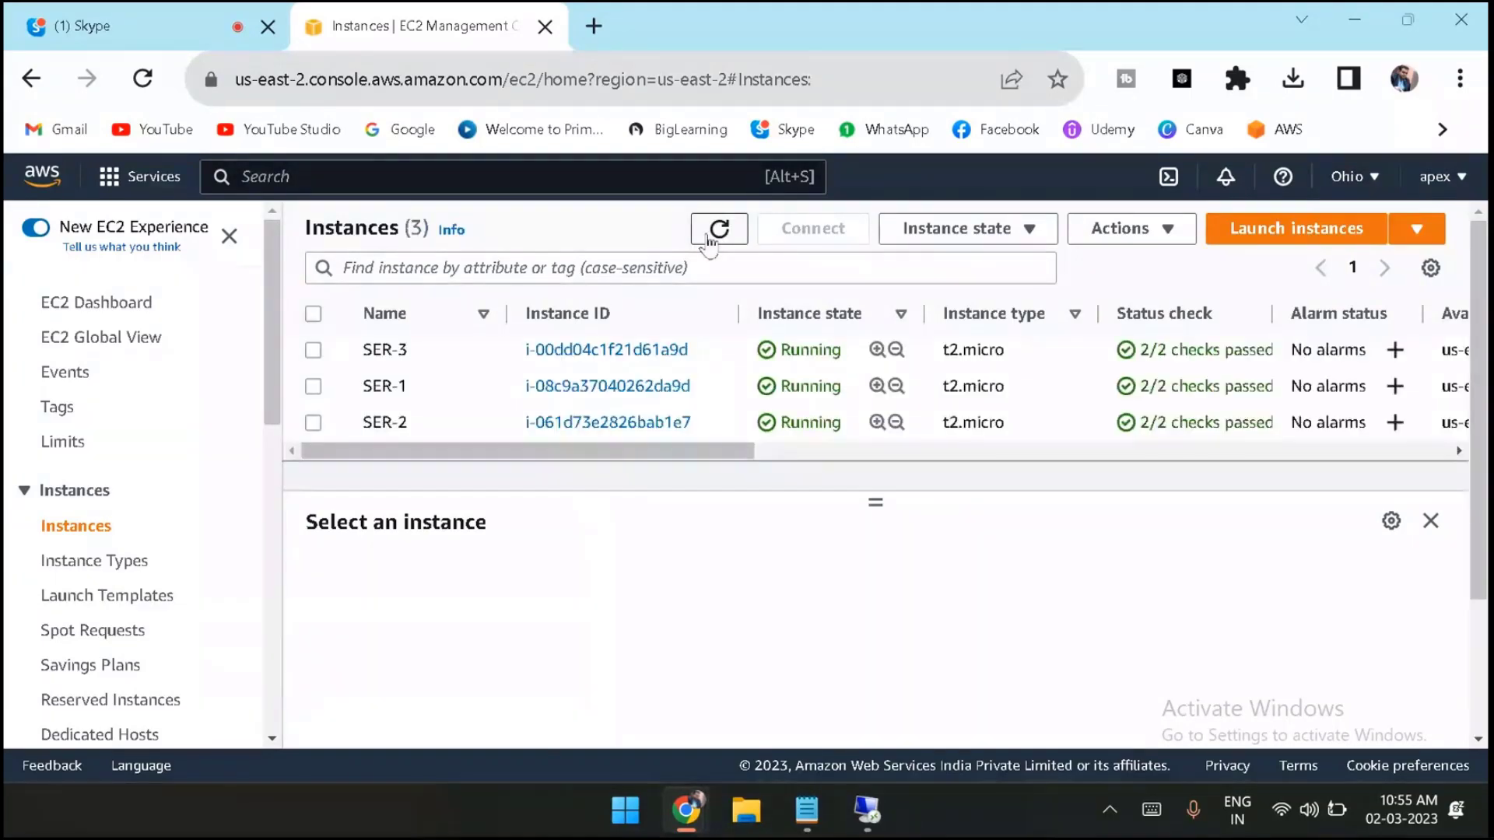
left_click(708, 237)
left_click(716, 228)
left_click(708, 233)
left_click(709, 234)
left_click(708, 234)
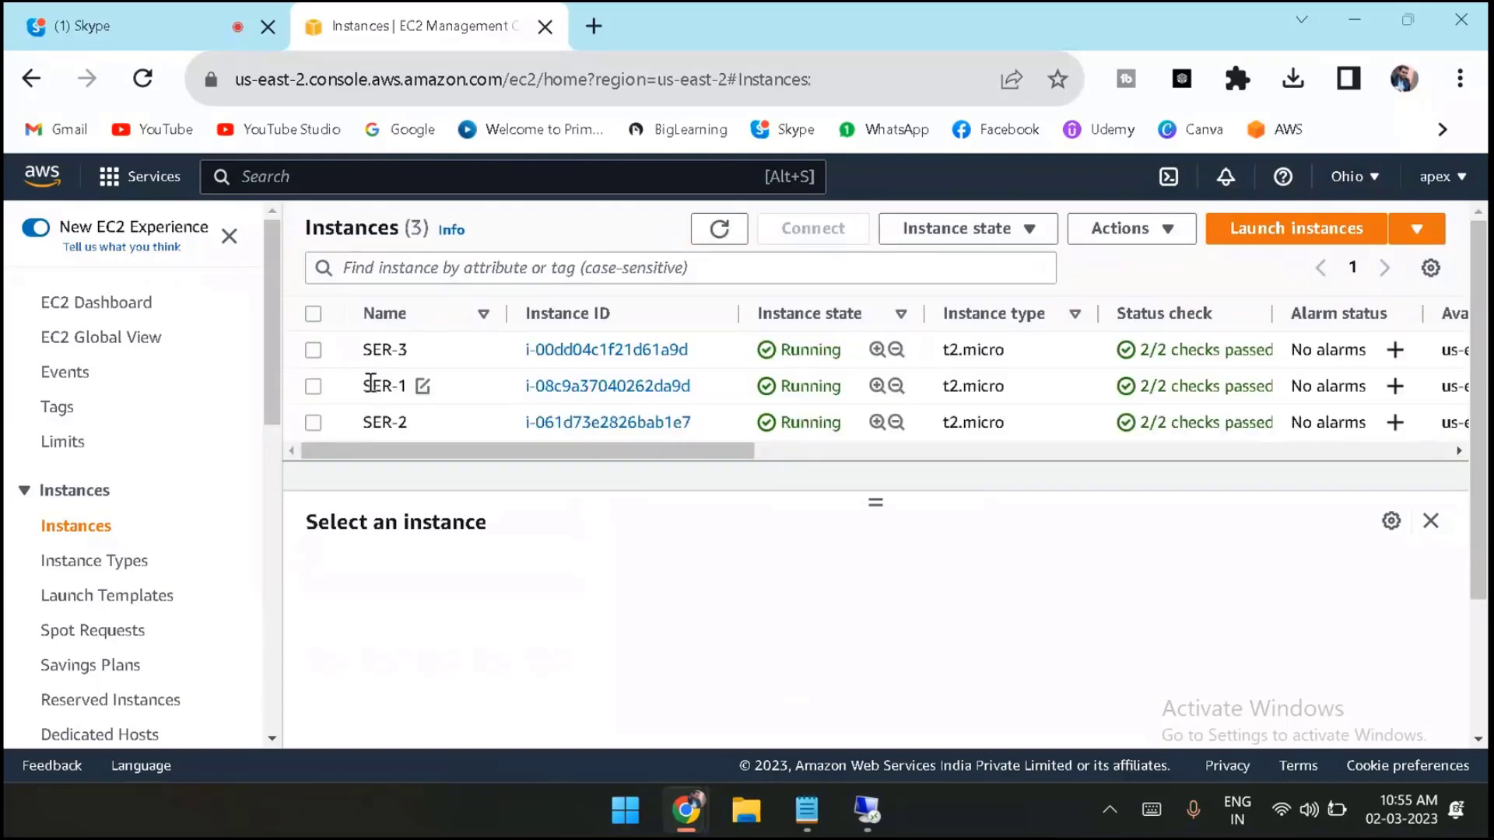
left_click(722, 228)
left_click(723, 228)
left_click(718, 230)
Look in on the Skype call, return to the EC2 Instances list and refresh it once more.
left_click(173, 12)
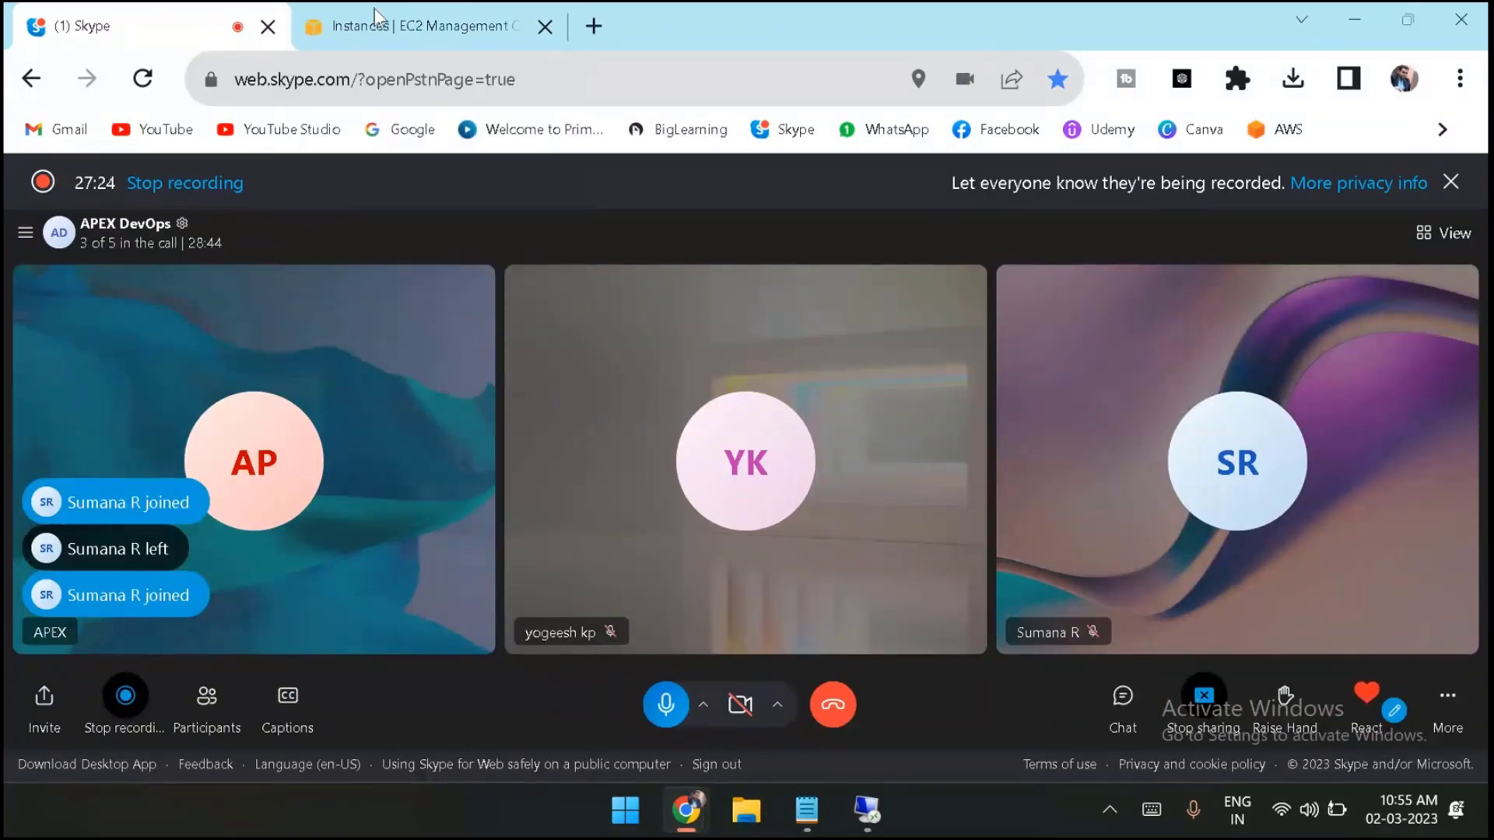
left_click(375, 11)
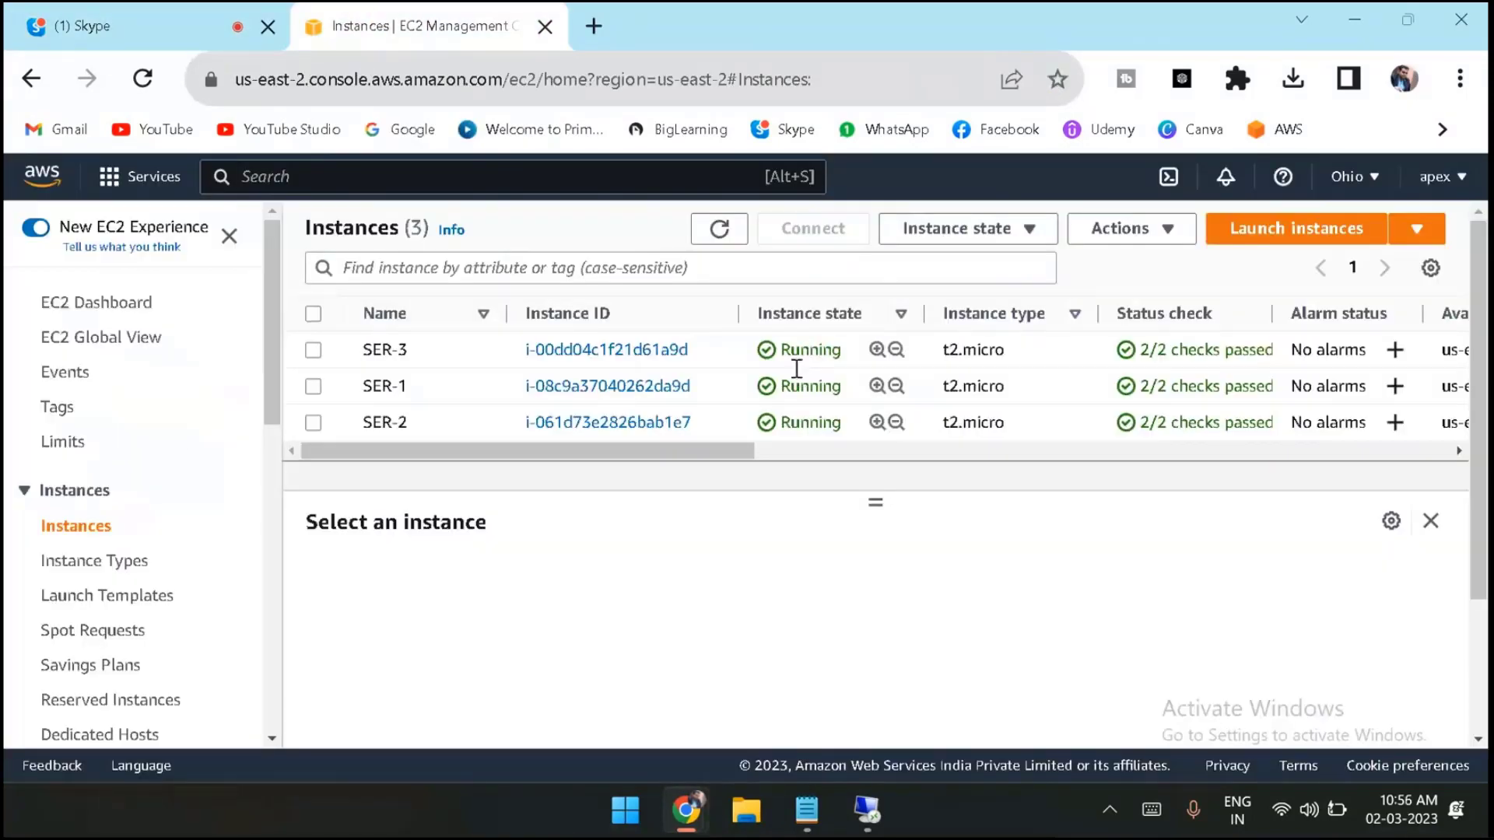
left_click(719, 229)
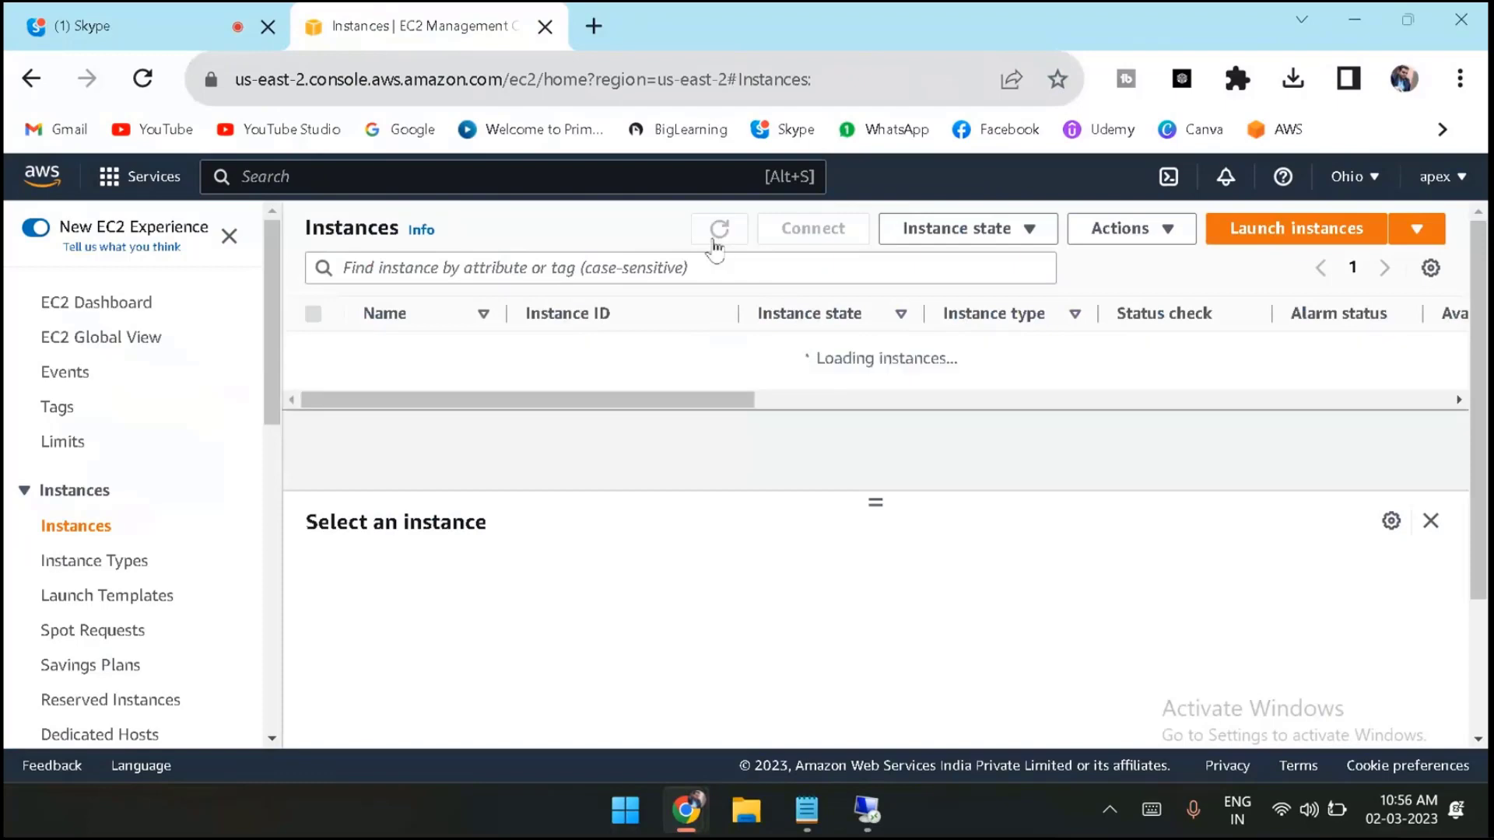
Keep refreshing the EC2 Instances list at intervals to see whether any of the three instances is being scaled in.
left_click(713, 237)
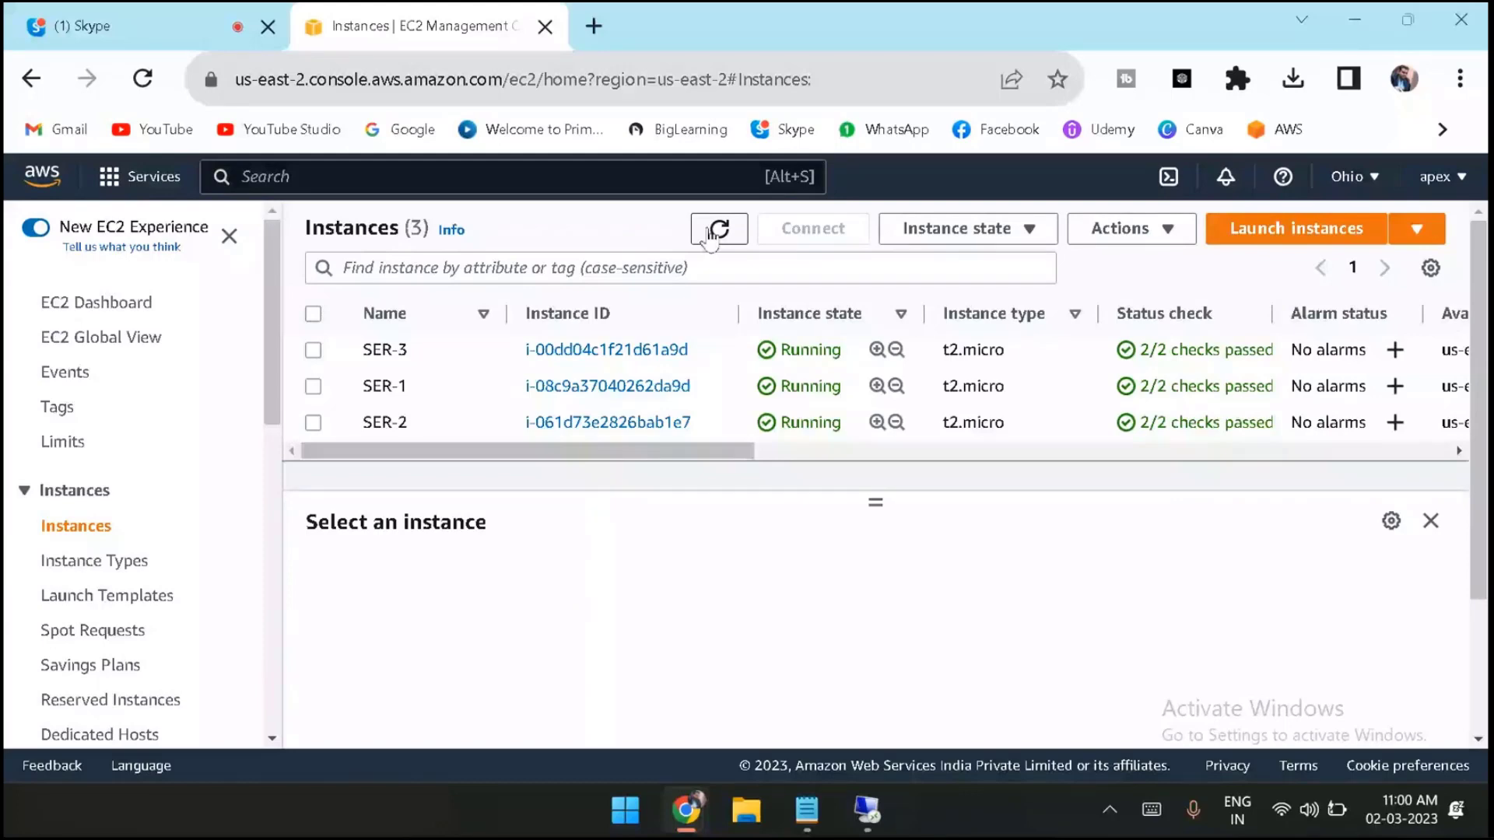
left_click(711, 232)
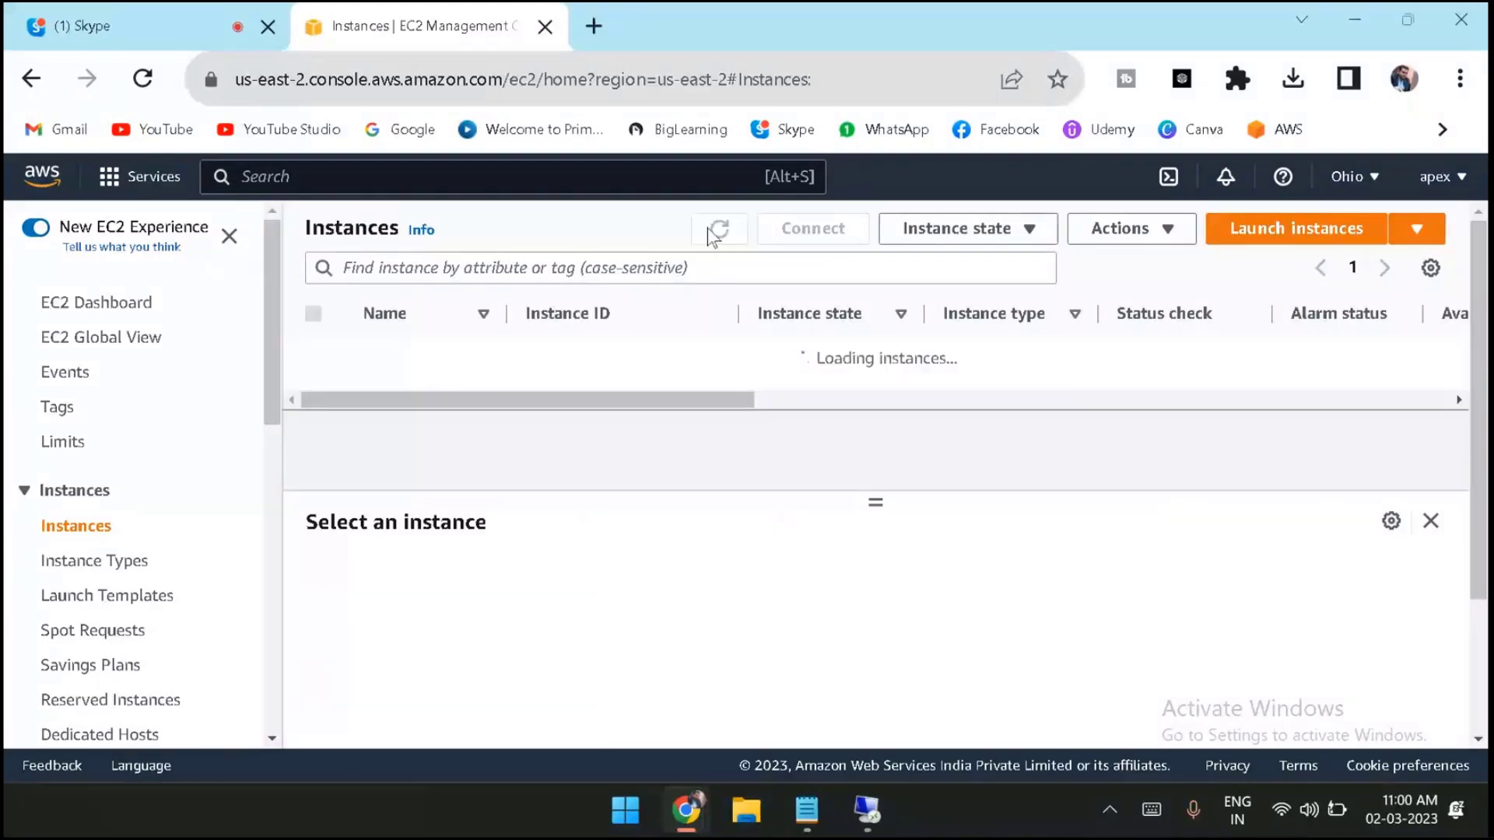
left_click(711, 232)
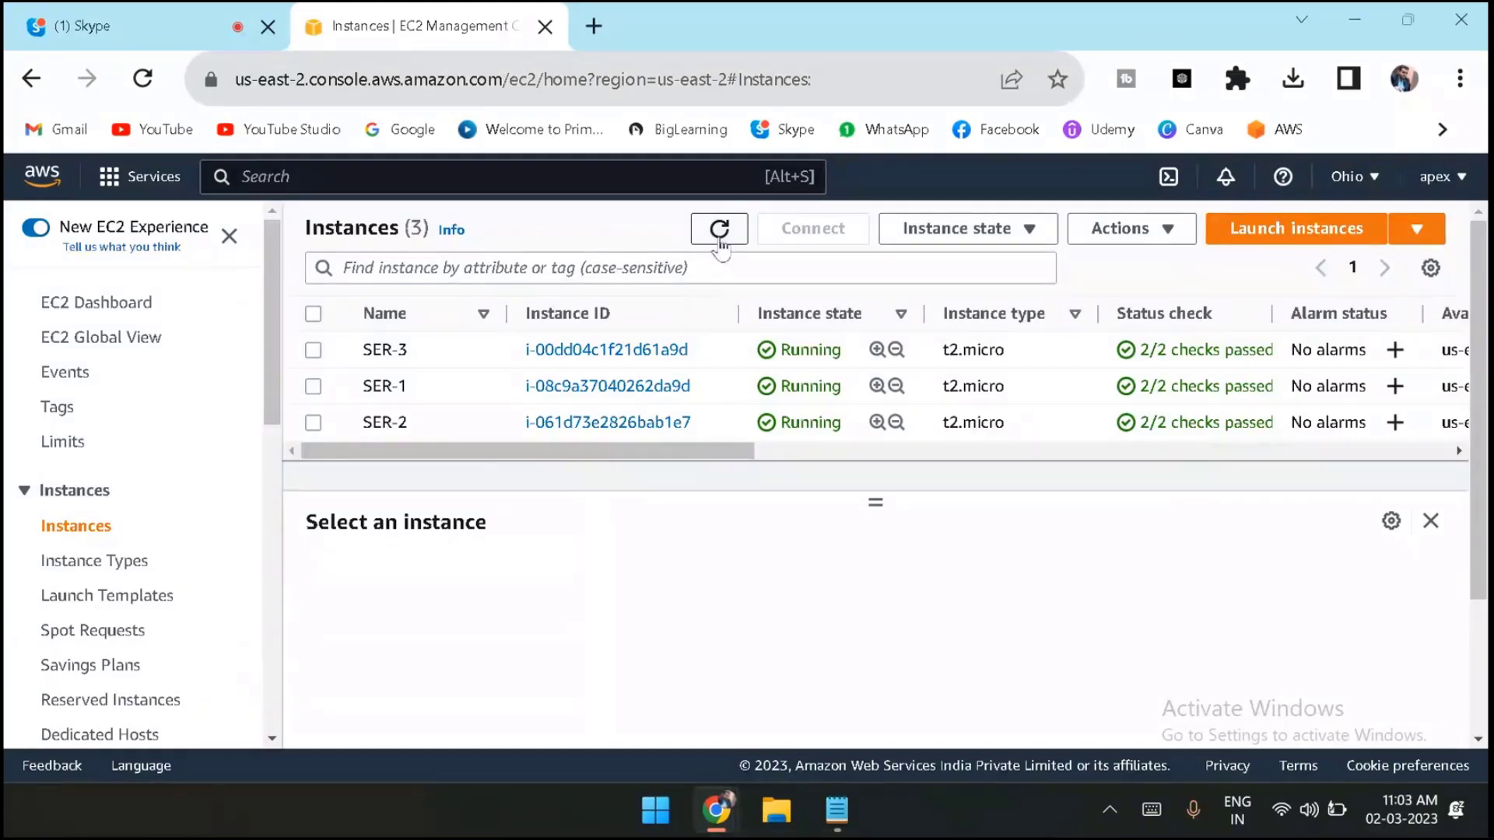
left_click(721, 243)
left_click(314, 352)
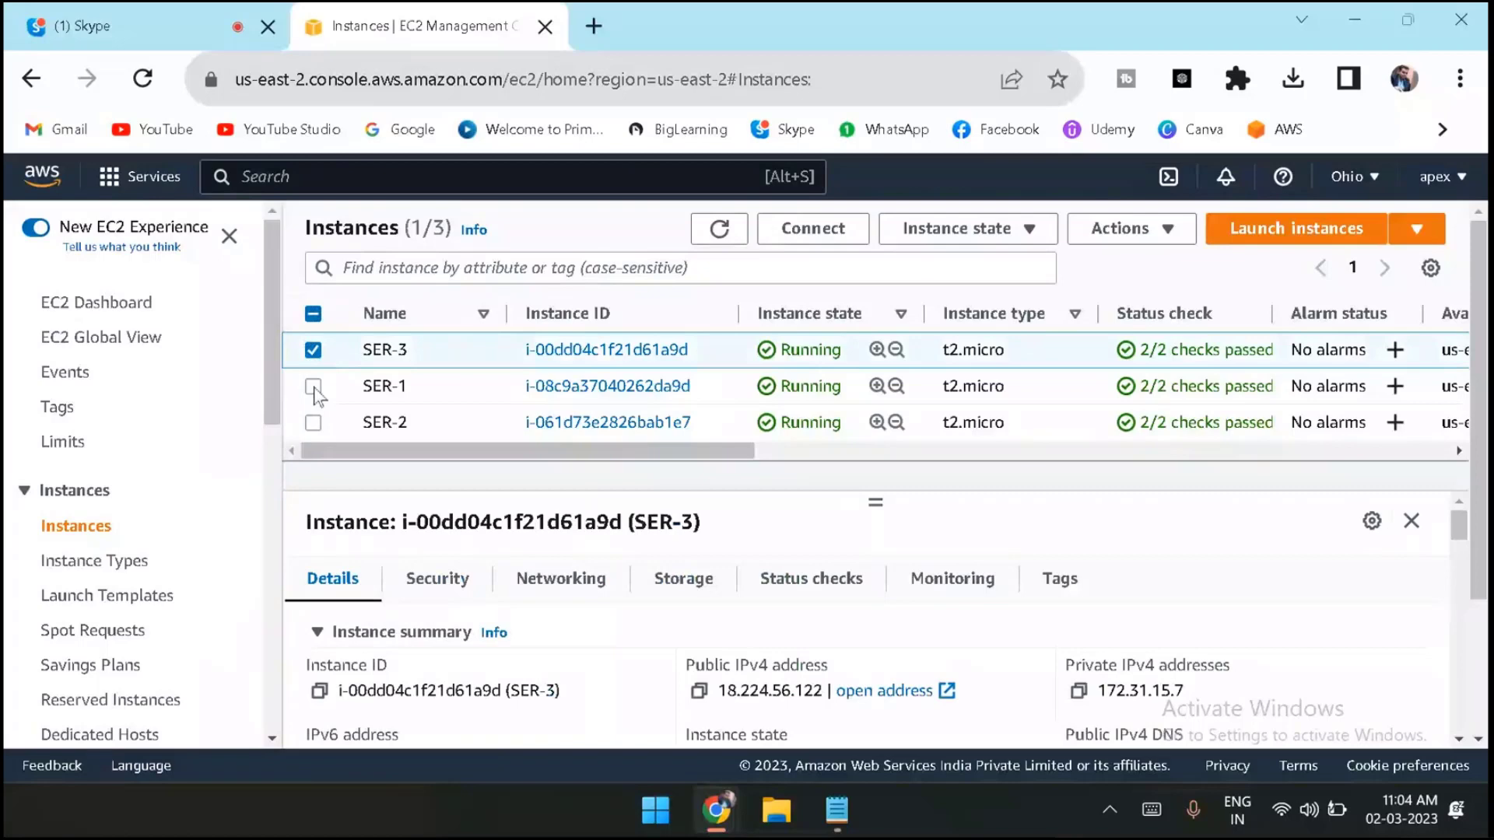
left_click(314, 388)
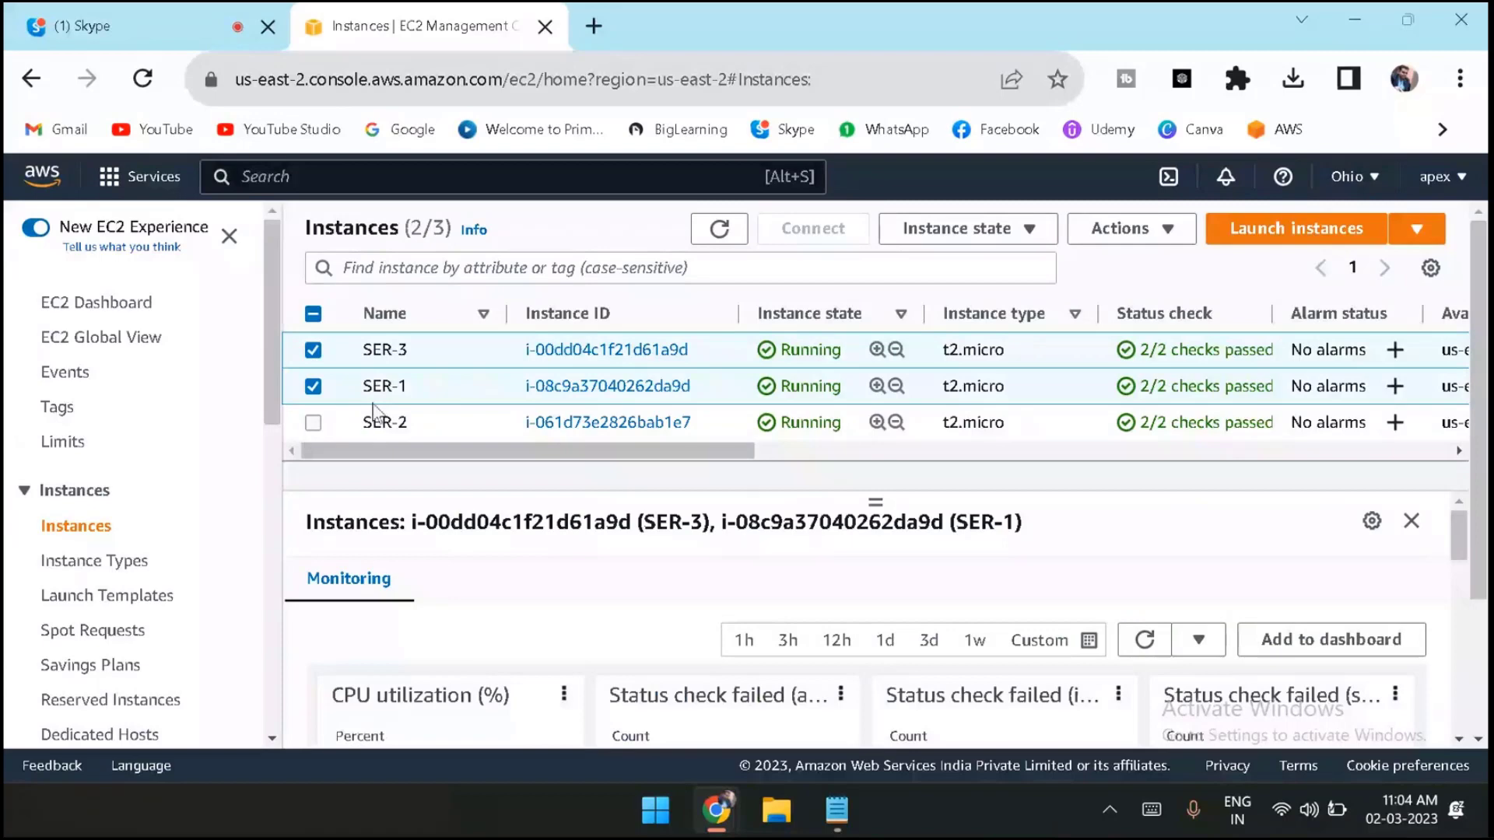
left_click(712, 229)
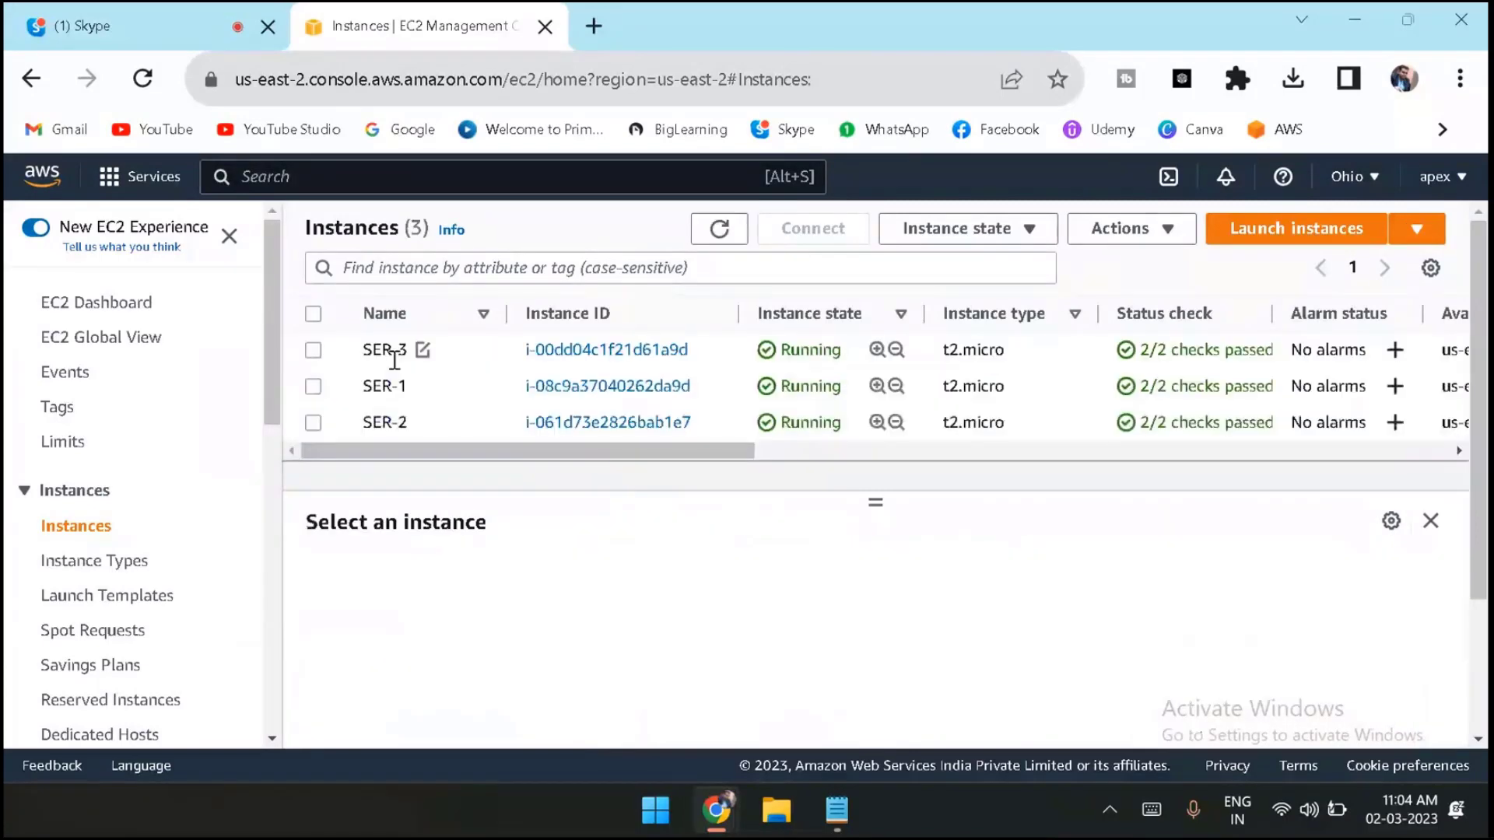
Terminate the SER-3 and SER-1 instances together and confirm the termination.
left_click(395, 359)
left_click(313, 386)
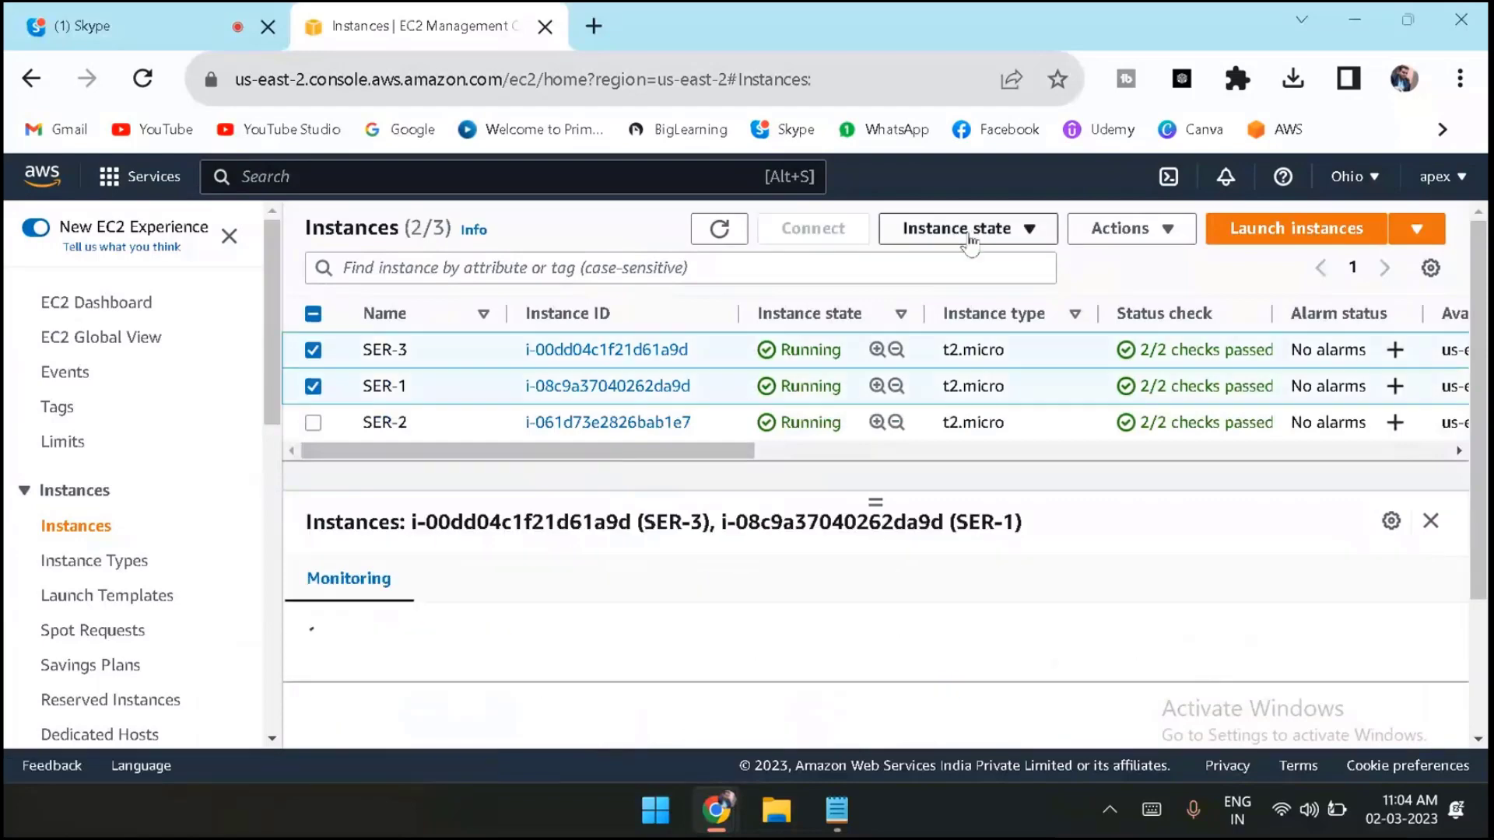
left_click(963, 229)
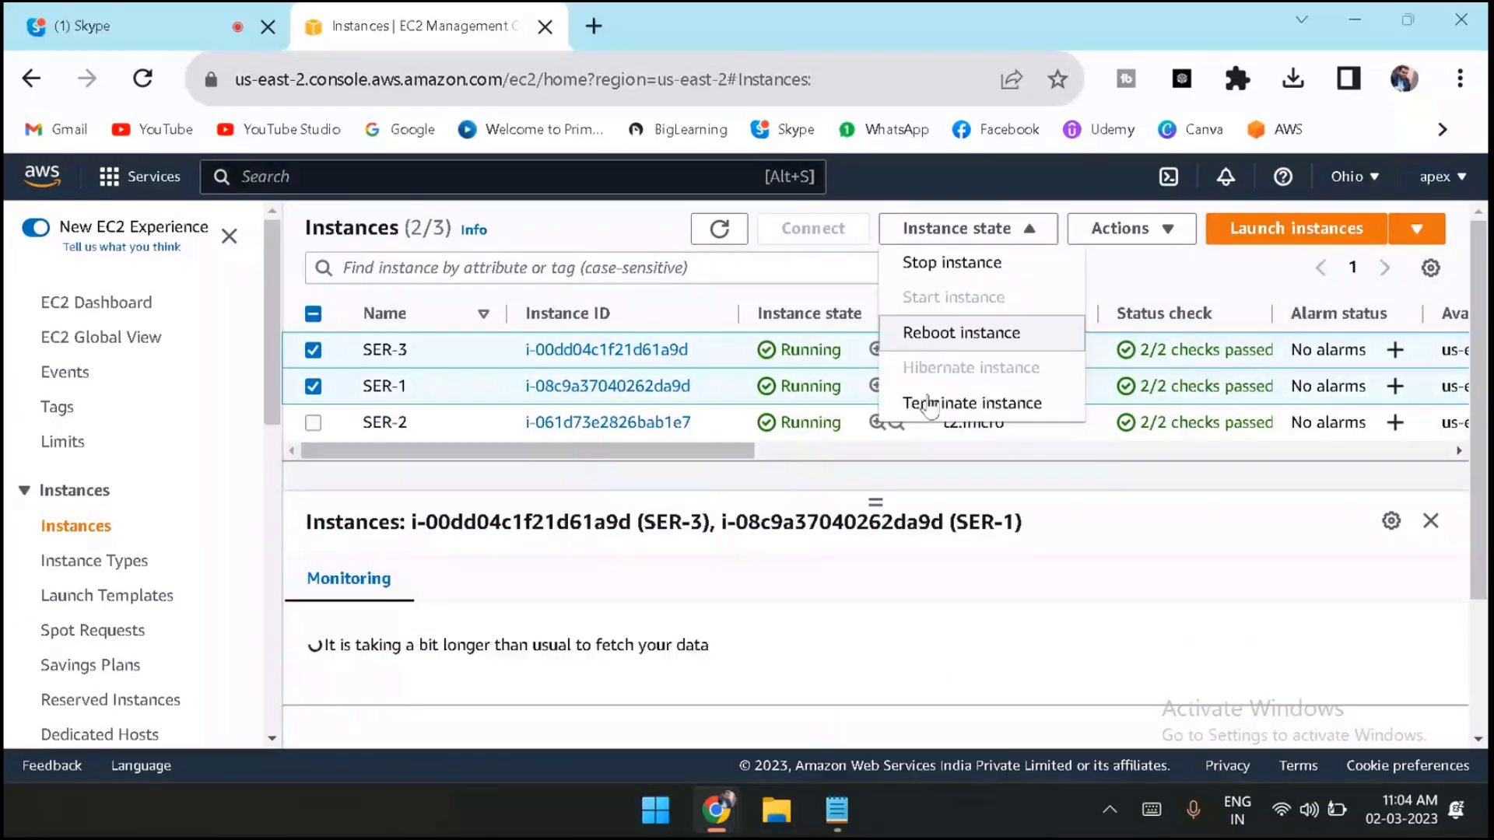
left_click(929, 404)
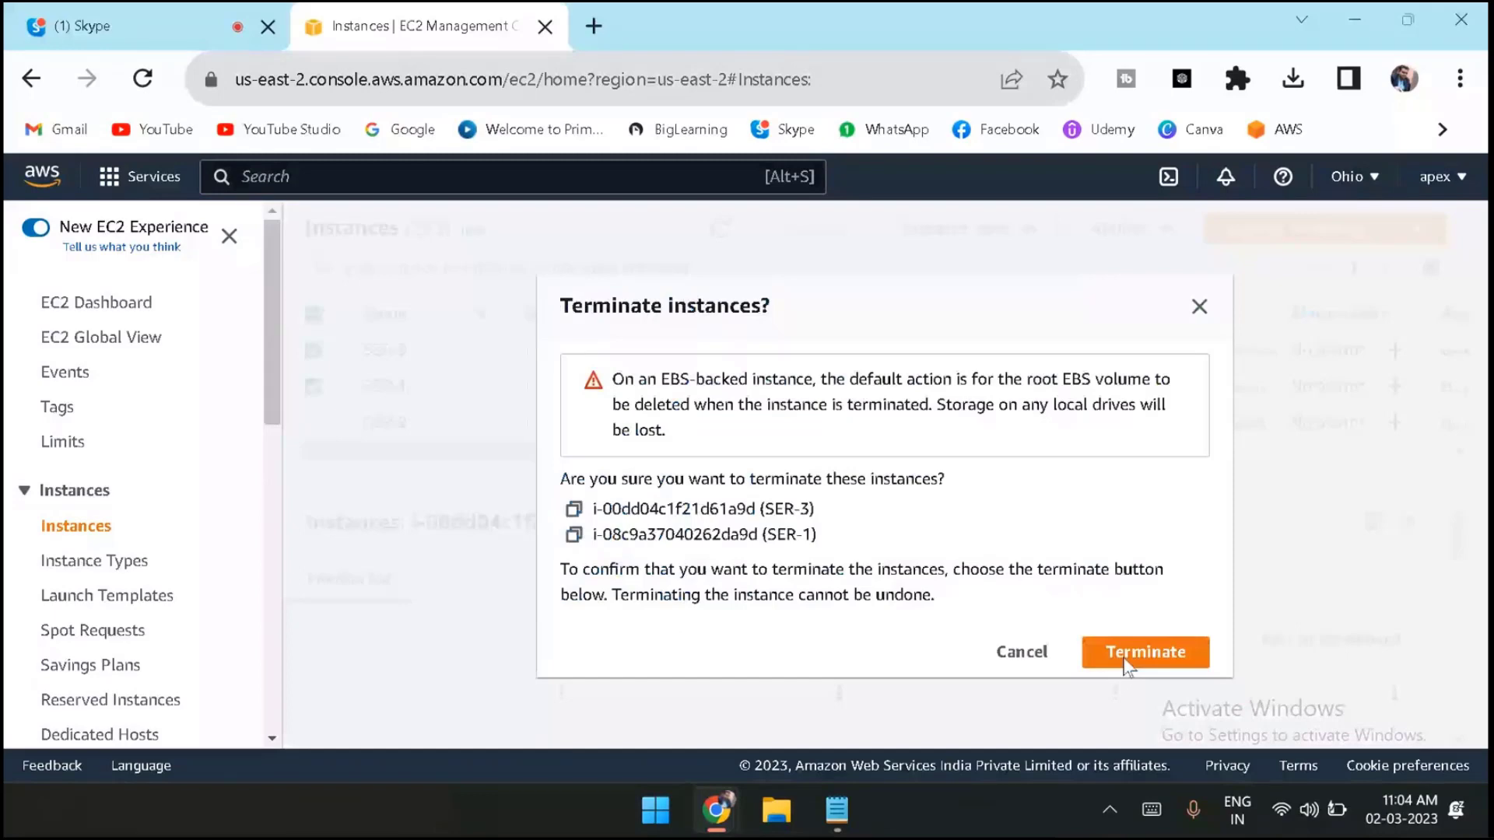
left_click(1126, 653)
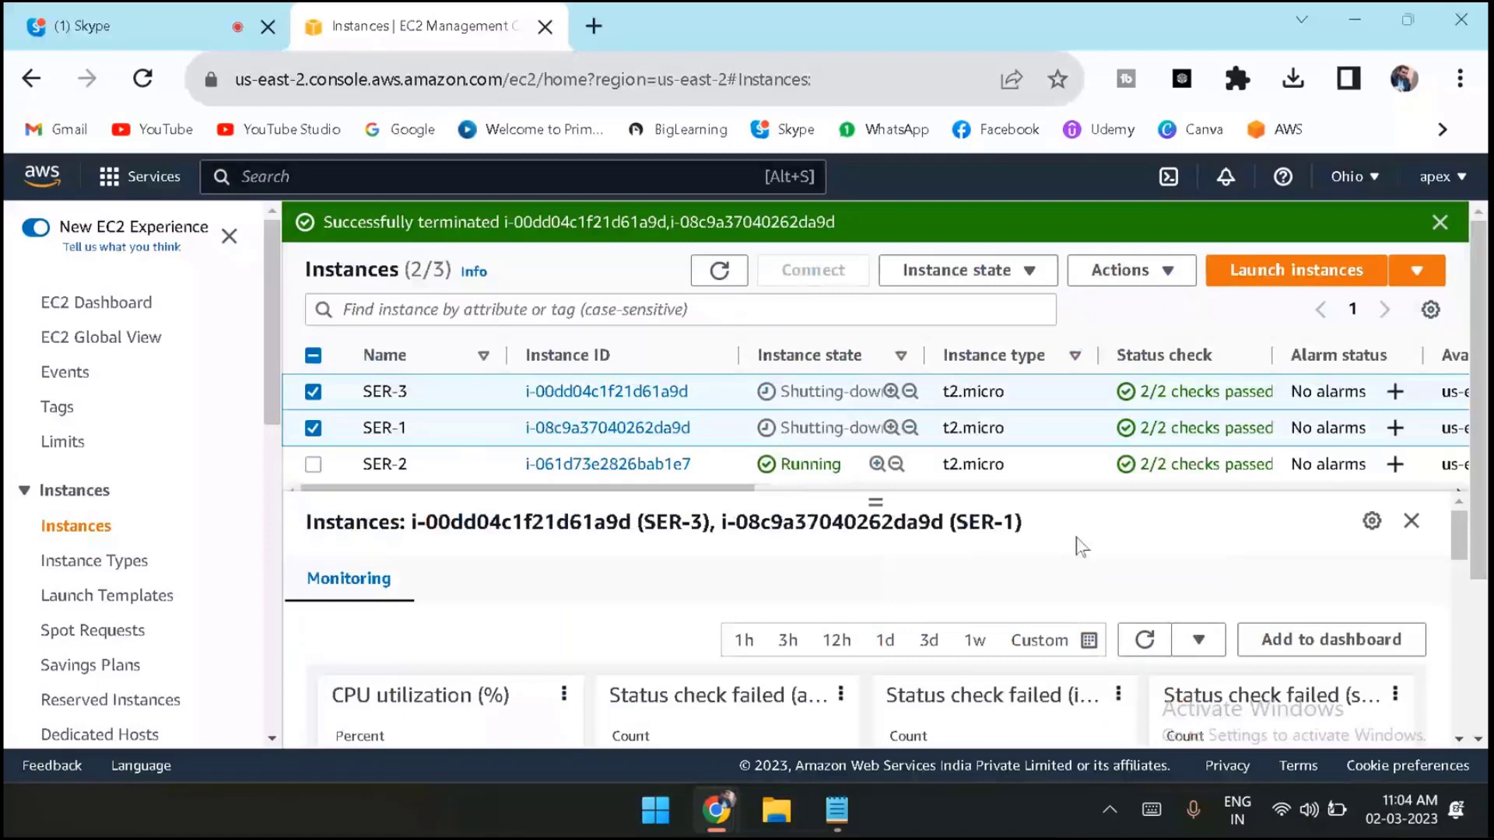
Enlarge the instance list area and refresh it repeatedly to check the terminated instances and any replacement launched by Auto Scaling.
left_click(720, 273)
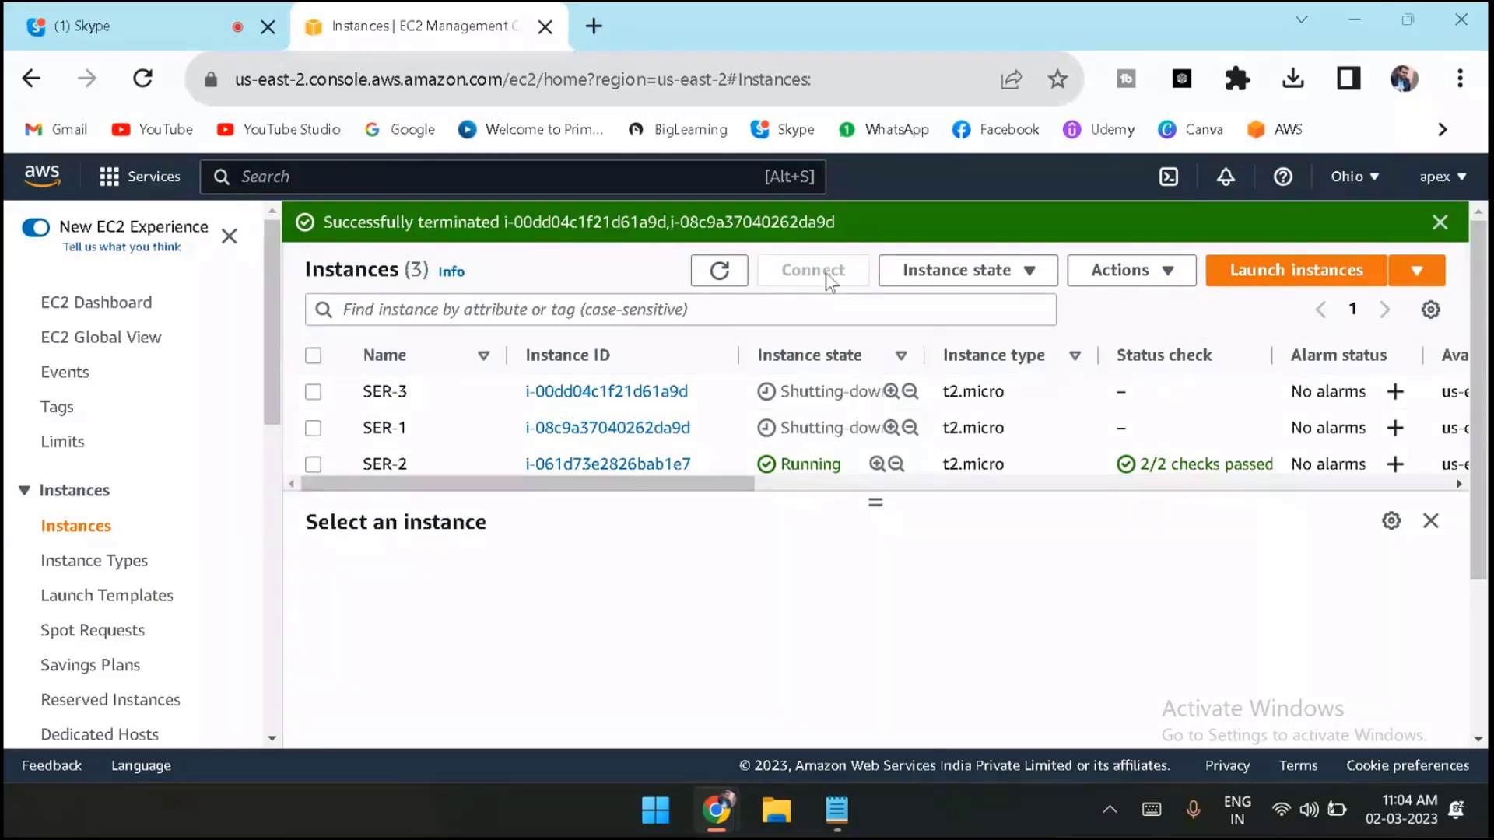
left_click(712, 272)
left_click(717, 270)
left_click_drag(875, 502, 871, 557)
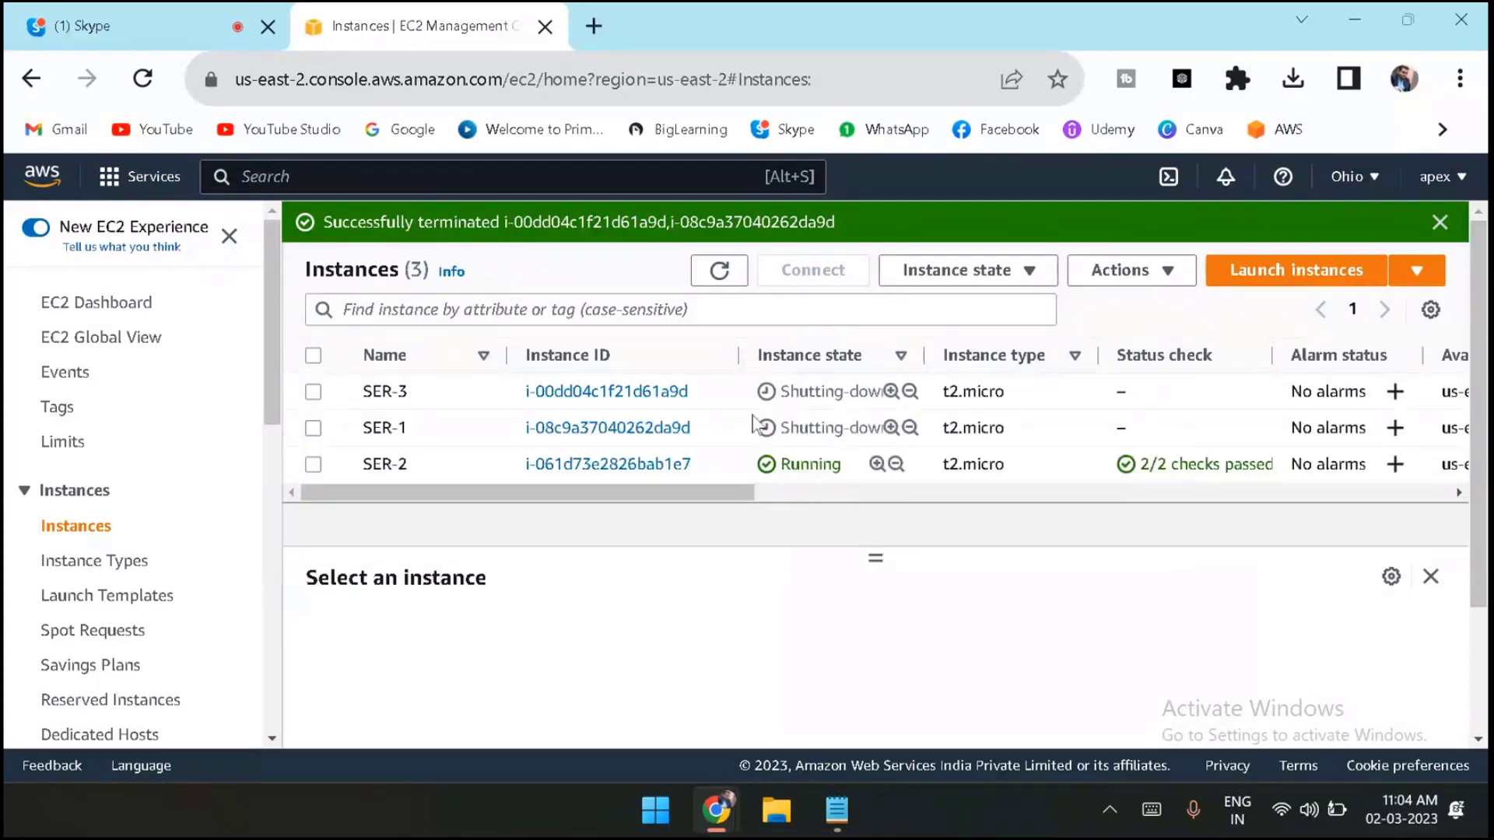
left_click(731, 277)
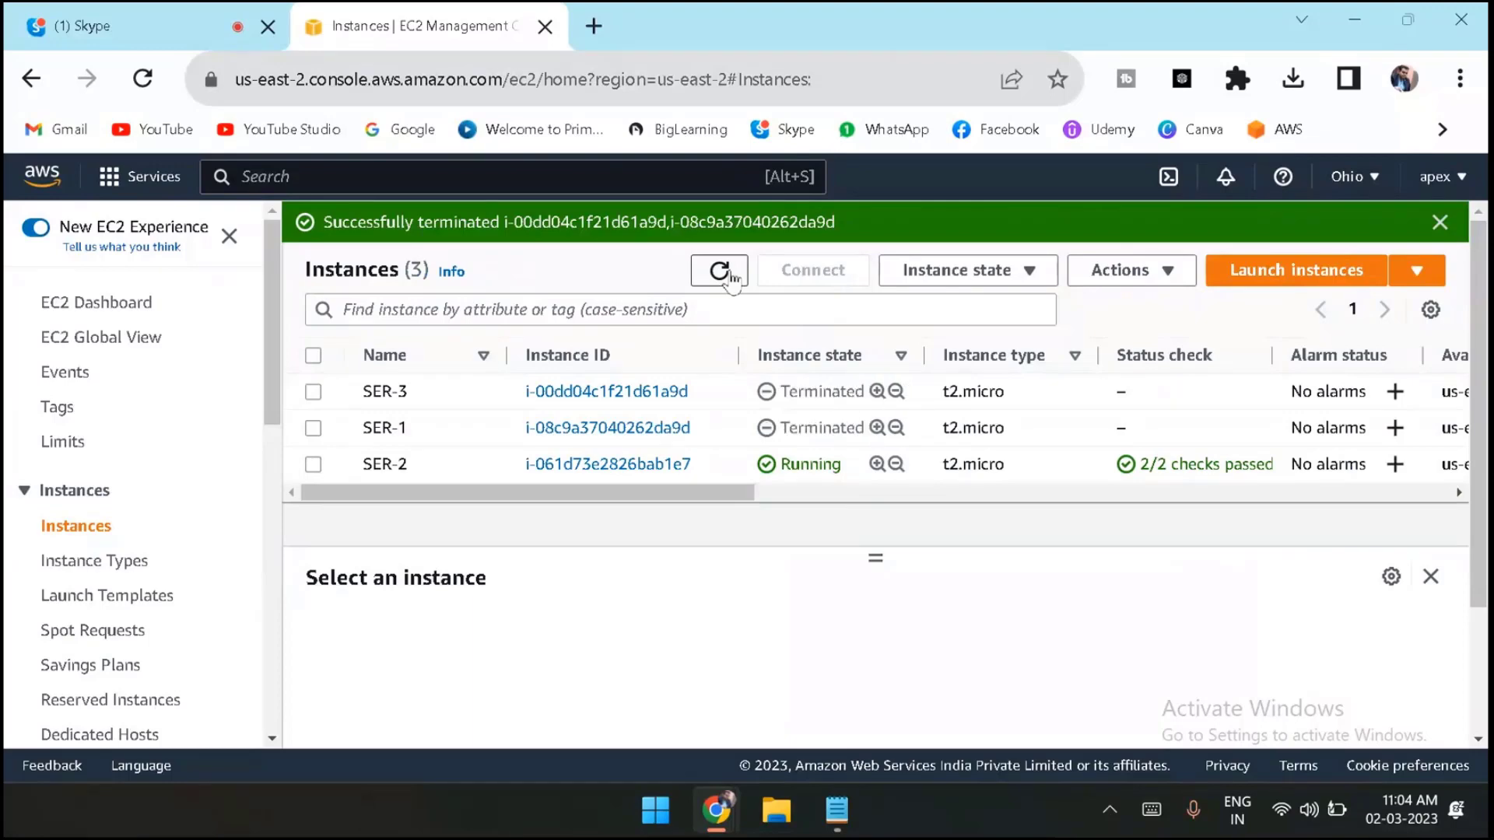
left_click(720, 271)
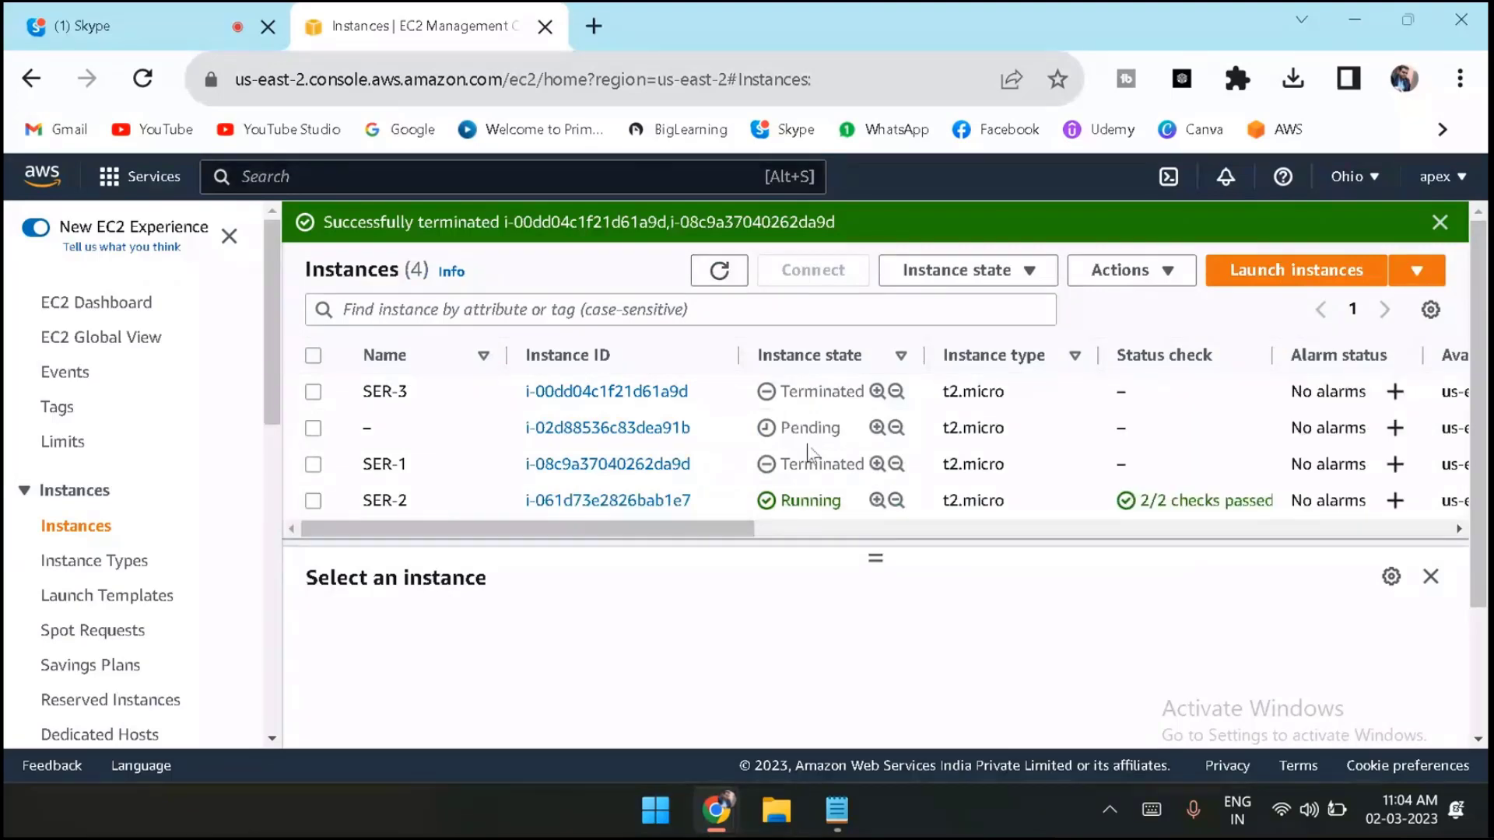
left_click(715, 272)
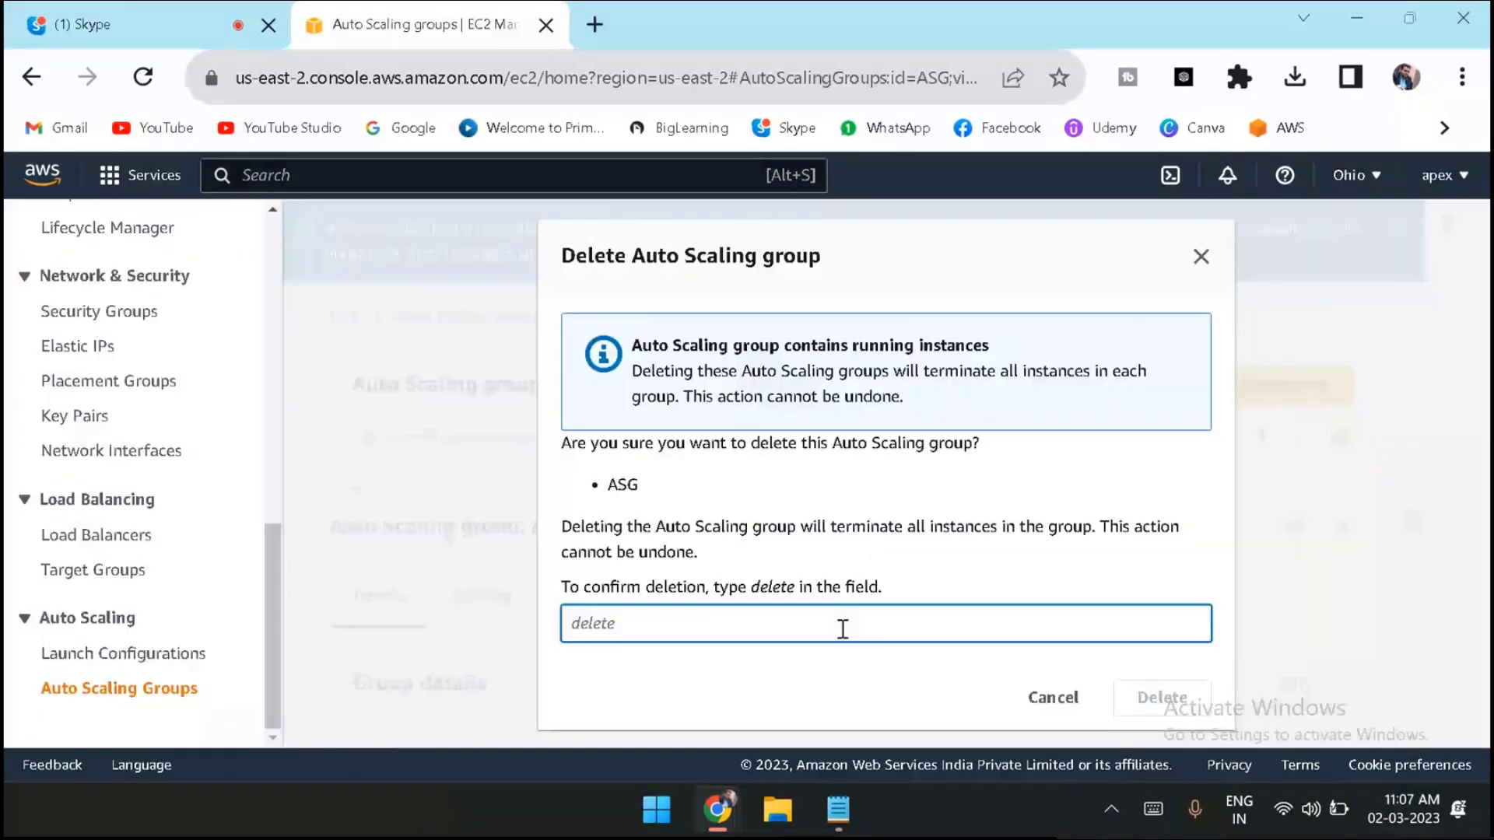
Confirm the deletion of the Auto Scaling group ASG with the word delete.
type("delete")
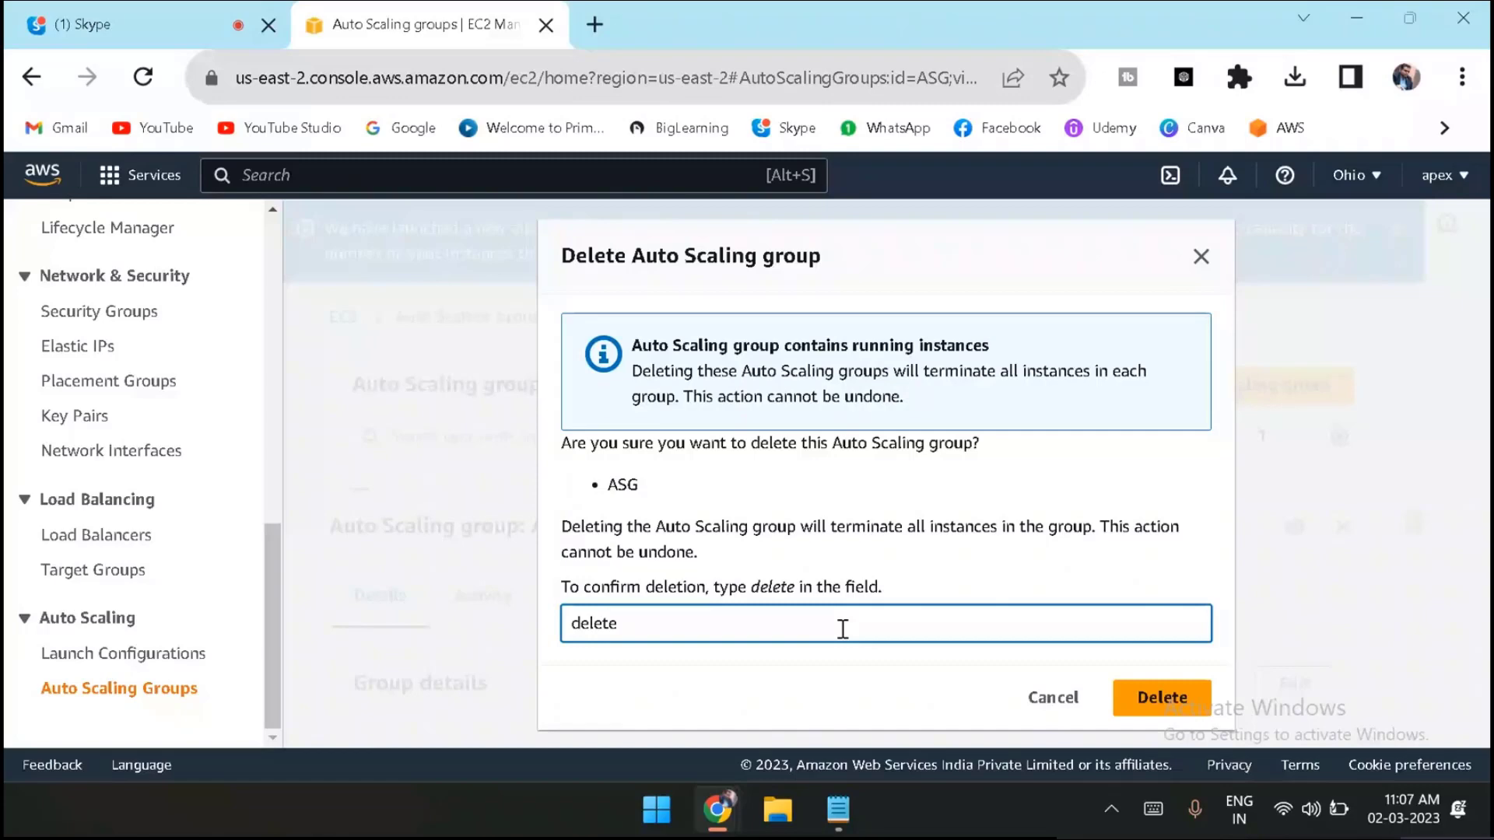
left_click(1149, 702)
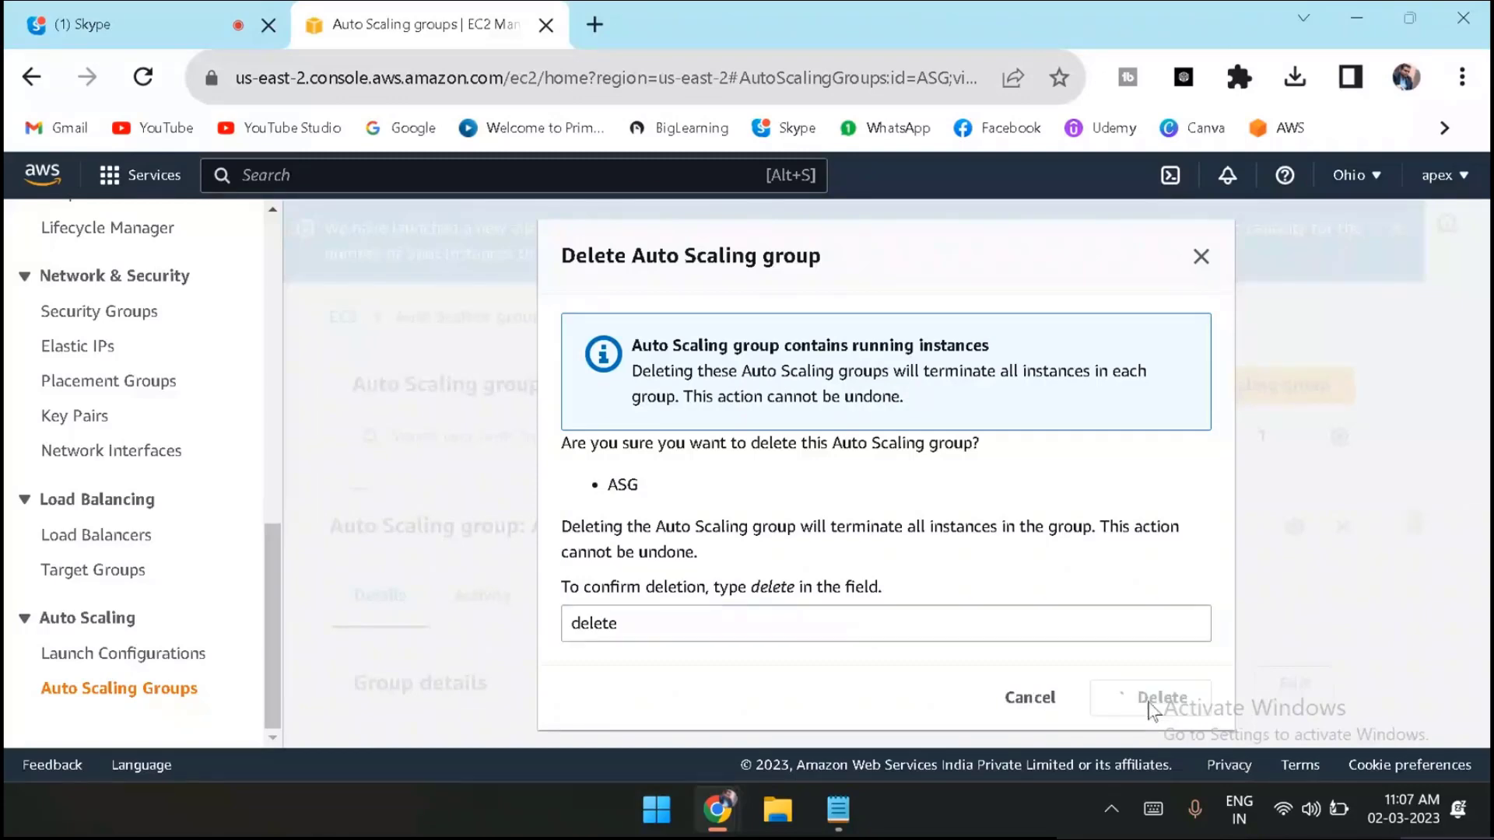
Delete the APEXLAUNCHTEMPLATE launch template with all its versions, confirming with the word delete.
scroll(194, 507, "up", 9)
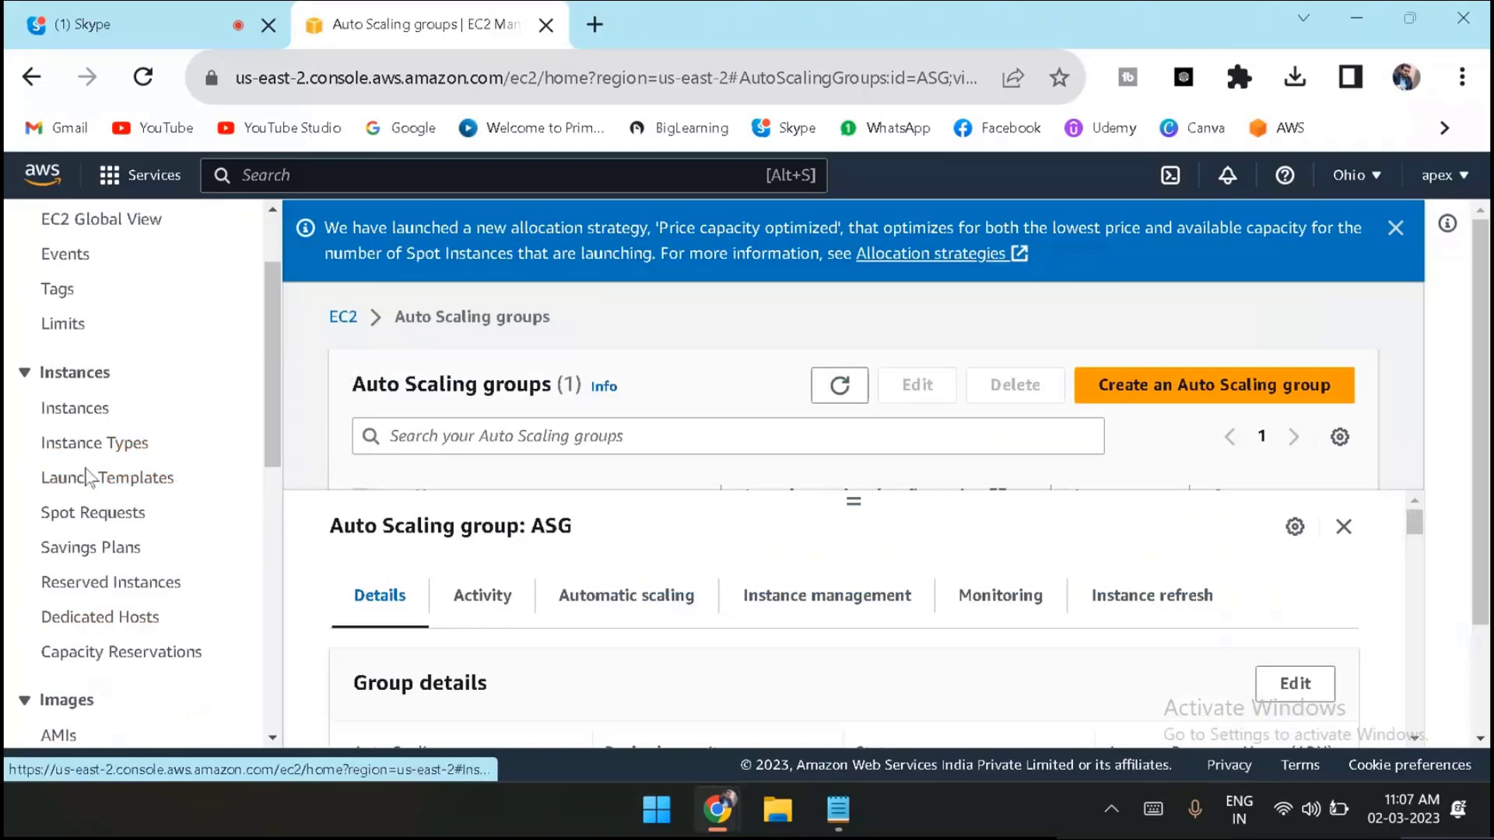
left_click(85, 476)
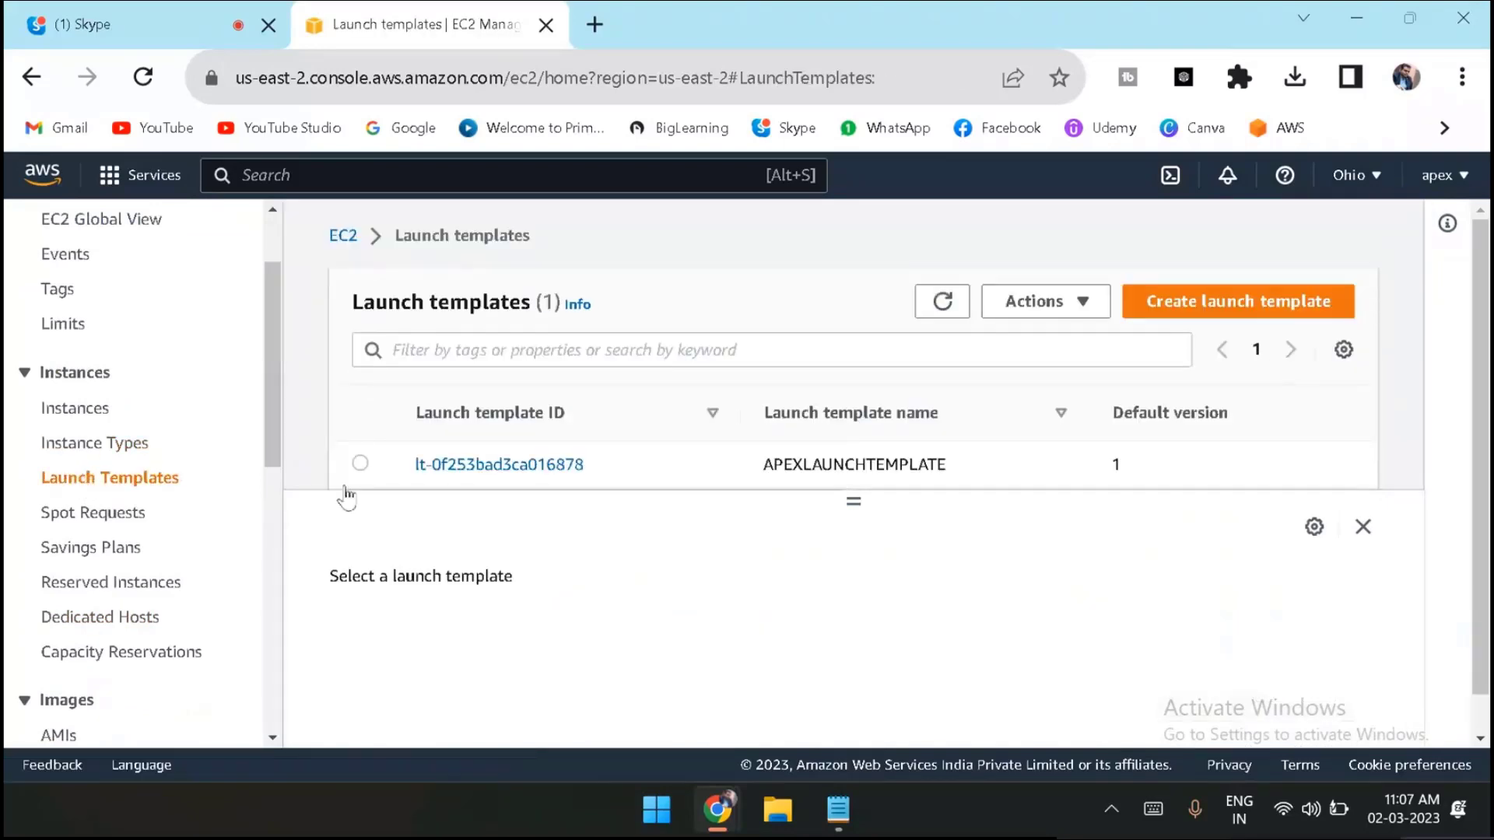
left_click(360, 463)
left_click(1039, 301)
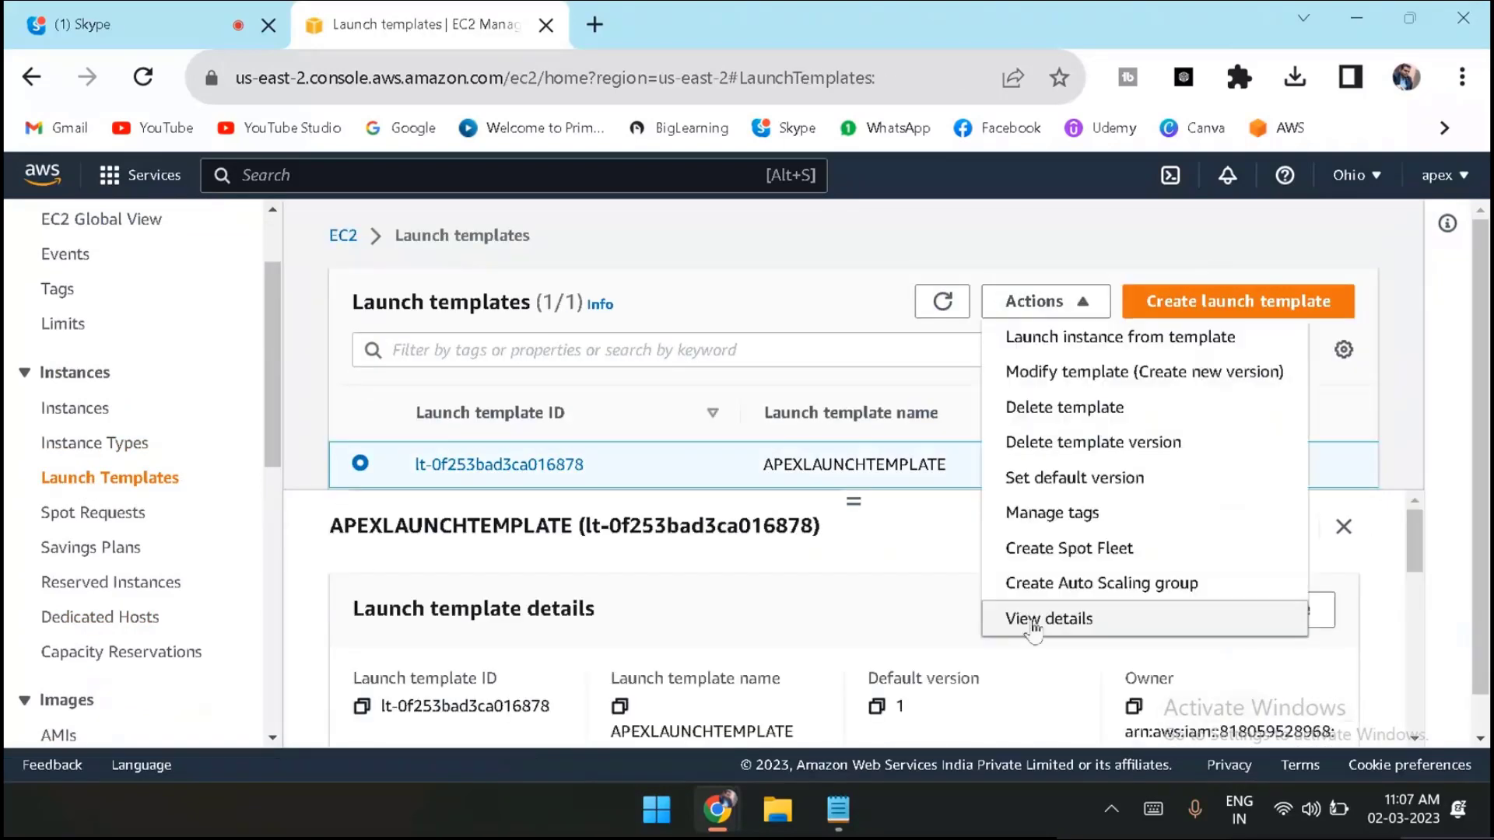
left_click(1052, 410)
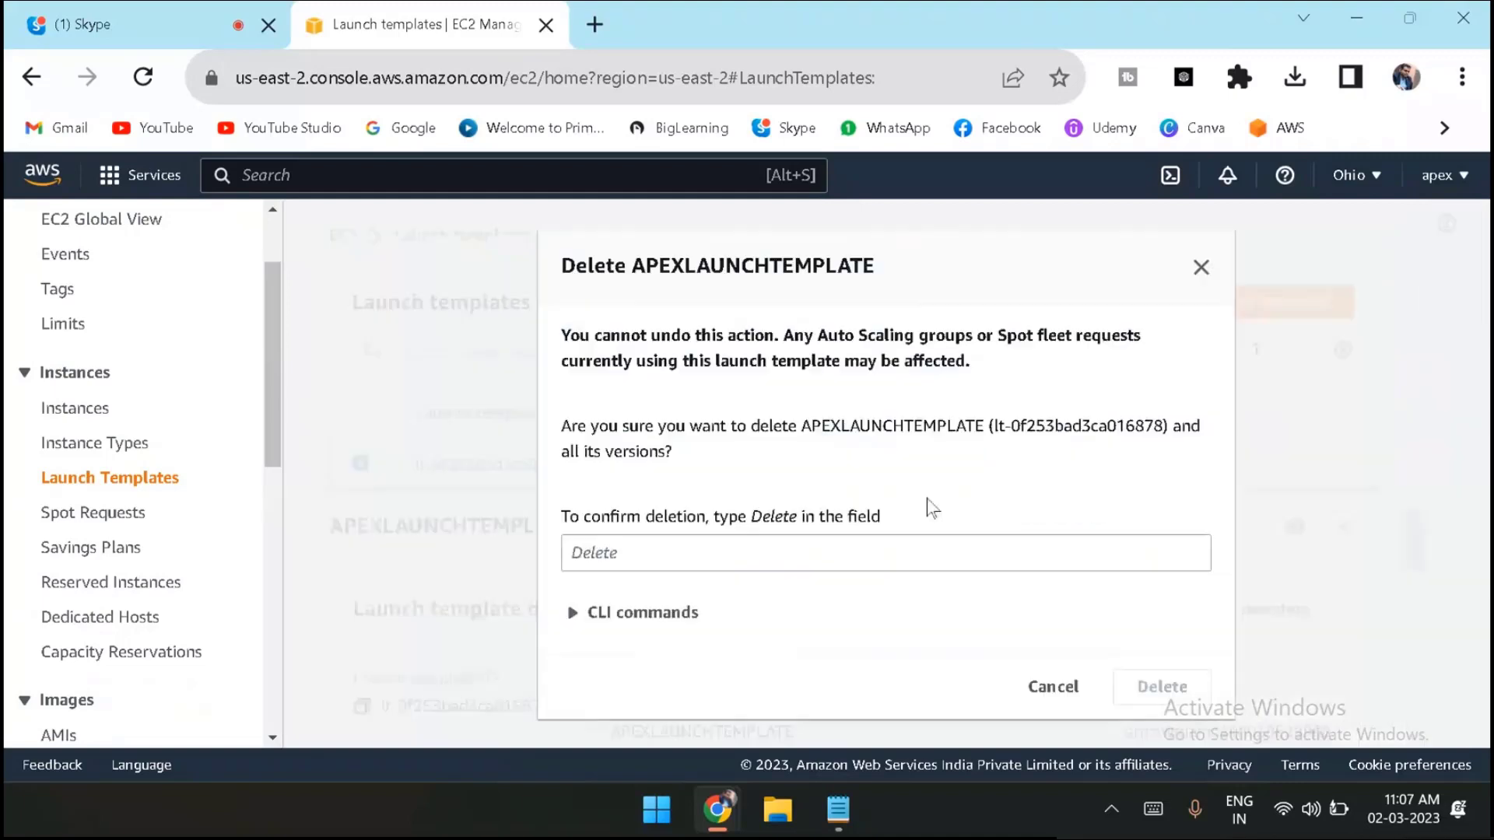
left_click(717, 551)
type("delete")
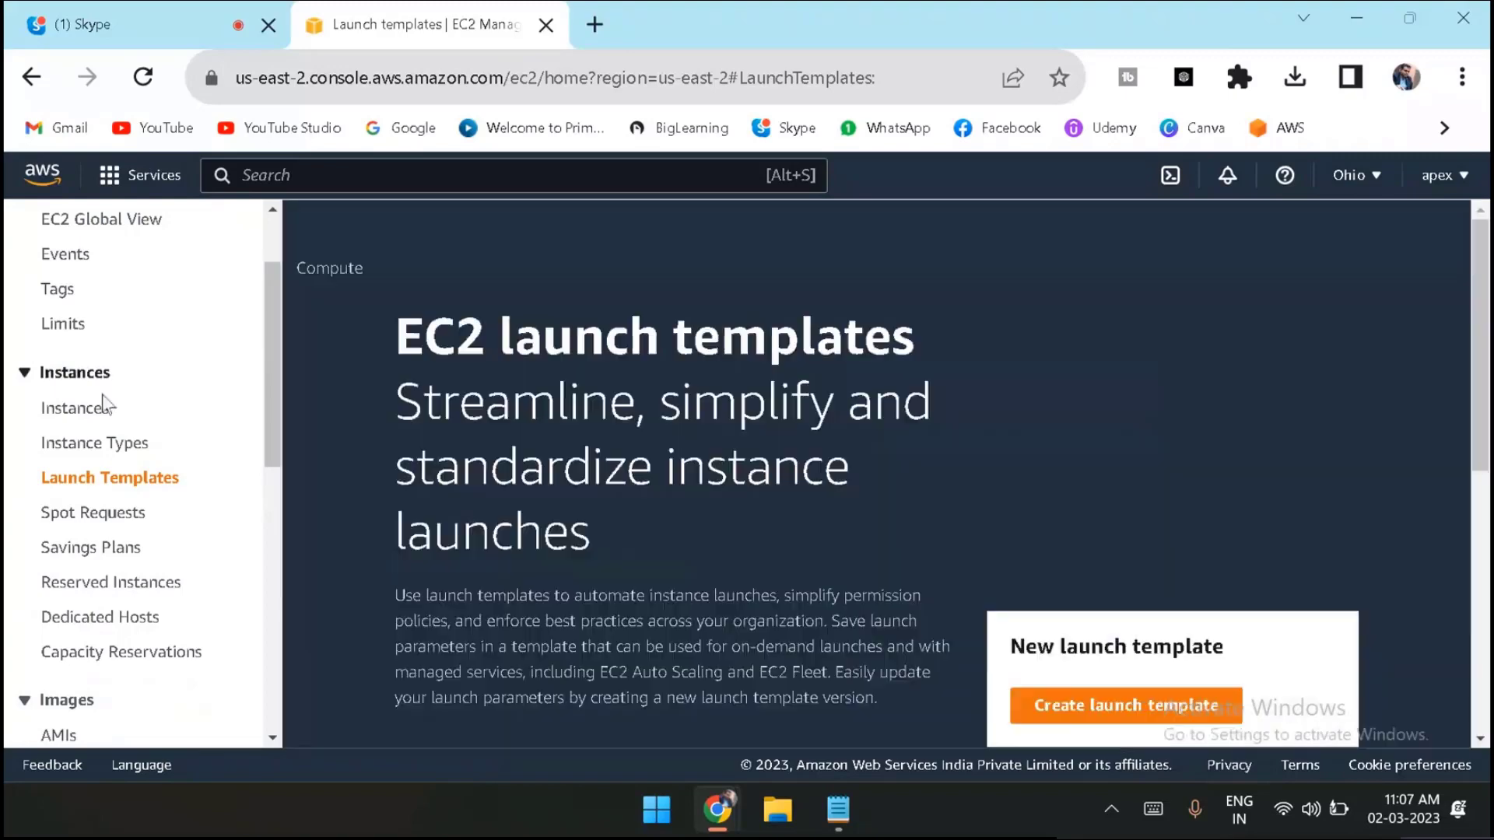
Go to the EC2 Instances list and select SER-3 and the unnamed instances i-02d88536c83dea91b and i-0bb6d9ab355f2e09c.
left_click(99, 411)
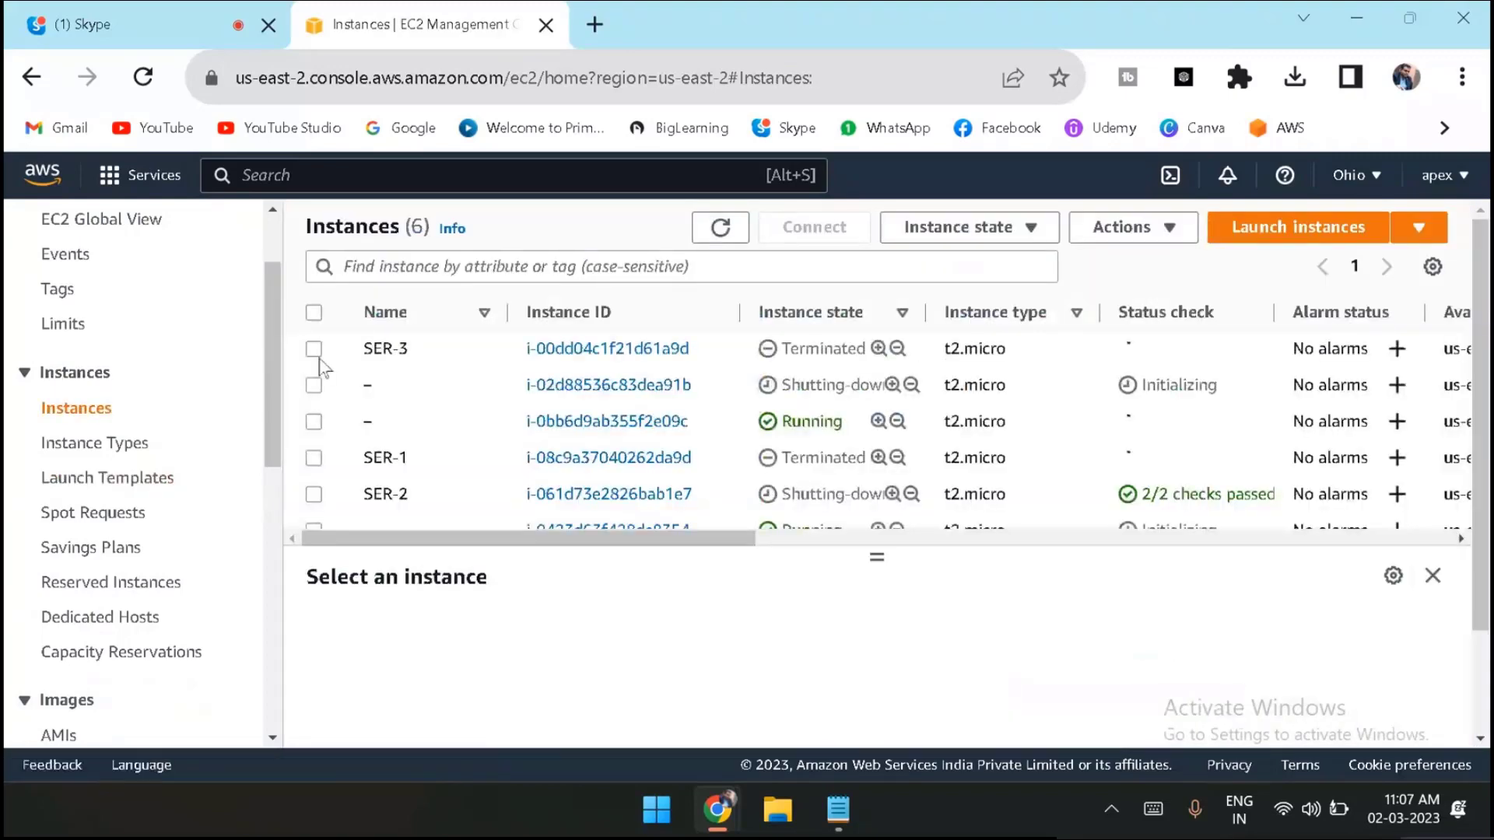
left_click(315, 352)
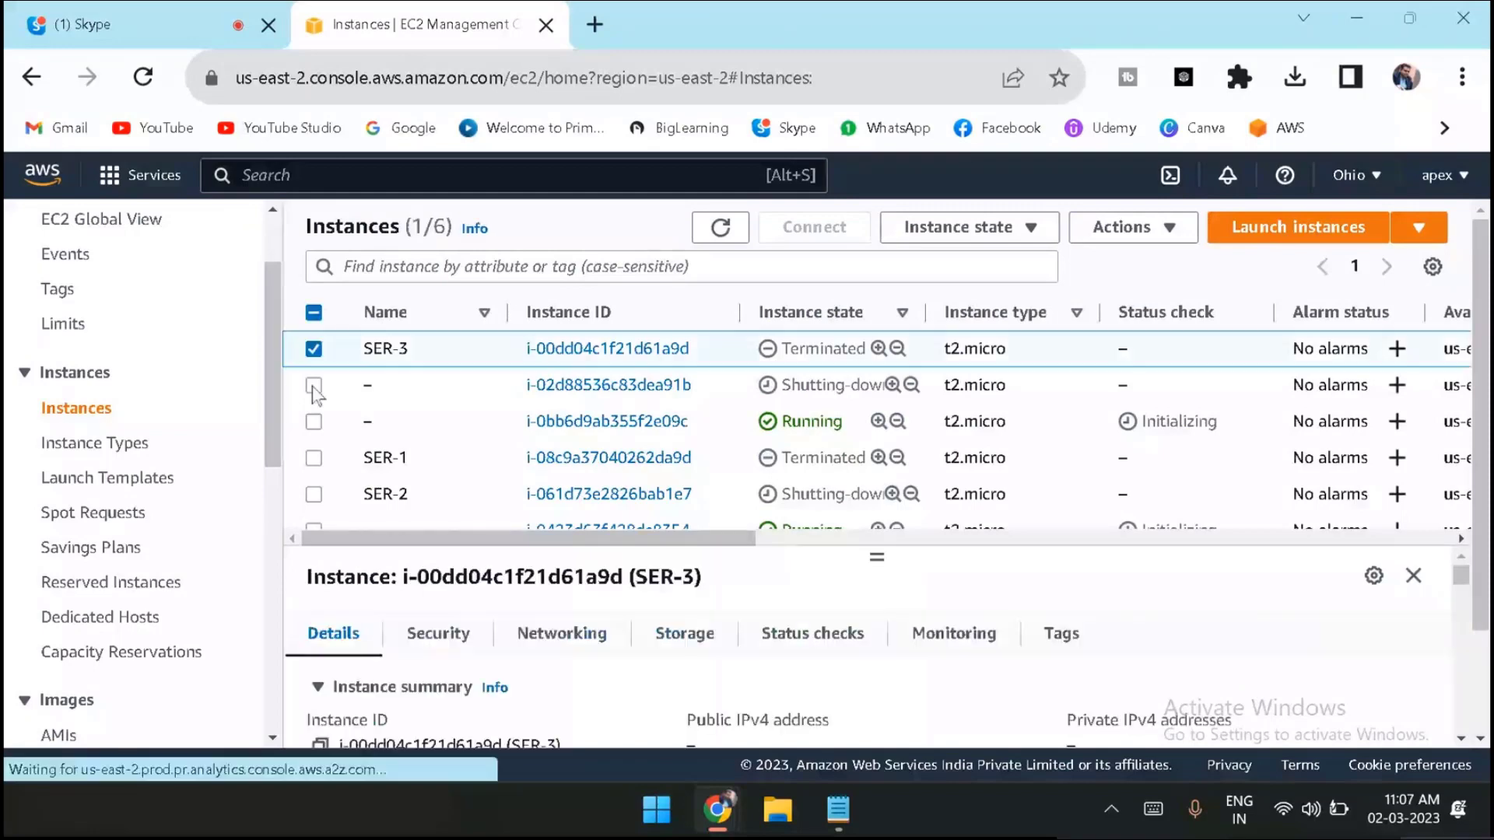
left_click(313, 386)
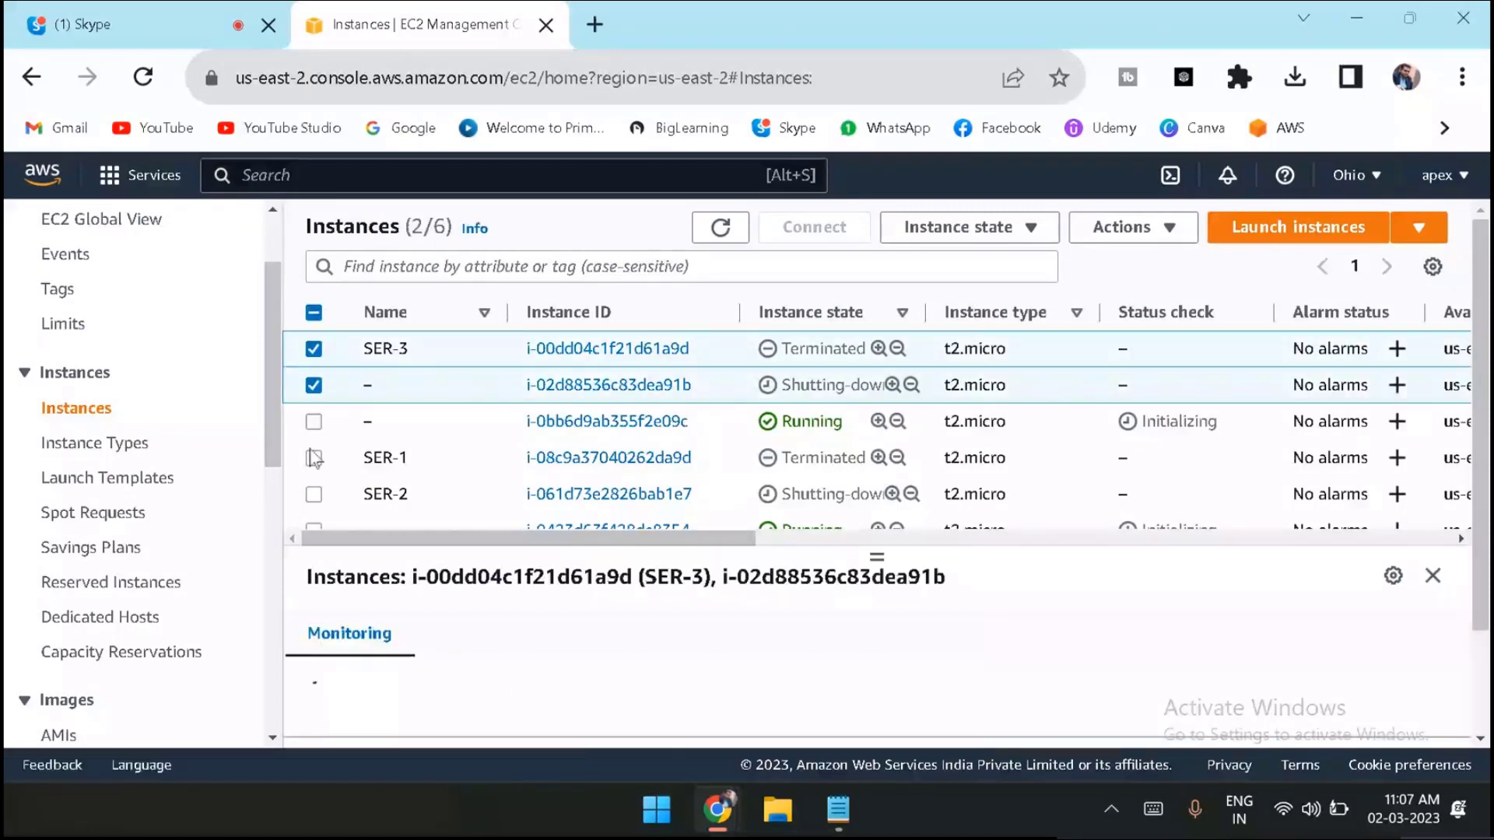
left_click(314, 421)
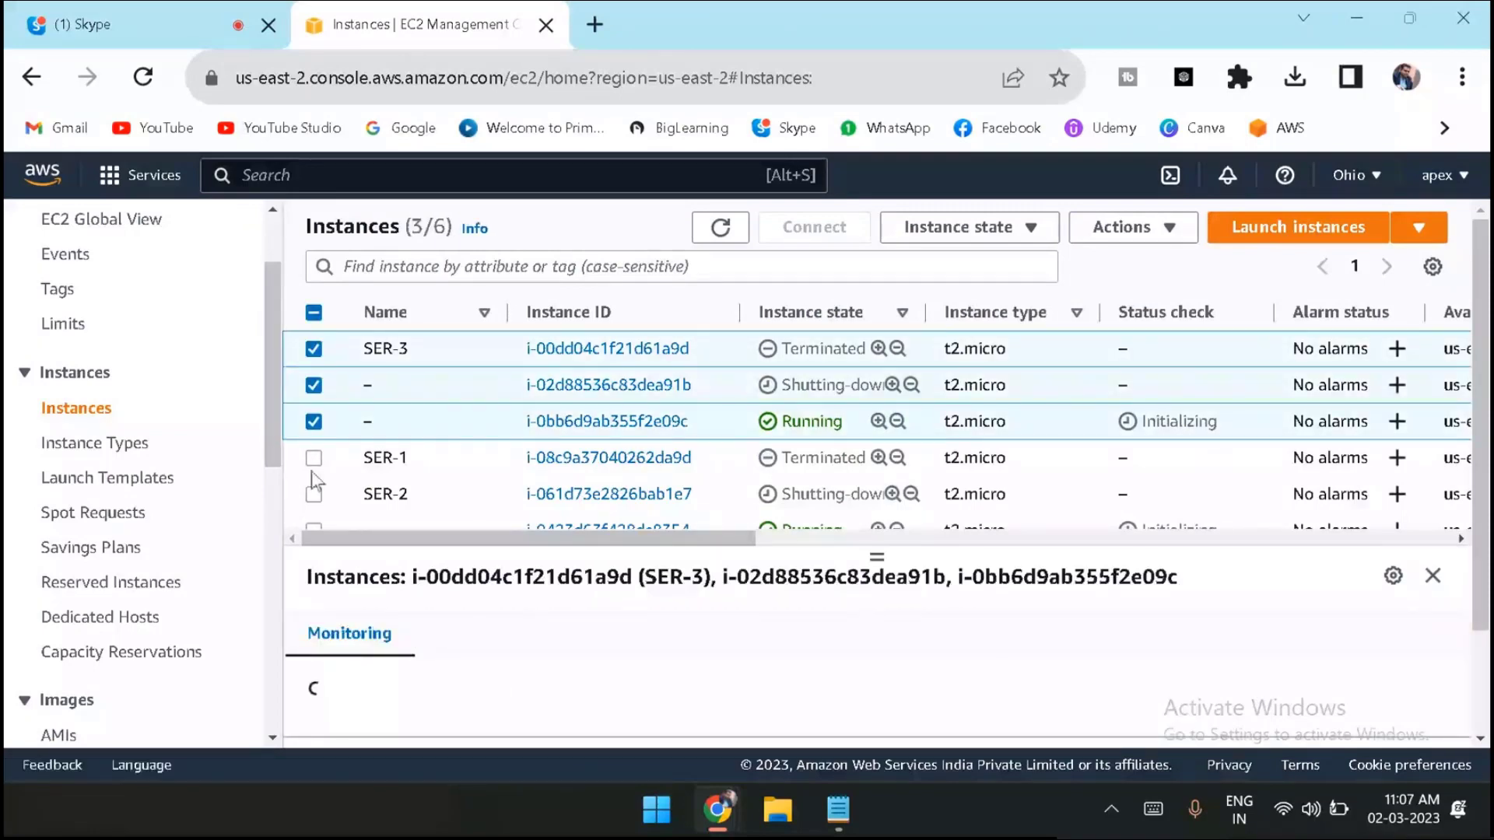